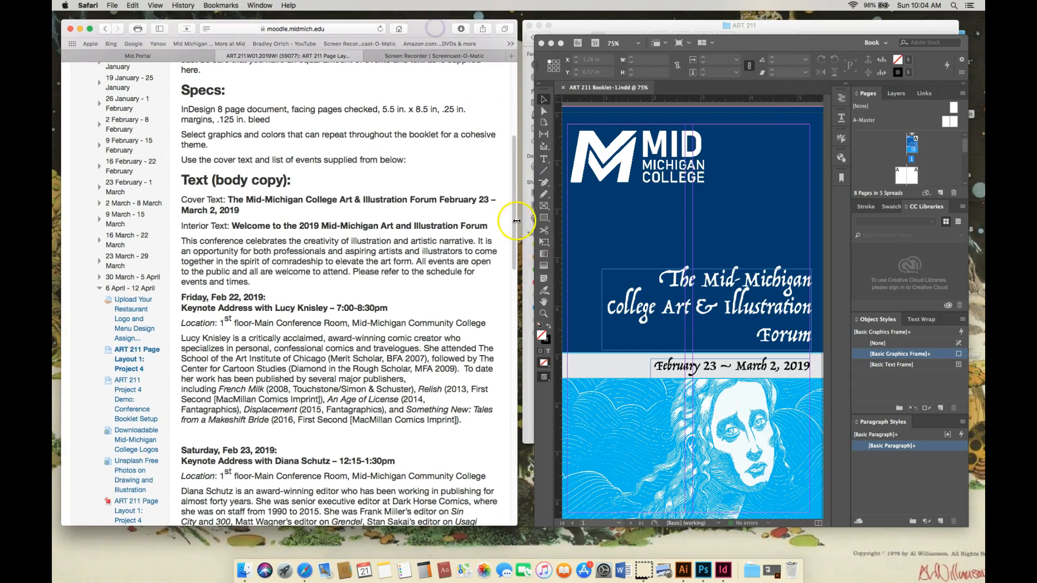
- Check the image files in the ART 211 folder, and place the InDesign booklet window beside the assignment page
left_click_drag(516, 224, 523, 252)
left_click_drag(796, 45, 506, 89)
left_click(806, 31)
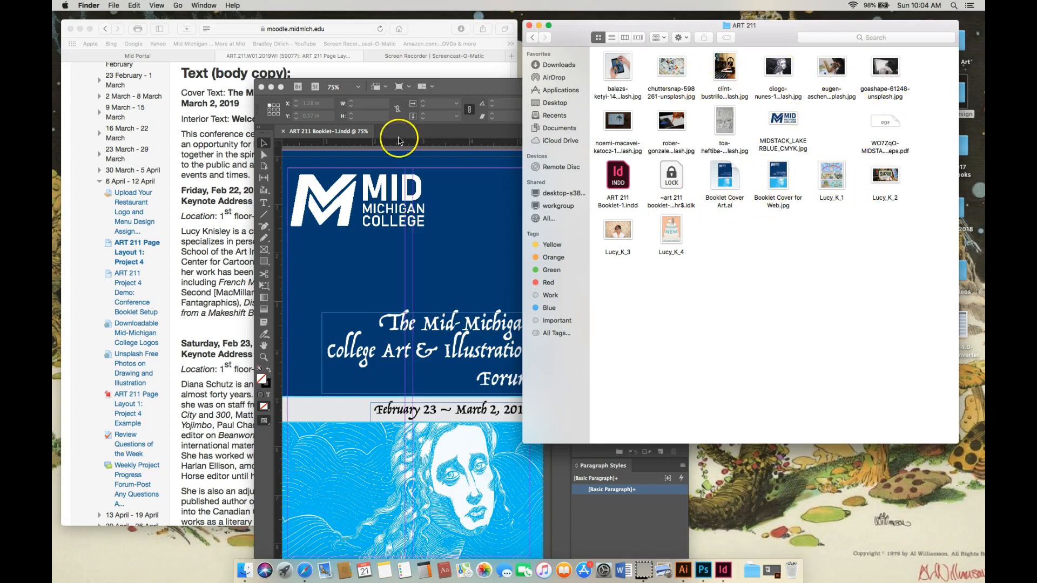
left_click(495, 103)
left_click_drag(486, 85, 748, 54)
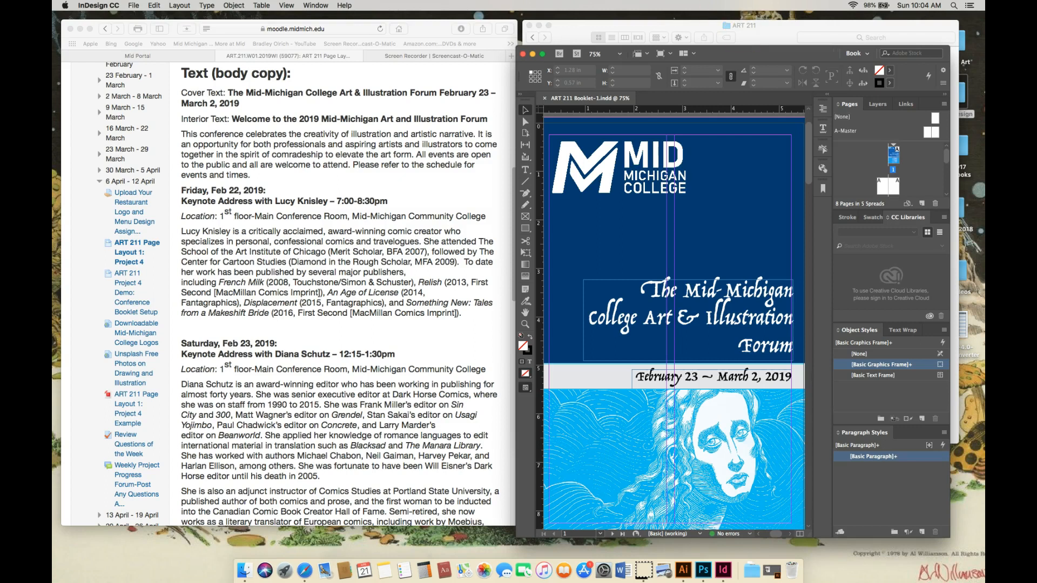
- Review the supplied body copy and full list of forum events on the assignment web page
left_click_drag(436, 32, 433, 31)
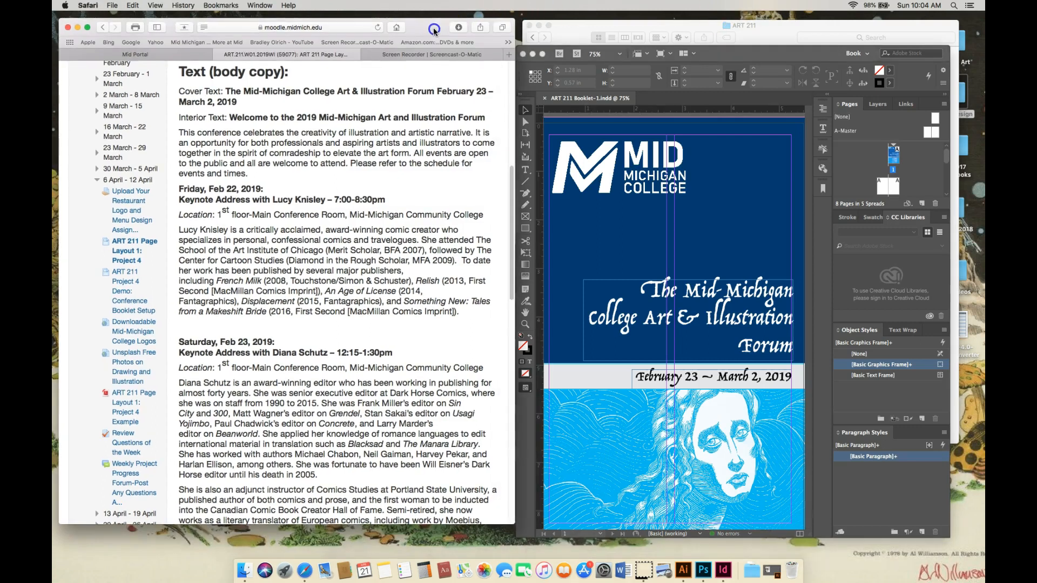
left_click_drag(511, 204, 509, 214)
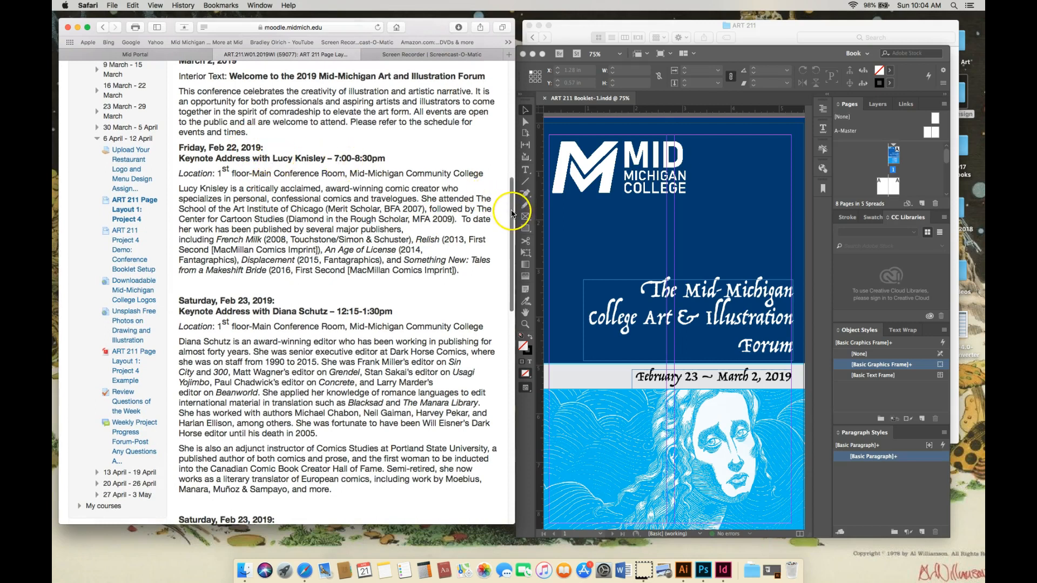
scroll(512, 213, "down", 5)
scroll(514, 211, "up", 5)
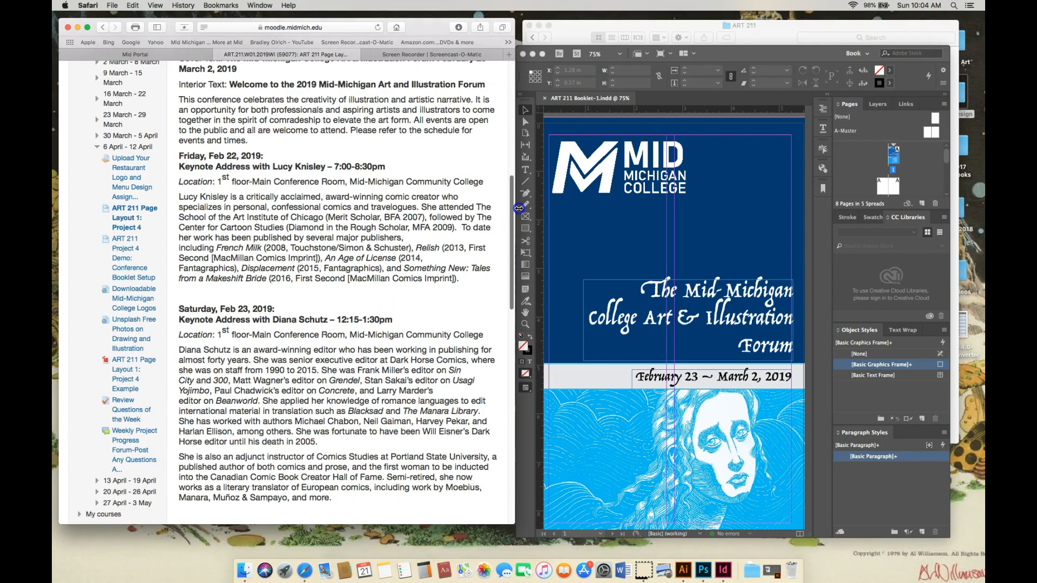
left_click_drag(518, 208, 517, 312)
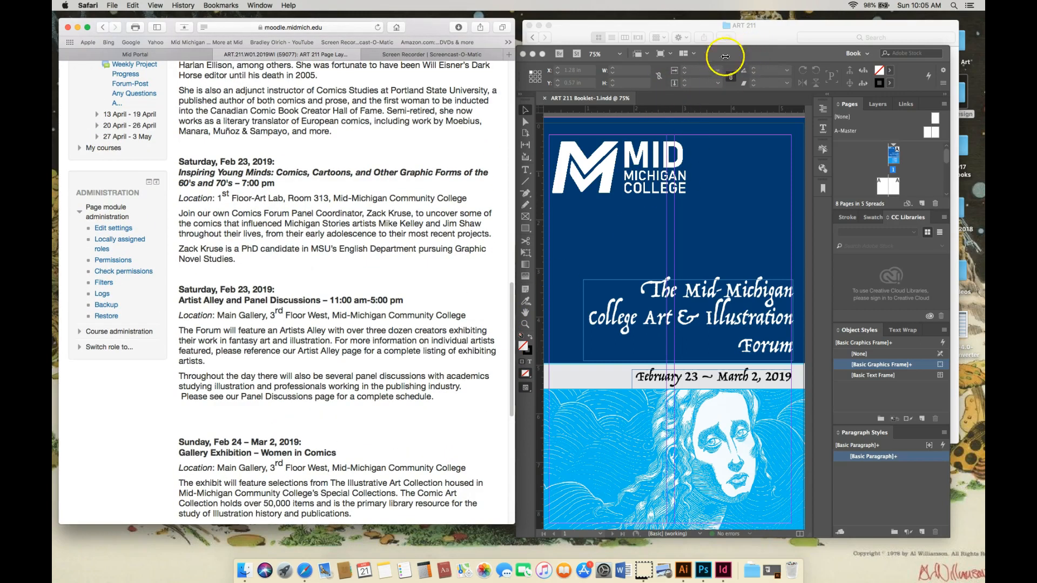
left_click_drag(745, 56, 742, 66)
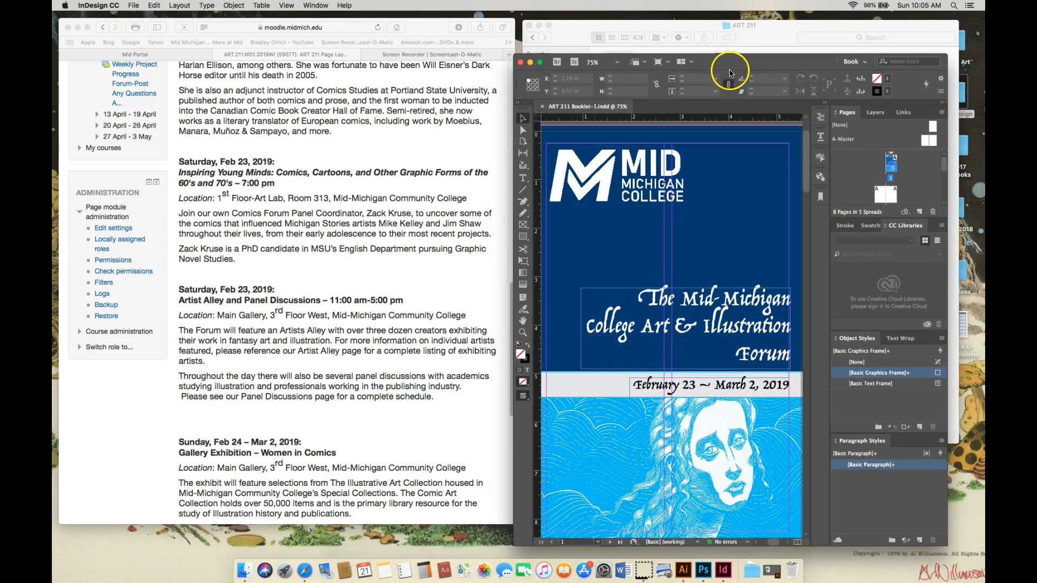
left_click(672, 248)
left_click_drag(423, 31, 420, 31)
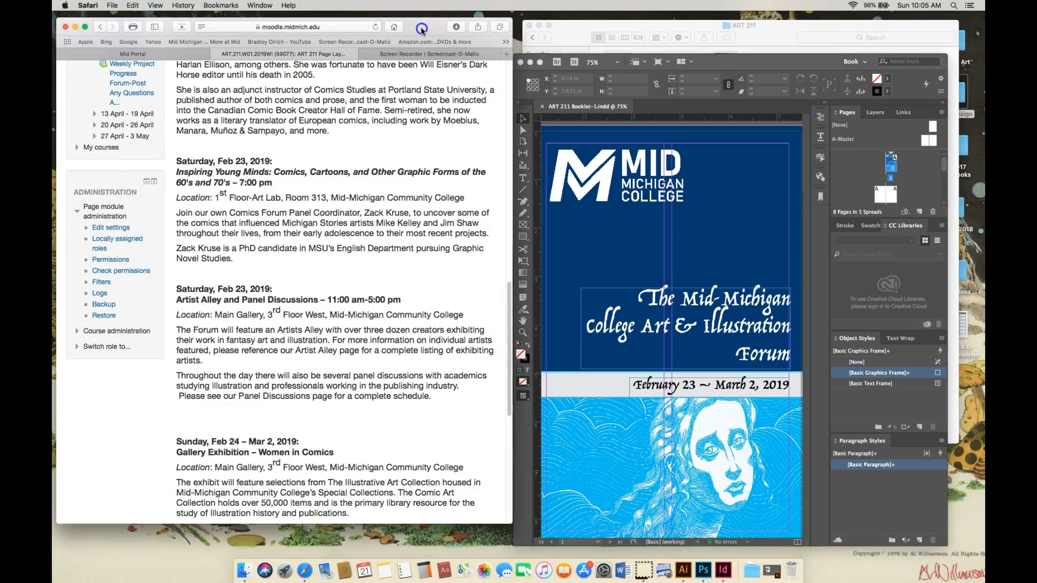
scroll(511, 268, "up", 3)
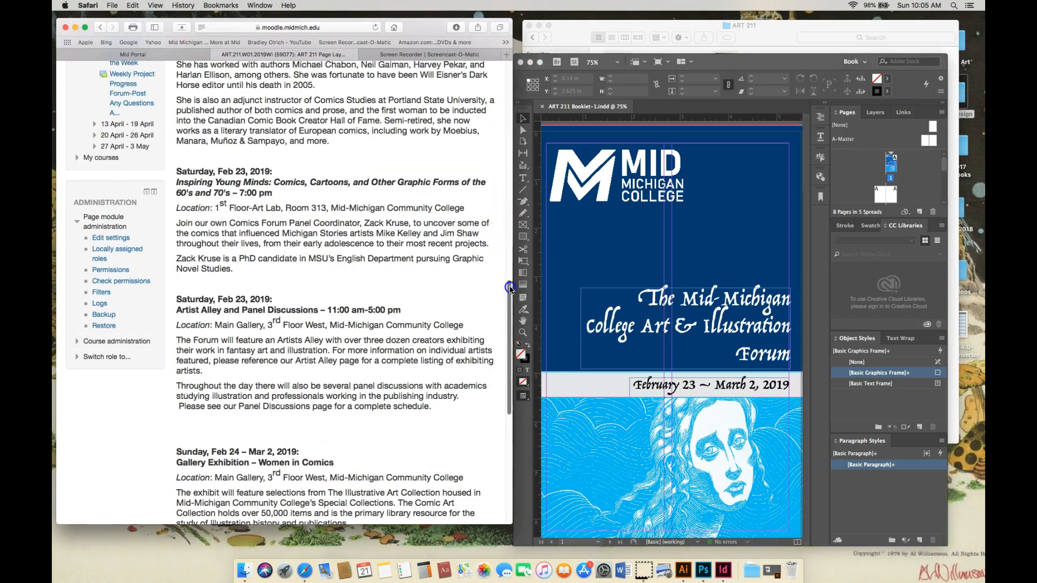
scroll(513, 267, "up", 2)
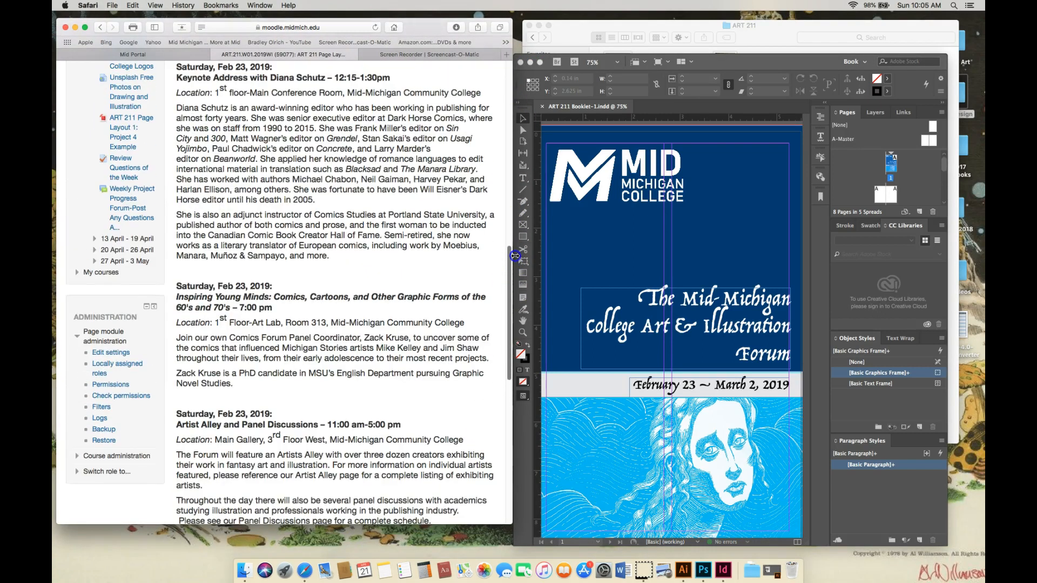
scroll(515, 256, "down", 14)
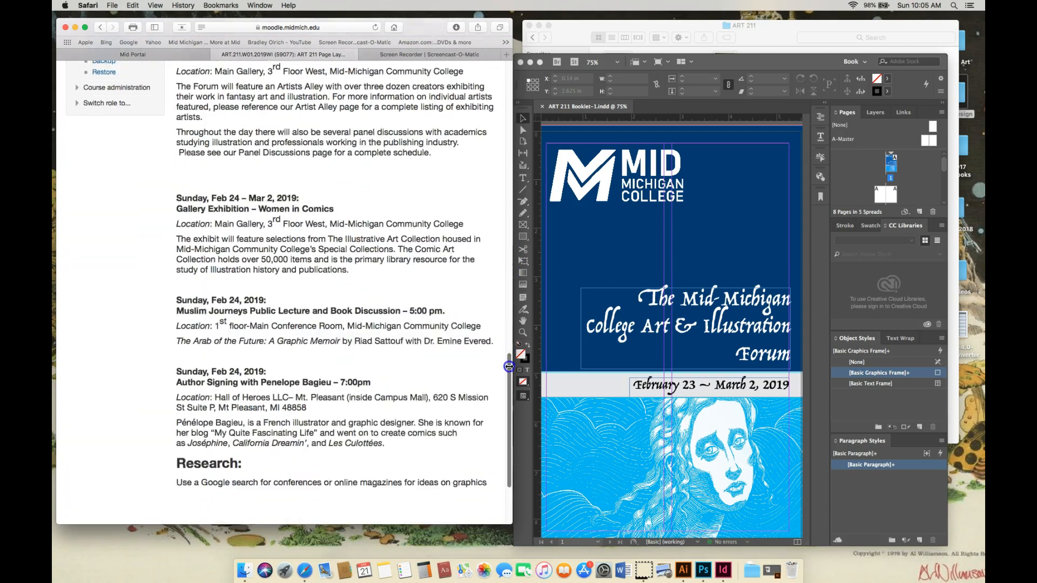
scroll(509, 373, "down", 3)
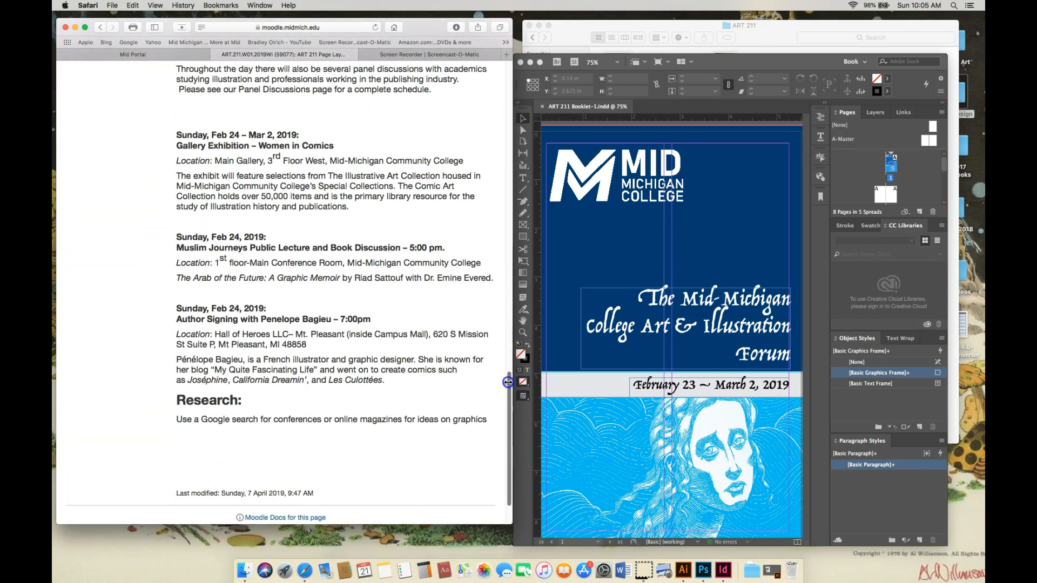
left_click_drag(508, 381, 521, 245)
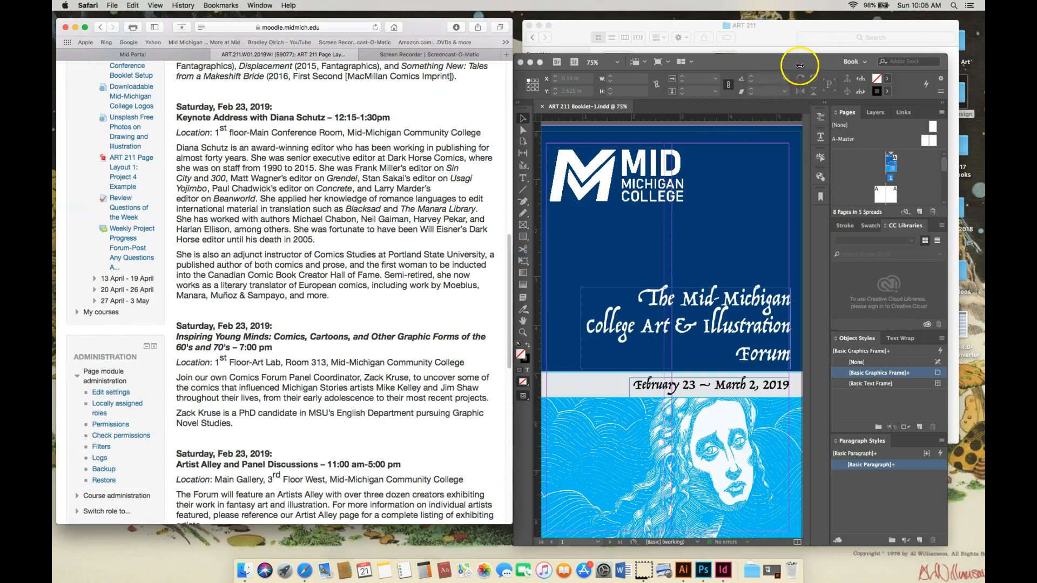
- Switch to InDesign, expand the booklet window to fill the screen and choose the Book workspace
left_click(801, 61)
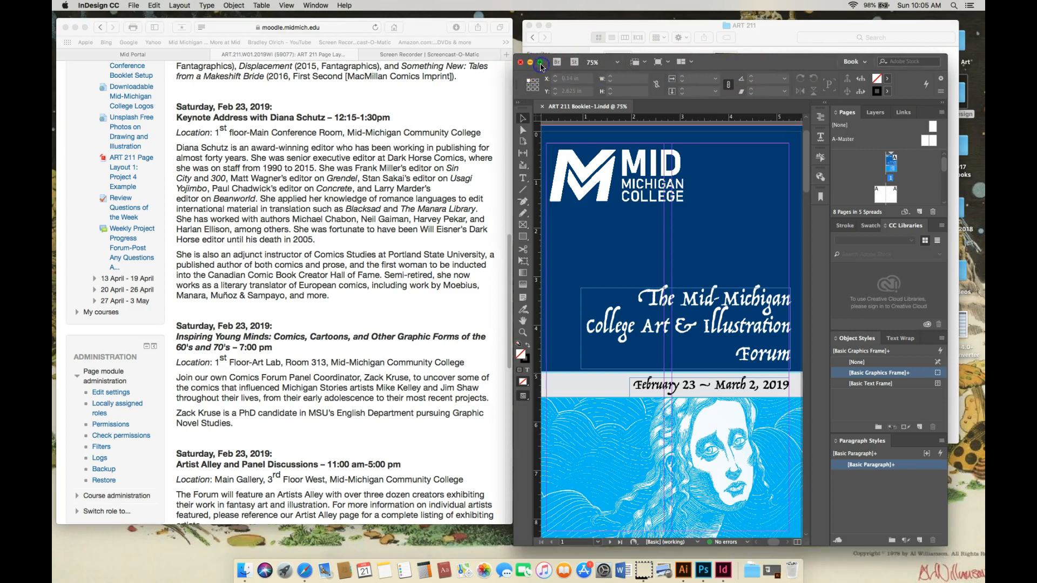
left_click(539, 63)
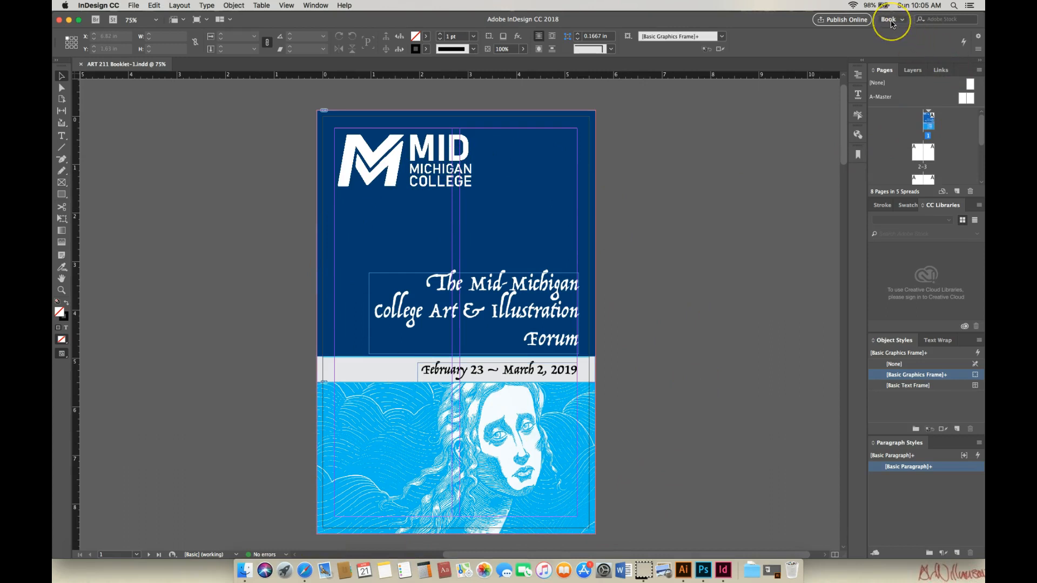
left_click(902, 22)
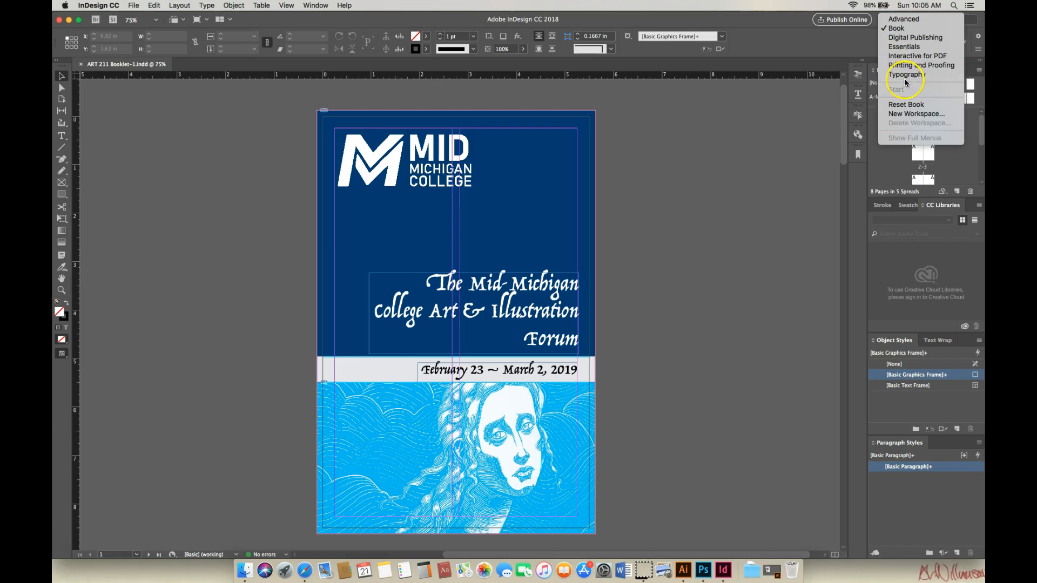
left_click(897, 29)
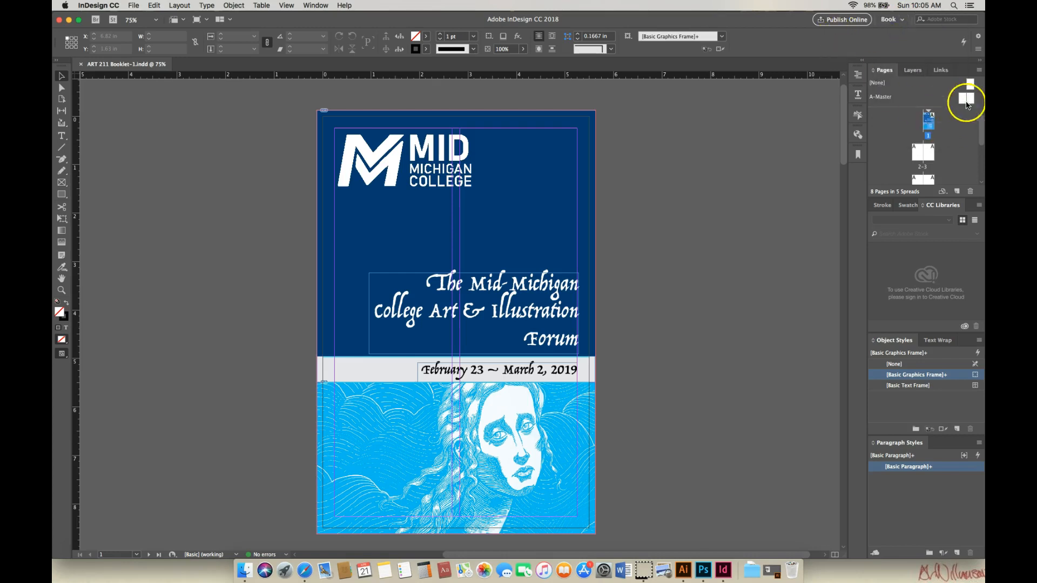
mouse_move(981, 132)
left_mouse_down()
mouse_move(981, 165)
mouse_move(982, 123)
left_mouse_up()
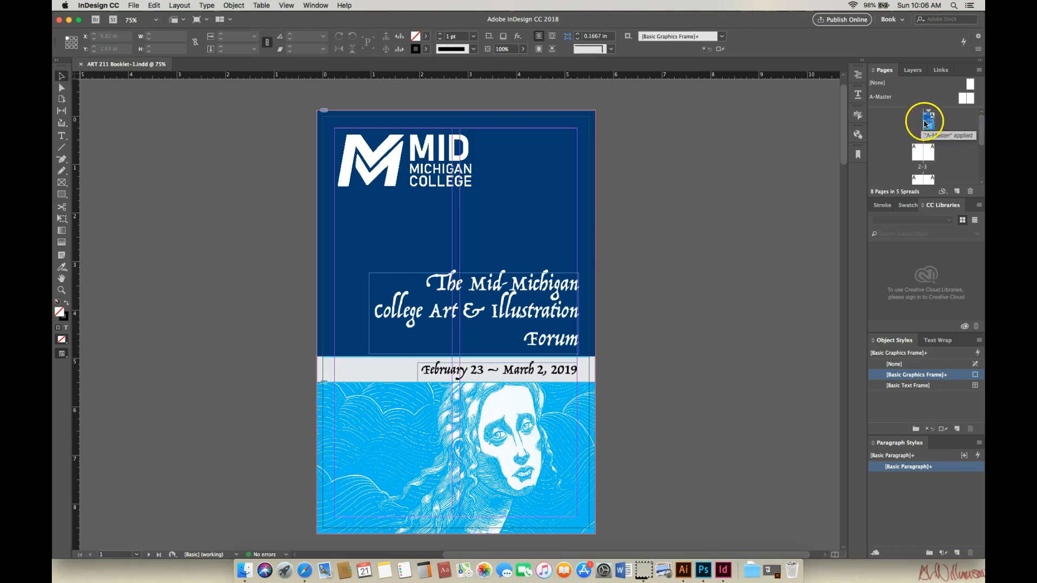
mouse_move(983, 131)
left_mouse_down()
mouse_move(983, 177)
mouse_move(982, 128)
left_mouse_up()
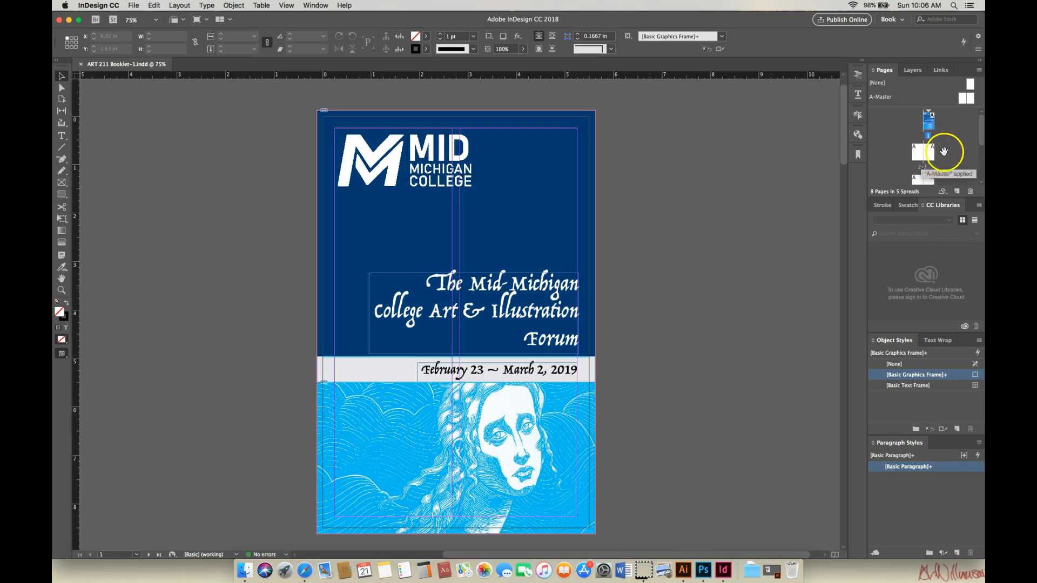
left_click_drag(982, 136, 982, 112)
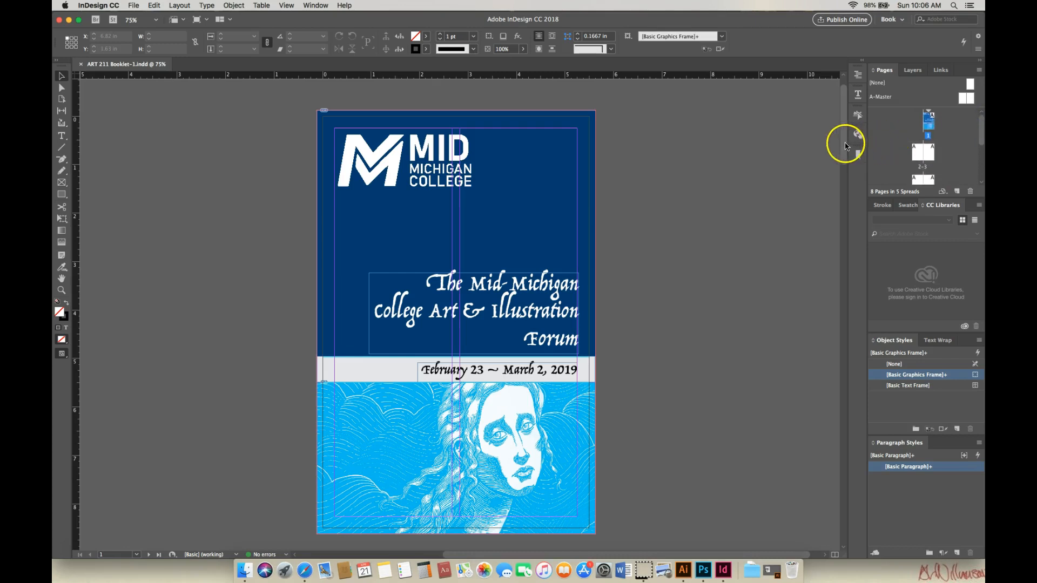
- Copy the cover's dark blue logo block together with the grey and light blue background blocks beneath it
left_click_drag(845, 144, 845, 148)
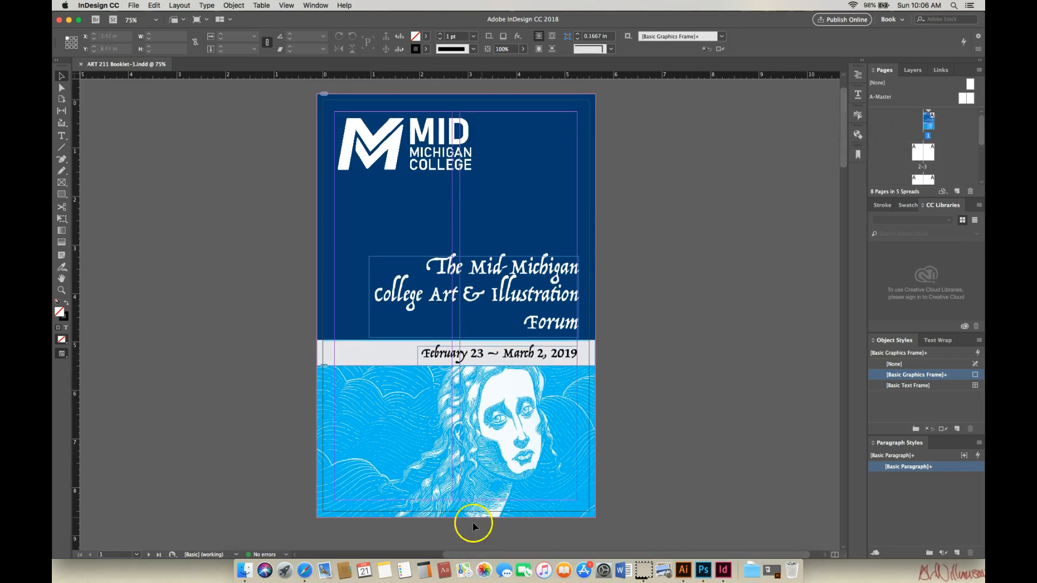
left_click_drag(461, 555, 394, 555)
left_click(595, 217)
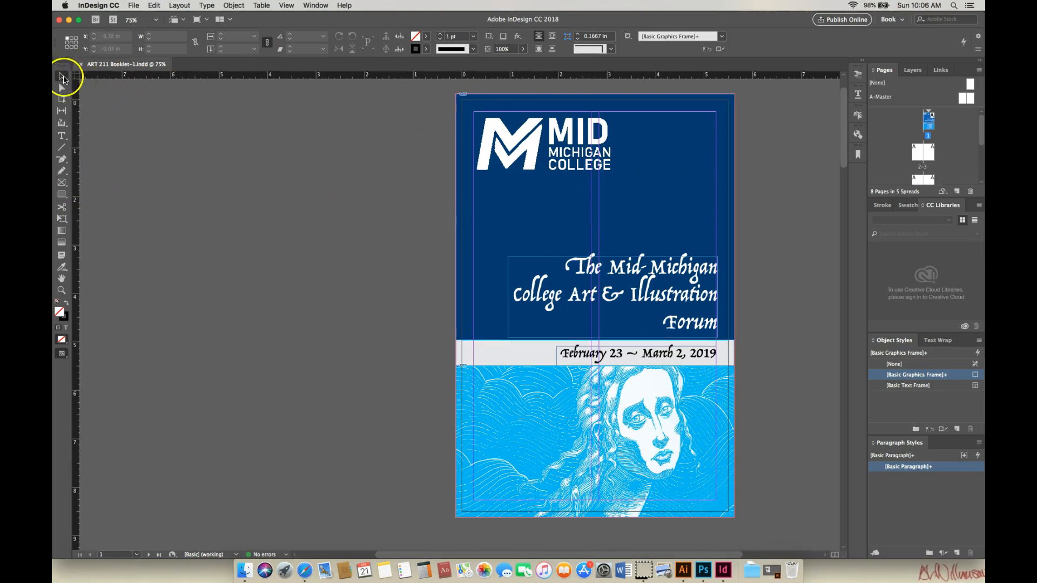
left_click(710, 234)
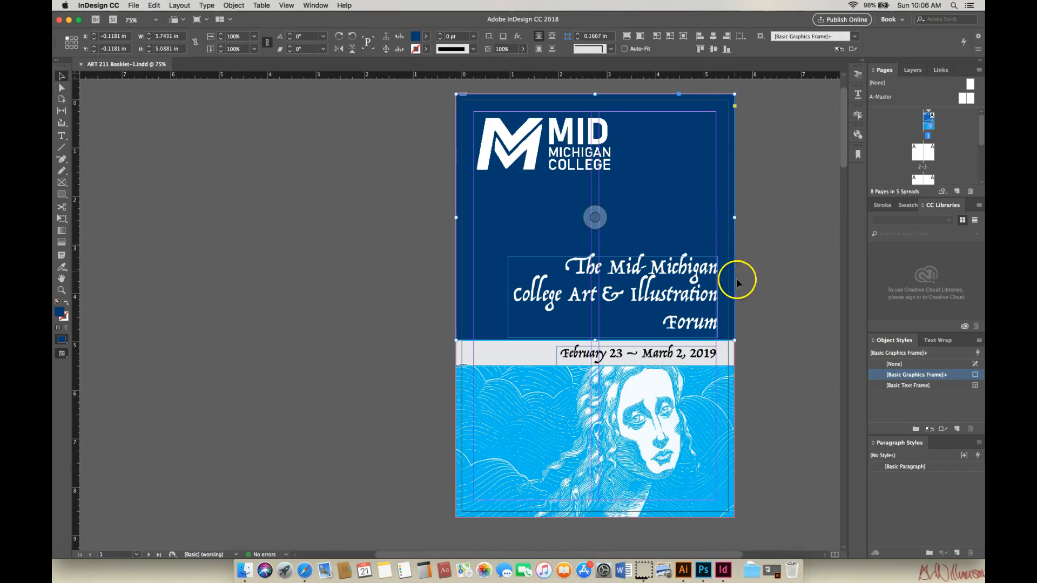
left_click(726, 356, "shift")
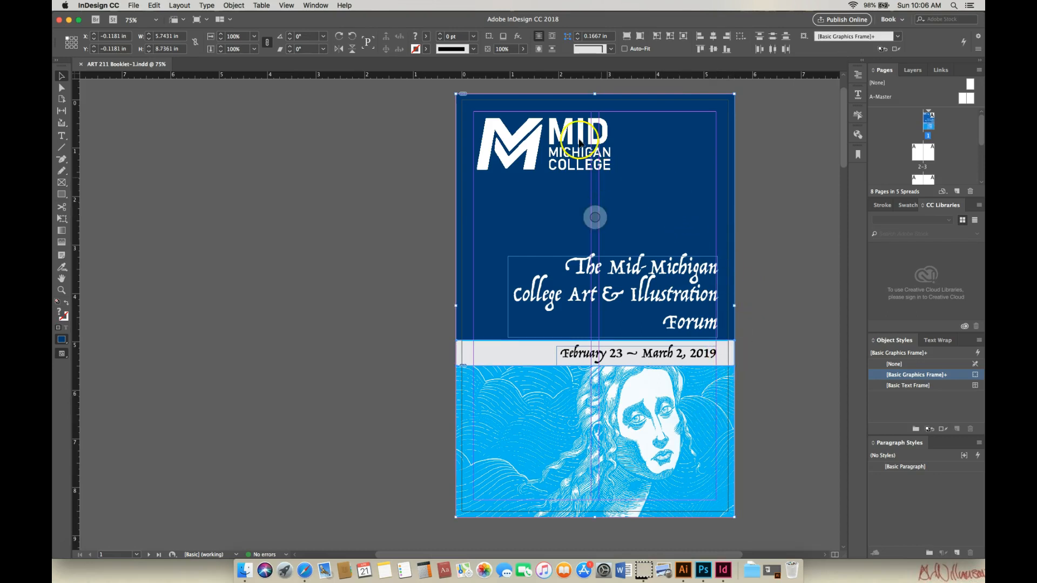
left_click(154, 5)
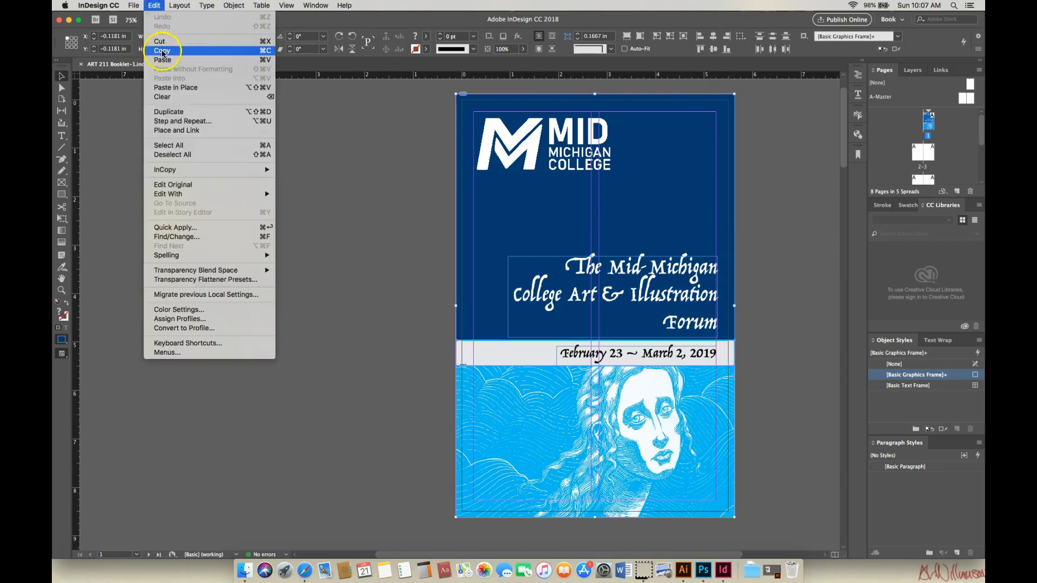
left_click(162, 52)
- Paste the copied cover blocks onto page 8 and align them to the bleed corner at X -0.125 in, Y -0.125 in
left_click_drag(851, 173, 834, 528)
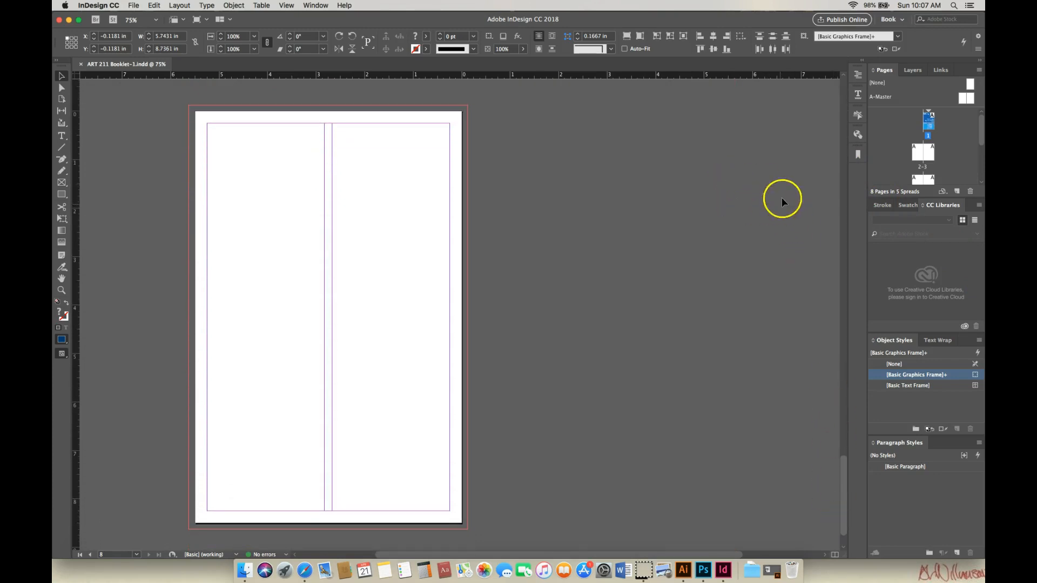
left_click(621, 173)
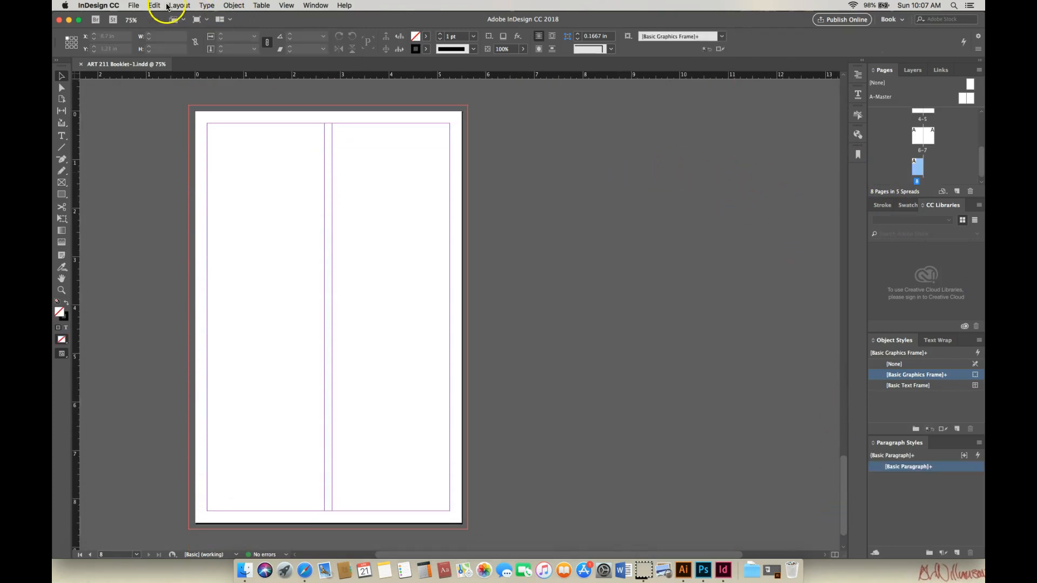
left_click(155, 5)
left_click(162, 59)
left_click_drag(540, 182, 411, 182)
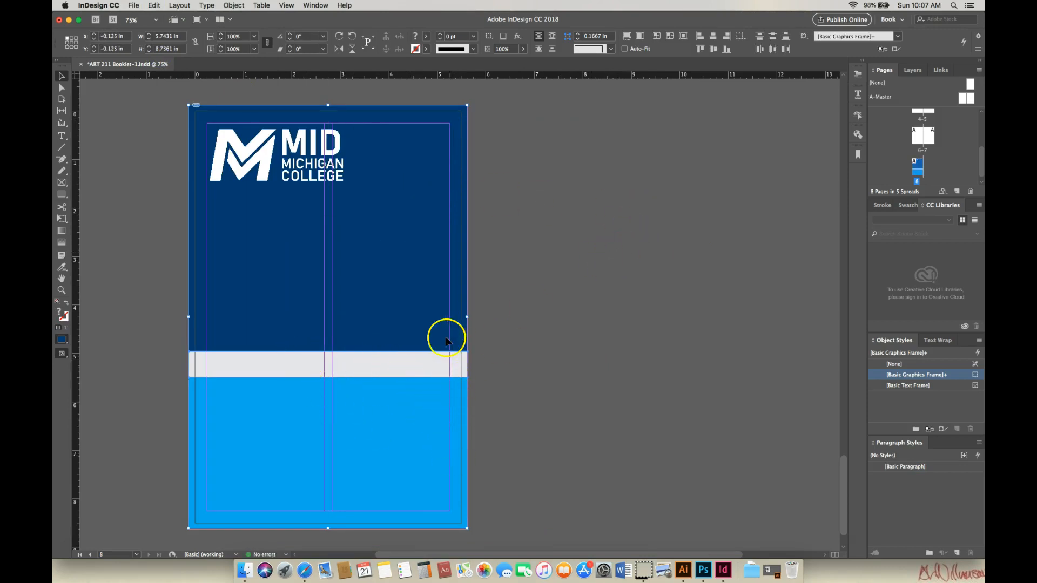
- Delete the Mid Michigan College logo from the dark blue block on page 8
left_click(328, 228)
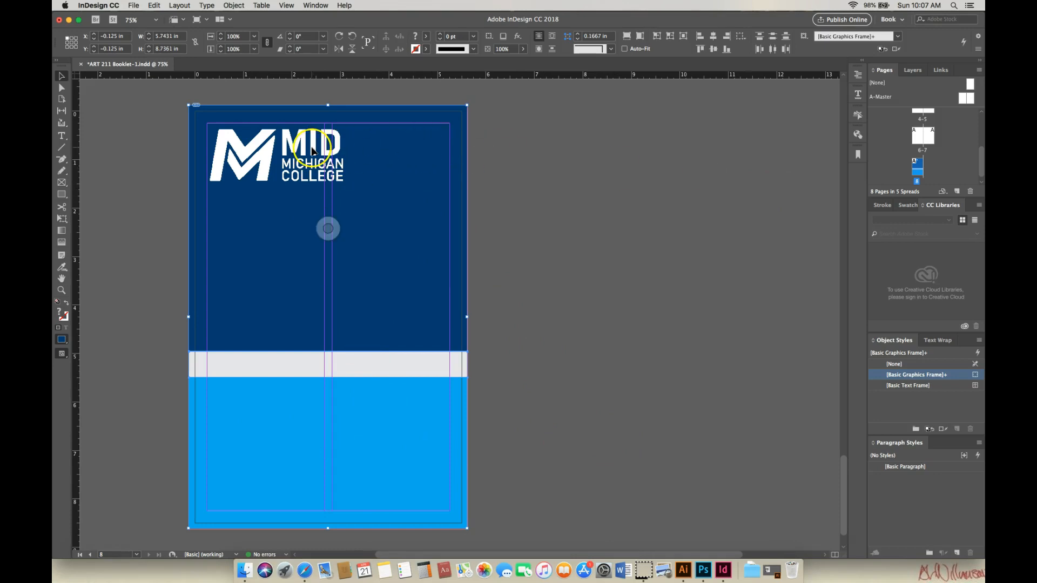
left_click(574, 147)
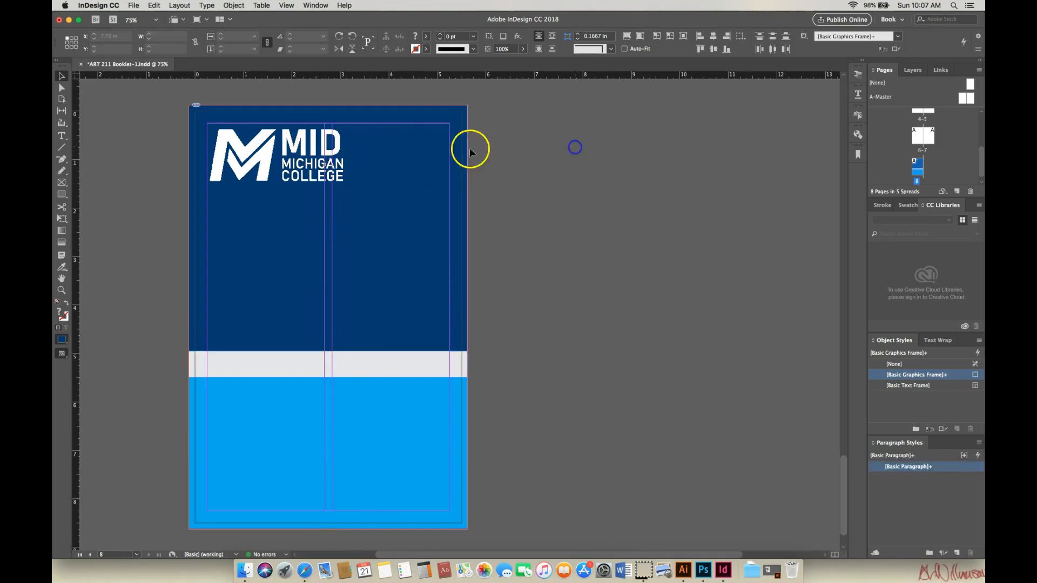
left_click(303, 148)
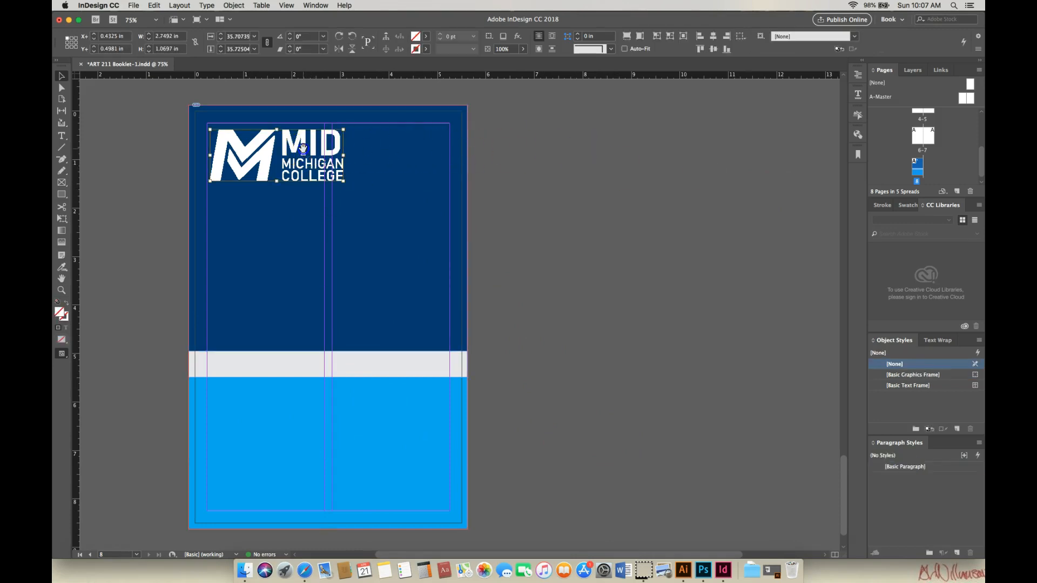
key("Delete")
left_click(546, 178)
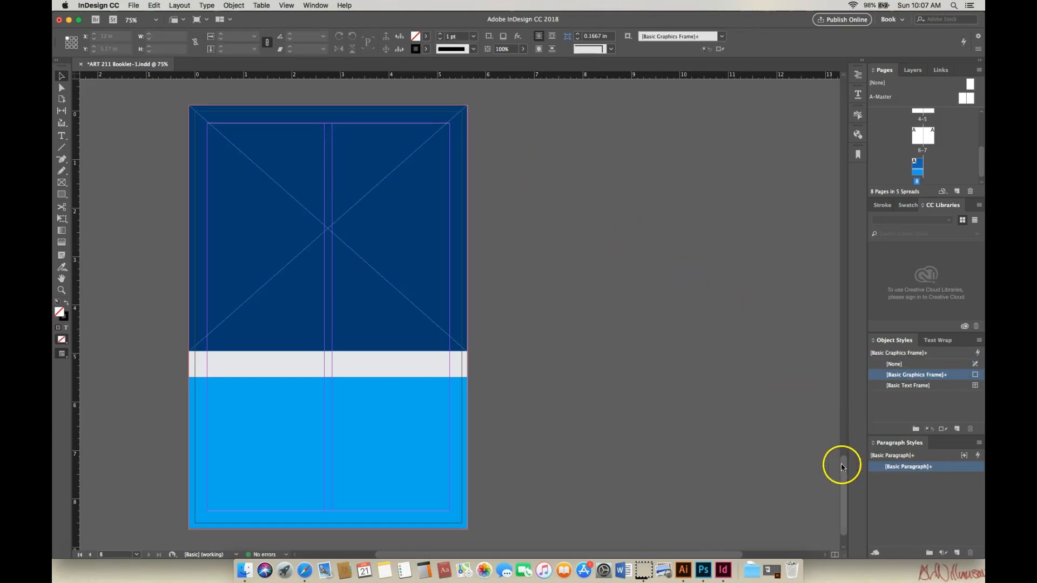
- Draw a rectangular placeholder frame about 5.625 by 8.685 in over page 2, starting at its upper outer bleed corner
left_click_drag(843, 471, 843, 470)
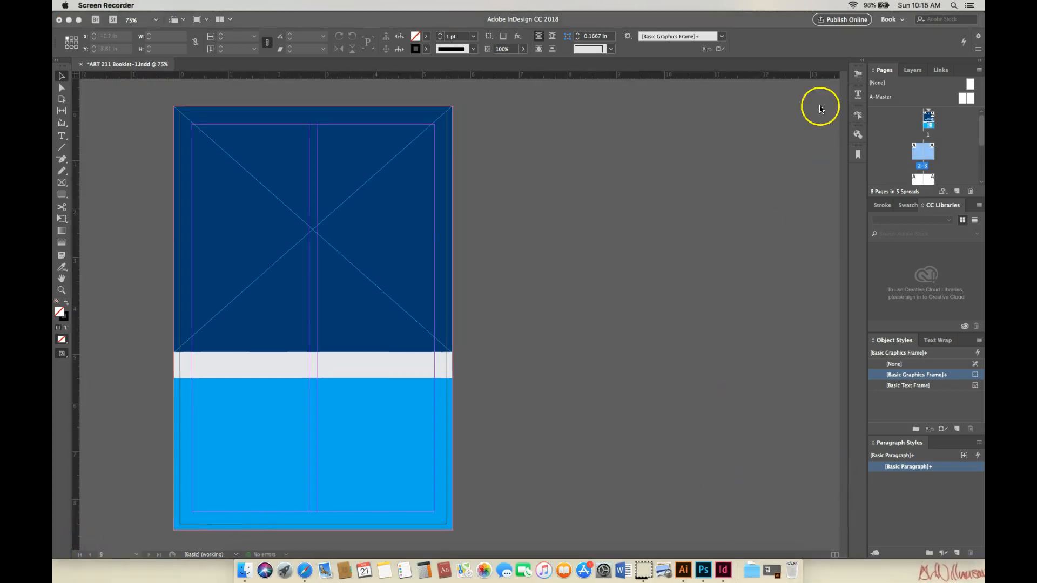
left_click(809, 52)
left_click_drag(844, 469, 866, 282)
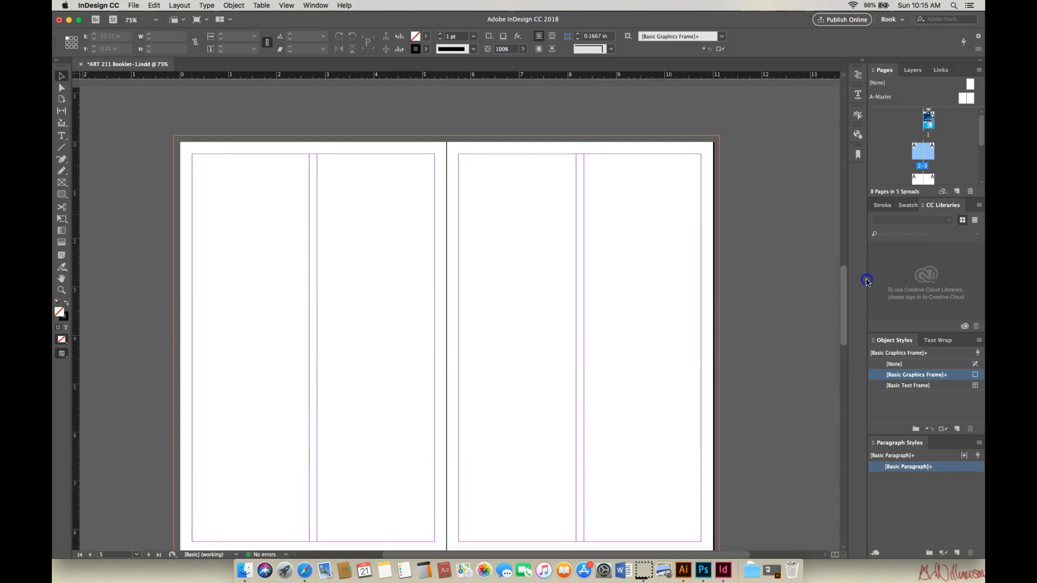
left_click(782, 284)
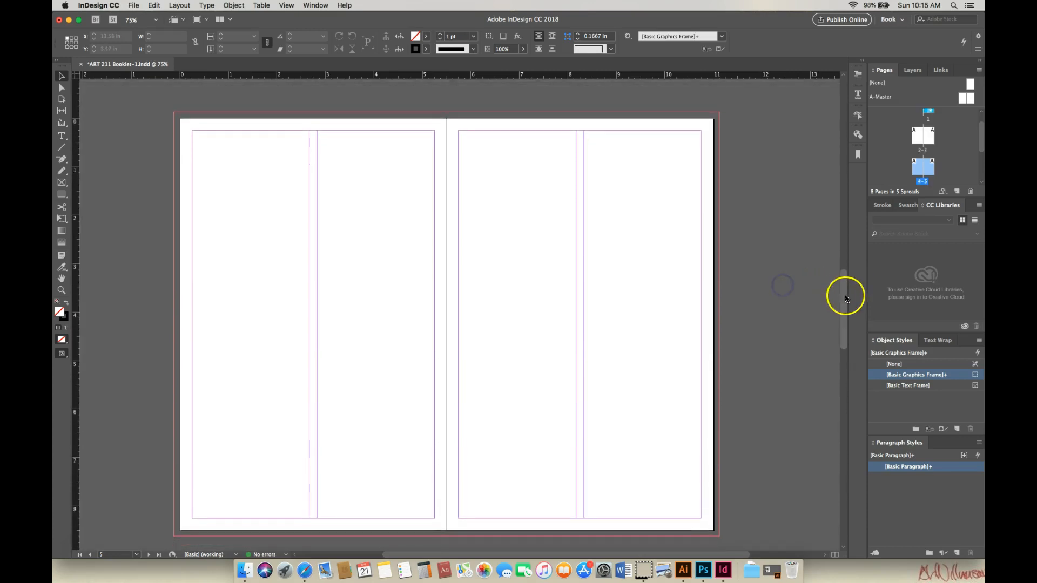
left_click_drag(846, 297, 859, 219)
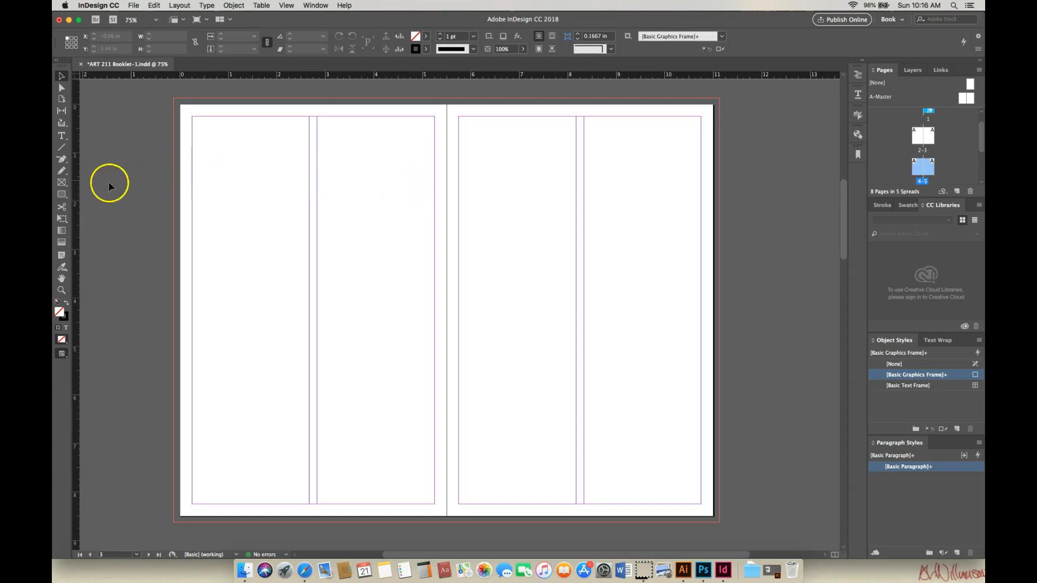
left_click(62, 184)
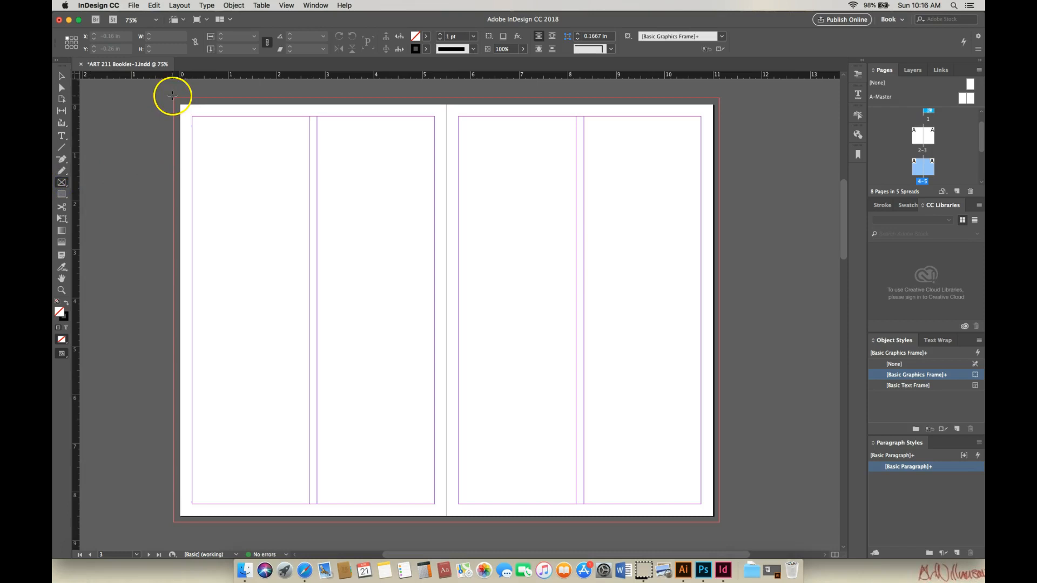
left_click_drag(173, 98, 447, 520)
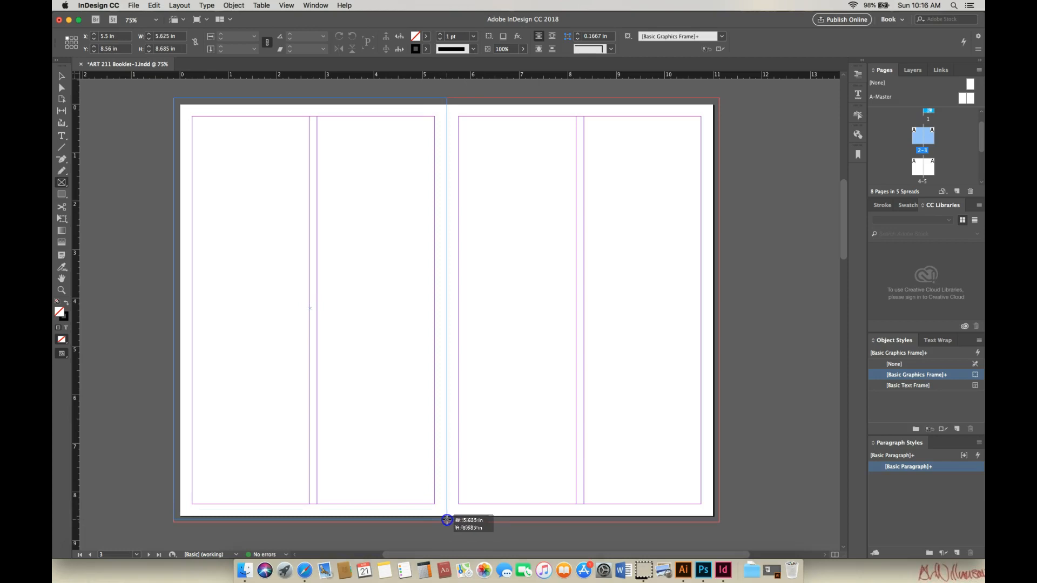
left_click_drag(447, 520, 446, 520)
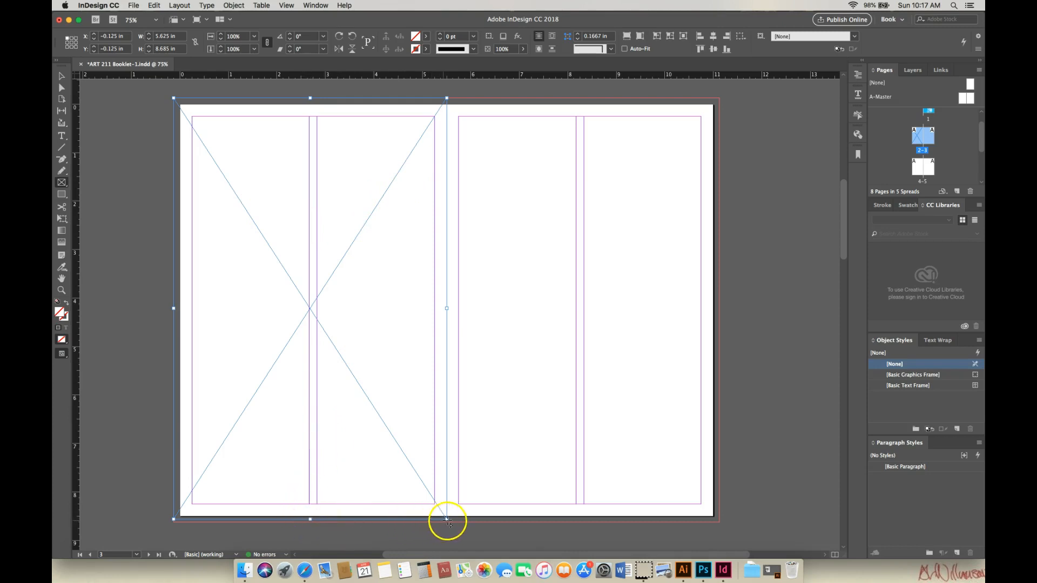
- Extend the page 2 placeholder frame down to the bleed edge, resizing it to about 5.605 by 8.75 in
left_click(62, 76)
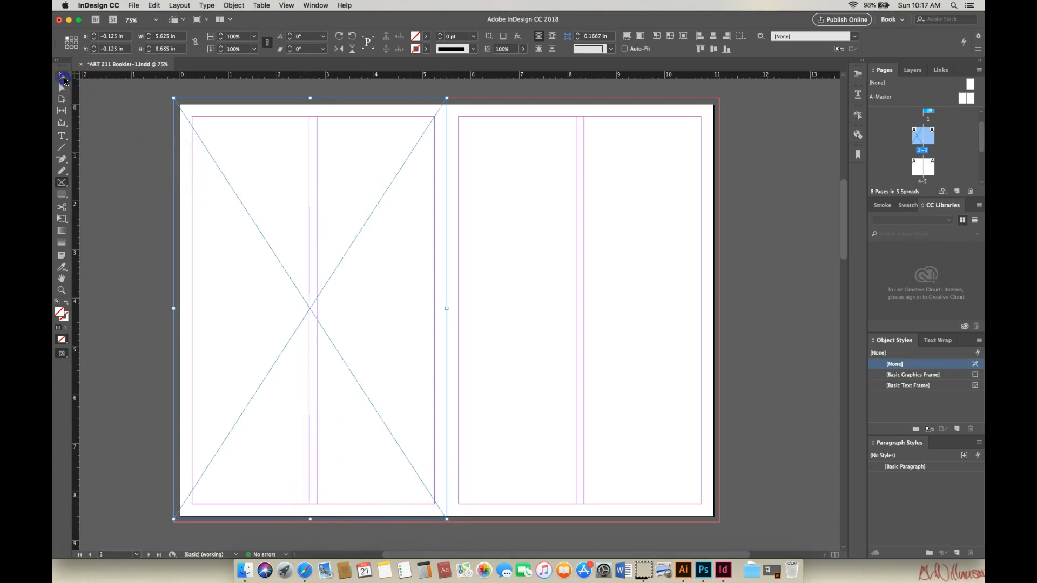
left_click_drag(446, 519, 446, 522)
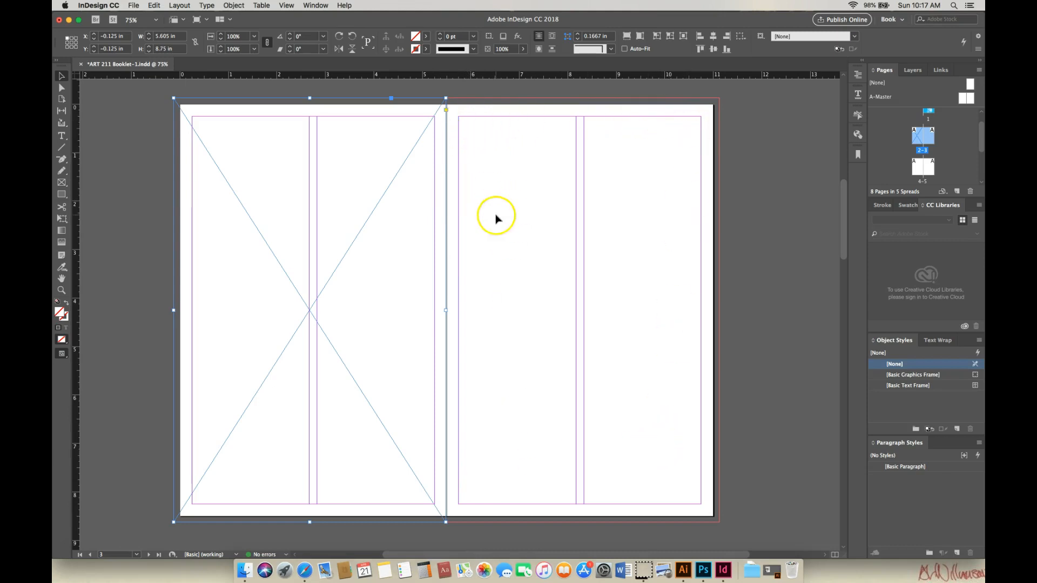
left_click(447, 310)
- Place the image chuttersnap-598261-unsplash.jpg from the ART 211 folder into the page 2 frame
left_click(134, 6)
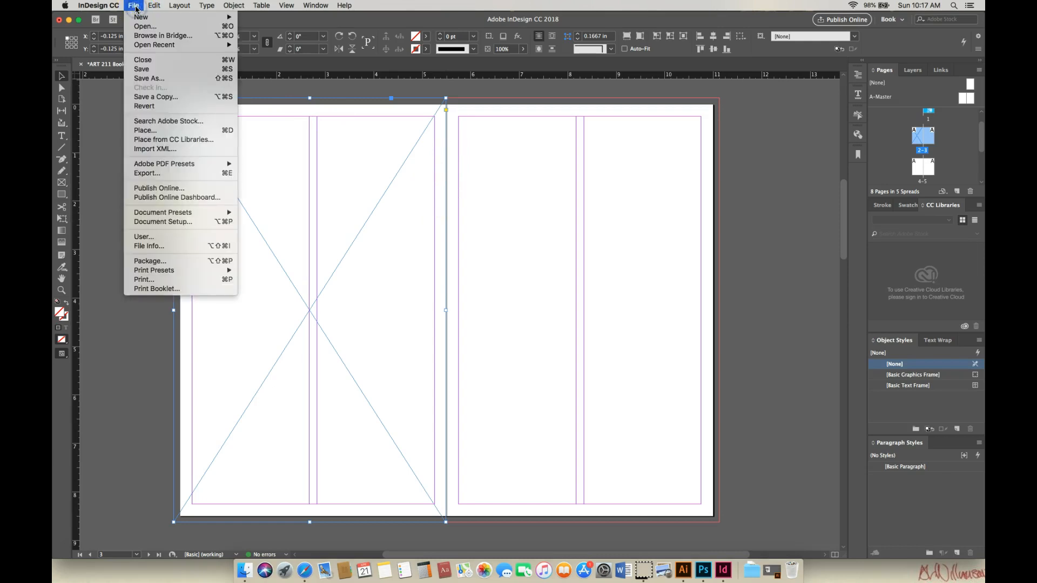
left_click(151, 131)
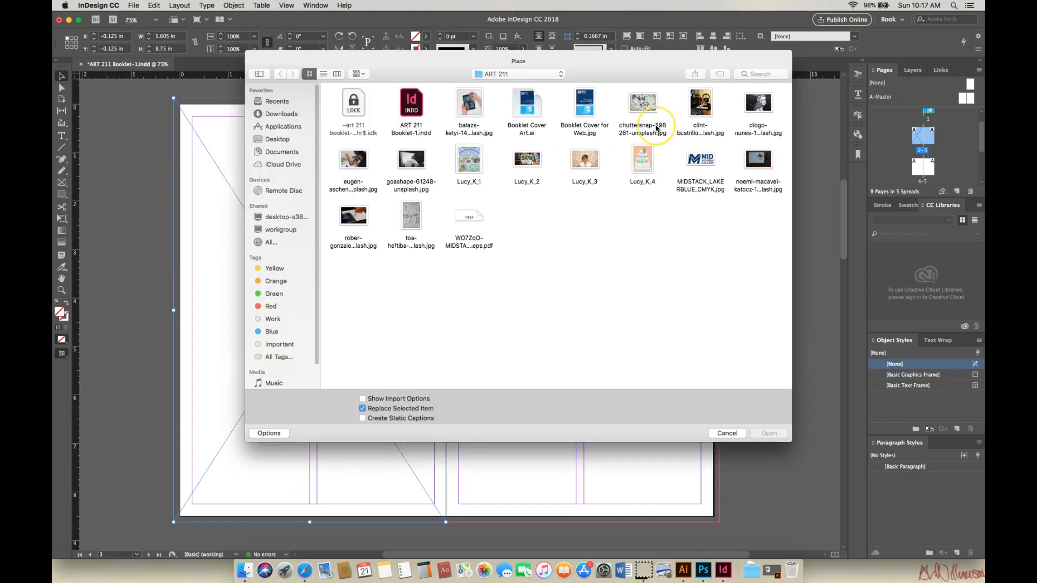
left_click(715, 136)
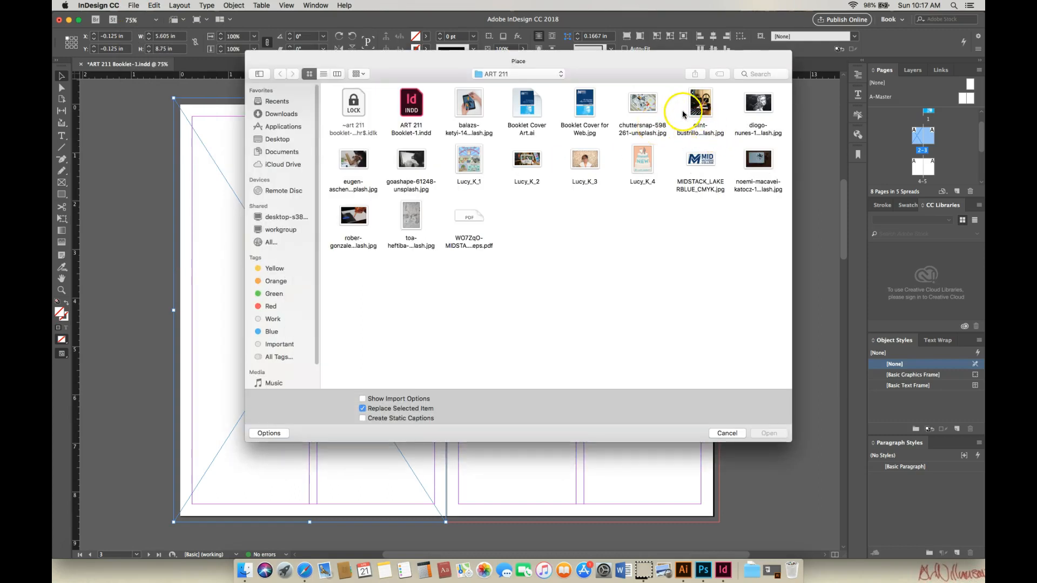
left_click(646, 107)
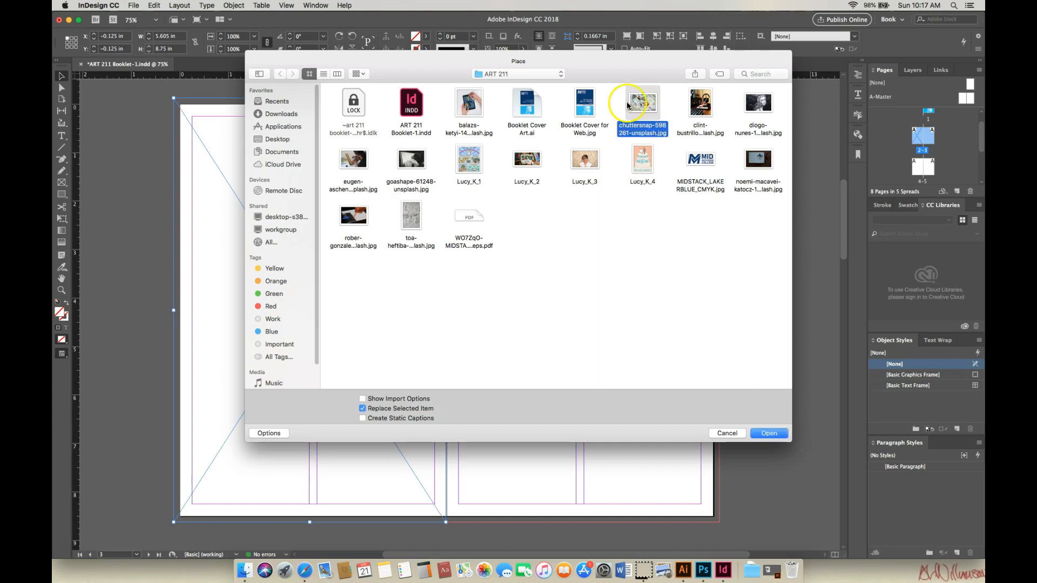
left_click(769, 434)
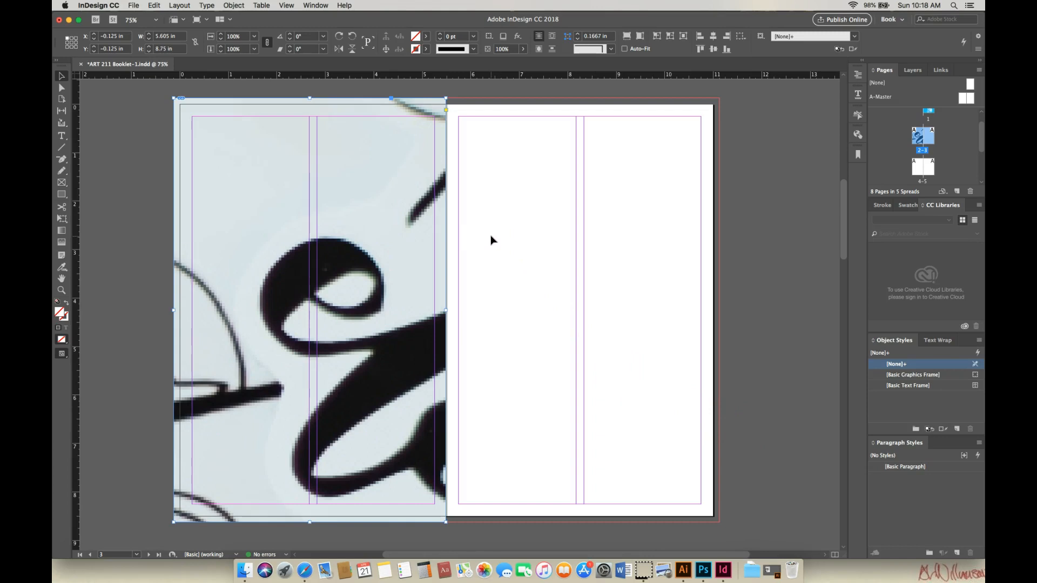
- Select the oversized picture inside the page 2 frame separately from the frame itself
key("super+minus")
key("super+minus")
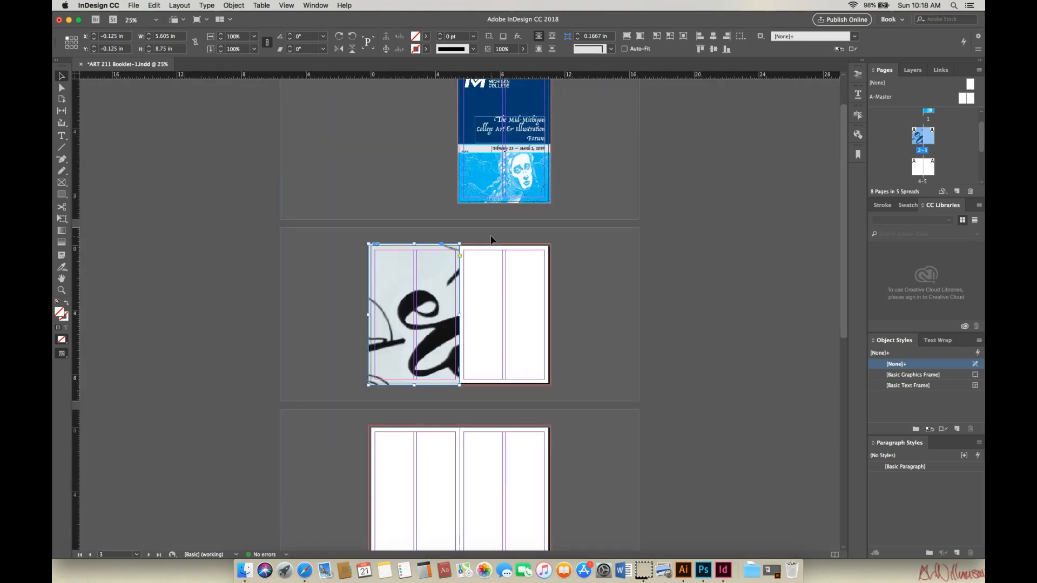
double_click(424, 287)
mouse_move(424, 285)
left_mouse_down()
mouse_move(454, 278)
mouse_move(436, 285)
left_mouse_up()
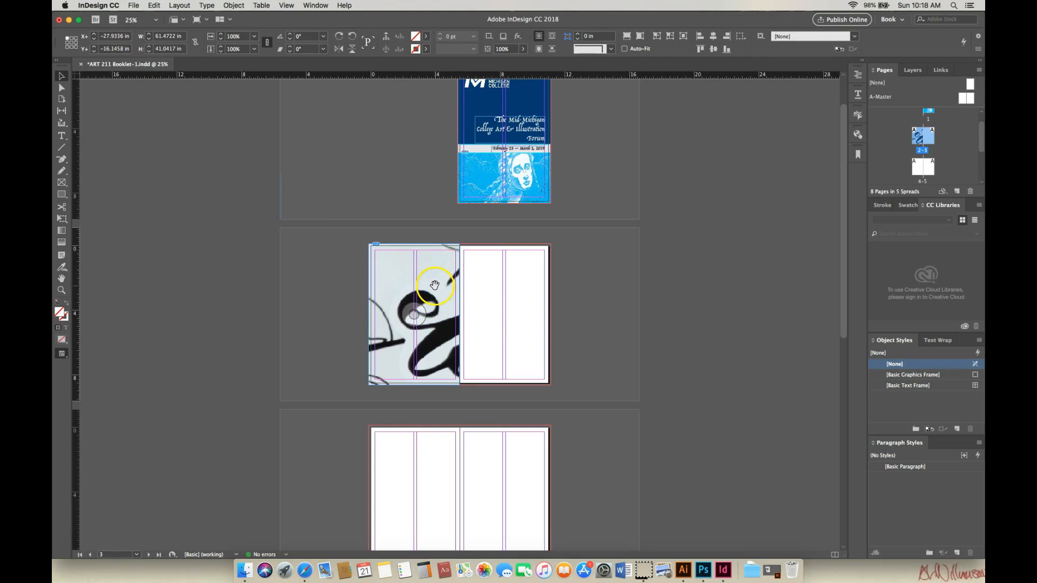
left_click_drag(843, 319, 851, 283)
left_click(415, 346)
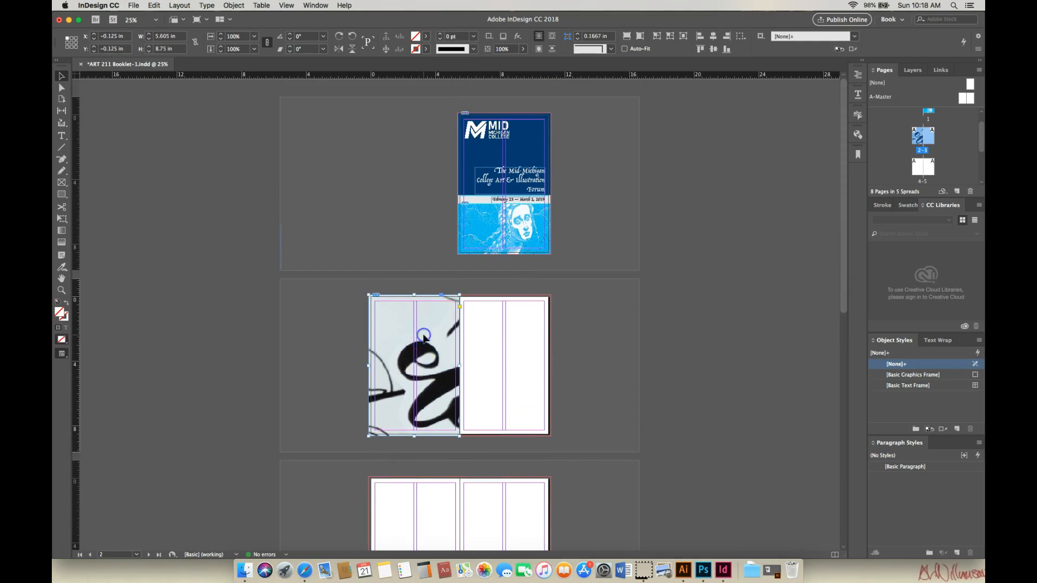
left_click(413, 366)
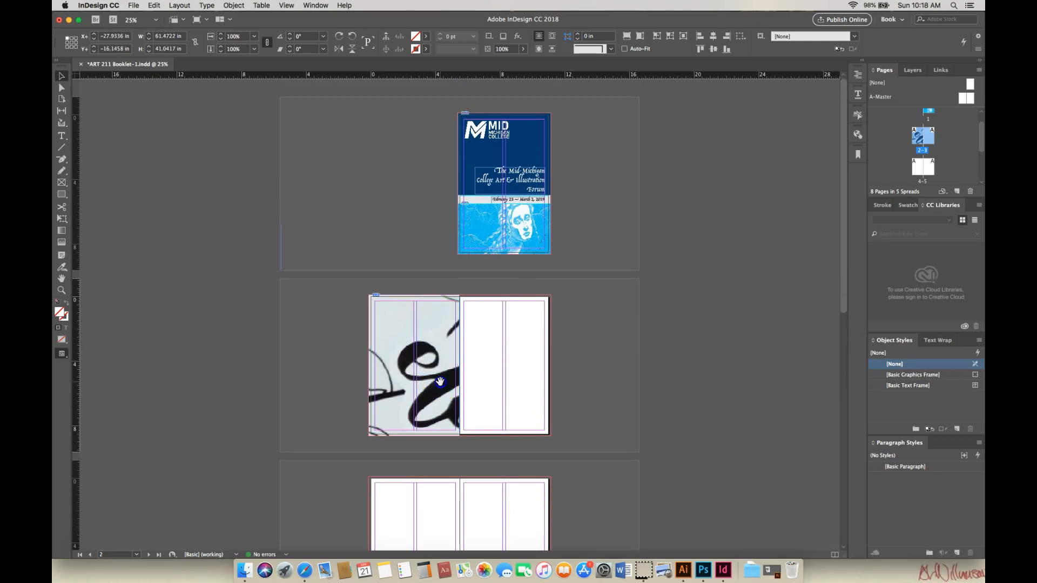
left_click(460, 435)
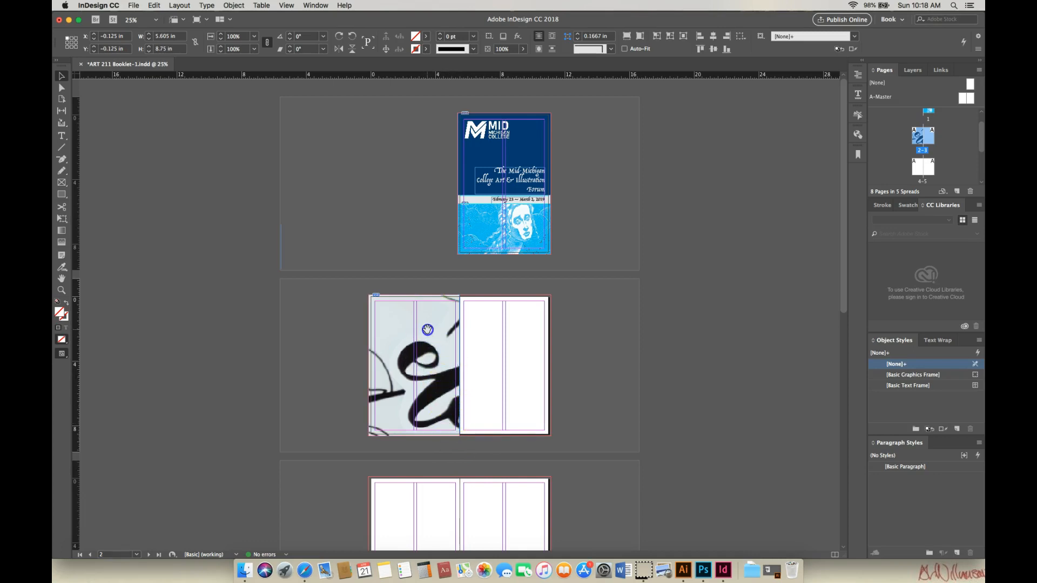
left_click(427, 329)
scroll(527, 238, "down", 2)
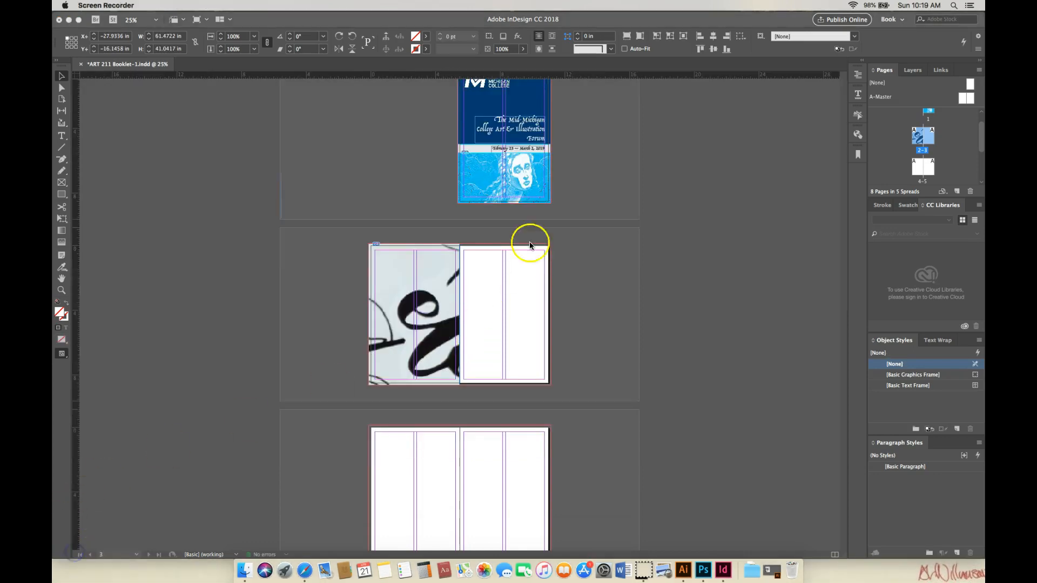
left_click(718, 282)
left_click(456, 302)
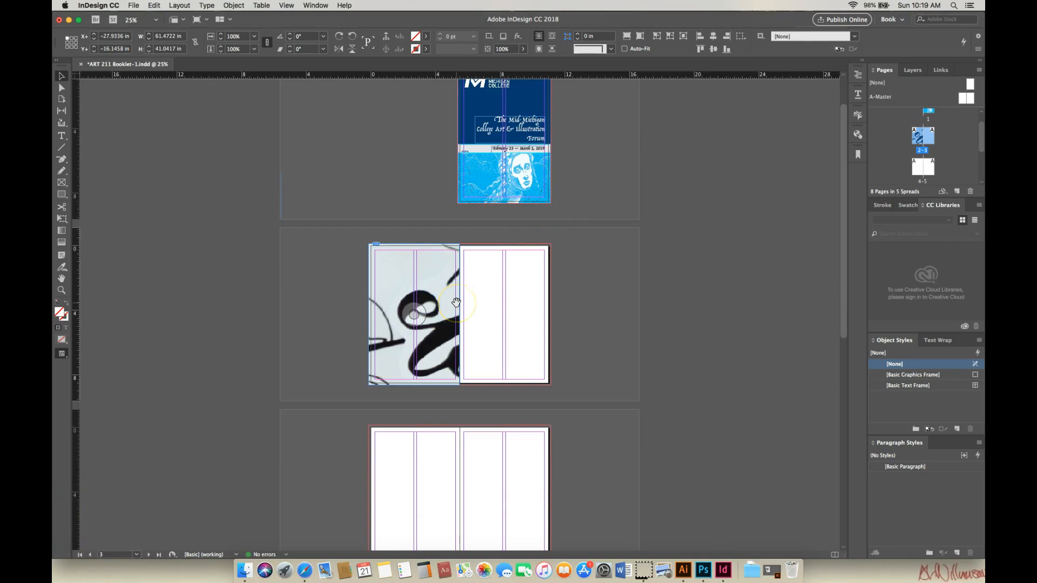
- Scale the picture in the page 2 frame down proportionally to about 55%
key("super+minus")
left_click(646, 237)
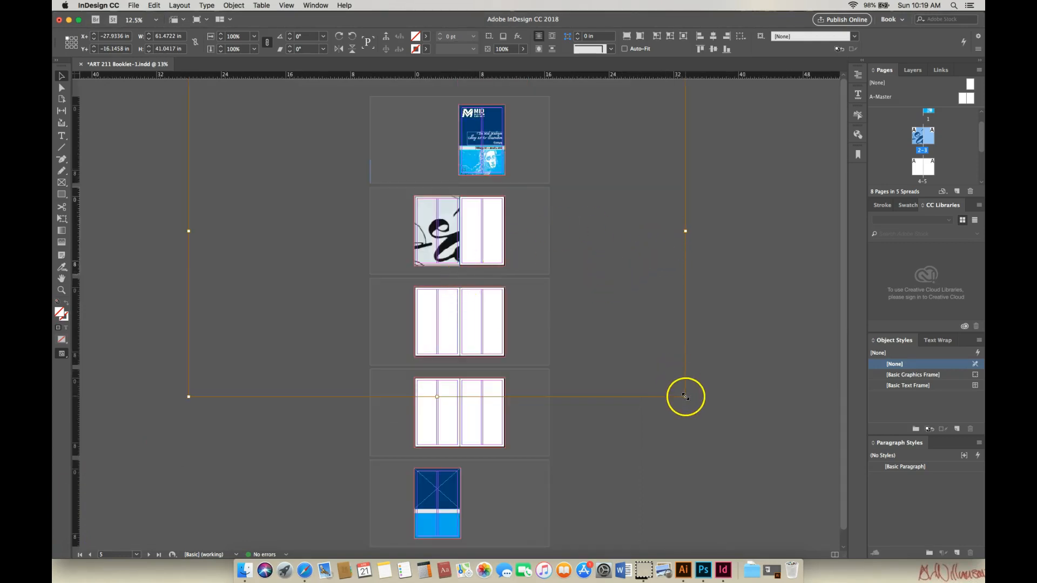
left_click(845, 324)
left_click_drag(685, 396, 532, 295)
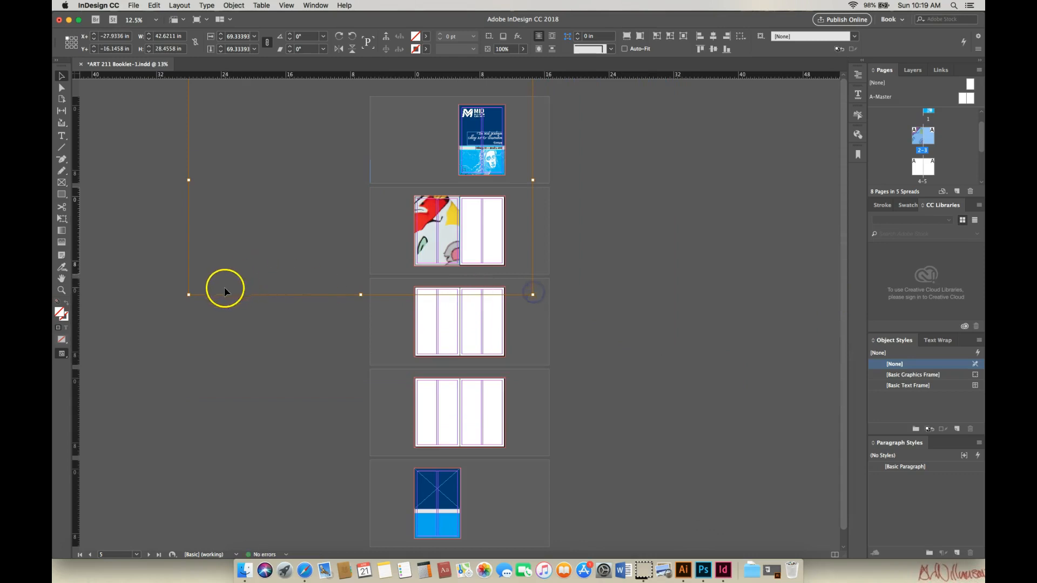
left_click_drag(189, 295, 300, 246)
left_click_drag(846, 343, 846, 328)
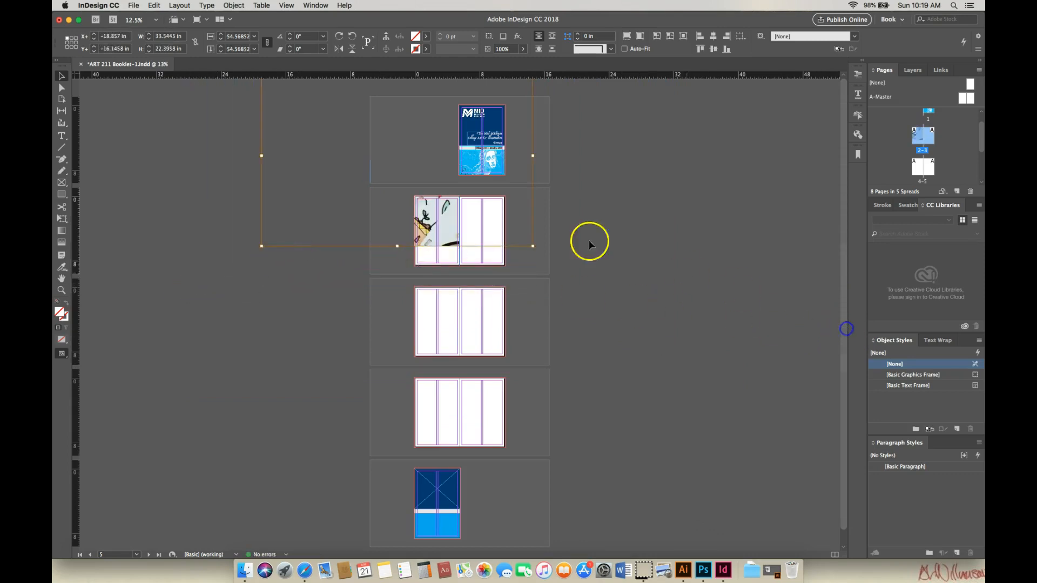
- Move the picture back over page 2 and scale it proportionally to about 22.5%, roughly 13.85 by 9.25 in
left_click_drag(441, 224, 485, 302)
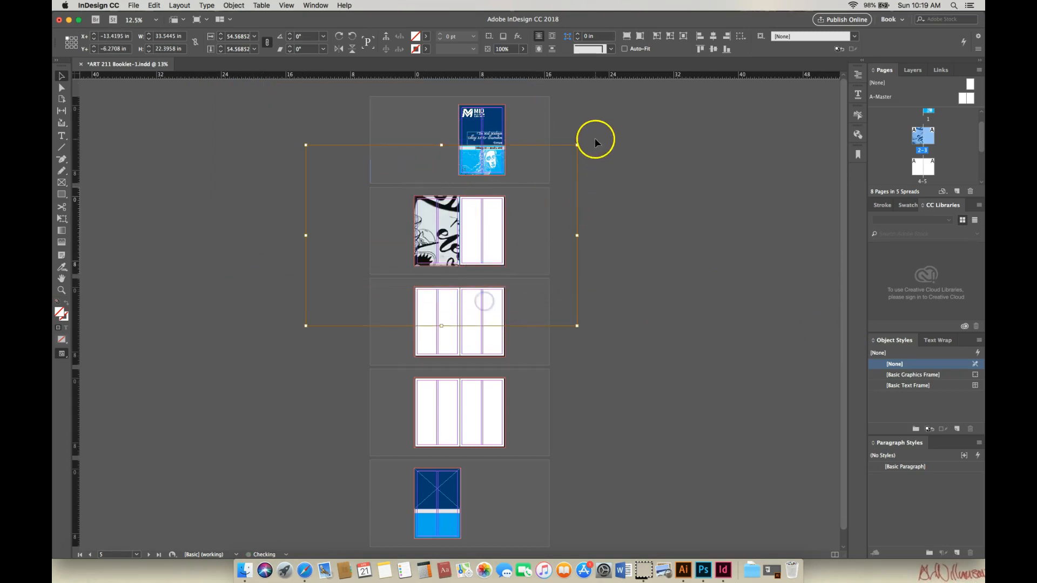
left_click_drag(576, 145, 489, 189)
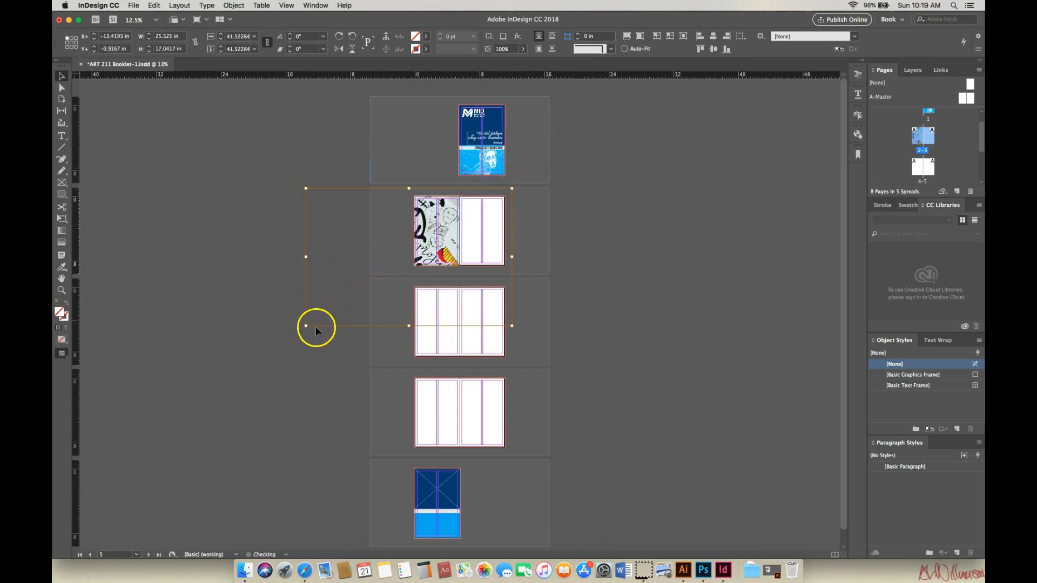
left_click_drag(305, 327, 400, 267)
left_click_drag(512, 189, 506, 193)
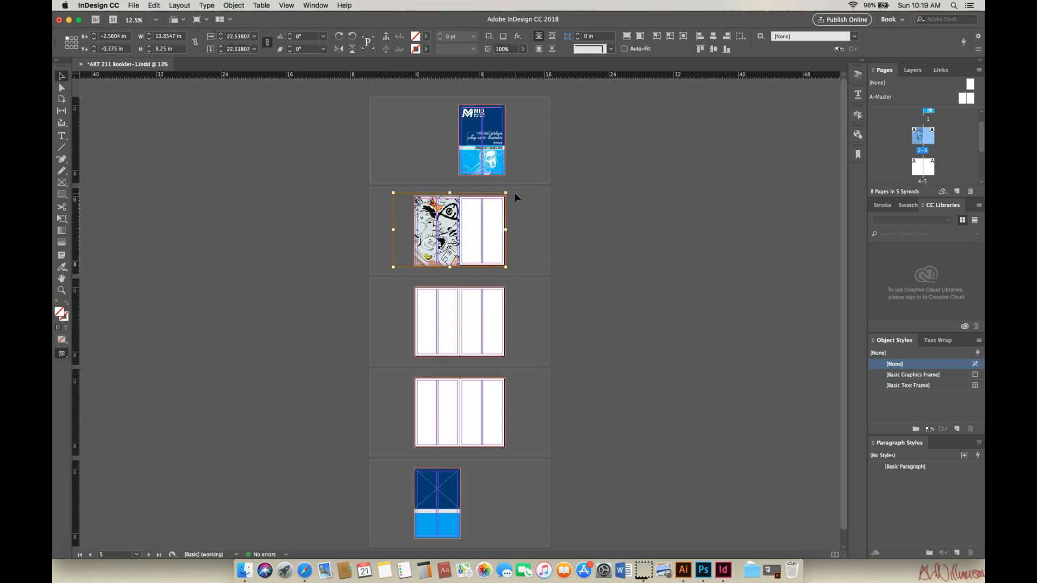
- Reposition the picture within the page 2 frame to about X -3.969 in, Y -0.25 in
left_click(482, 224)
double_click(455, 216)
left_click_drag(456, 216, 446, 221)
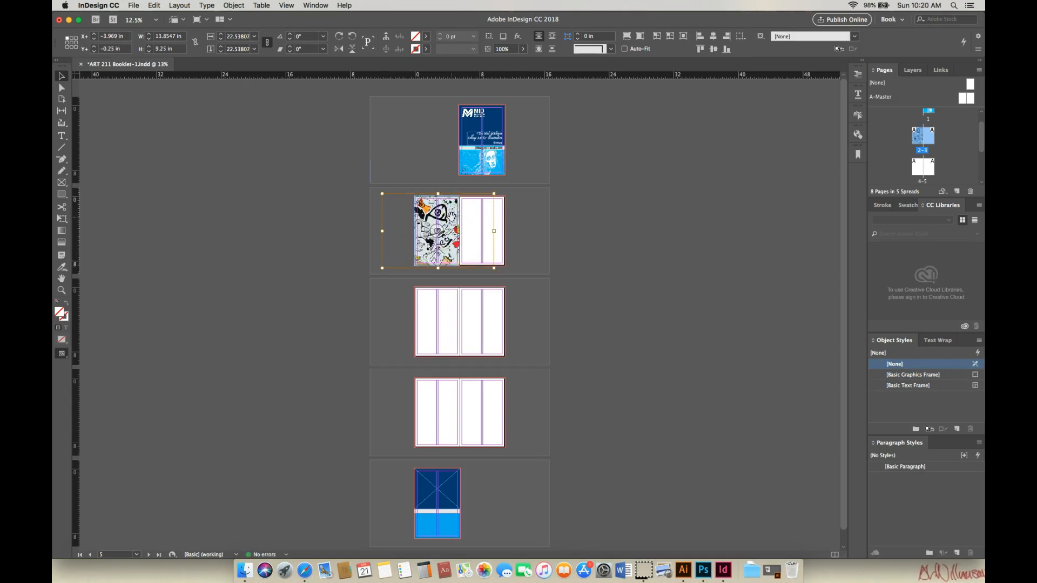
- Widen the page 2 image frame to 5.625 in so its inner edge meets the spine
left_click(61, 292)
left_click(346, 251)
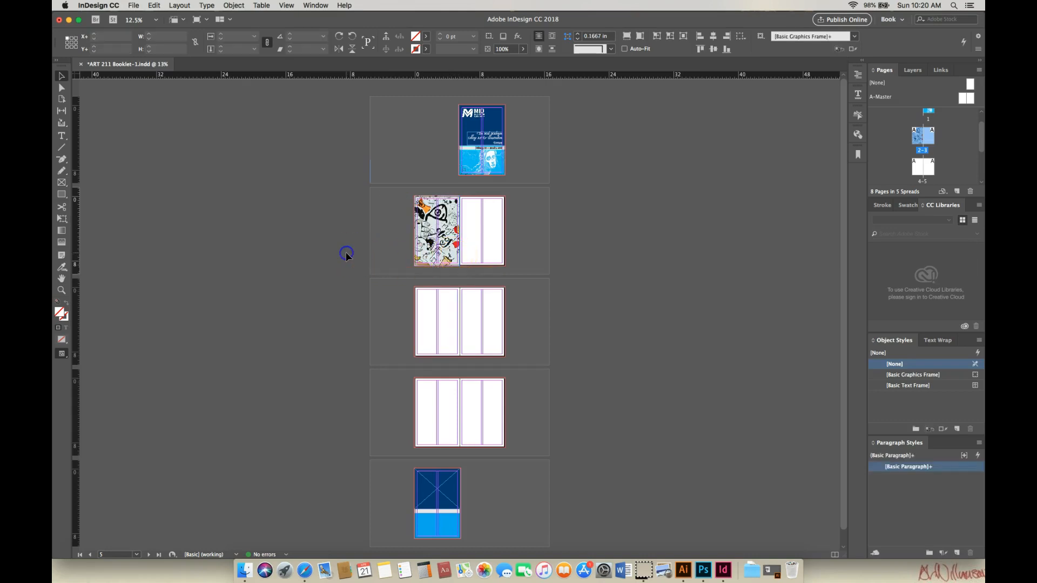
left_click(61, 290)
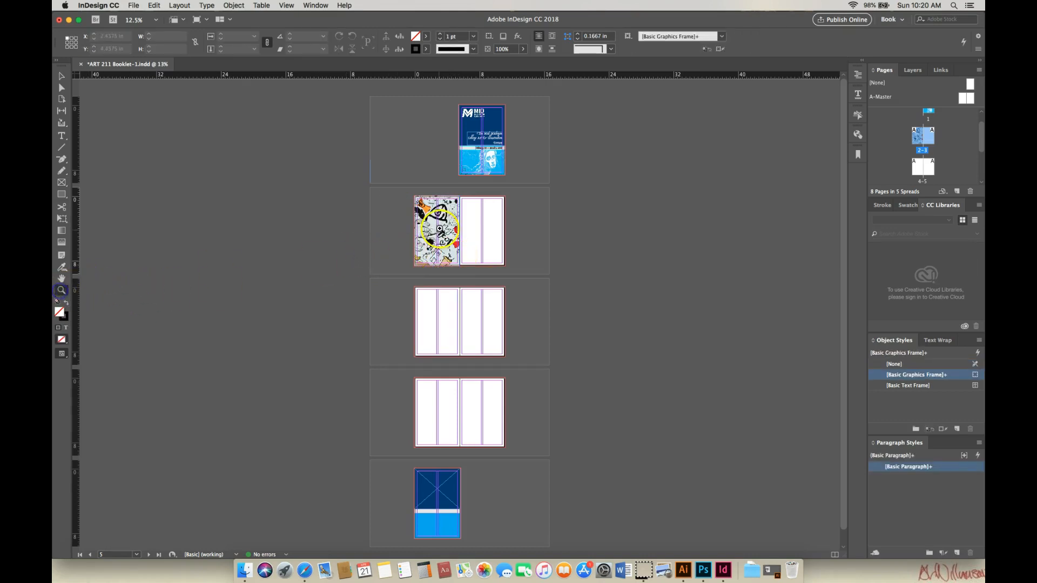
left_click(448, 238)
left_click(446, 243)
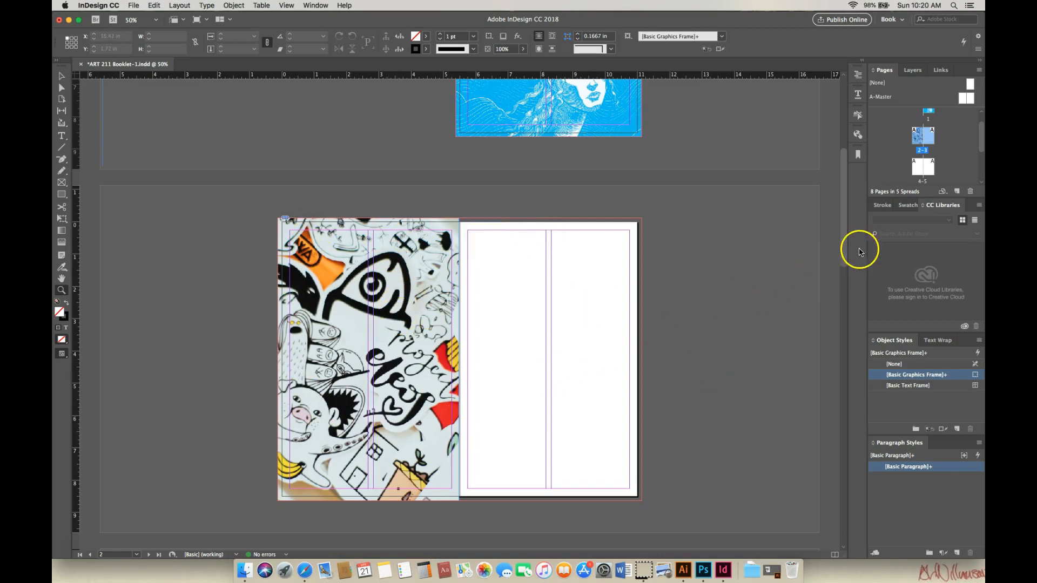
left_click_drag(843, 254, 845, 271)
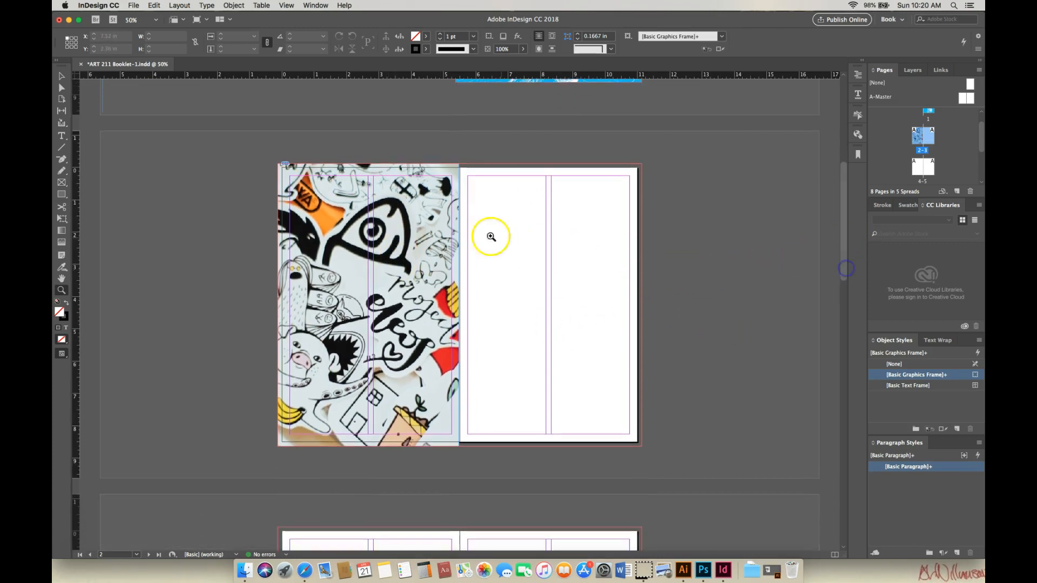
left_click(452, 239)
left_click_drag(844, 203, 849, 239)
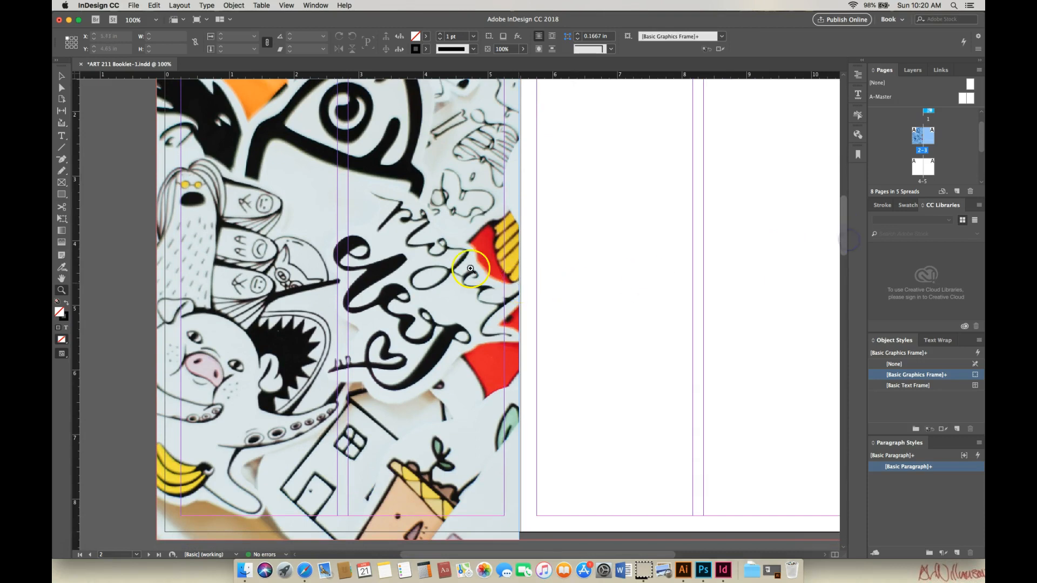
left_click(62, 76)
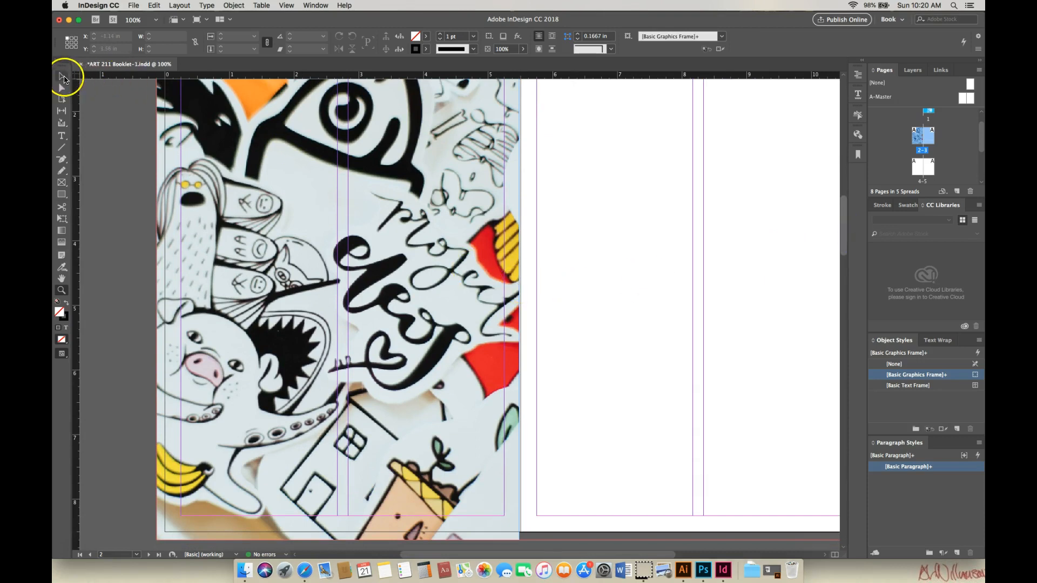
left_click(463, 252)
left_click_drag(521, 258, 522, 257)
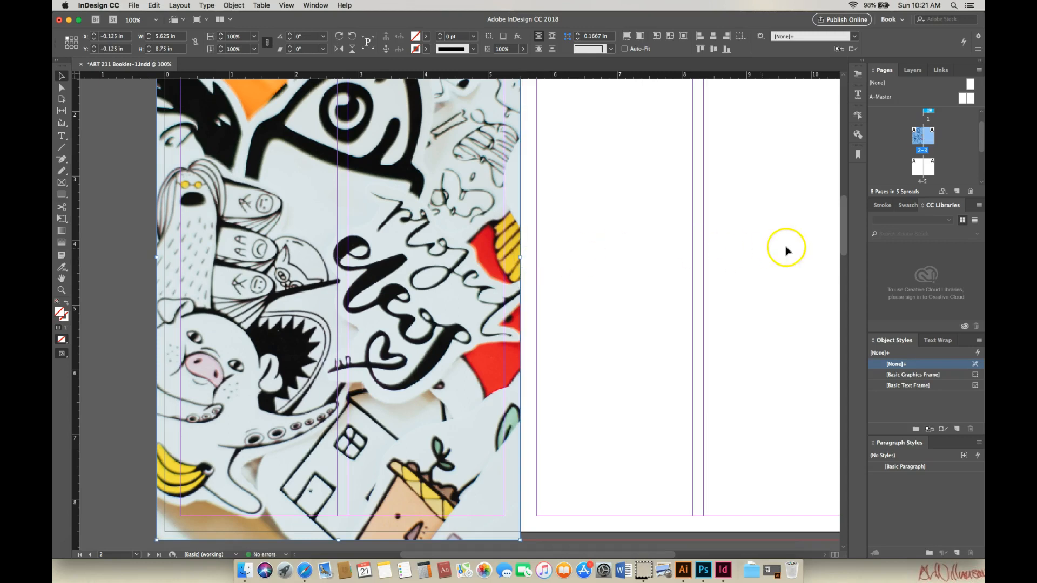
- Zoom out to 75% to check the whole page 2–3 spread, and deselect the image frame
left_click_drag(843, 245, 844, 247)
key("super+minus")
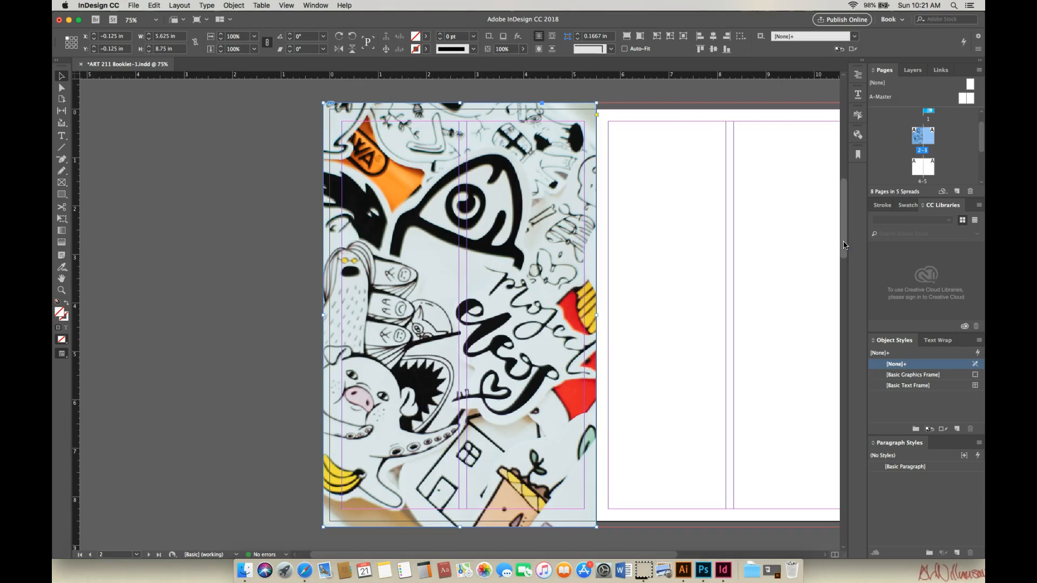
left_click_drag(570, 554, 645, 554)
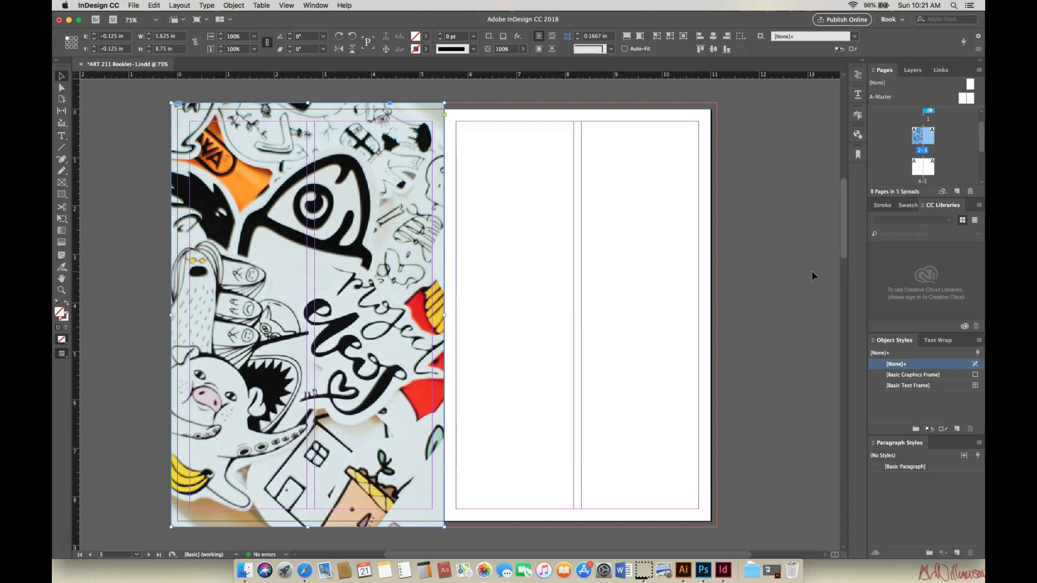
left_click(816, 235)
left_click(799, 241)
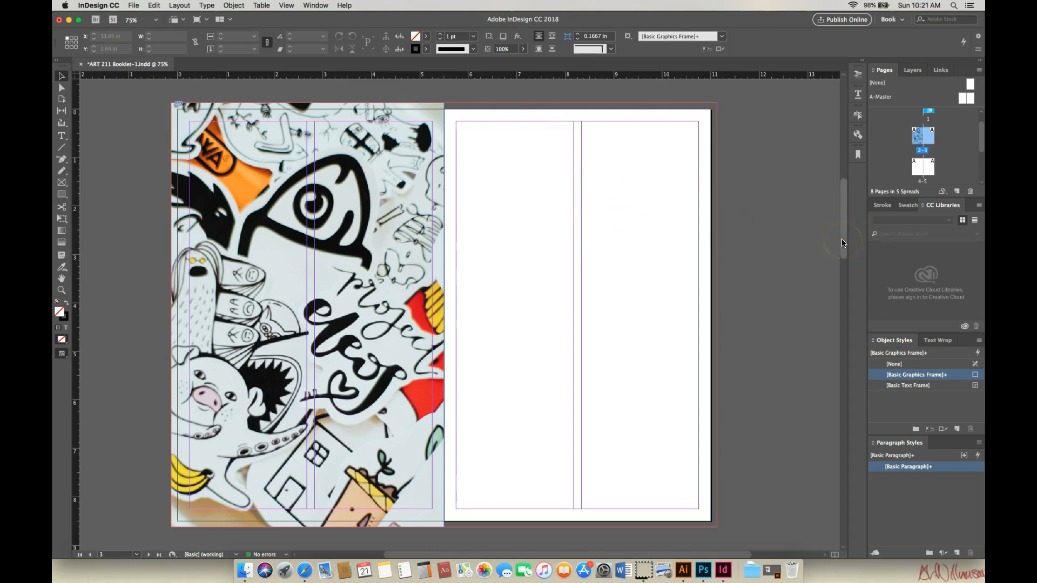
left_click_drag(843, 243, 845, 257)
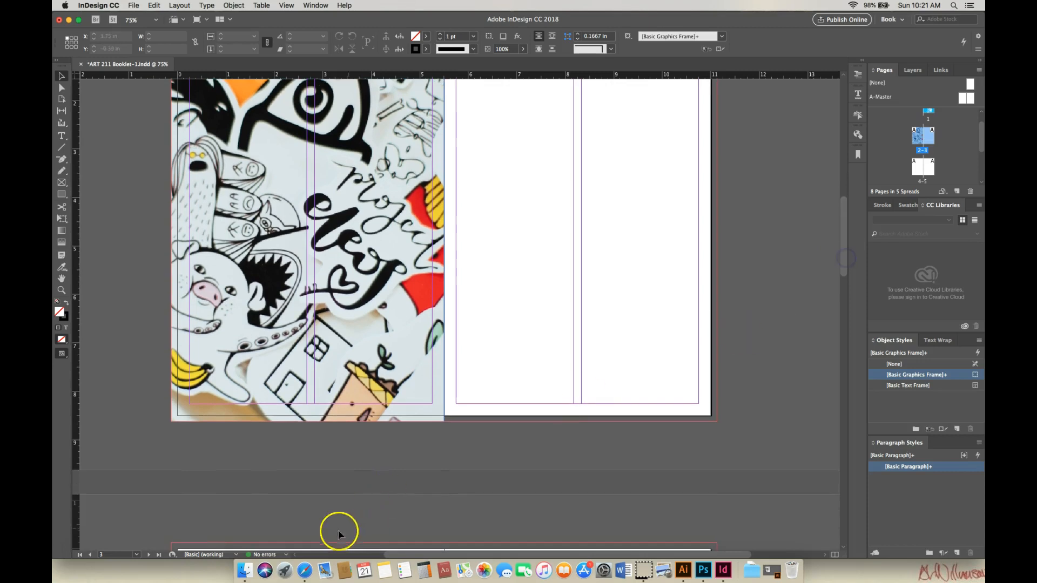
- Switch to Safari and copy the interior text "Welcome to the 2019 Mid-Michigan Art and Illustration Forum" from the project page
left_click(305, 571)
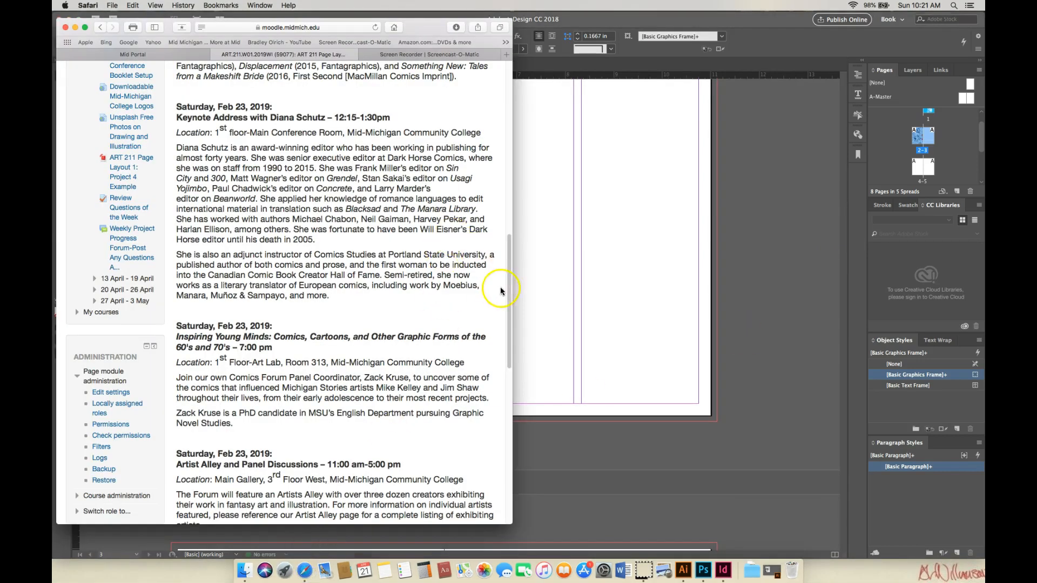
left_click_drag(509, 296, 512, 209)
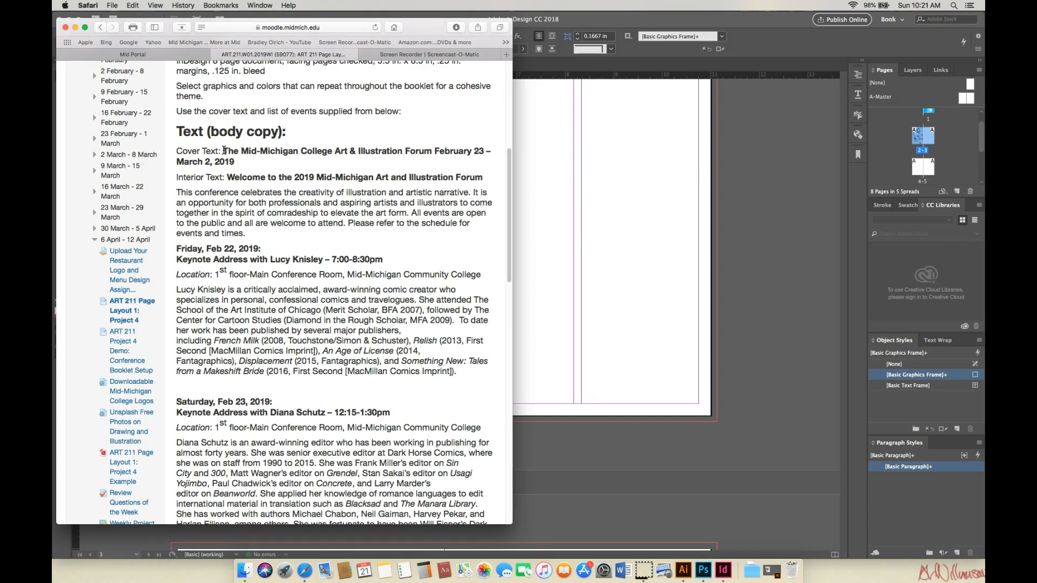
left_click_drag(224, 151, 235, 163)
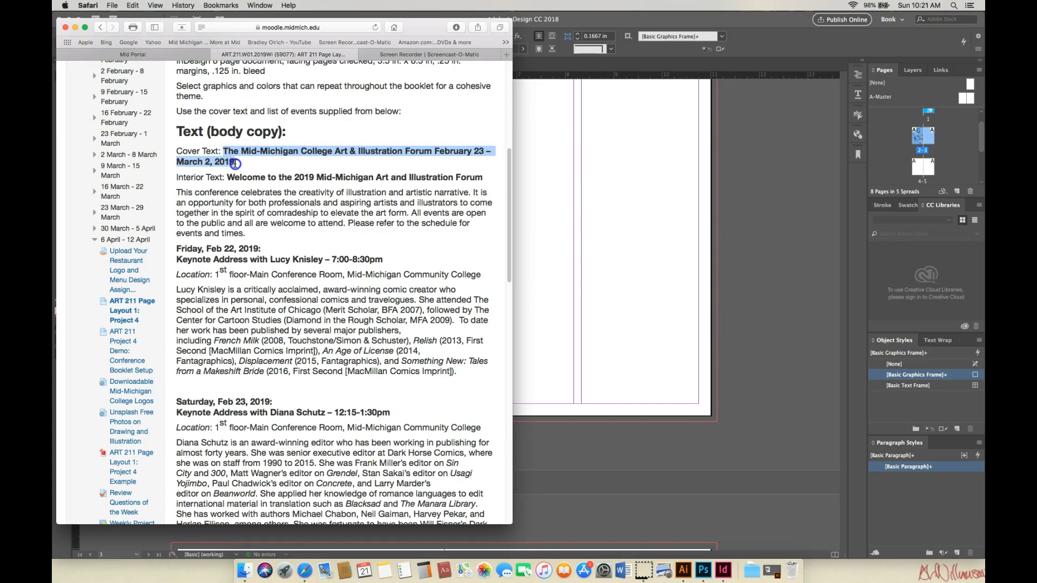
left_click_drag(227, 177, 426, 186)
key("super+c")
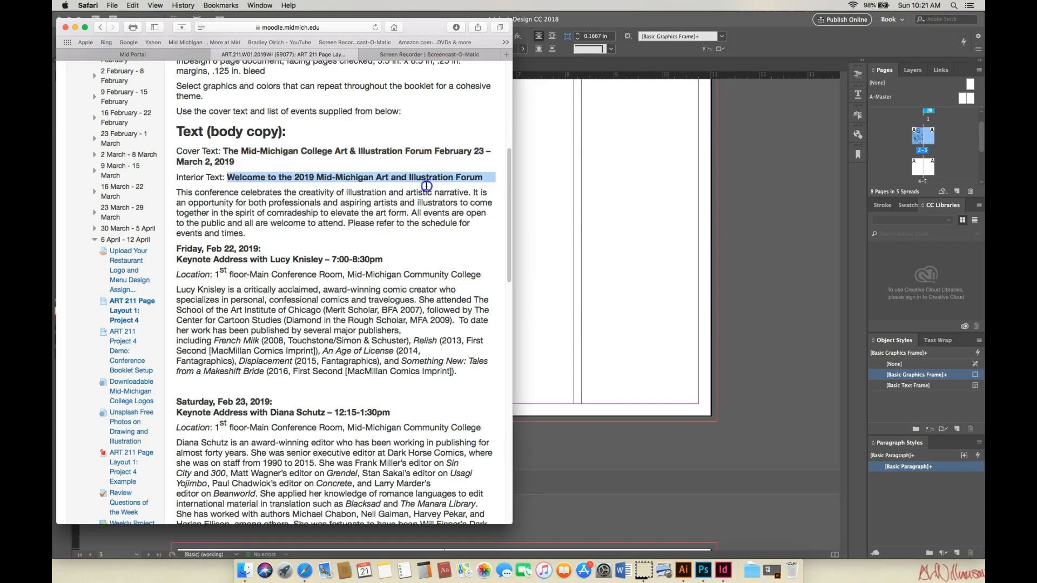
right_click(478, 178)
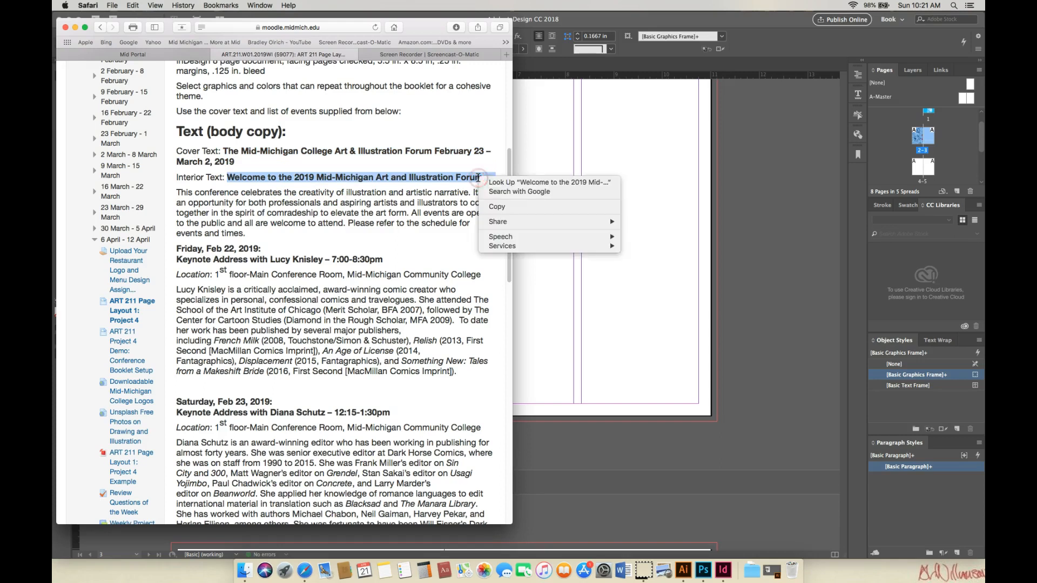
left_click(493, 211)
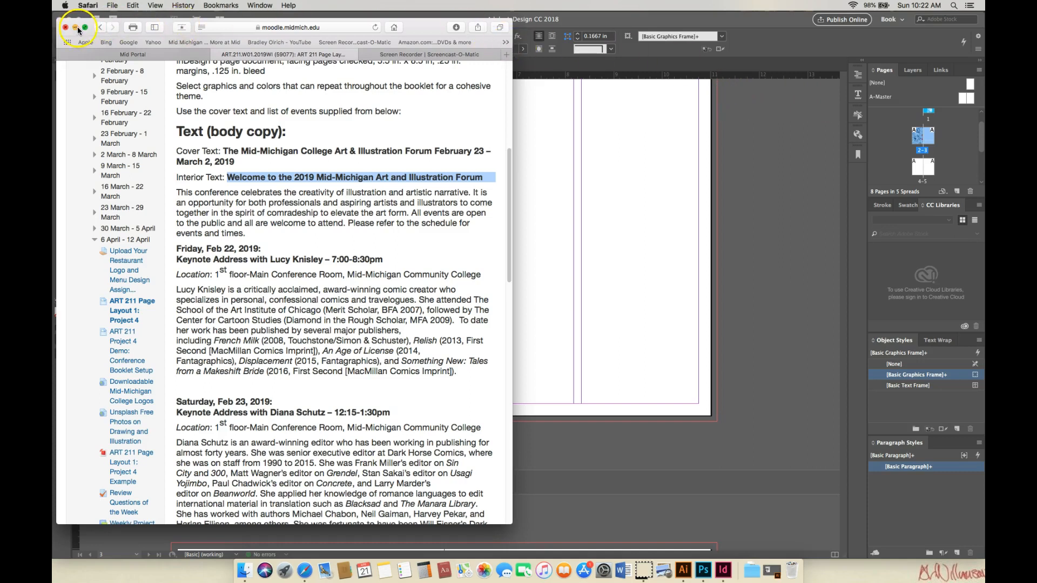
- Return to InDesign and draw a text frame across the top of page 3 between the margins, about 5 by 1.37 in
left_click(769, 20)
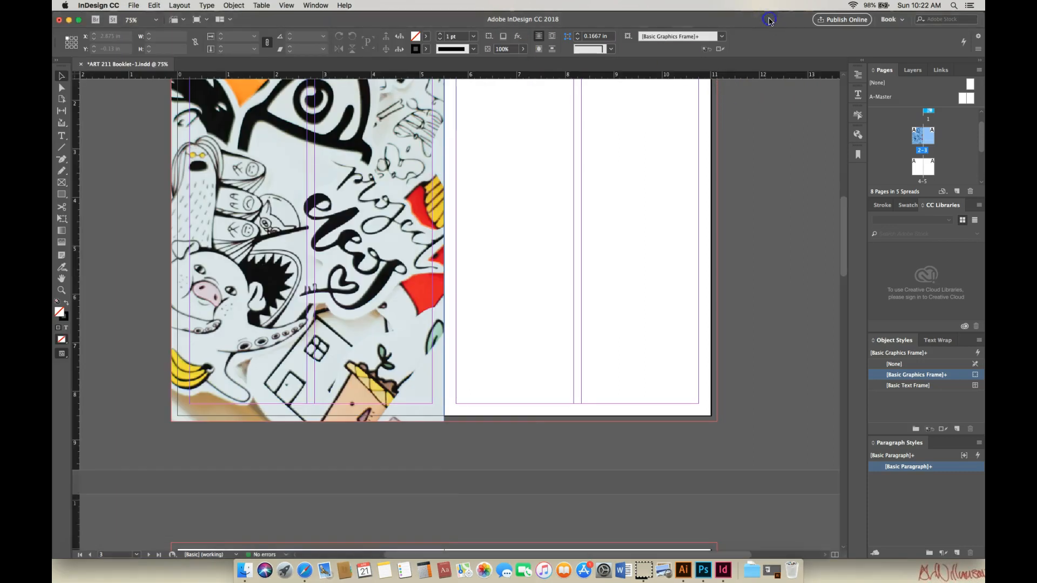
mouse_move(841, 232)
left_mouse_down()
mouse_move(849, 199)
mouse_move(851, 219)
left_mouse_up()
left_click(62, 137)
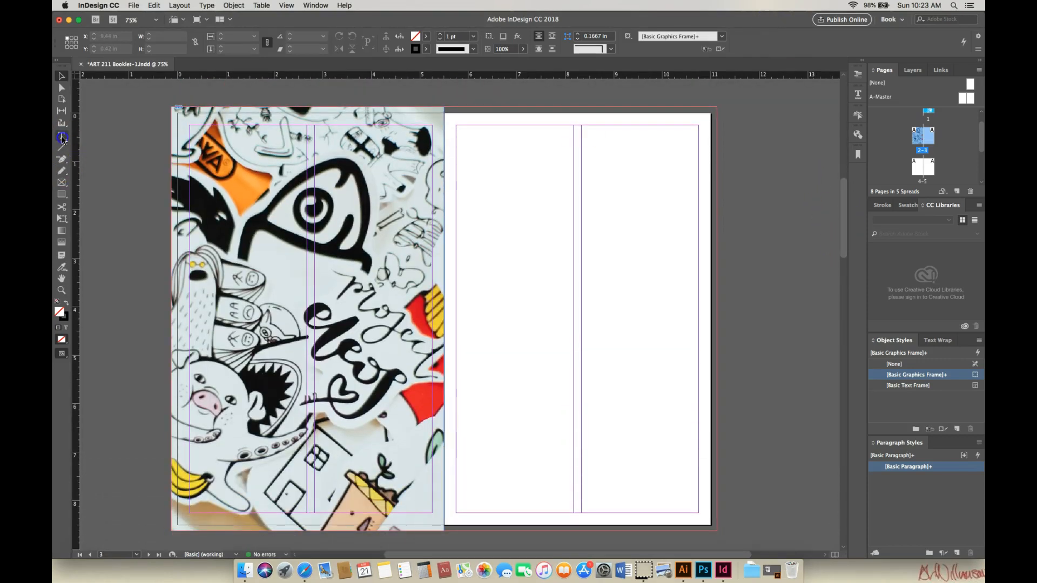
left_click_drag(457, 126, 696, 192)
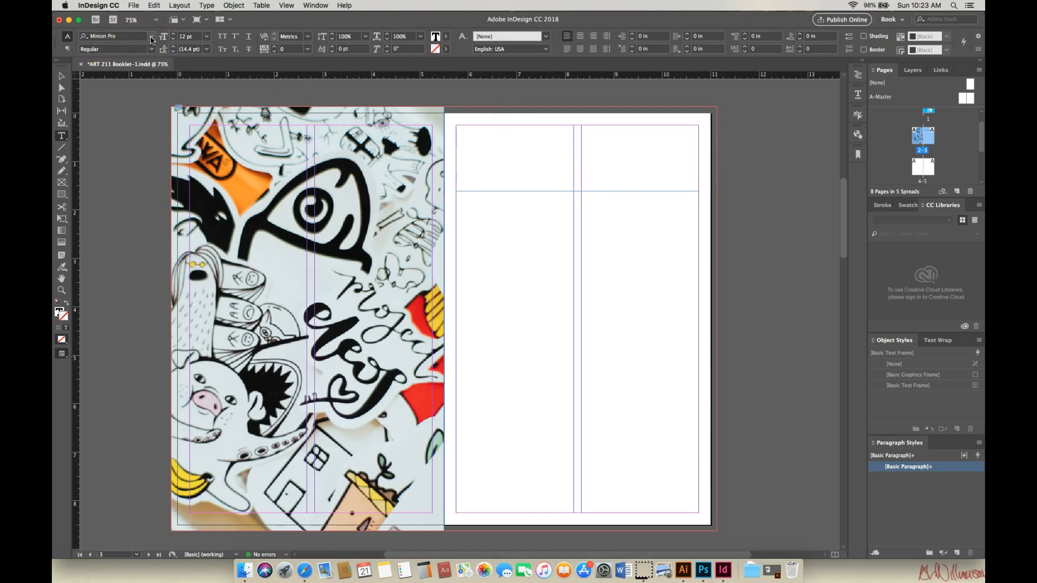
- Set the type for the empty page 3 text frame to Impact at 18 pt
left_click(206, 6)
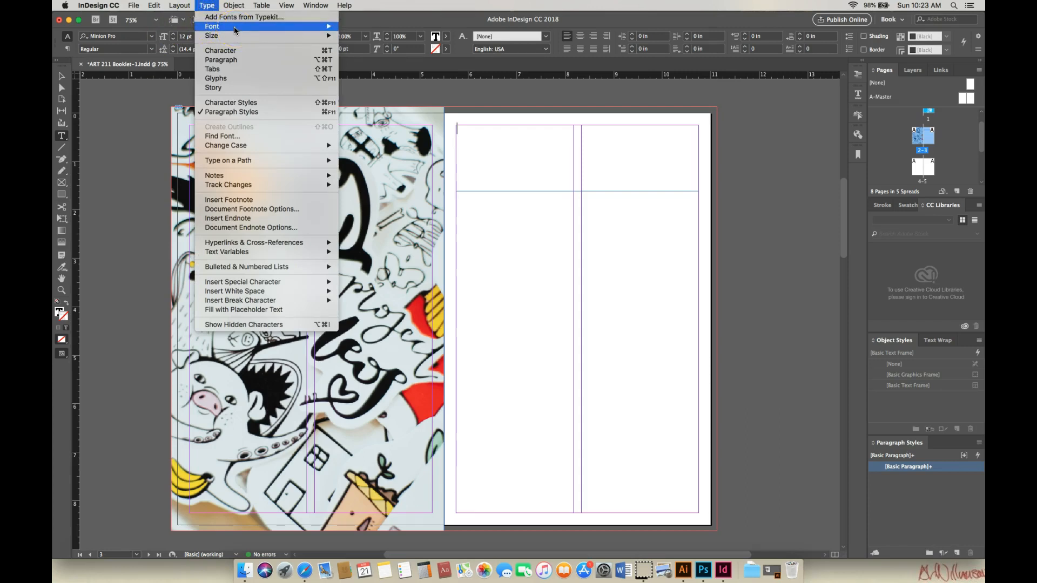
mouse_move(234, 28)
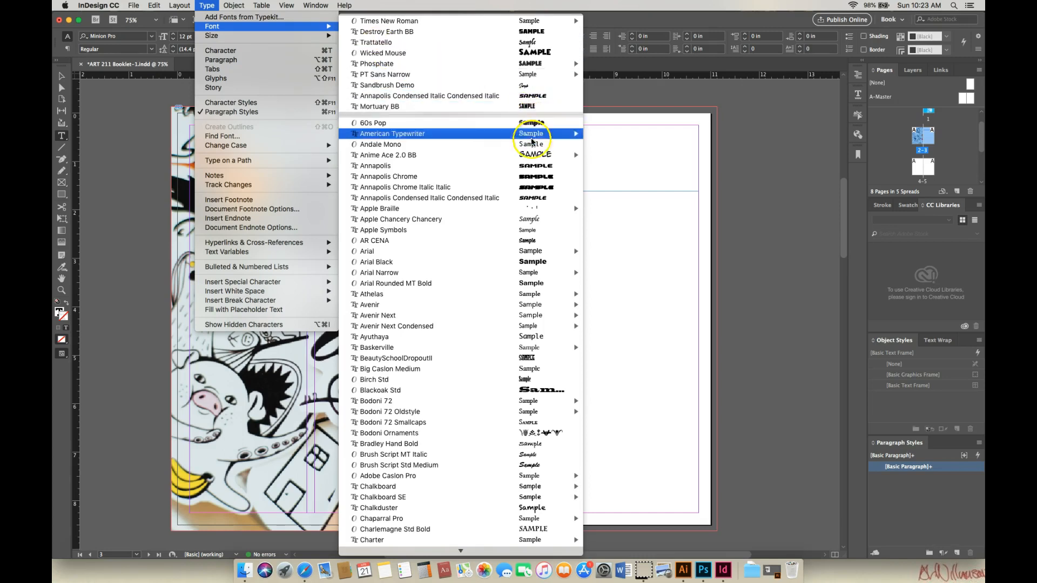
mouse_move(461, 551)
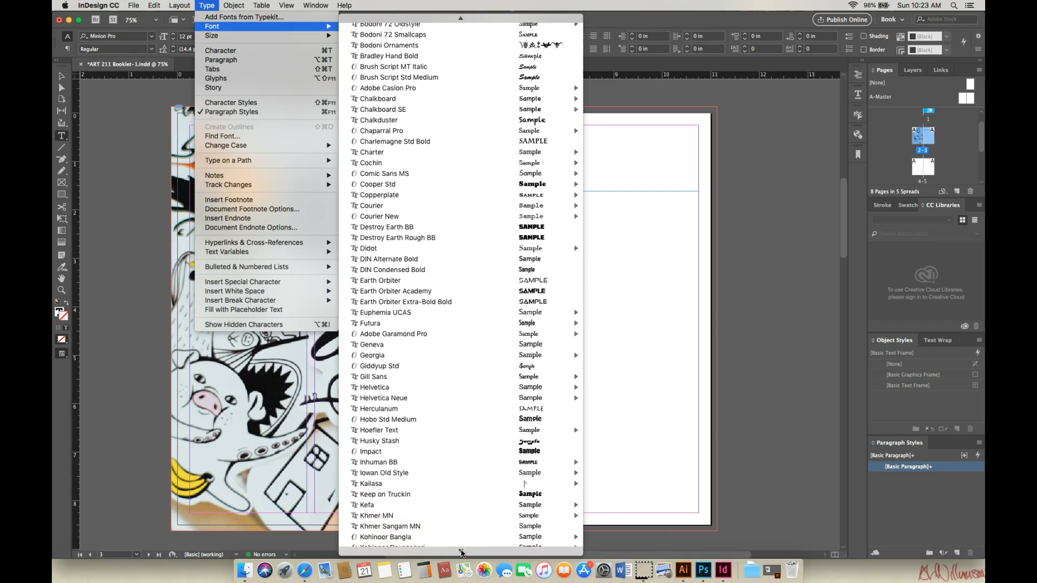
mouse_move(454, 446)
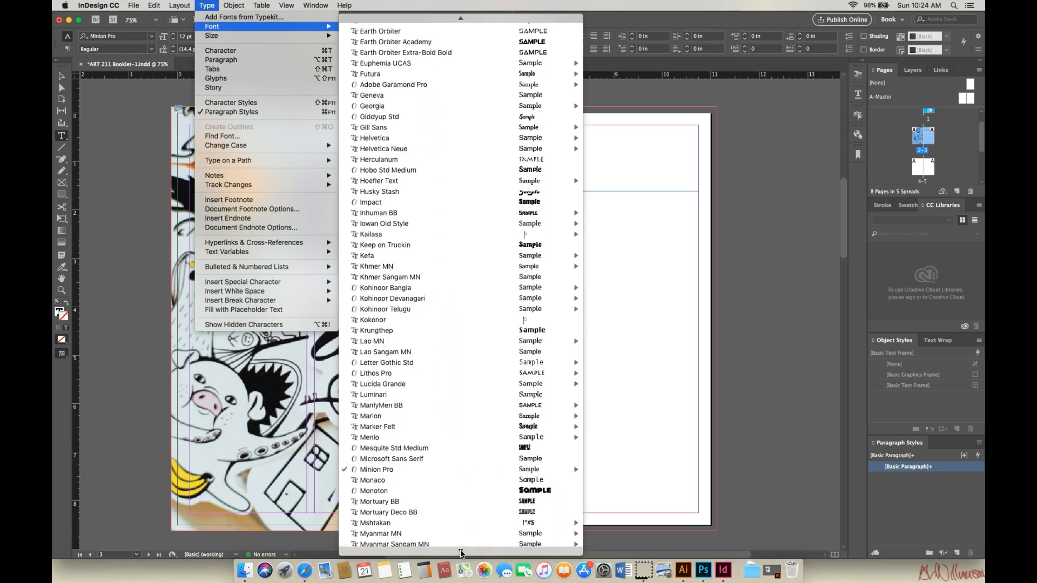
left_click(460, 538)
mouse_move(460, 533)
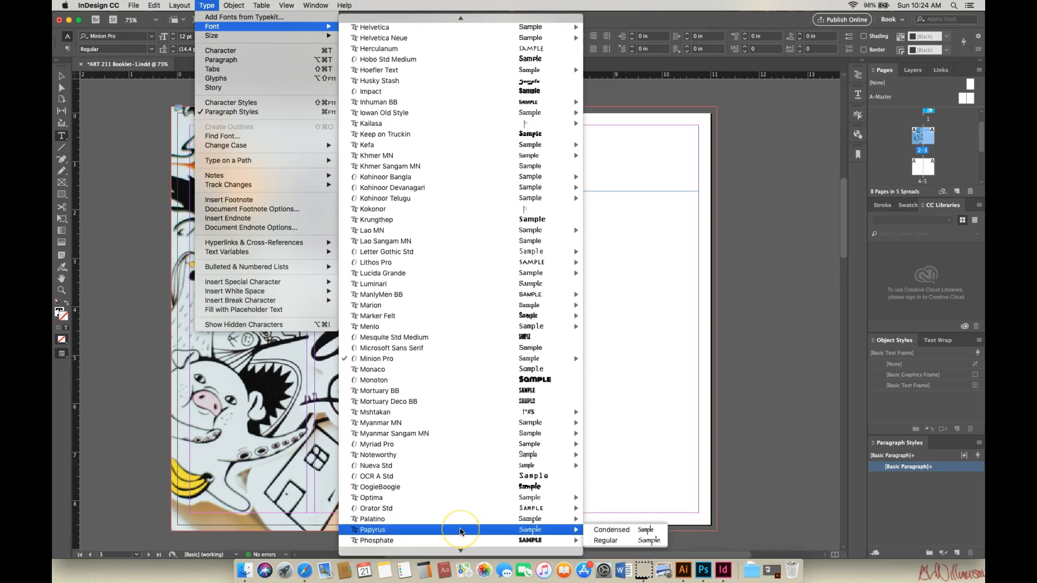
left_click(460, 550)
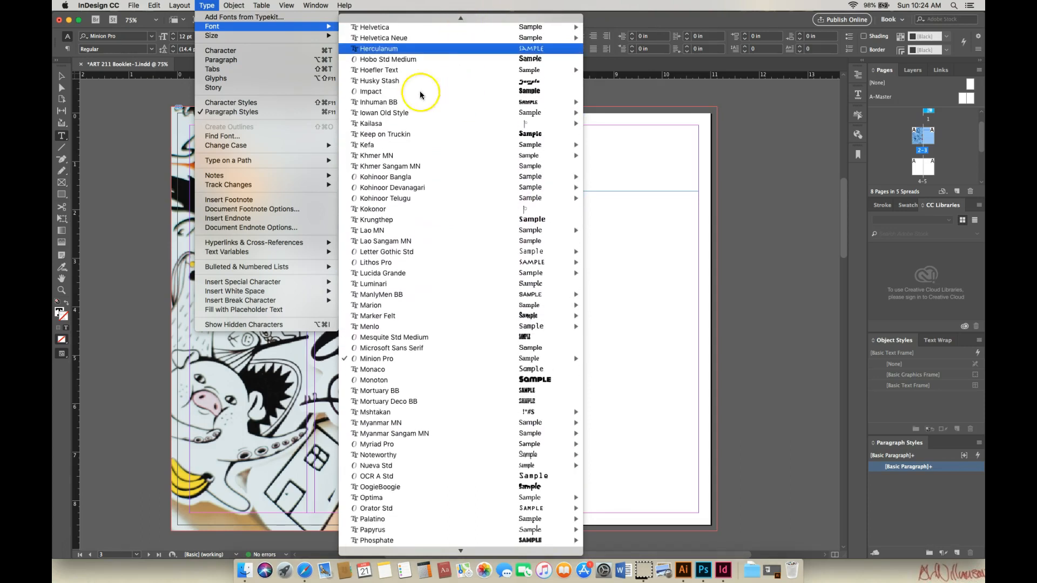
left_click(527, 92)
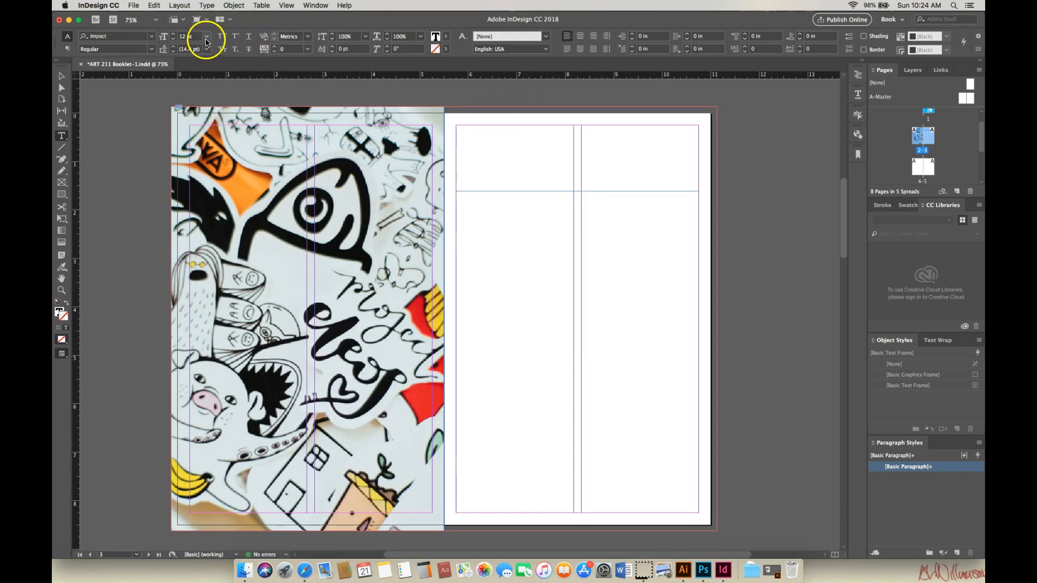
left_click(206, 37)
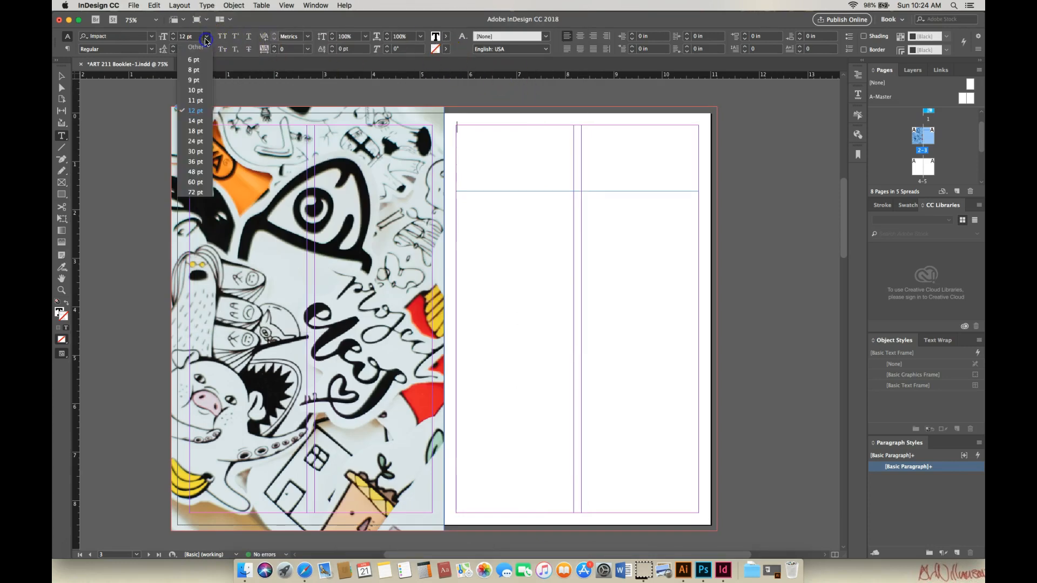
left_click(195, 132)
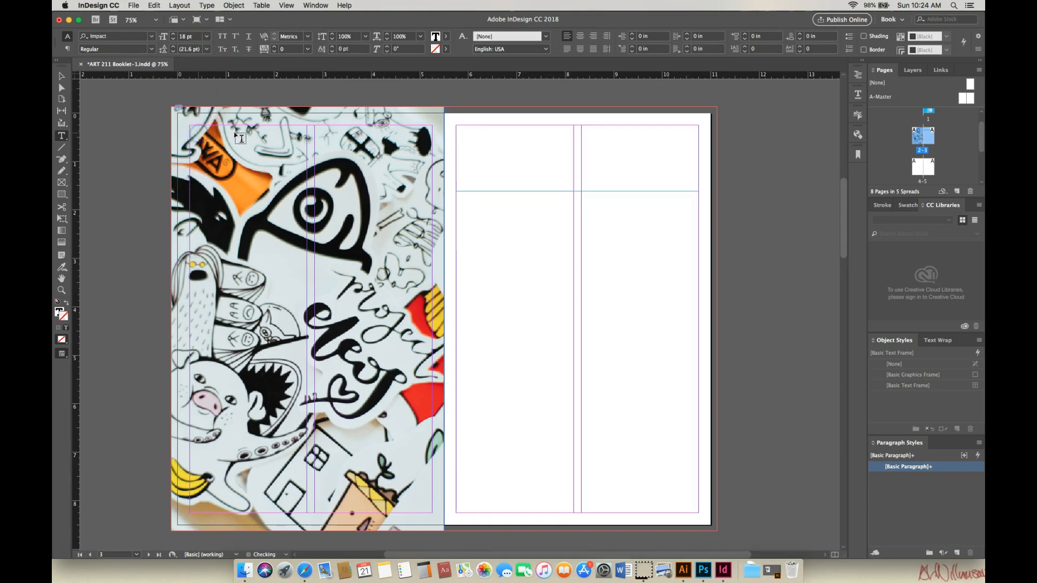
- Paste the copied welcome heading into the page 3 text frame and center-align it
right_click(479, 138)
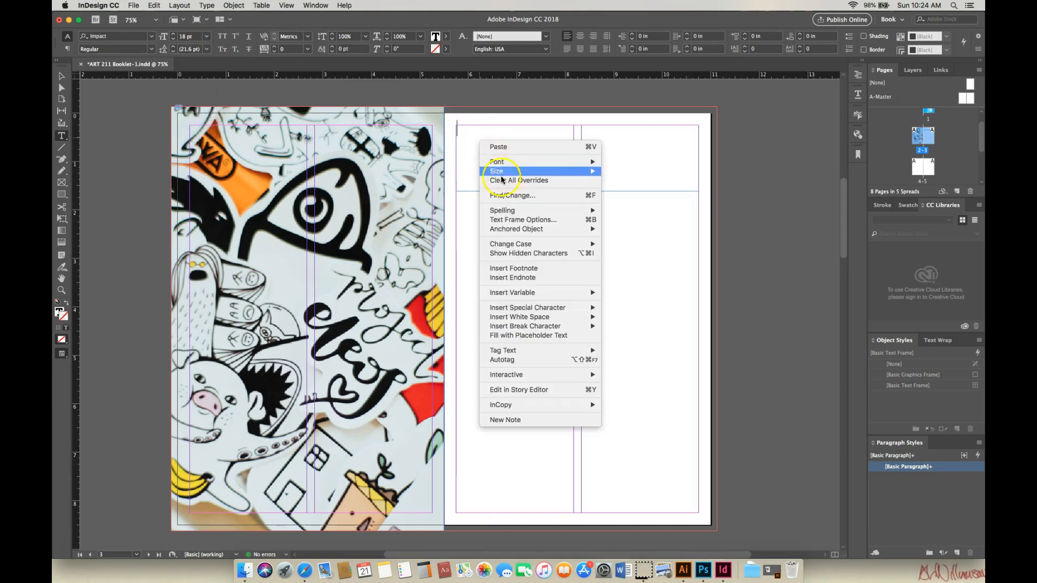
left_click(494, 146)
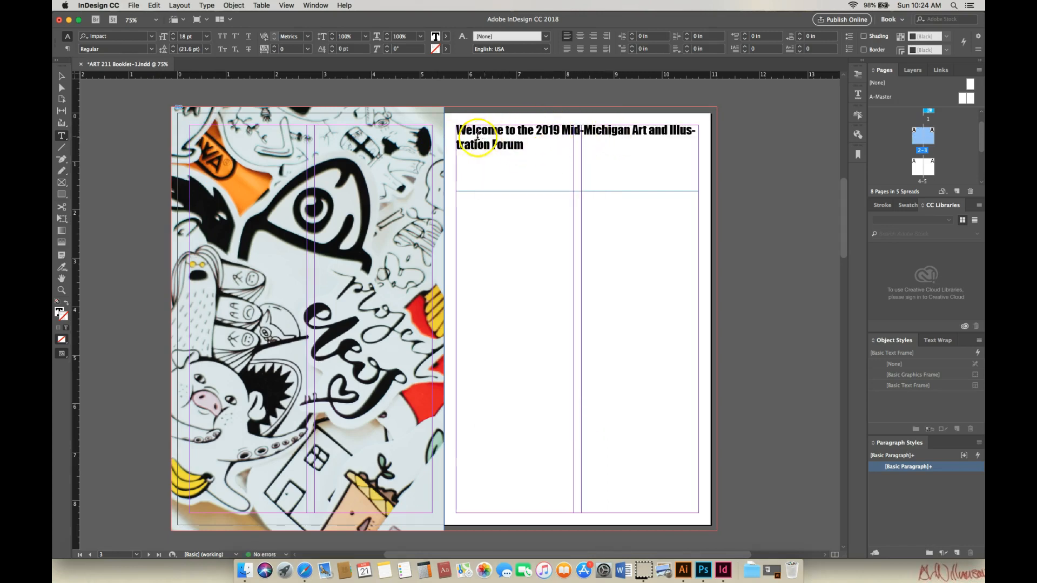
left_click_drag(457, 130, 528, 150)
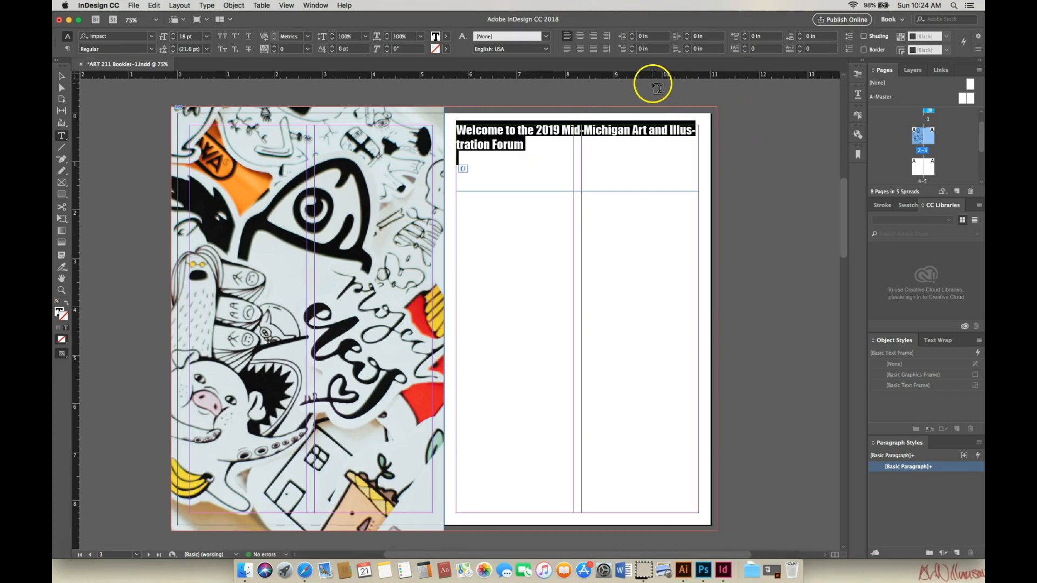
left_click(580, 37)
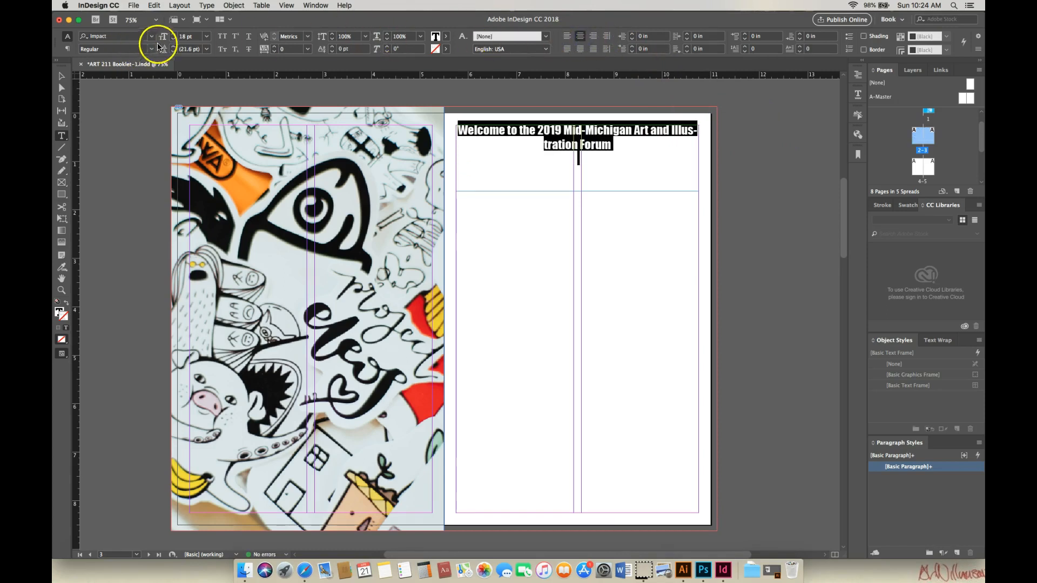
- Enlarge the welcome heading's font size to 25 pt so "Mid-Michigan" stays unbroken on the first line
left_click(174, 35)
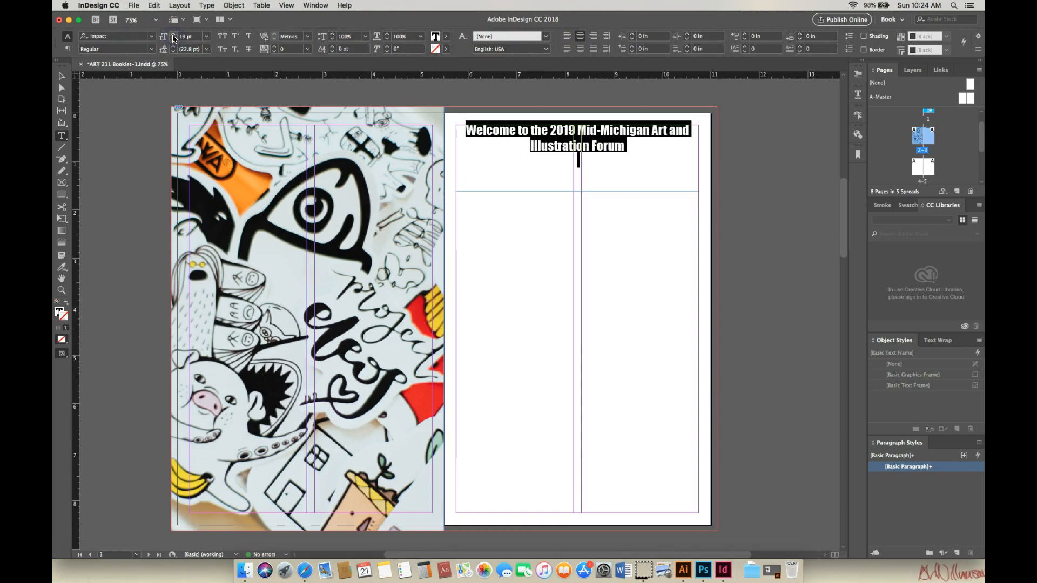
left_click(173, 34)
left_click(173, 35)
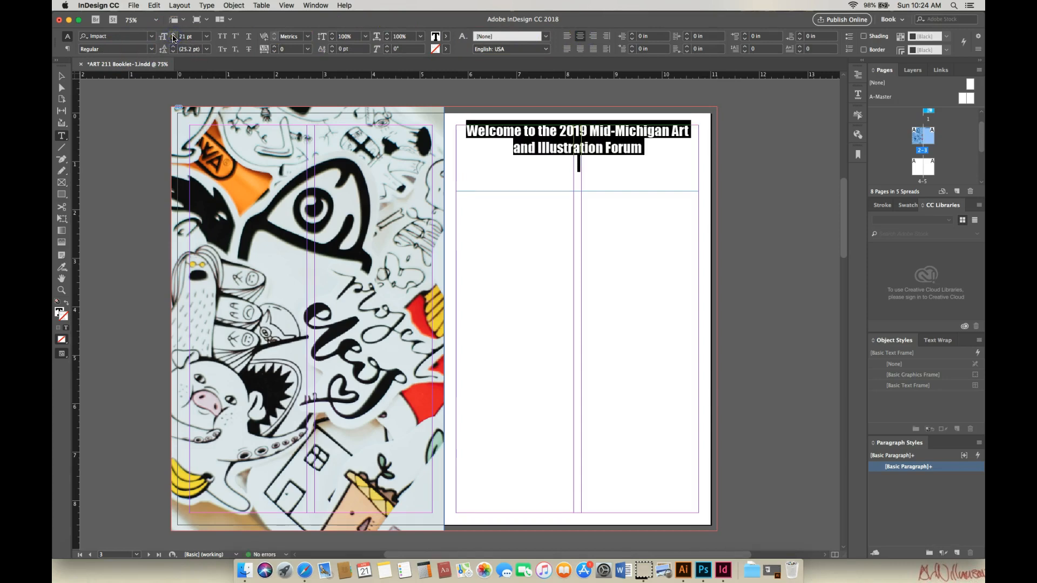
left_click(173, 35)
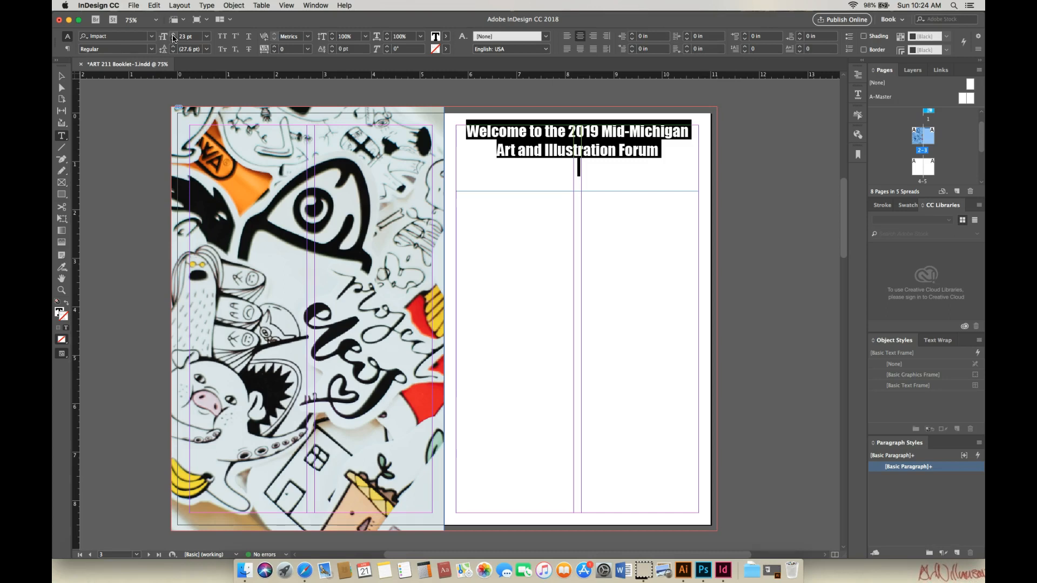
left_click(174, 34)
left_click(174, 35)
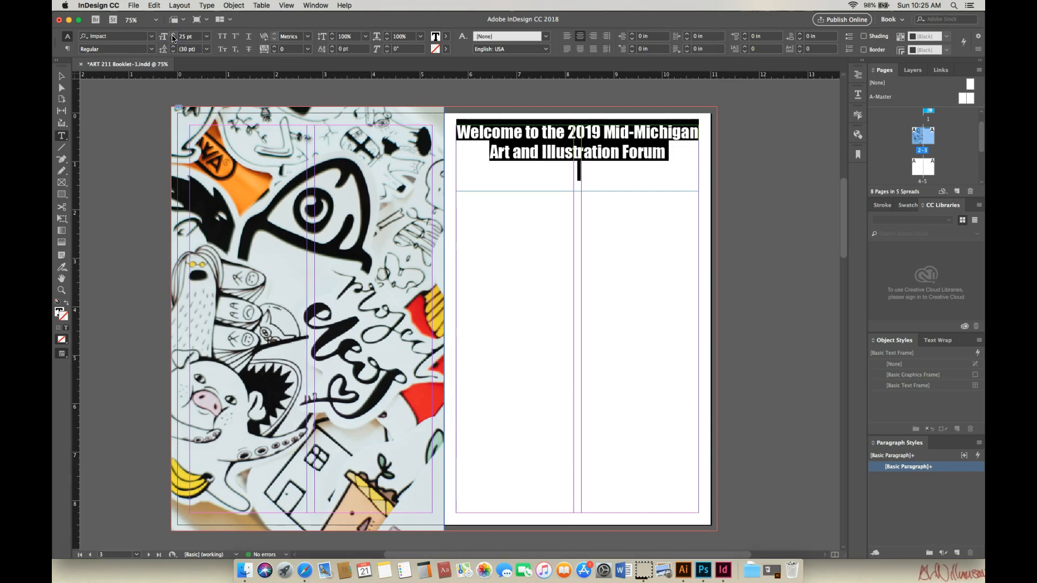
left_click(173, 34)
left_click(173, 40)
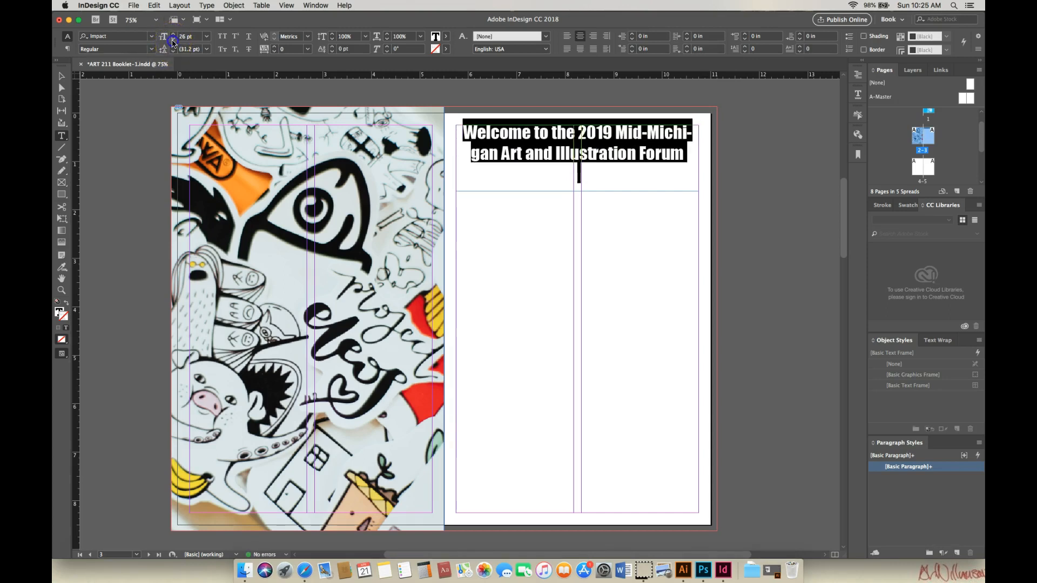
left_click(173, 41)
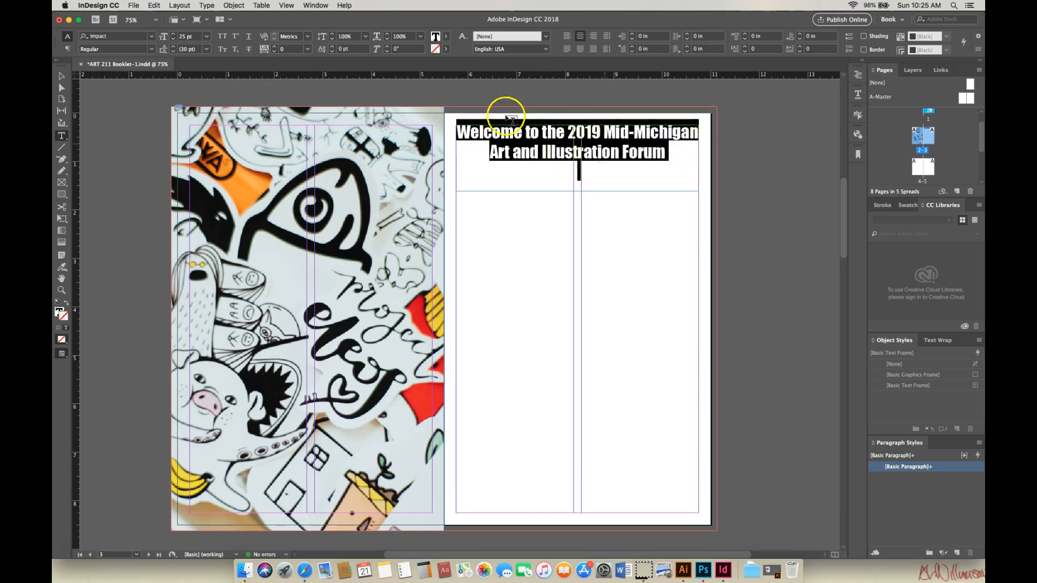
- Adjust the height of the heading's text frame to about 1.53 in, keeping its upper edge on the margin
left_click(63, 77)
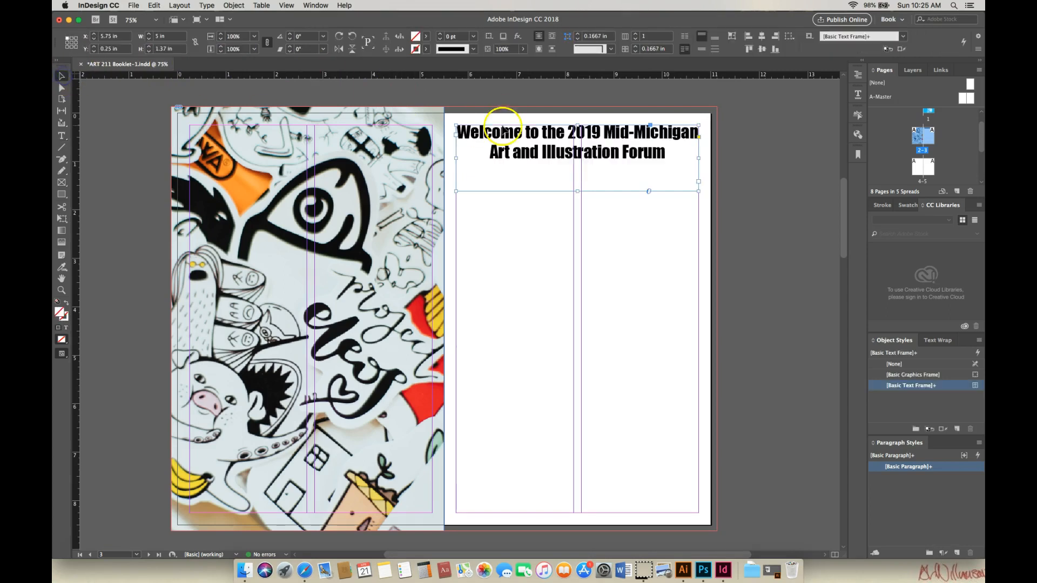
left_click_drag(577, 191, 578, 165)
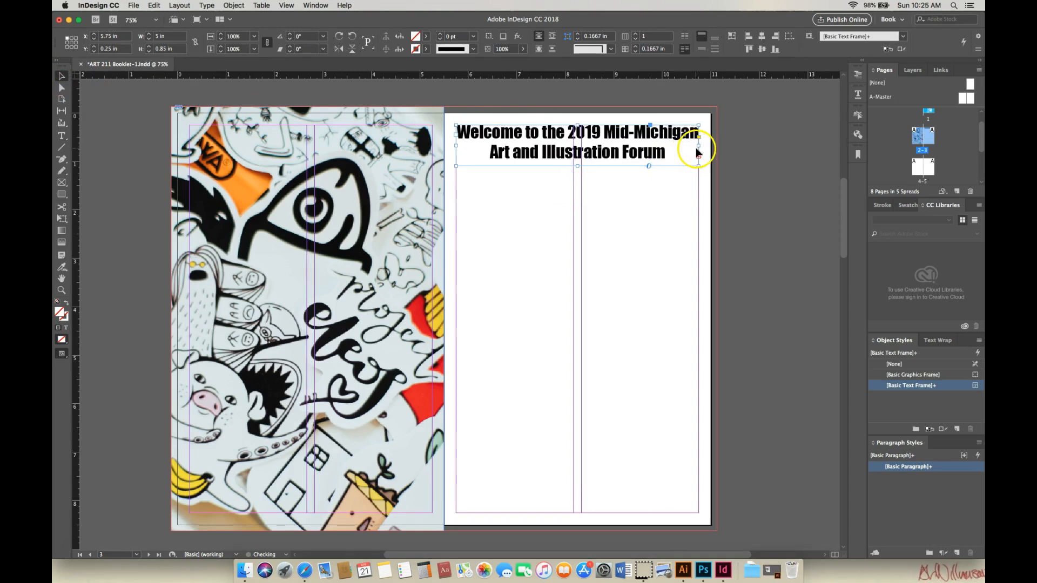
left_click_drag(577, 167, 578, 199)
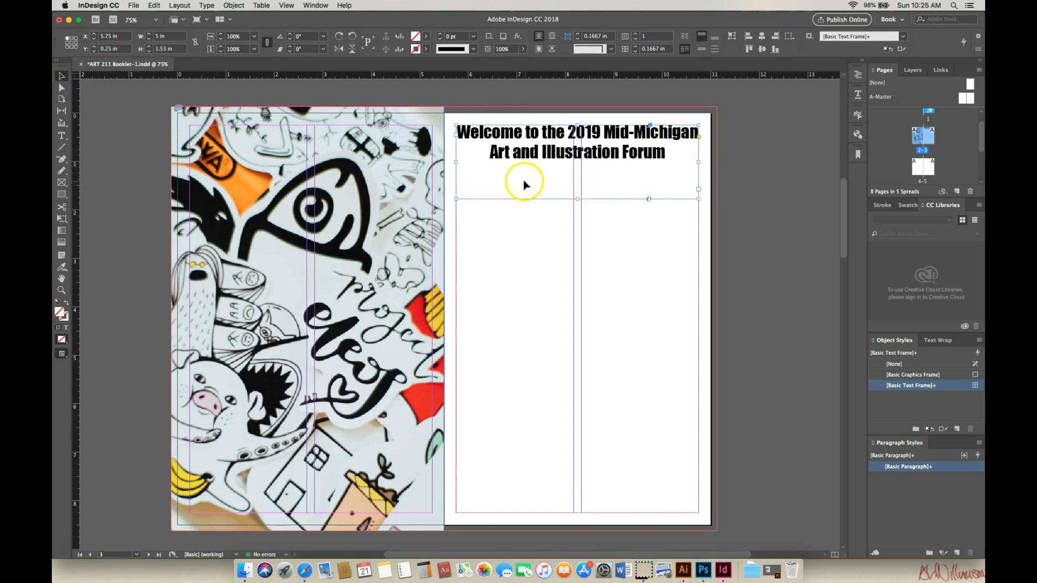
- Shorten the page 3 heading's text frame to about 0.875 in high and move it down to about Y 0.5 in
double_click(668, 153)
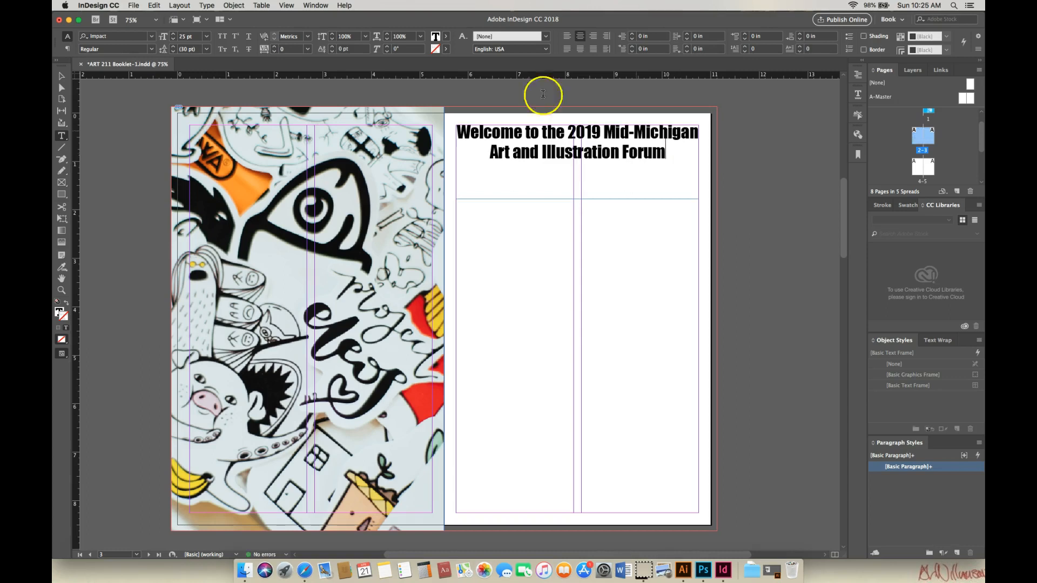
left_click(62, 76)
left_click_drag(578, 199, 624, 172)
left_click(675, 169)
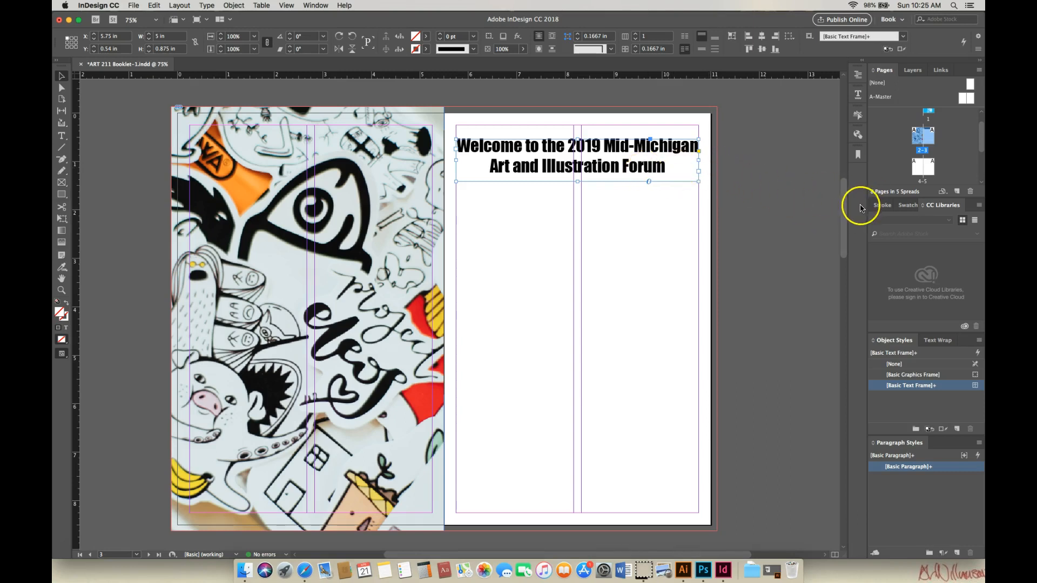
left_click_drag(636, 169, 636, 168)
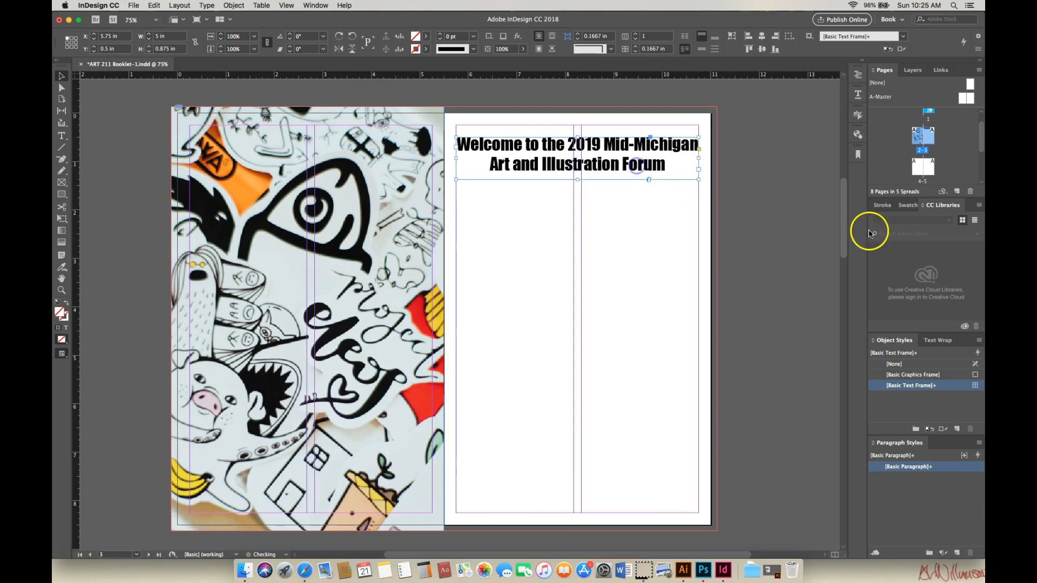
scroll(847, 209, "up", 3)
scroll(847, 209, "up", 5)
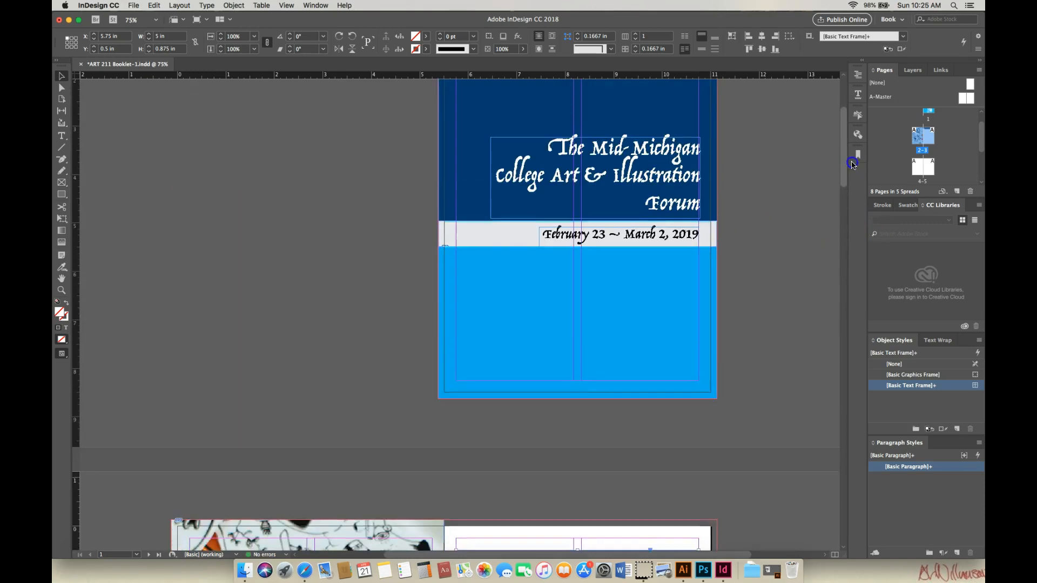
left_click(646, 115)
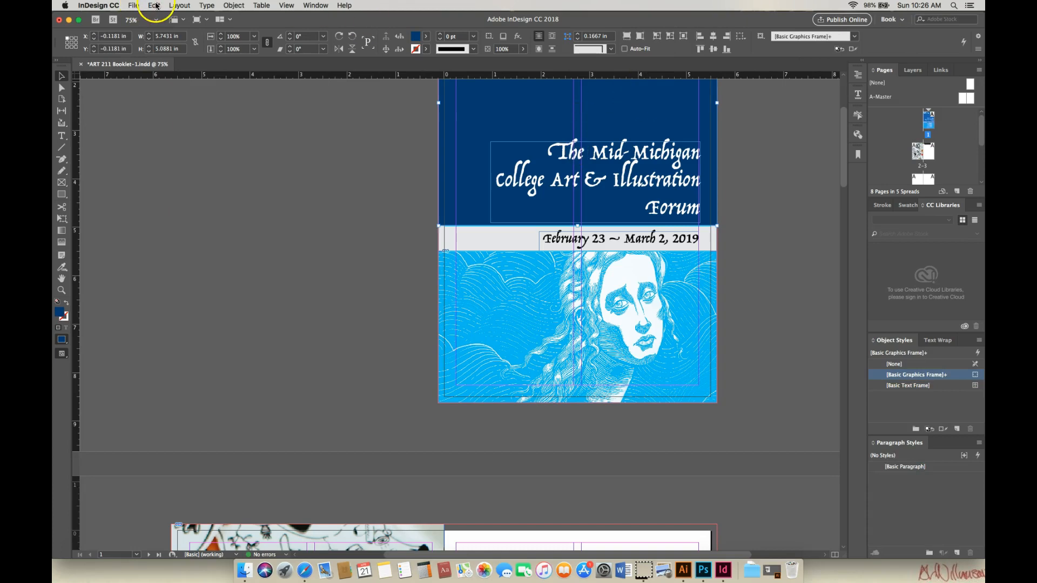
left_click(63, 196)
scroll(846, 189, "down", 1)
left_click_drag(846, 189, 847, 241)
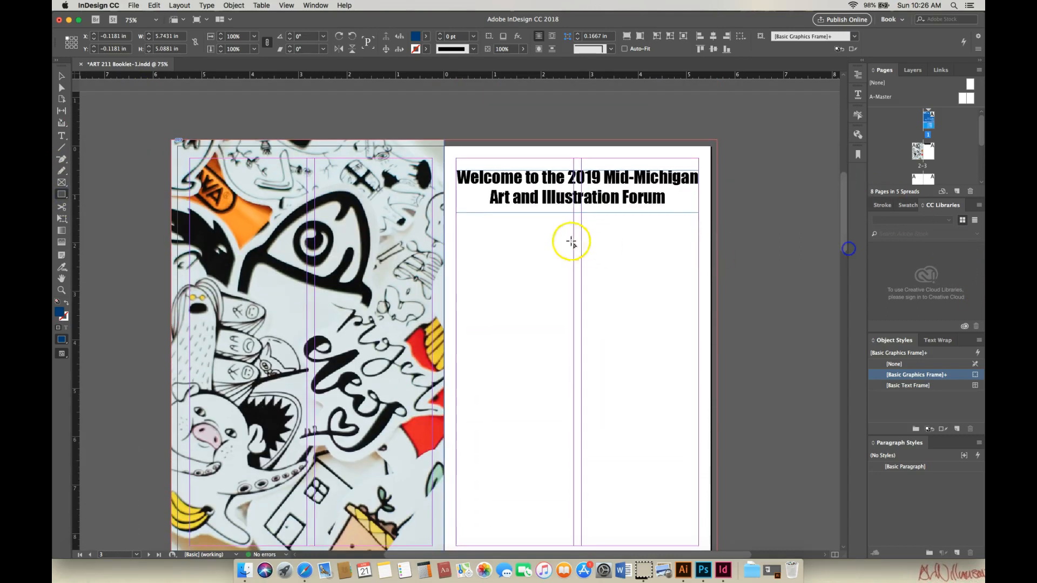
left_click_drag(459, 245, 699, 318)
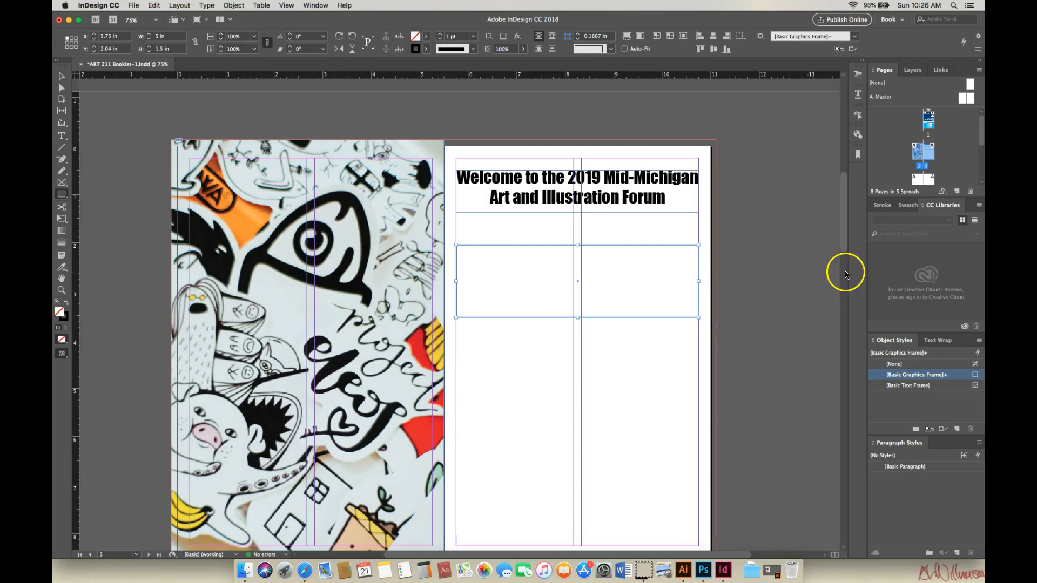
scroll(845, 244, "up", 3)
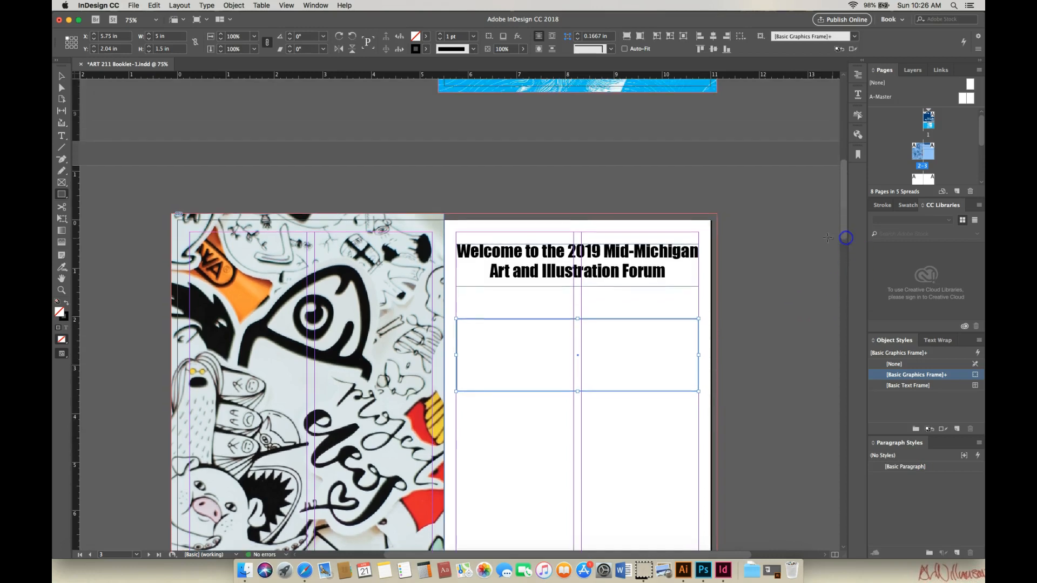
key("Delete")
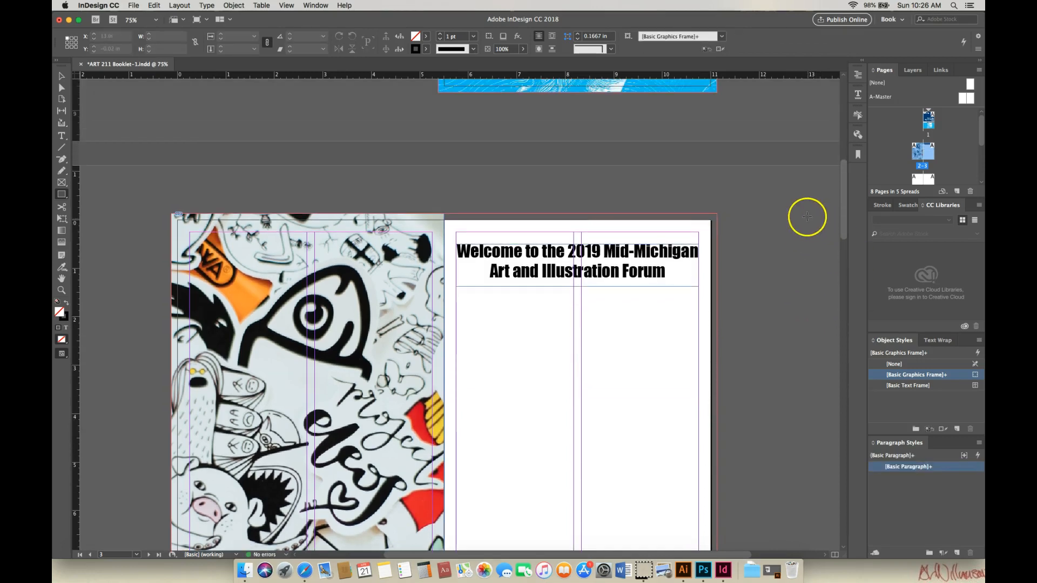
- Copy the cover's dark blue rectangle with the college logo and paste a duplicate of it
left_click_drag(844, 222, 845, 162)
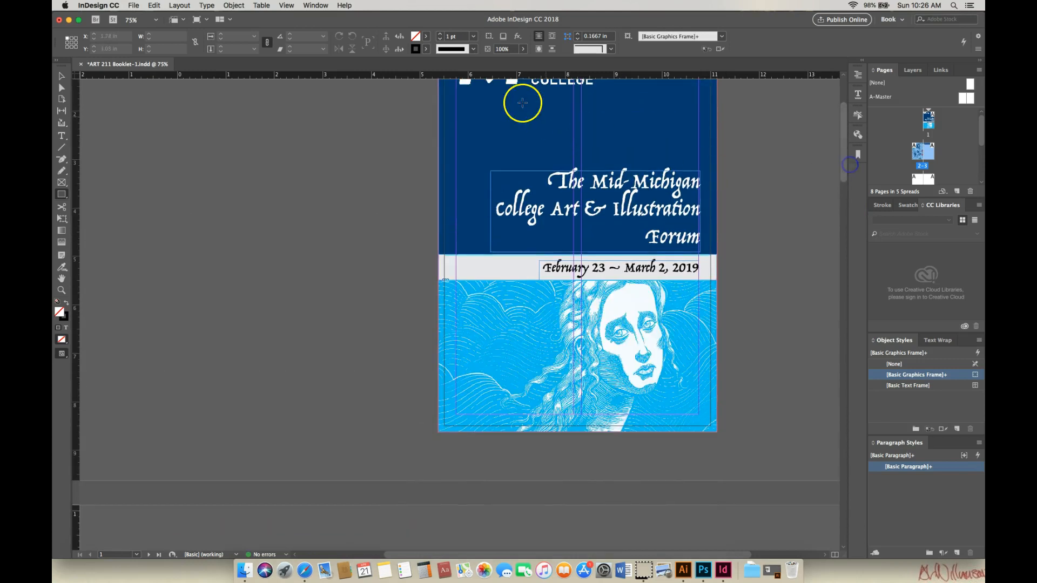
left_click(63, 77)
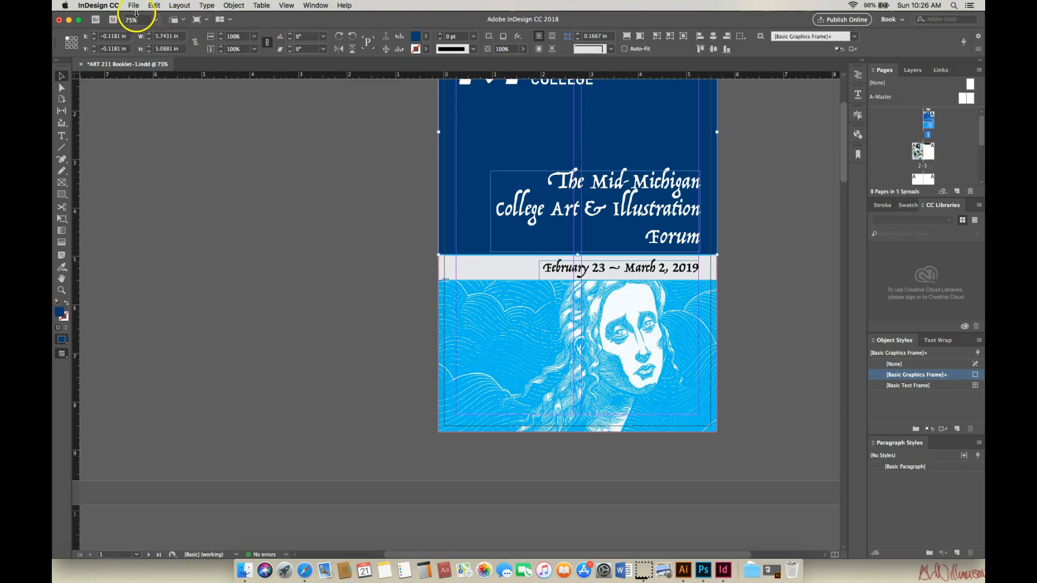
left_click(154, 6)
left_click(161, 50)
left_click(154, 6)
left_click(161, 59)
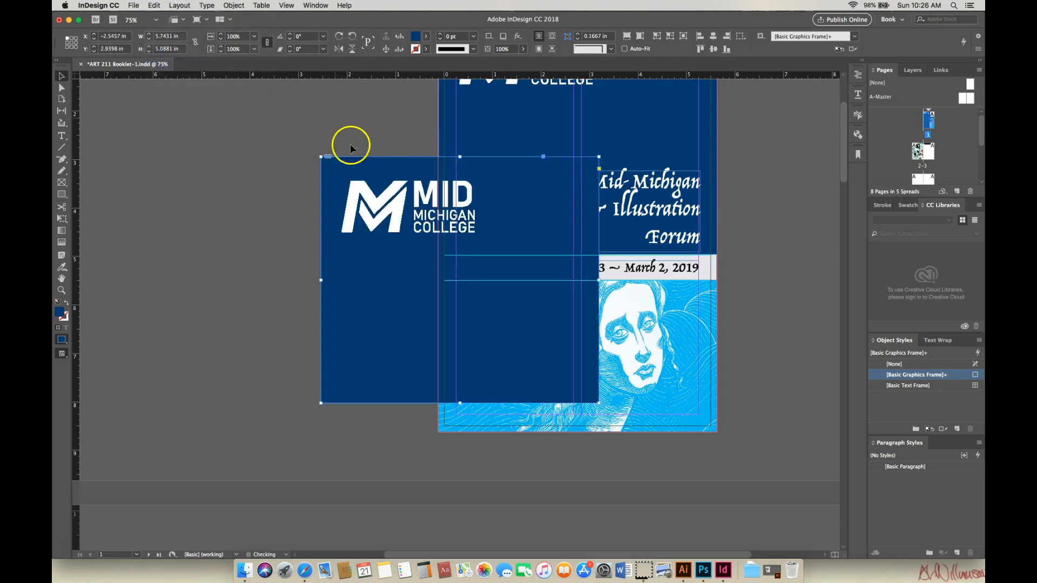
- Move the pasted blue rectangle onto the pasteboard beside the cover and delete the logo inside it
left_click_drag(396, 171, 190, 133)
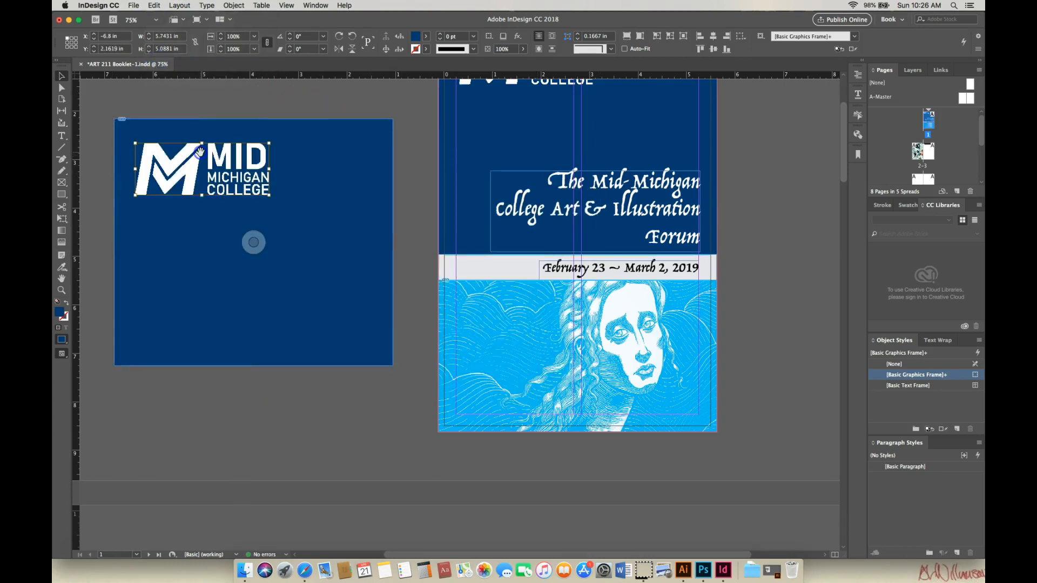
double_click(199, 155)
key("Delete")
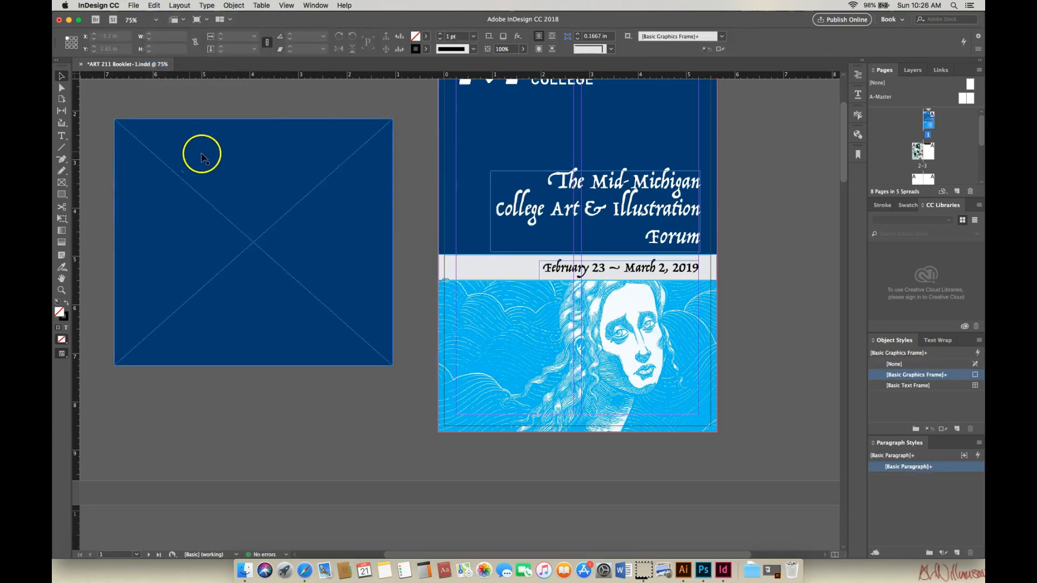
- Move the blank blue rectangle onto page 3, just beneath the welcome heading, at about X 5.5 in, Y 1.46 in
left_click_drag(847, 173, 847, 211)
left_click_drag(187, 112, 647, 495)
left_click_drag(844, 205, 848, 232)
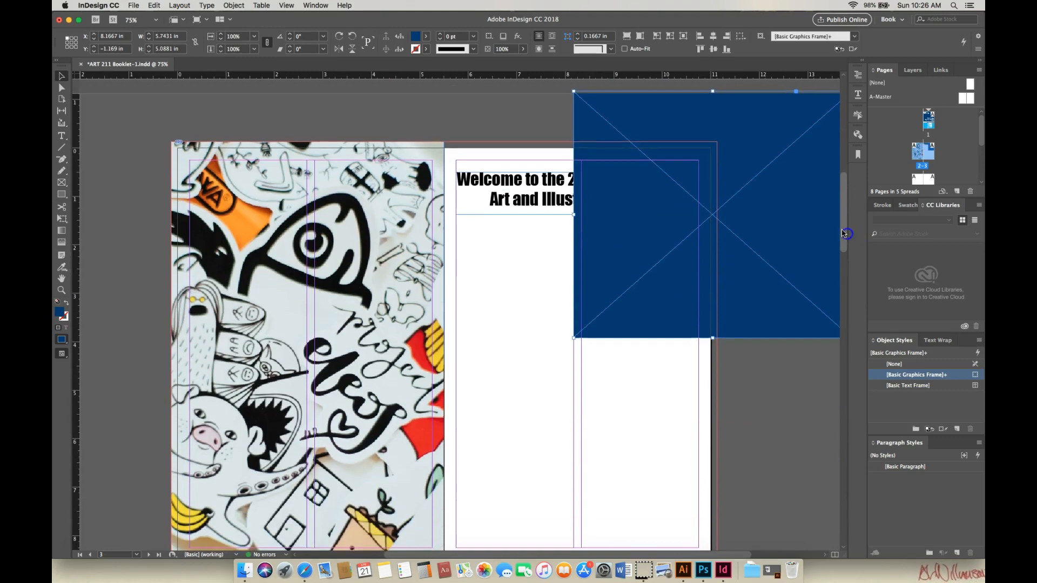
left_click_drag(725, 169, 614, 297)
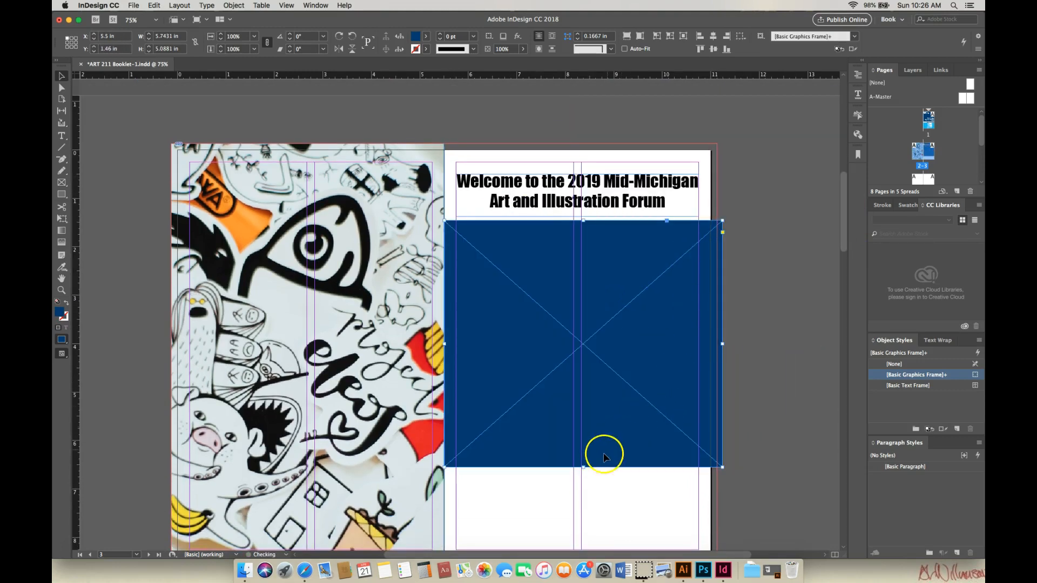
- Resize the blue rectangle to about 1.72 in high and 5 in wide, spanning page 3's side margins
left_click_drag(585, 465, 588, 304)
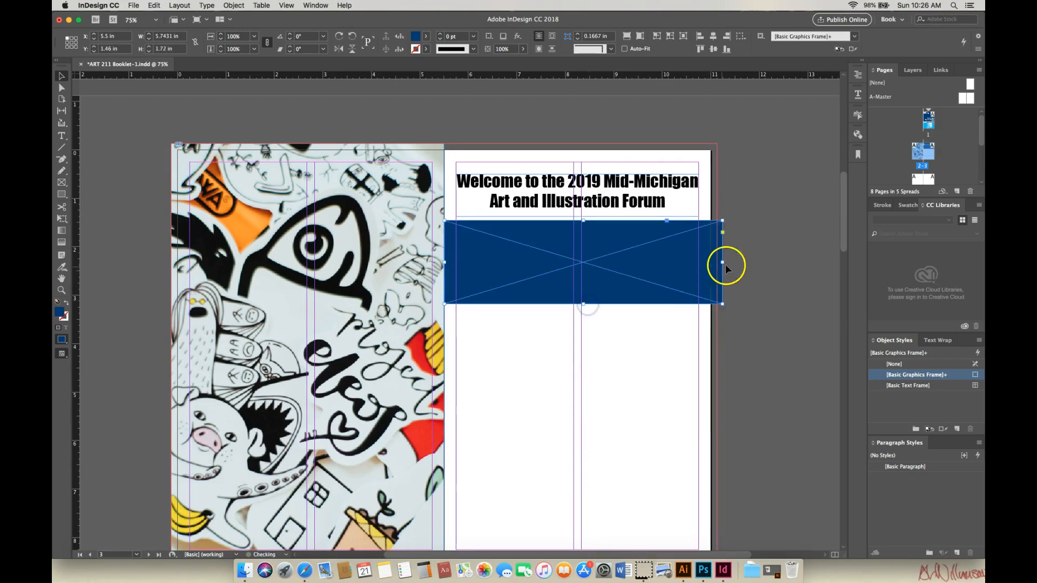
left_click_drag(724, 262, 717, 263)
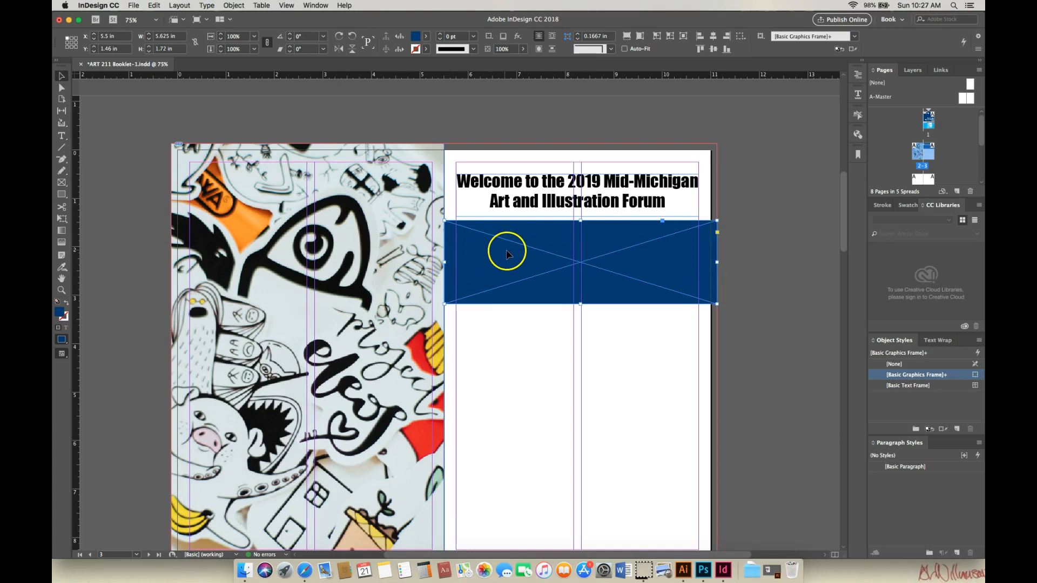
left_click_drag(447, 262, 450, 262)
left_click(652, 263)
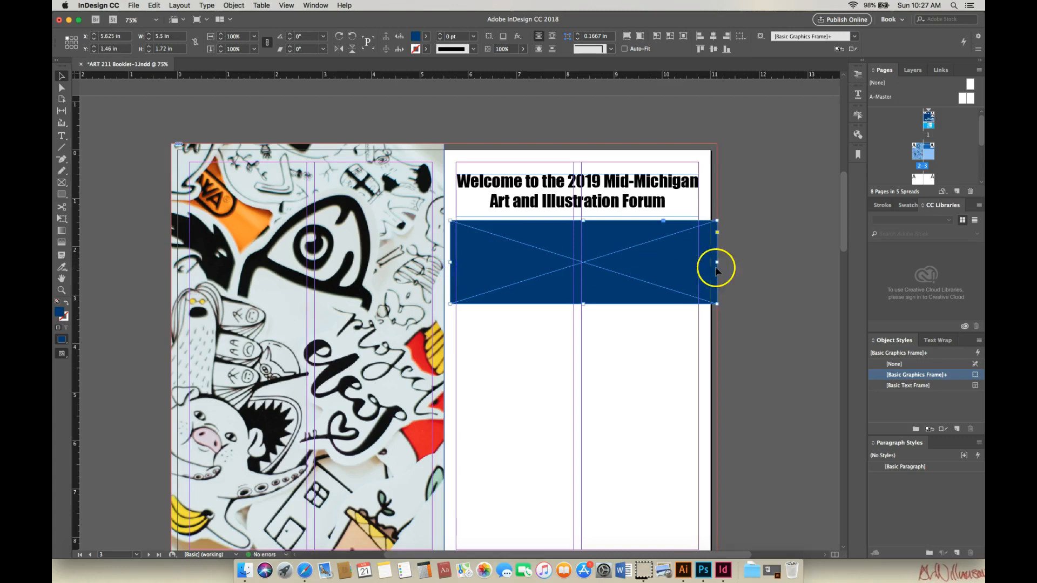
left_click_drag(717, 263, 698, 262)
left_click_drag(451, 264, 457, 263)
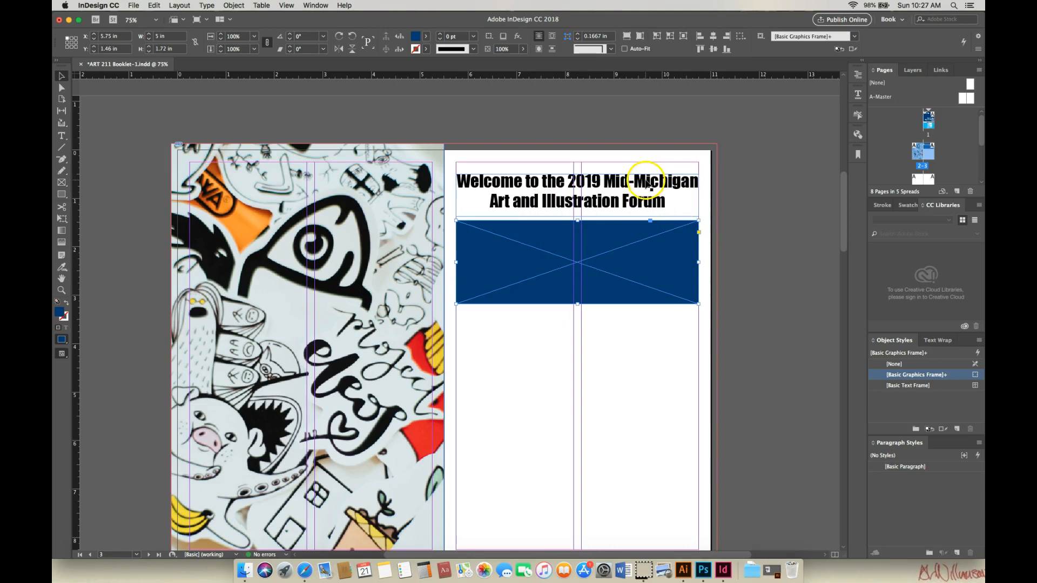
- Set the whole welcome heading to 24 pt and its text color to Paper
double_click(647, 184)
left_click_drag(457, 174, 690, 213)
left_click(174, 40)
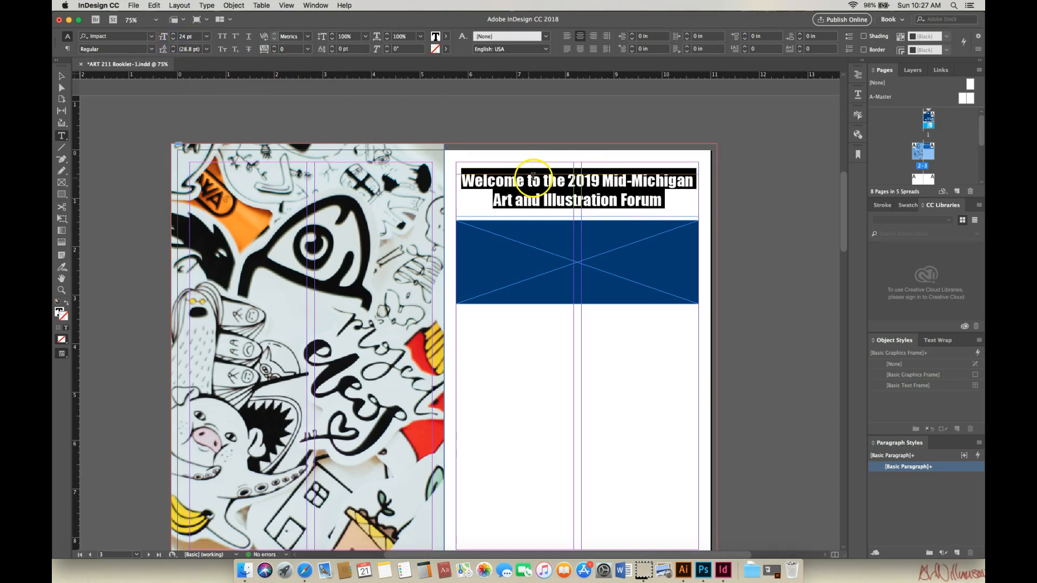
left_click(448, 38)
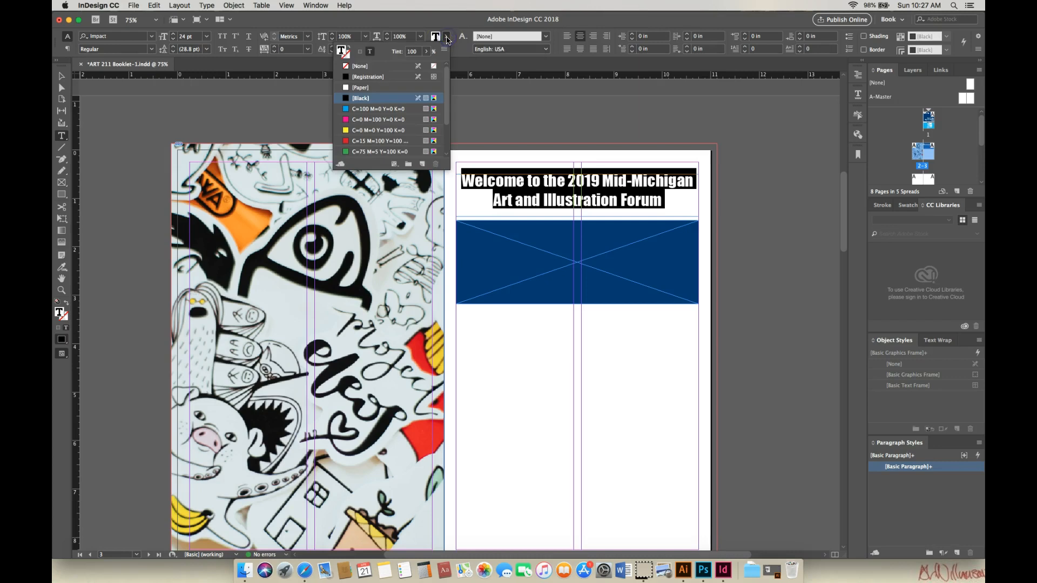
left_click(346, 88)
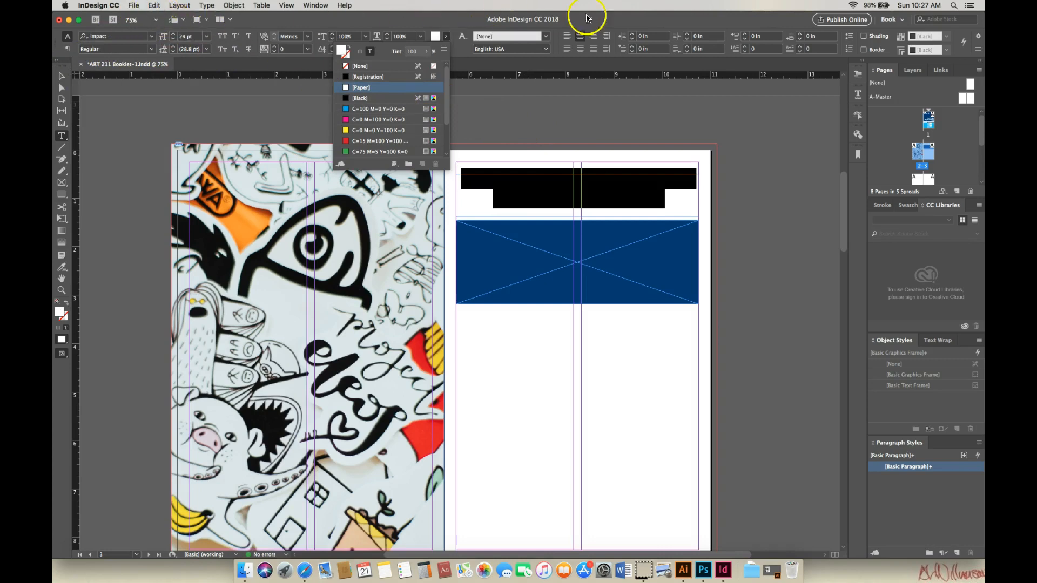
left_click(607, 21)
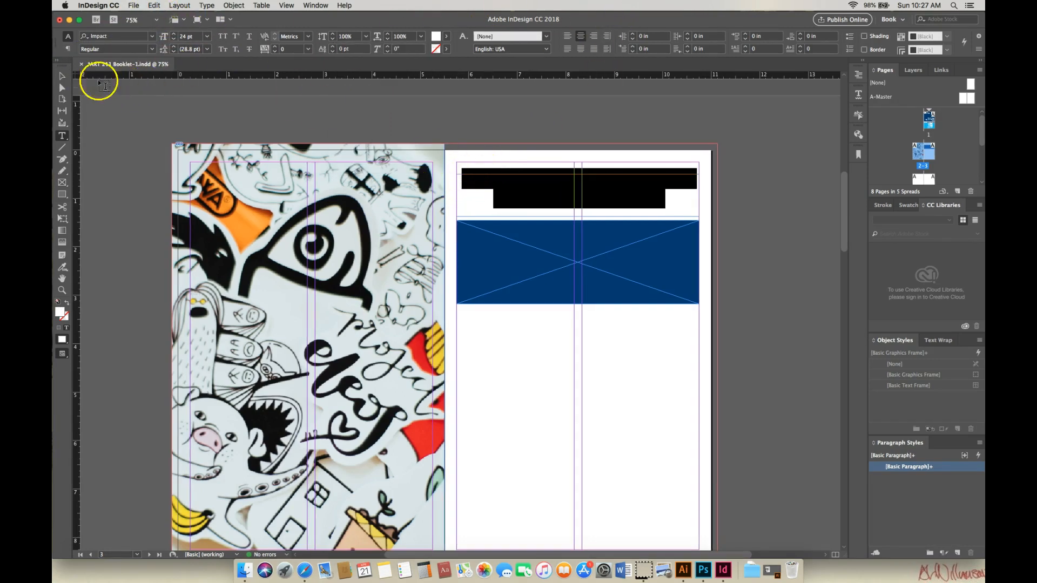
- Bring the heading's text frame to the front and move the blue rectangle up behind it
left_click(61, 78)
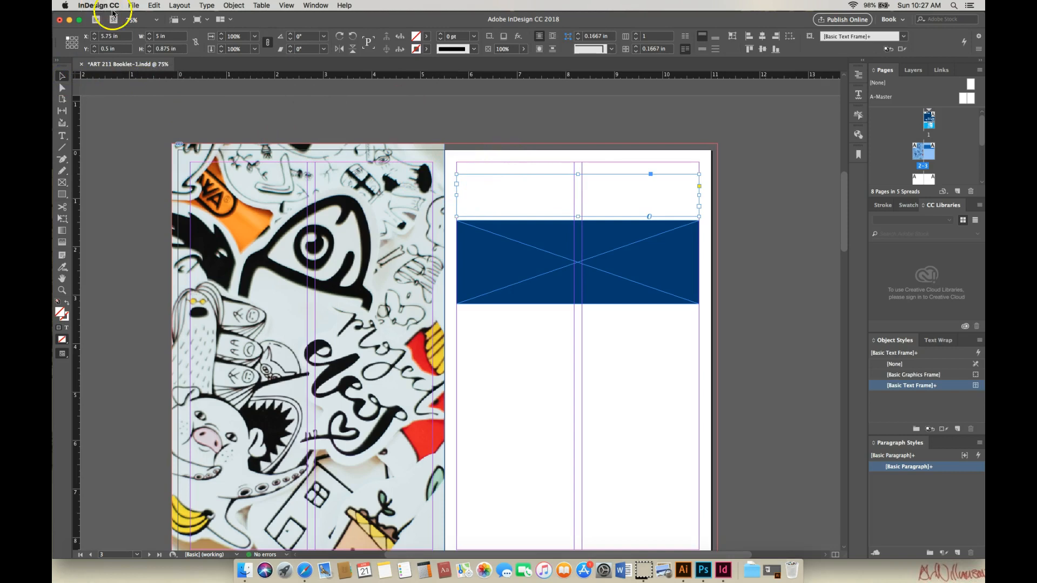
left_click(153, 7)
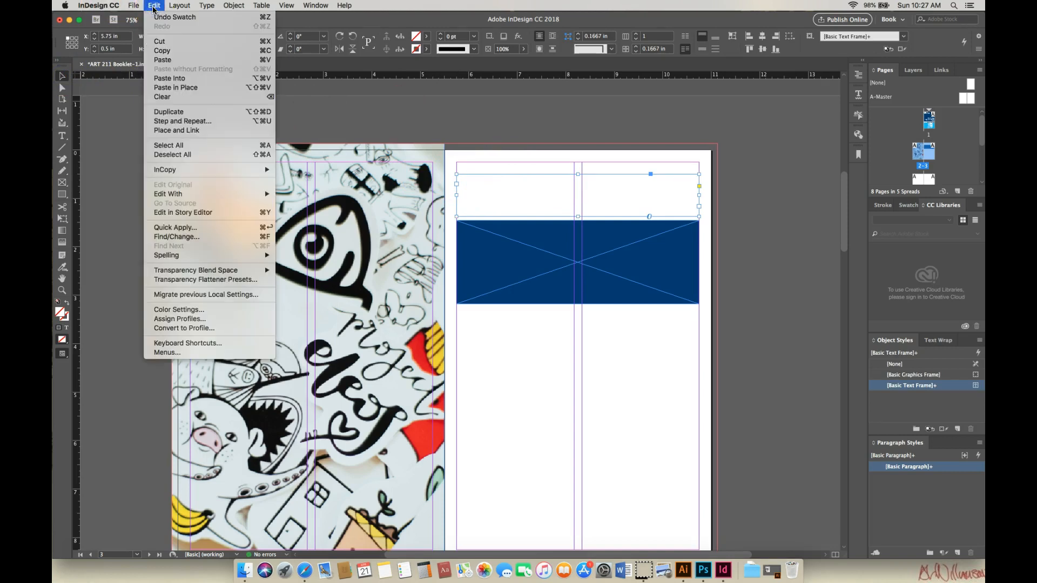
mouse_move(238, 8)
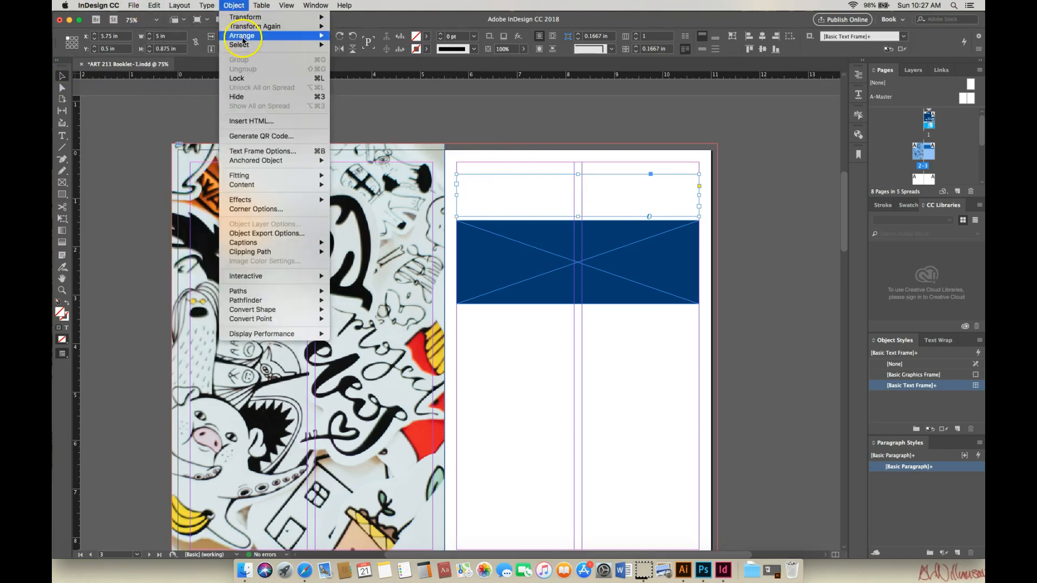
mouse_move(303, 35)
left_click(343, 44)
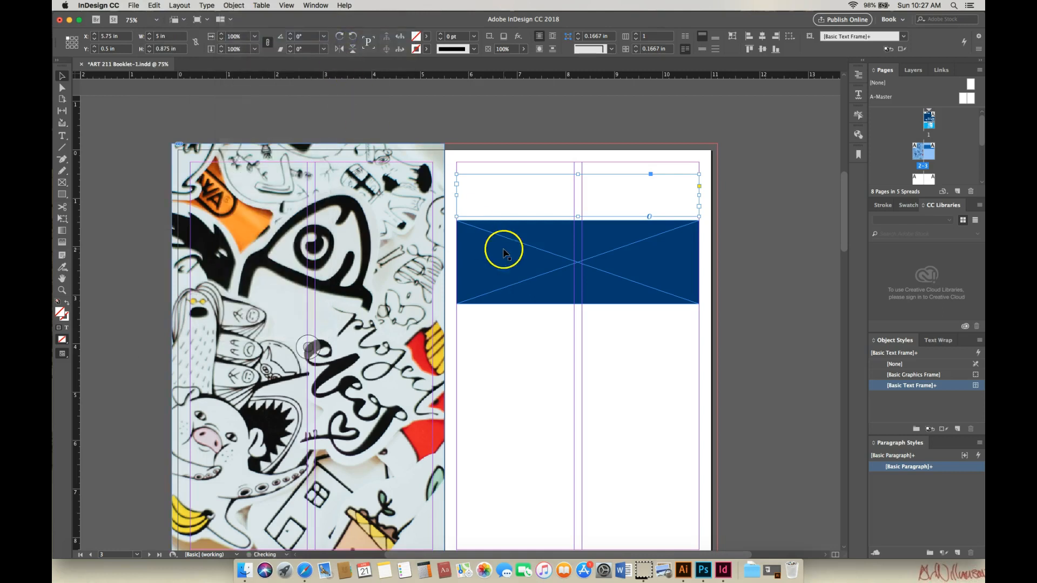
left_click_drag(555, 261, 590, 207)
left_click(592, 207)
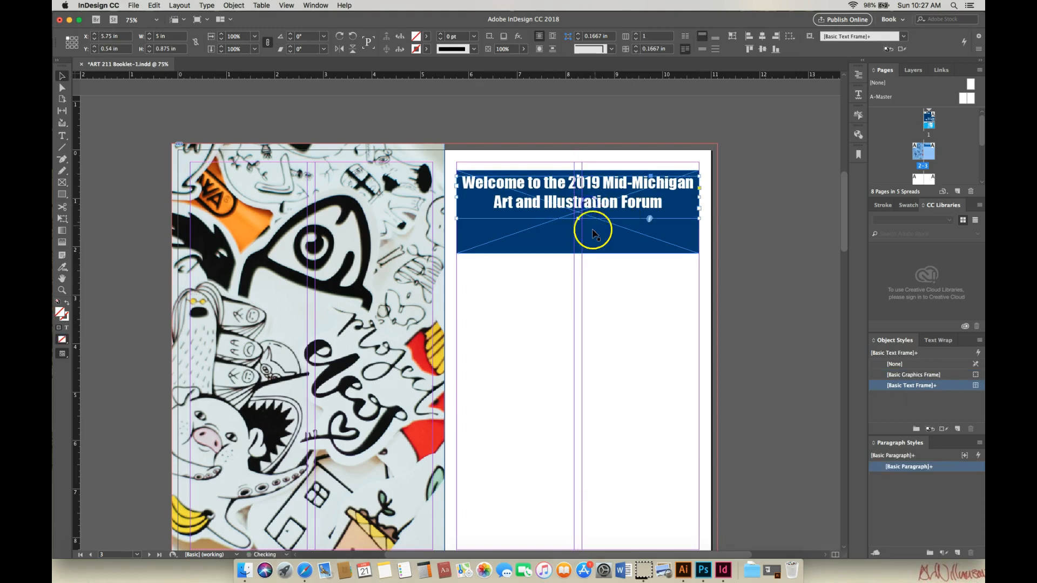
- Resize the blue rectangle to about 1.165 in high, with its upper edge on the page's top margin at Y 0.25 in
left_click(578, 253)
left_click_drag(578, 254, 579, 216)
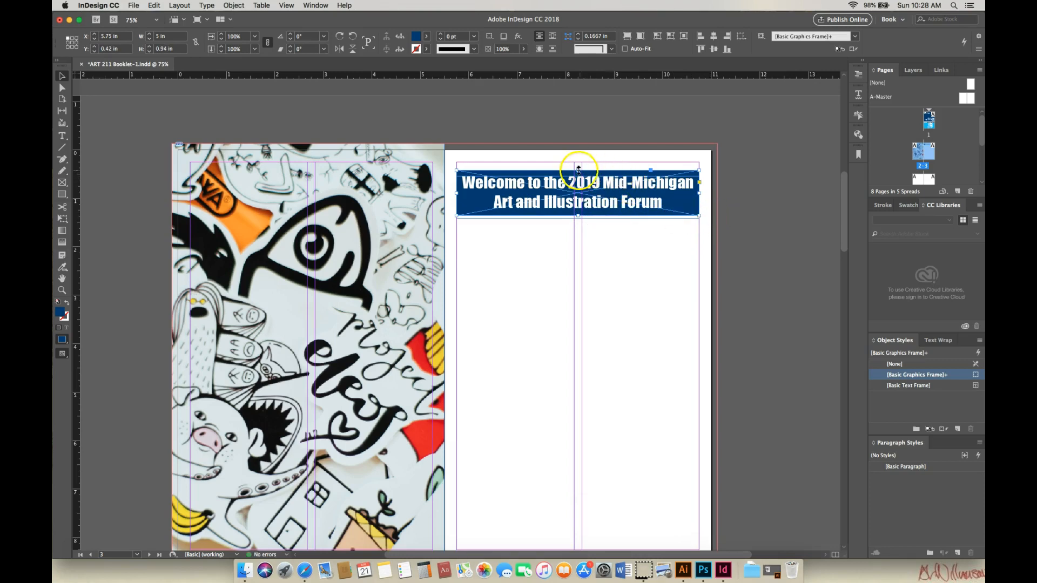
left_click_drag(577, 170, 578, 163)
left_click(594, 192)
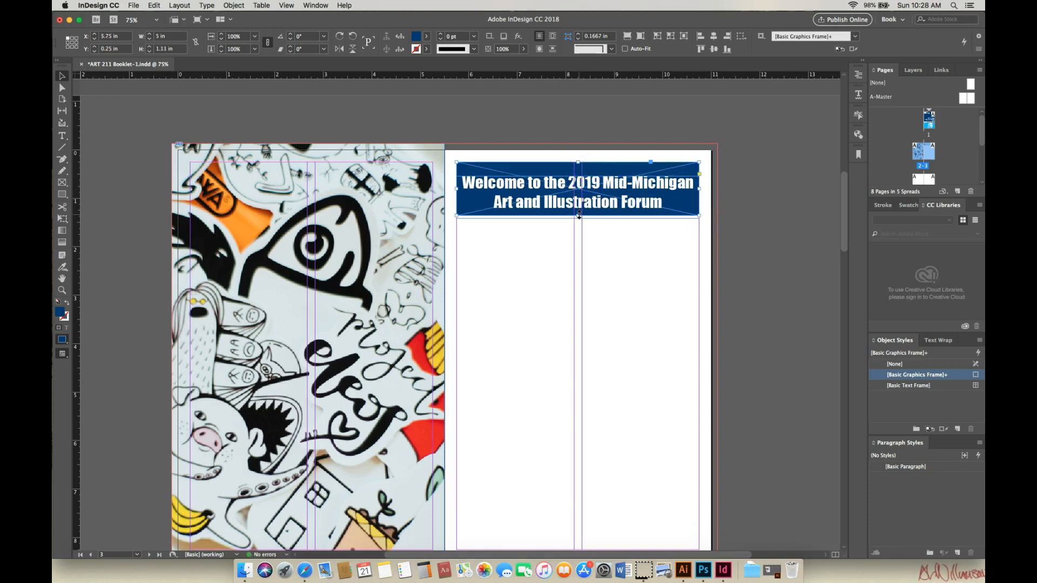
left_click_drag(579, 216, 579, 218)
left_click(593, 204)
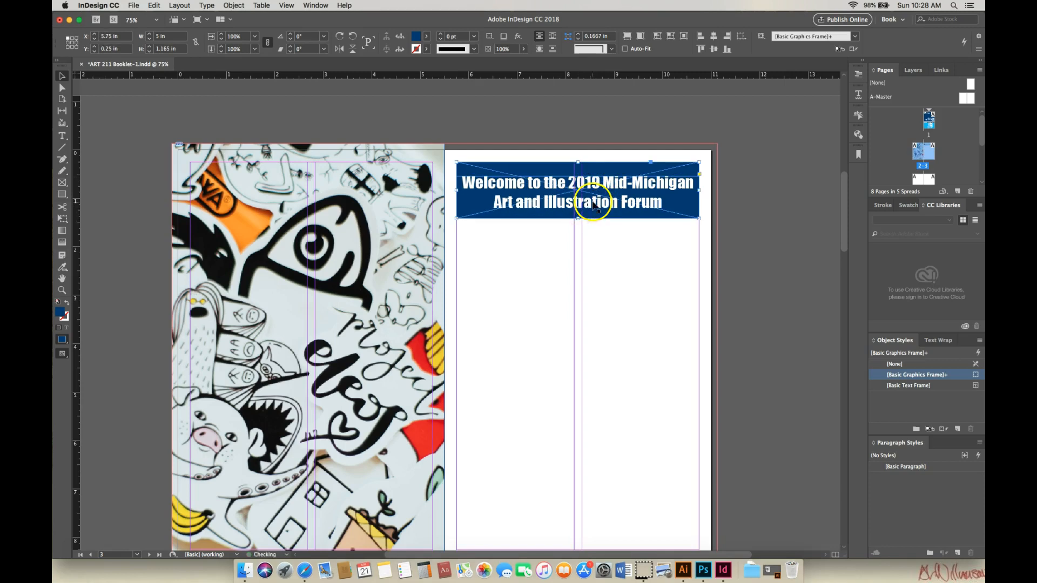
- Nudge the heading's text frame upward until the text is vertically centered in the blue banner, and deselect it
left_click(594, 205)
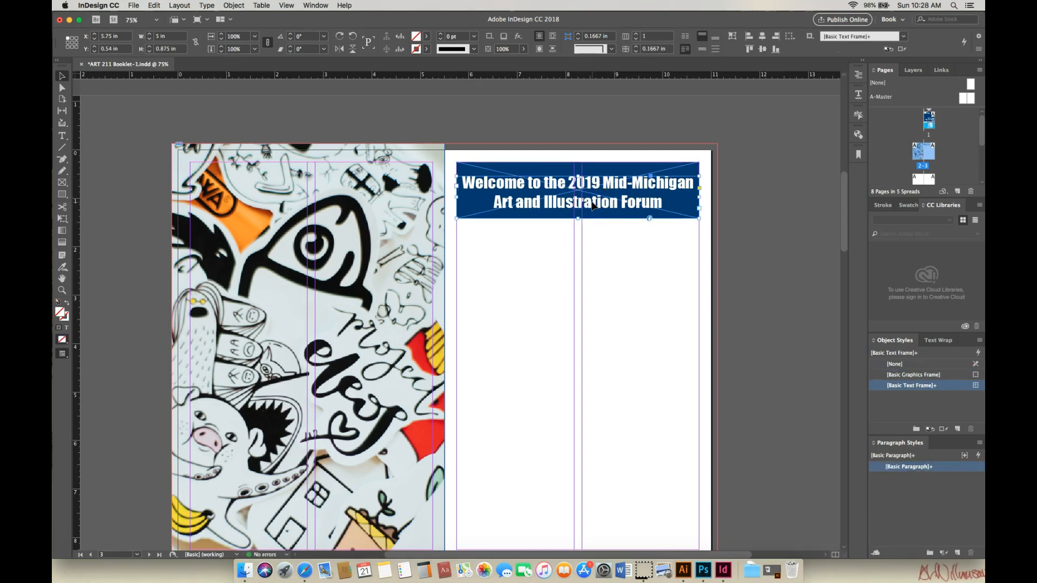
key("Up")
key("Up")
key("Up")
key("Up")
key("Up")
left_click(647, 240)
key("Up")
left_click(653, 247)
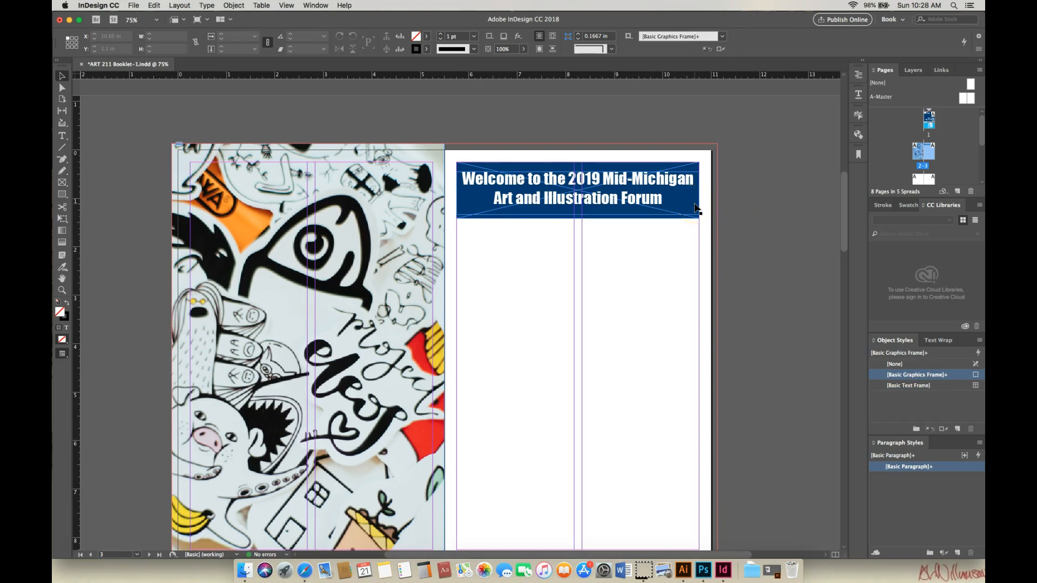
left_click(838, 221)
left_click_drag(843, 218, 846, 230)
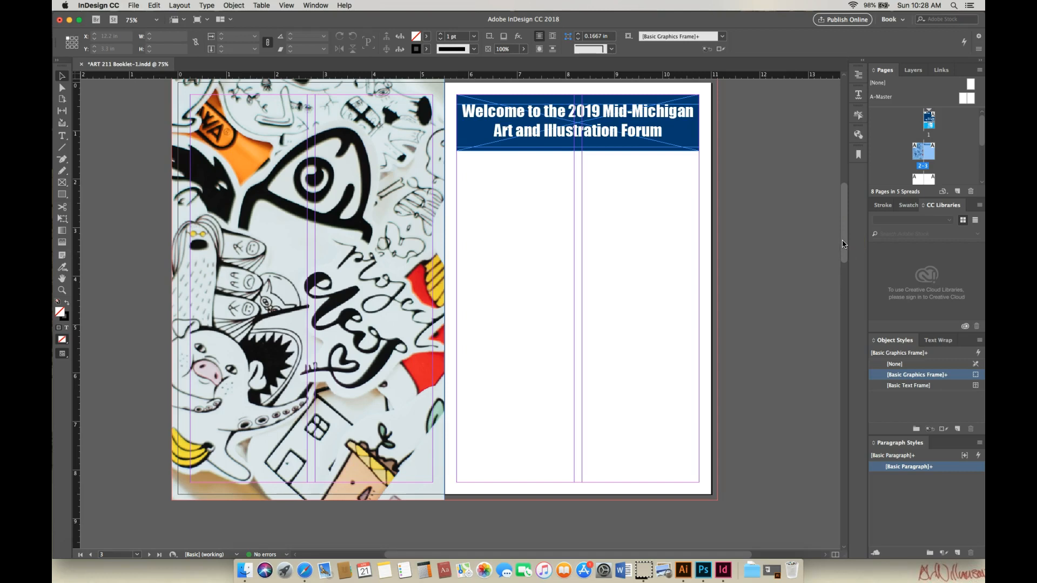
- Draw a text frame just below the blue banner on page 3, spanning the side margins, about 5 in wide and 1.62 in high
left_click_drag(842, 243, 843, 238)
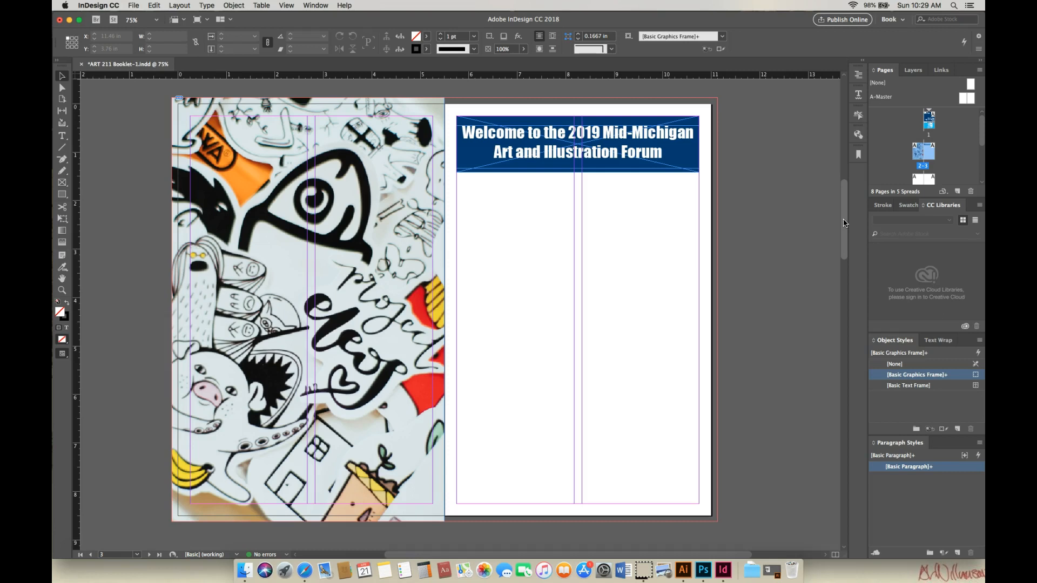
left_click(62, 136)
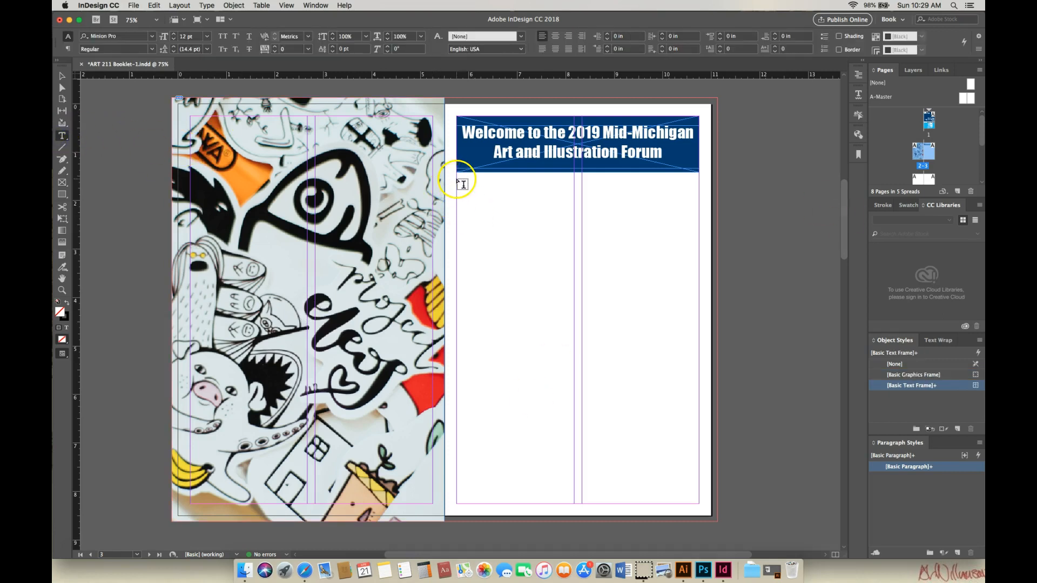
left_click_drag(458, 179, 698, 257)
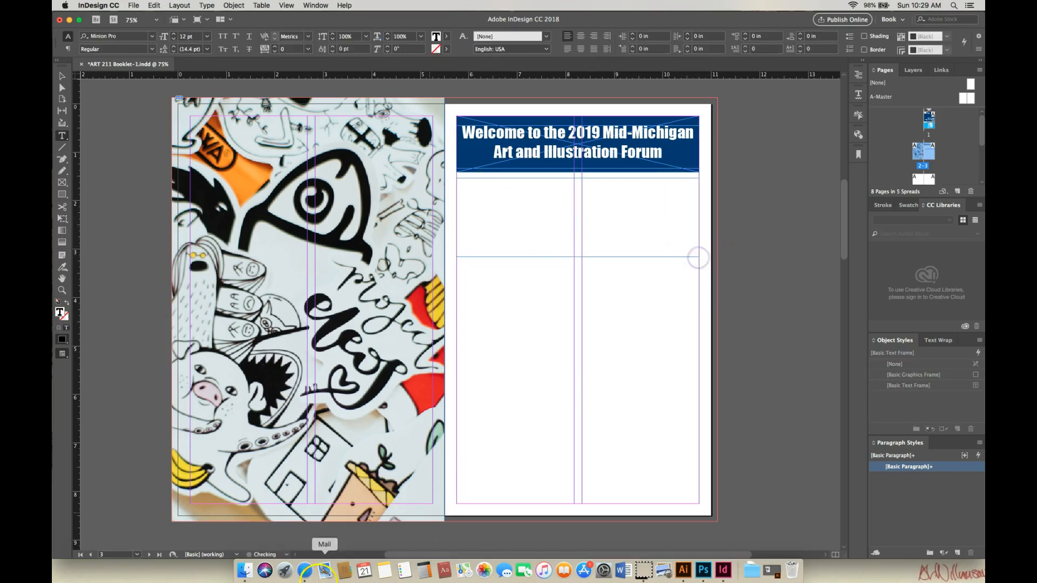
- Switch to Safari, copy the introductory paragraph beginning "This conference celebrates the creativity" from the course page, and return to InDesign
left_click(305, 571)
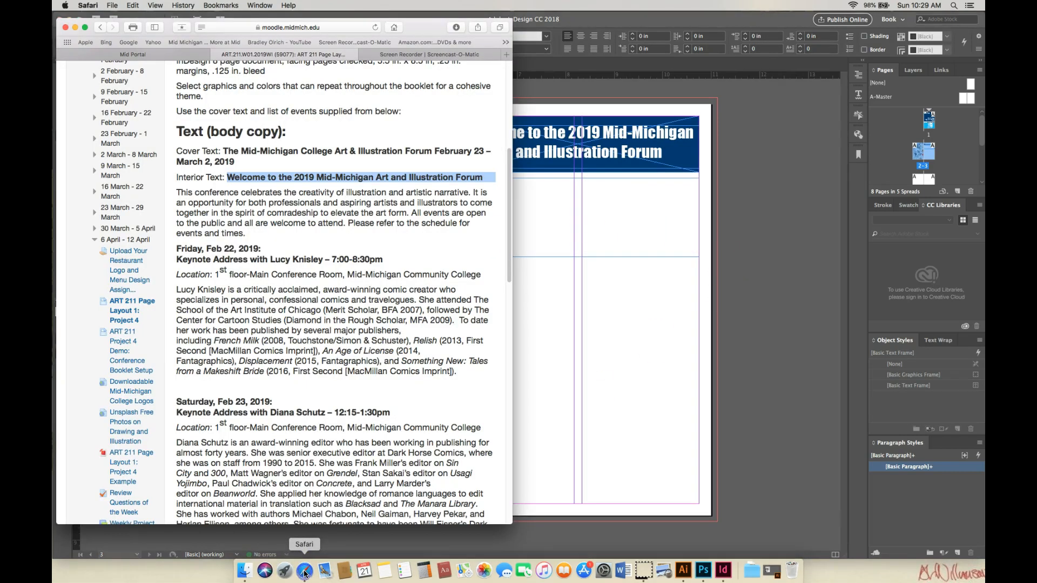
left_click_drag(178, 192, 247, 234)
right_click(270, 219)
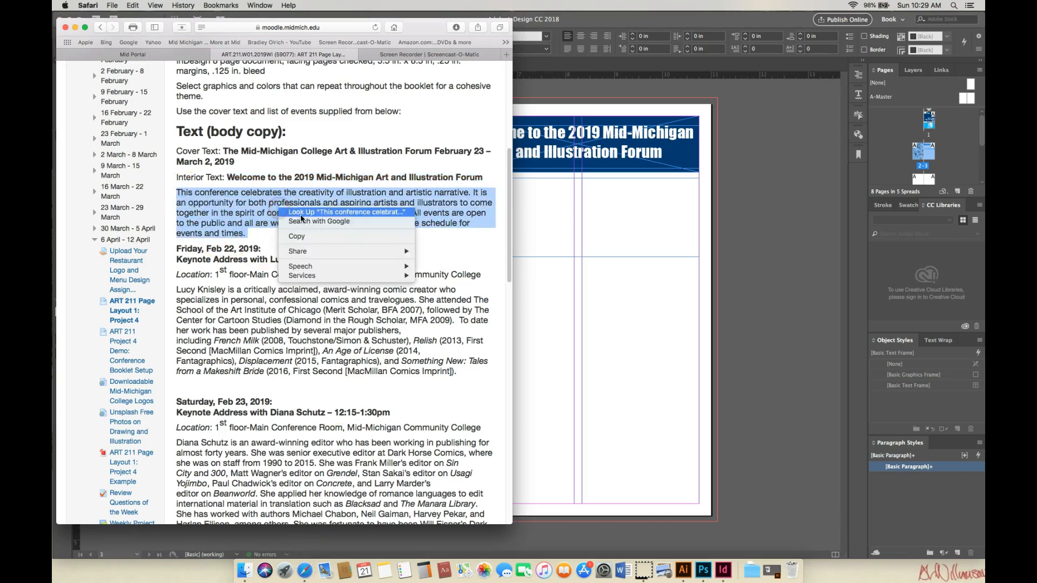
left_click(360, 248)
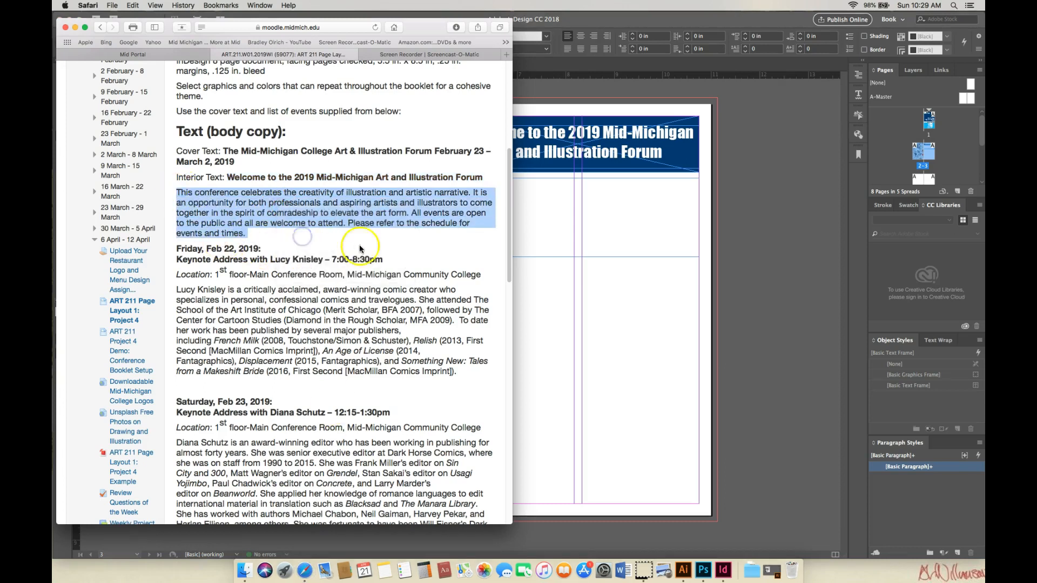
left_click(757, 115)
- Set the font in the empty text frame below the banner to Times New Roman and paste the introductory paragraph into it
left_click(528, 206)
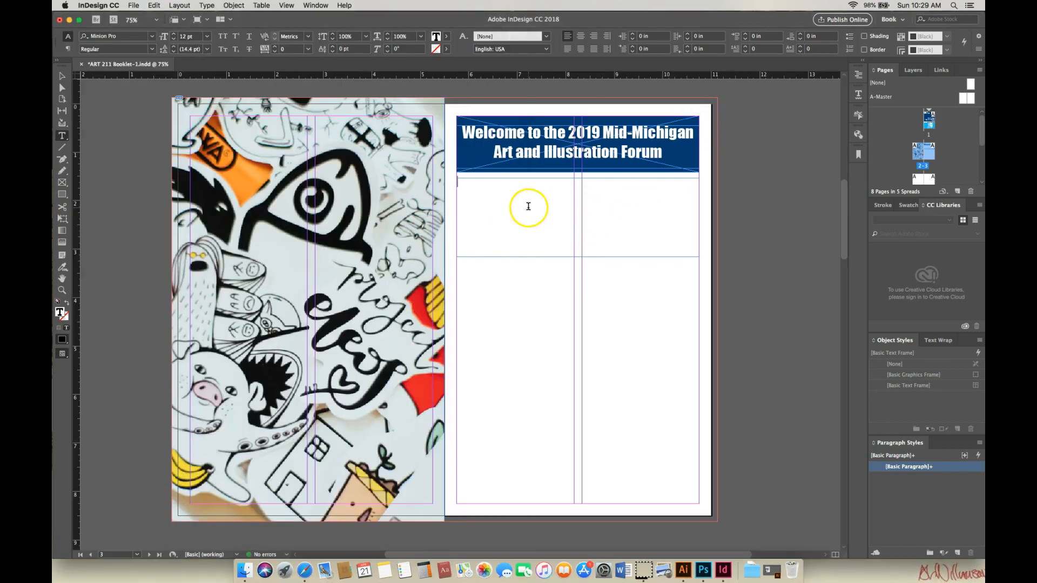
right_click(470, 191)
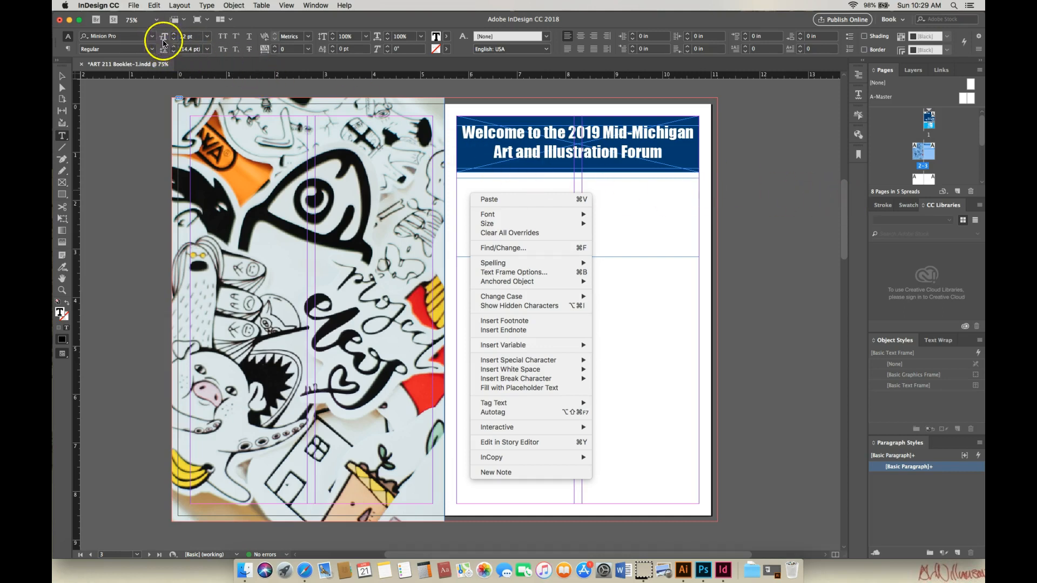
left_click(153, 40)
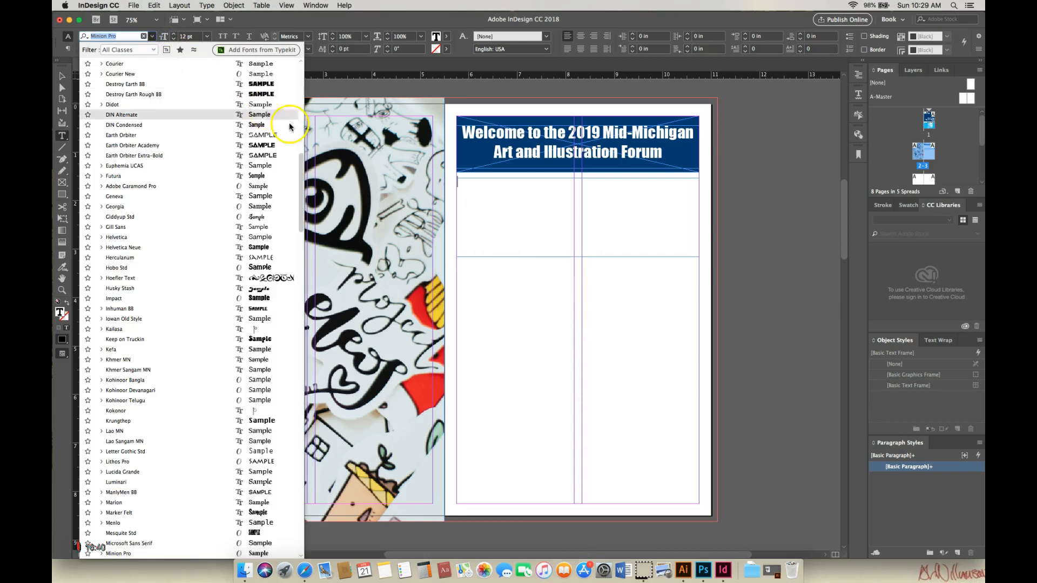
left_click_drag(300, 180, 307, 296)
scroll(308, 293, "down", 1)
scroll(306, 287, "up", 14)
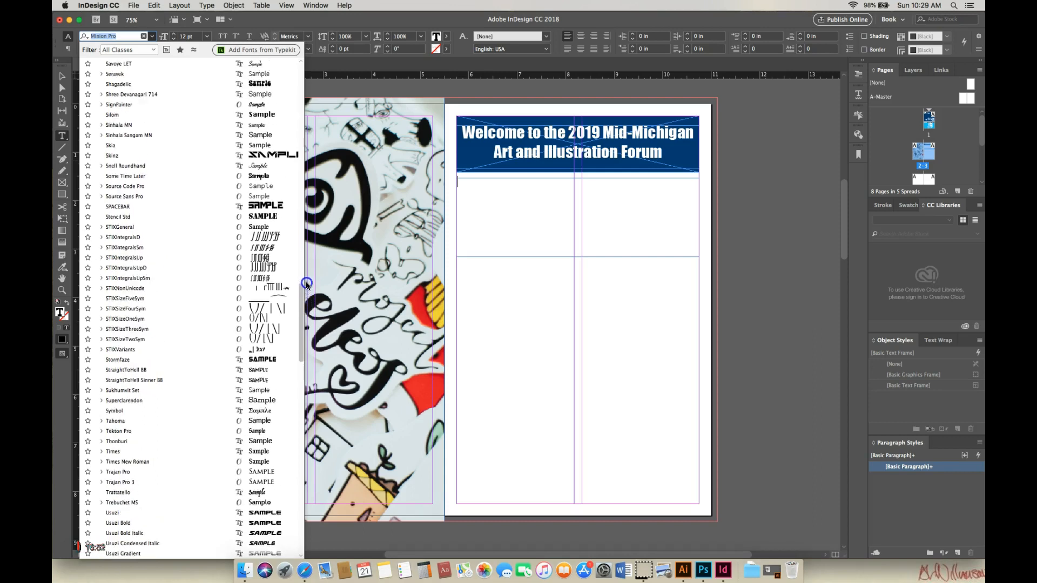
left_click_drag(306, 273, 303, 312)
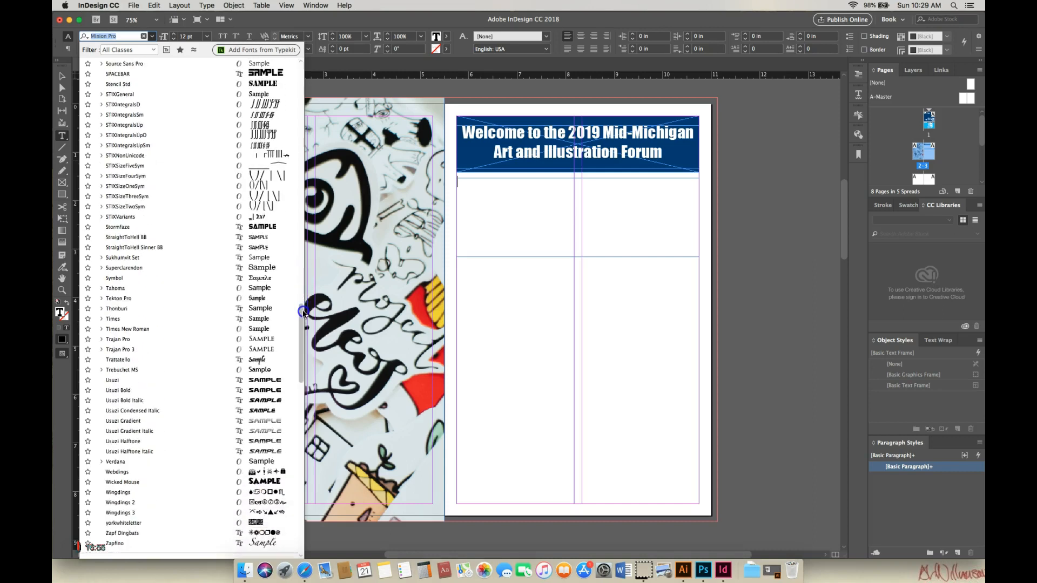
left_click(256, 331)
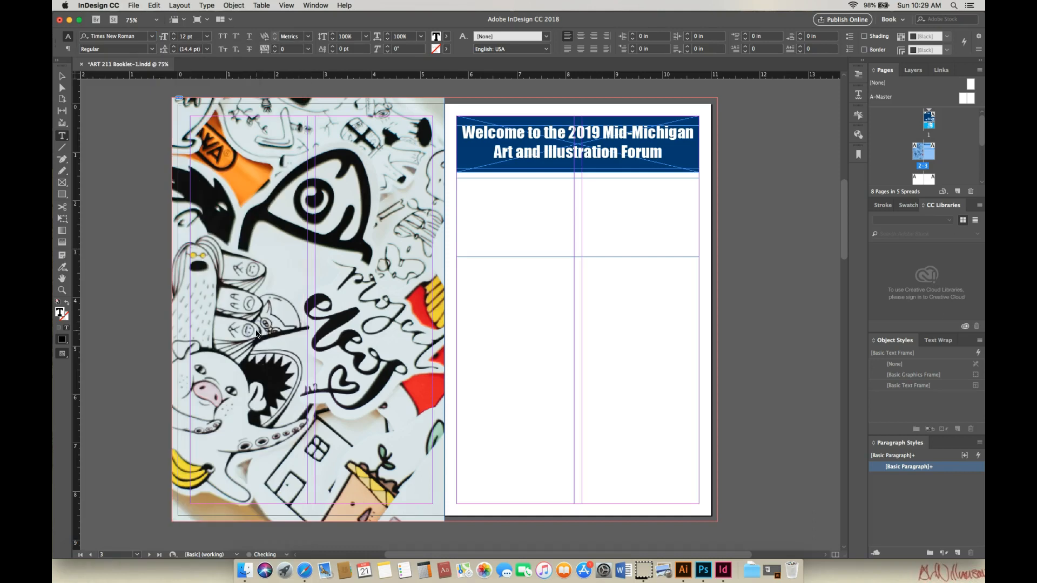
right_click(480, 191)
left_click(493, 199)
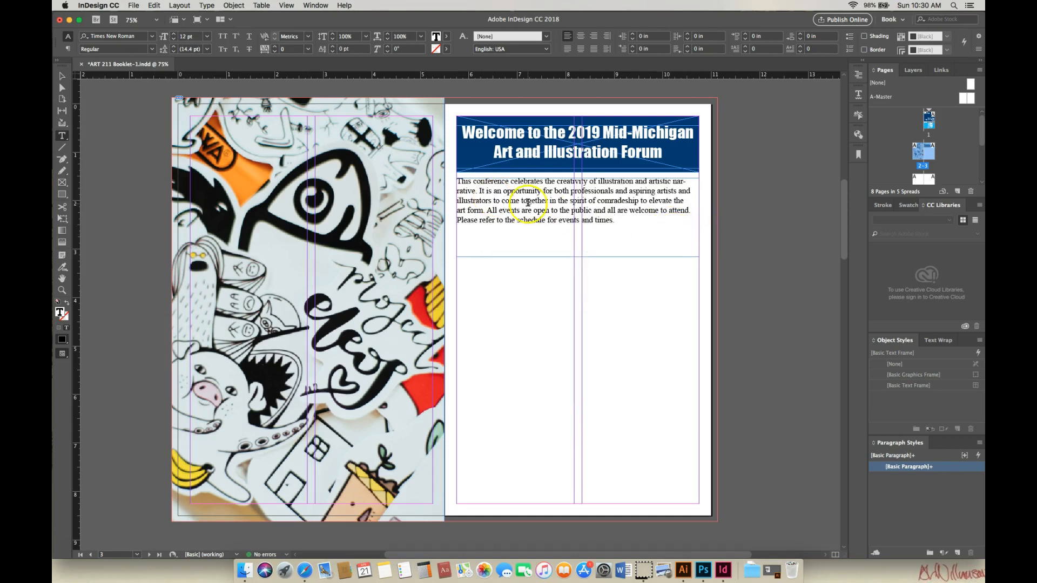
- Shorten the introductory paragraph's text frame from its lower edge to about 1.02 in high
left_click(61, 76)
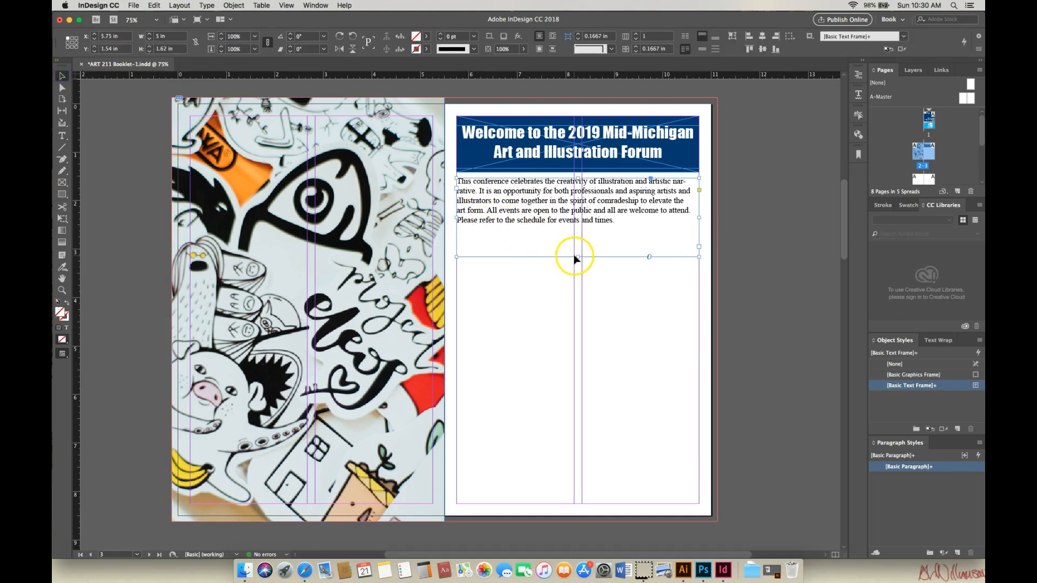
left_click_drag(578, 257, 578, 228)
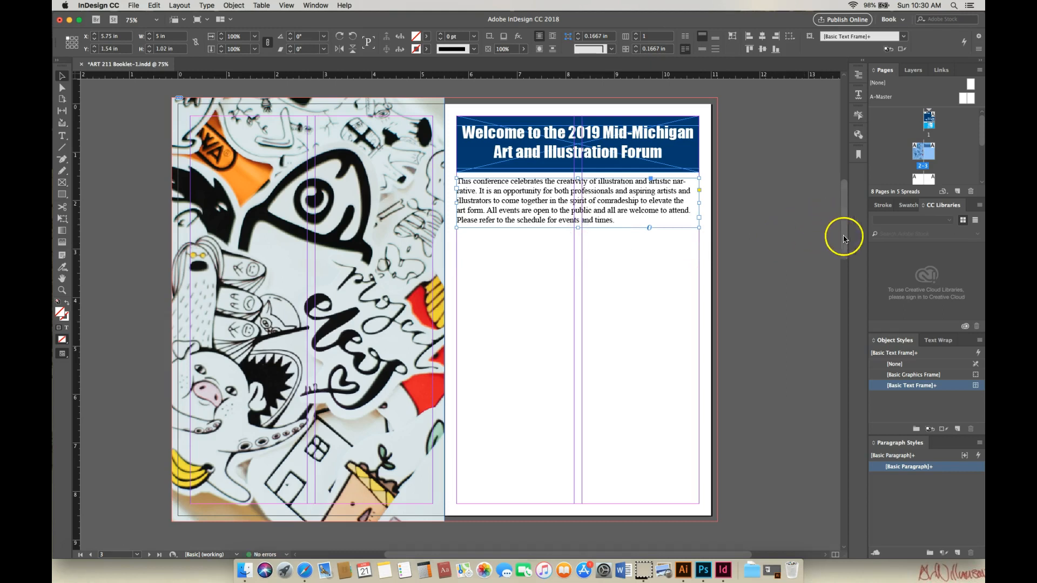
mouse_move(846, 240)
left_mouse_down()
mouse_move(846, 252)
mouse_move(852, 245)
left_mouse_up()
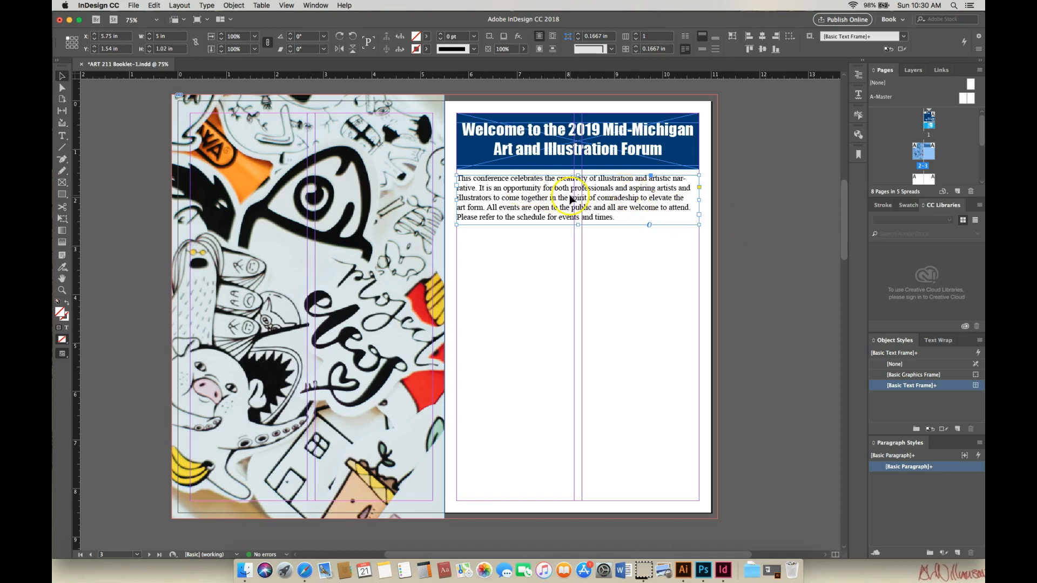
left_click_drag(571, 194, 572, 199)
- Draw a second text frame between the side margins in the lower part of page 3, about 3 in high, ending at the bottom margin
mouse_move(845, 222)
left_mouse_down()
mouse_move(852, 280)
mouse_move(860, 233)
left_mouse_up()
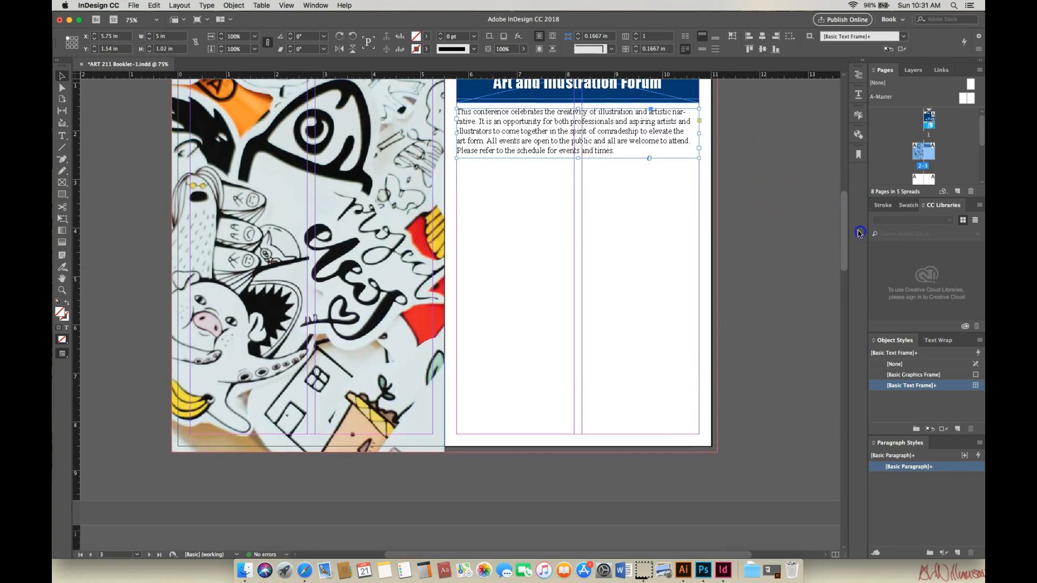
left_click(62, 136)
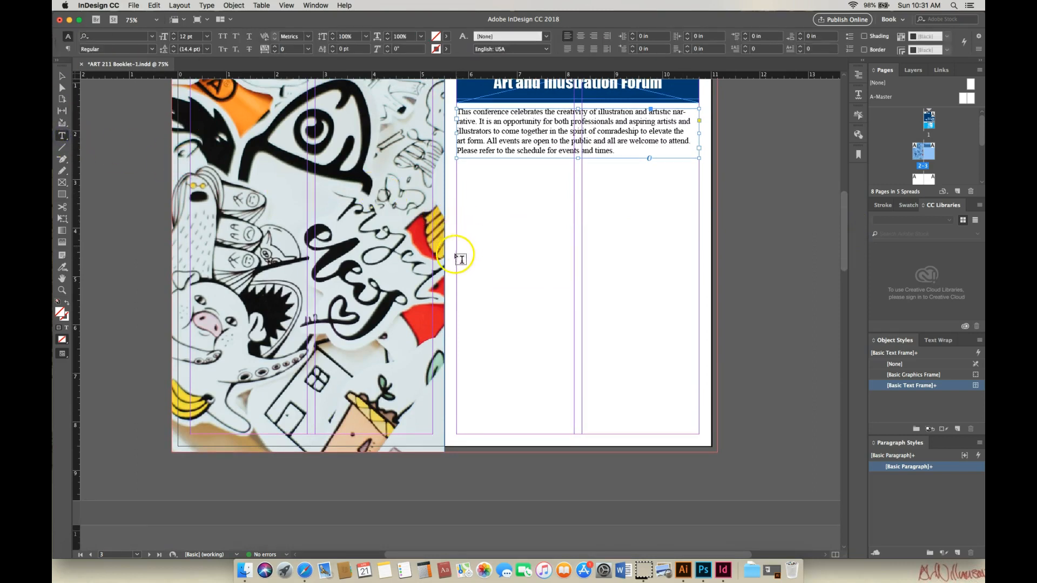
left_click_drag(460, 290, 700, 434)
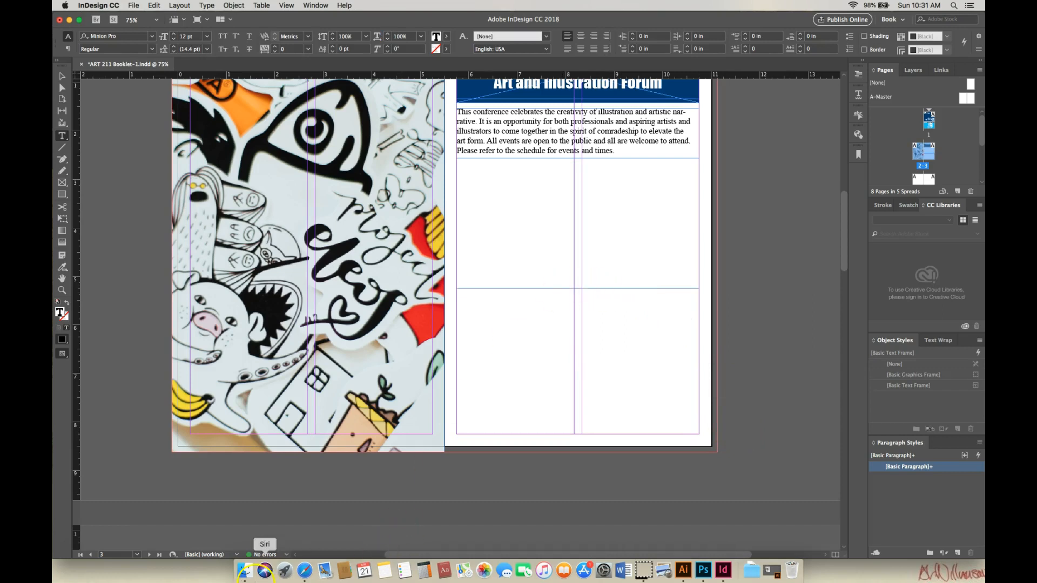
- Switch to Safari, copy the complete event listing from "Friday, Feb 22, 2019" through the author signing entry, and return to InDesign
left_click(305, 571)
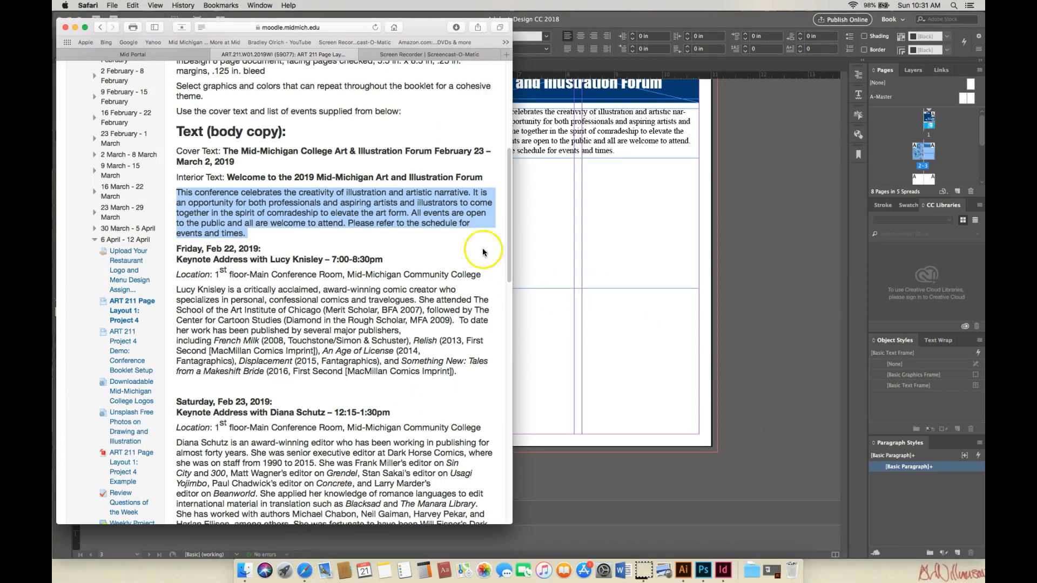
scroll(509, 216, "down", 5)
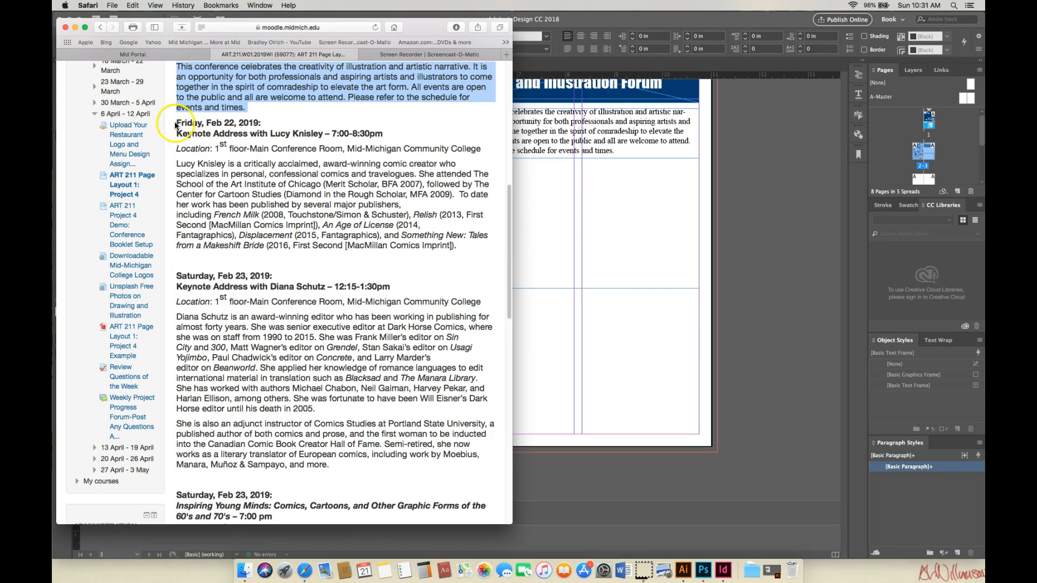
left_click_drag(177, 122, 438, 327)
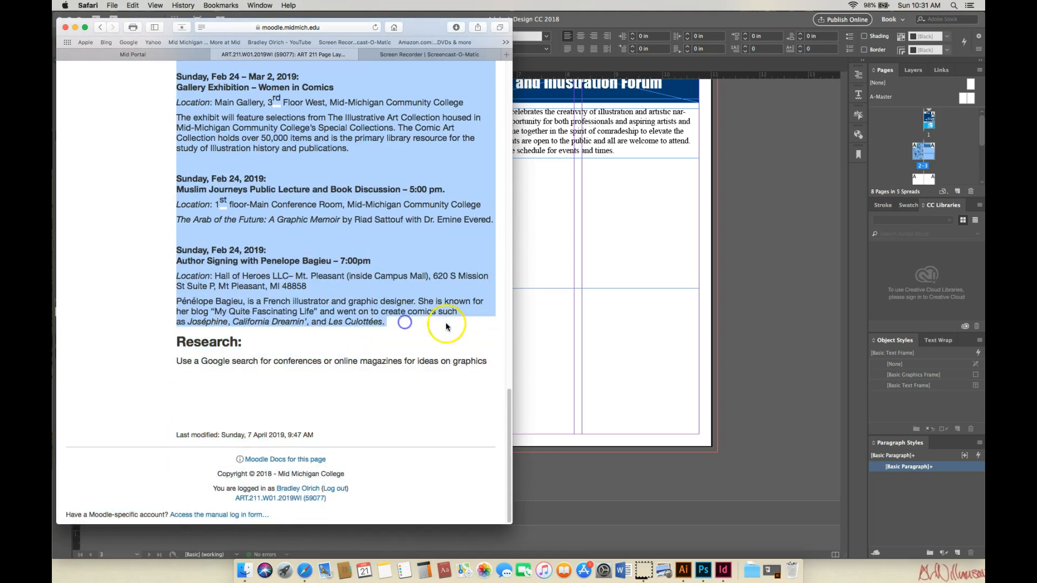
right_click(325, 145)
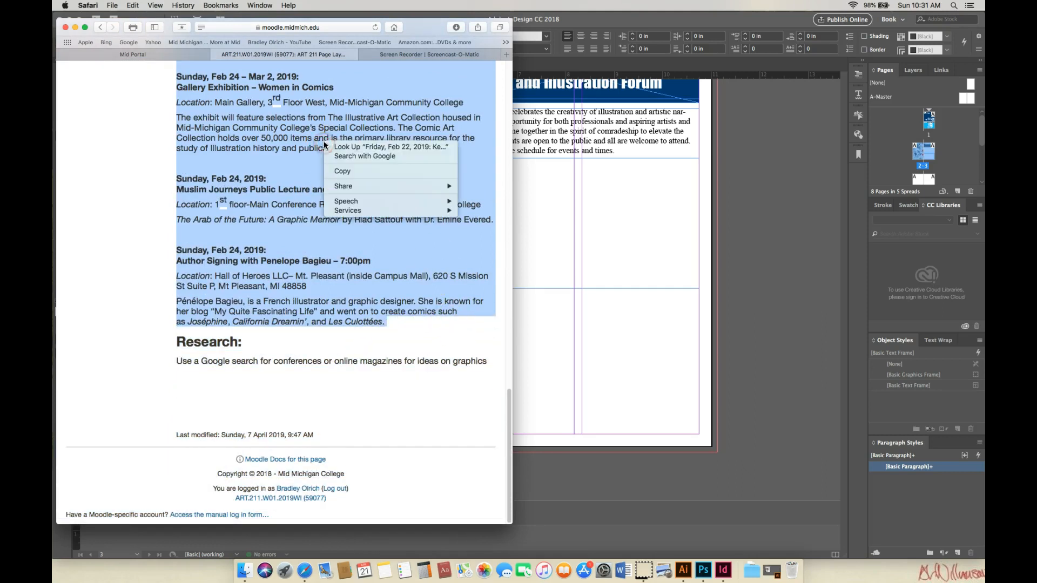
left_click(344, 172)
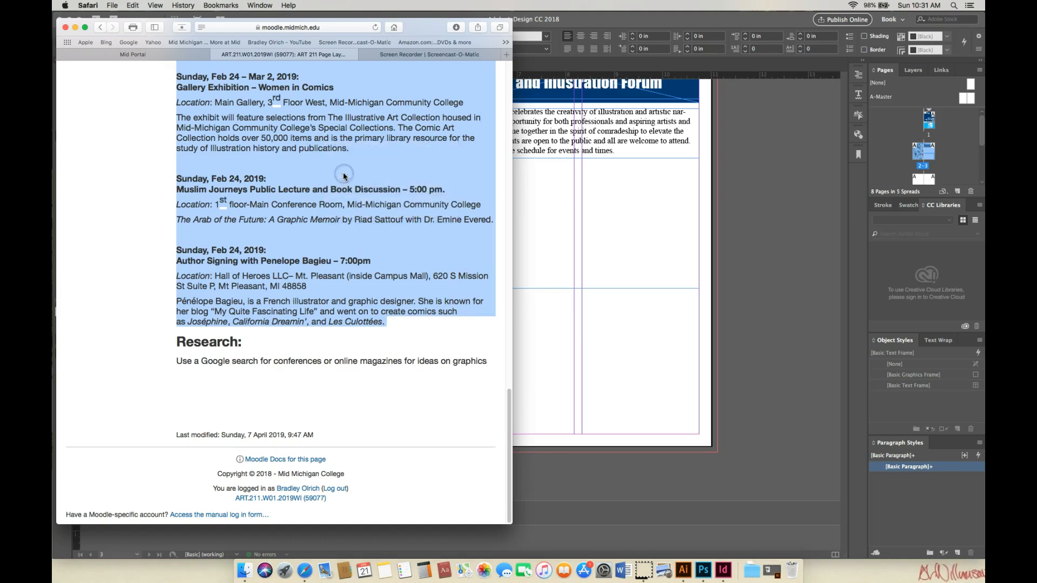
left_click(830, 150)
- Set the font in the lower empty text frame to Times New Roman and paste the event listing into it
left_click_drag(845, 262, 845, 260)
left_click(481, 322)
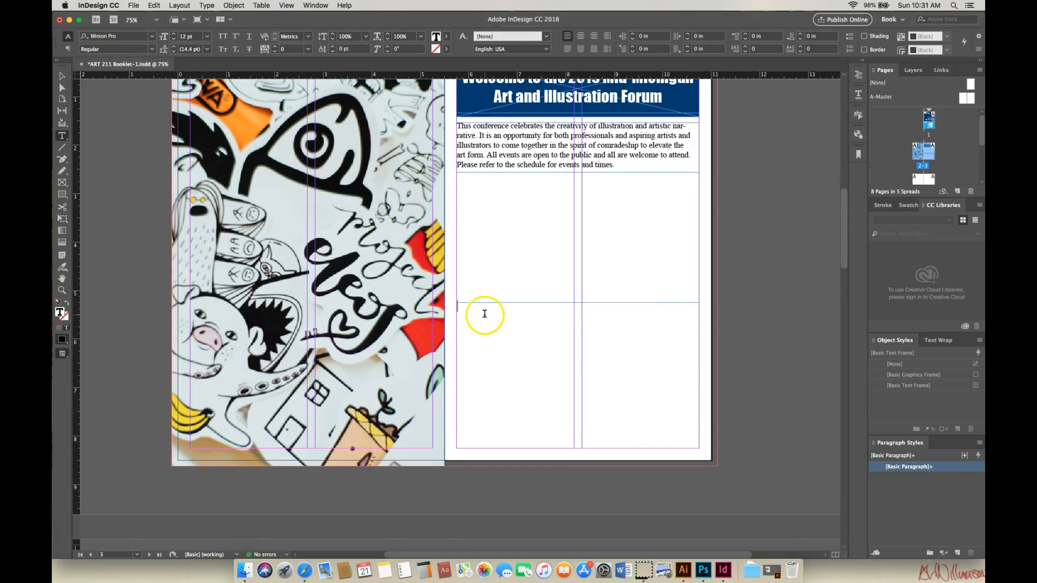
left_click(152, 36)
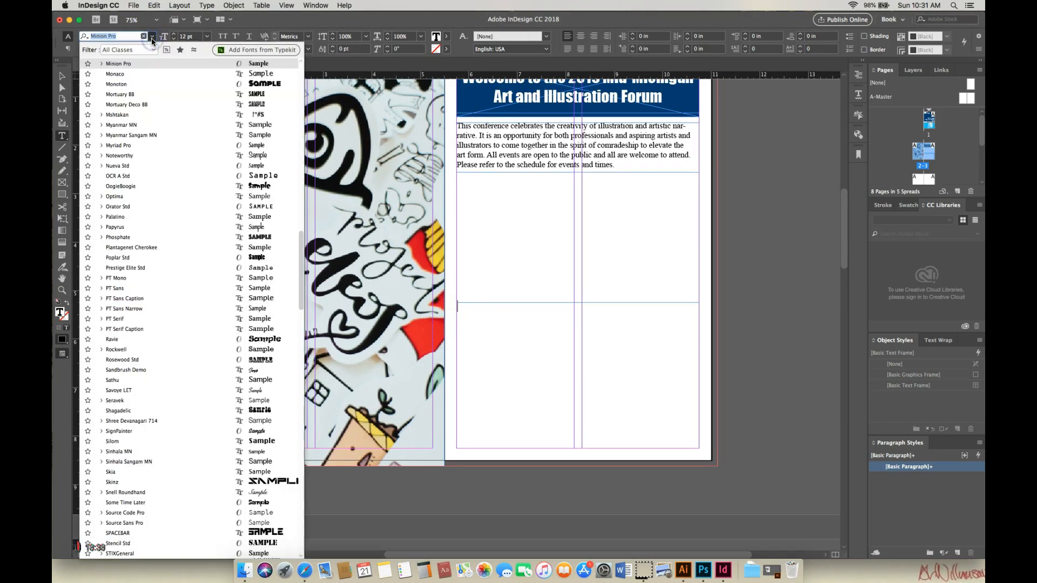
left_click(153, 39)
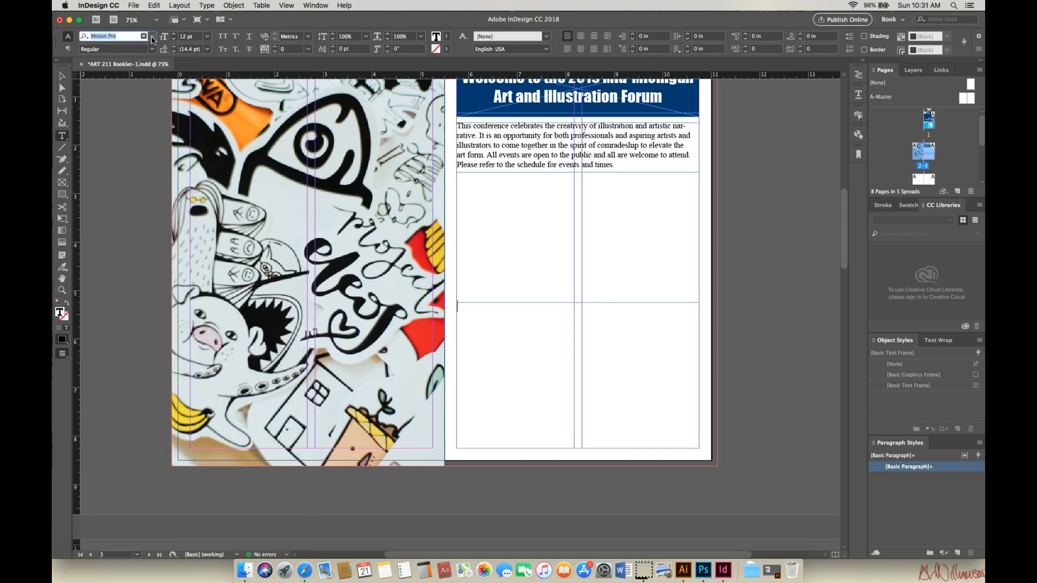
left_click(152, 39)
left_click(299, 261)
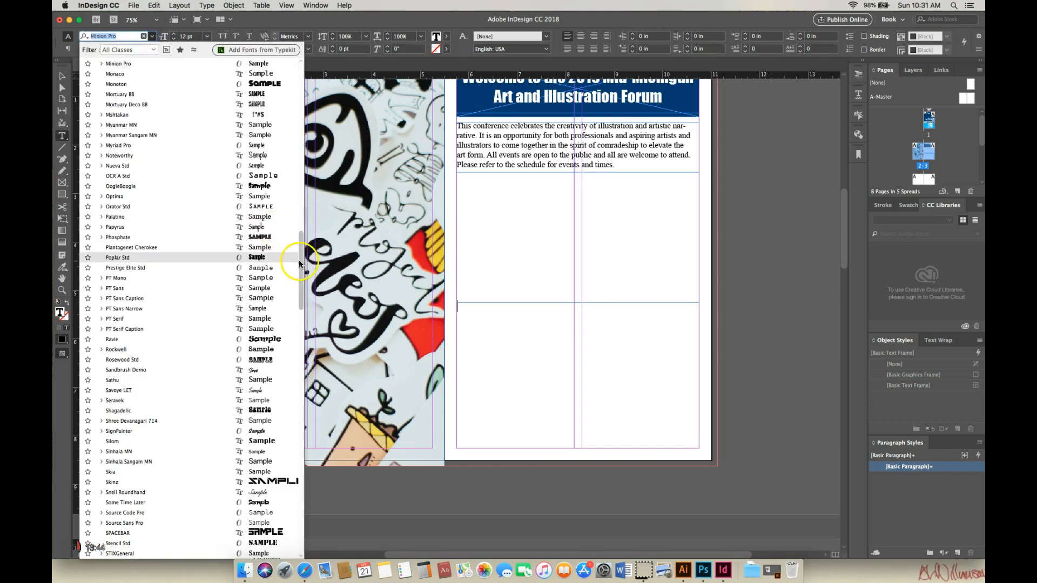
left_click_drag(302, 273, 304, 339)
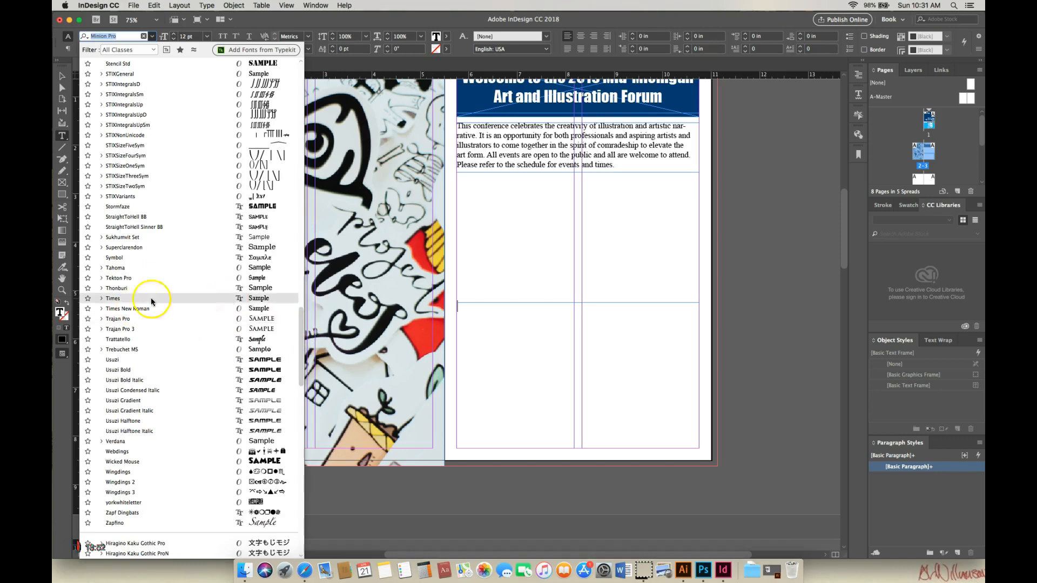
left_click(119, 310)
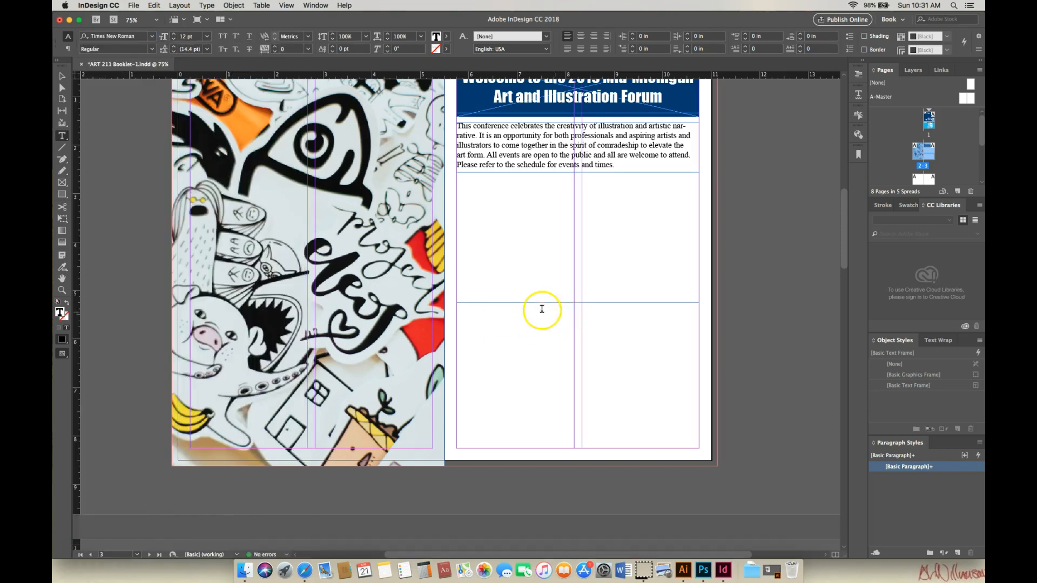
right_click(522, 317)
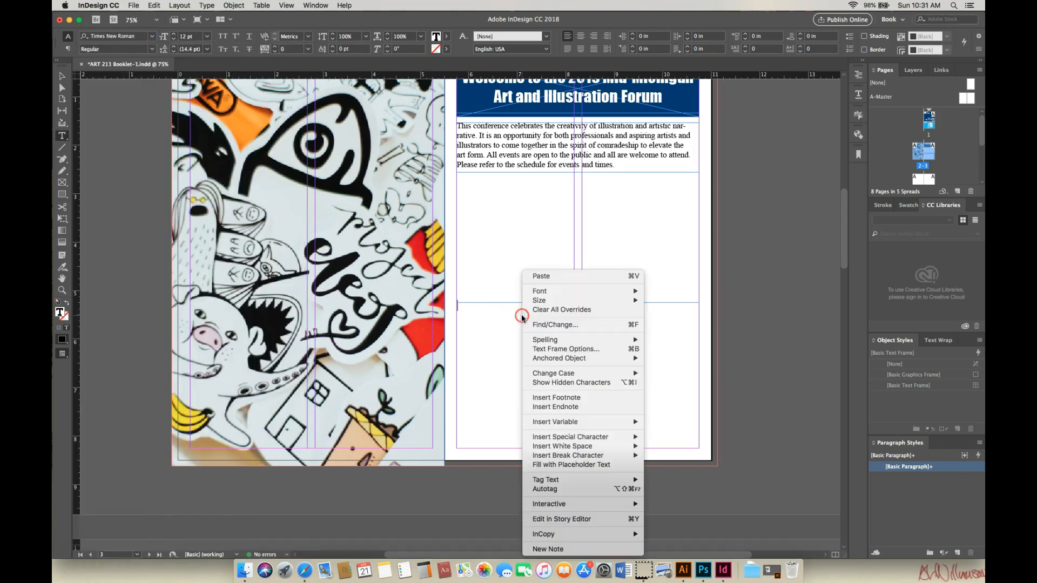
left_click(547, 277)
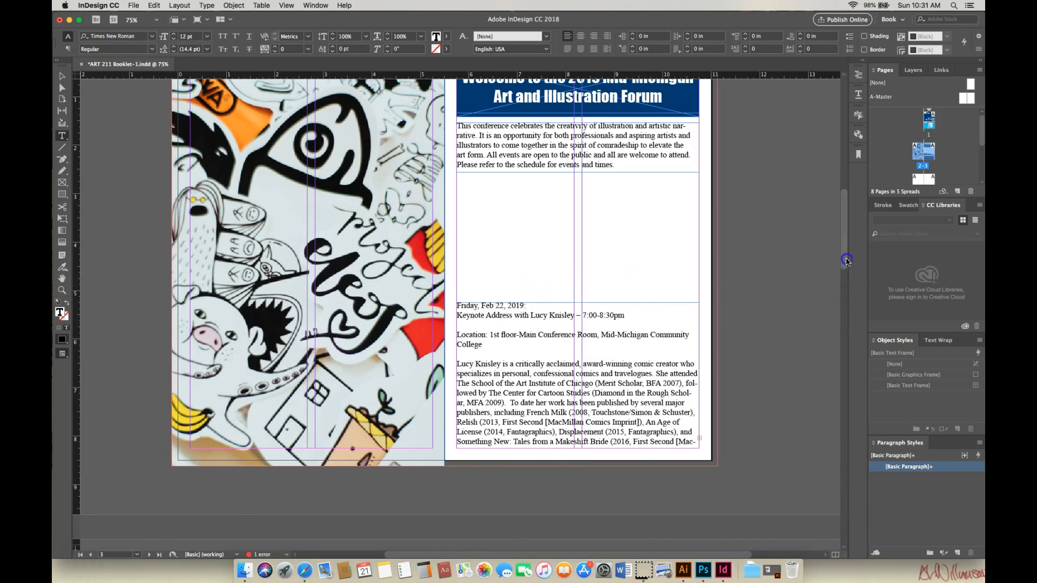
- Raise the upper edge of the event listing's text frame to Y 5 in, making the frame 3.25 in high
scroll(849, 281, "down", 5)
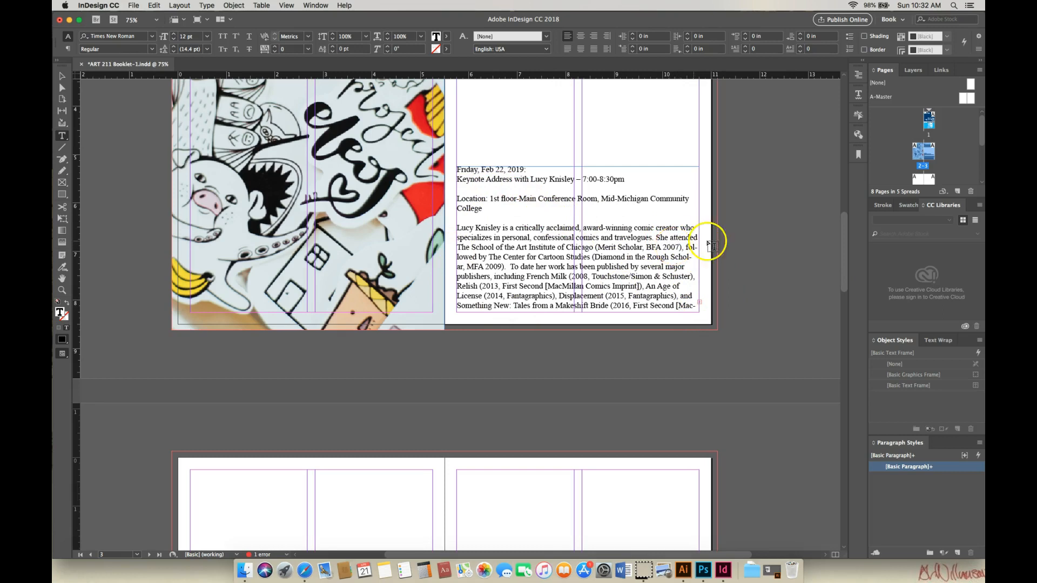
left_click_drag(847, 269, 845, 242)
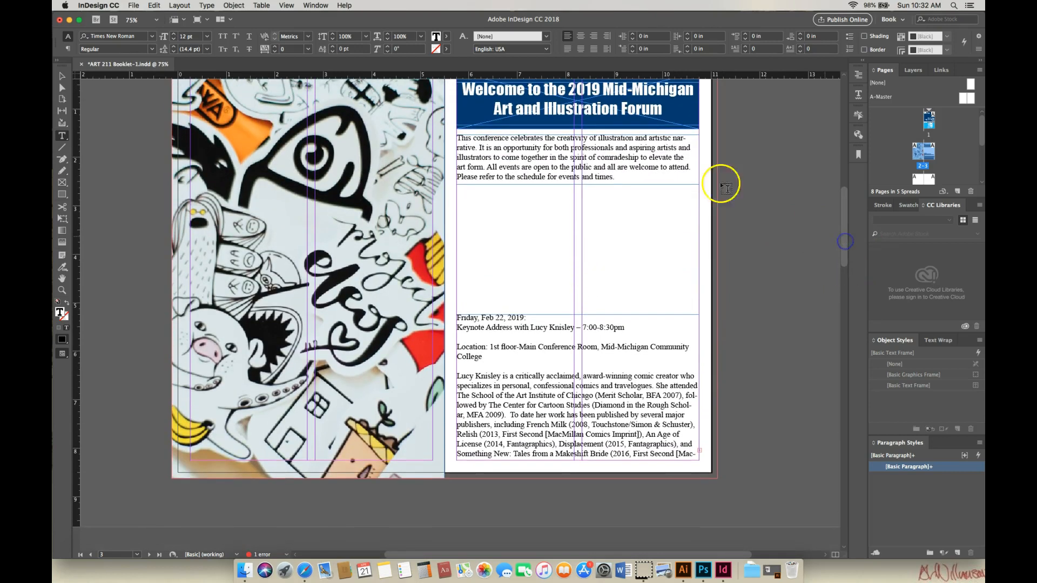
left_click(62, 76)
left_click(565, 349)
left_click_drag(578, 314, 579, 303)
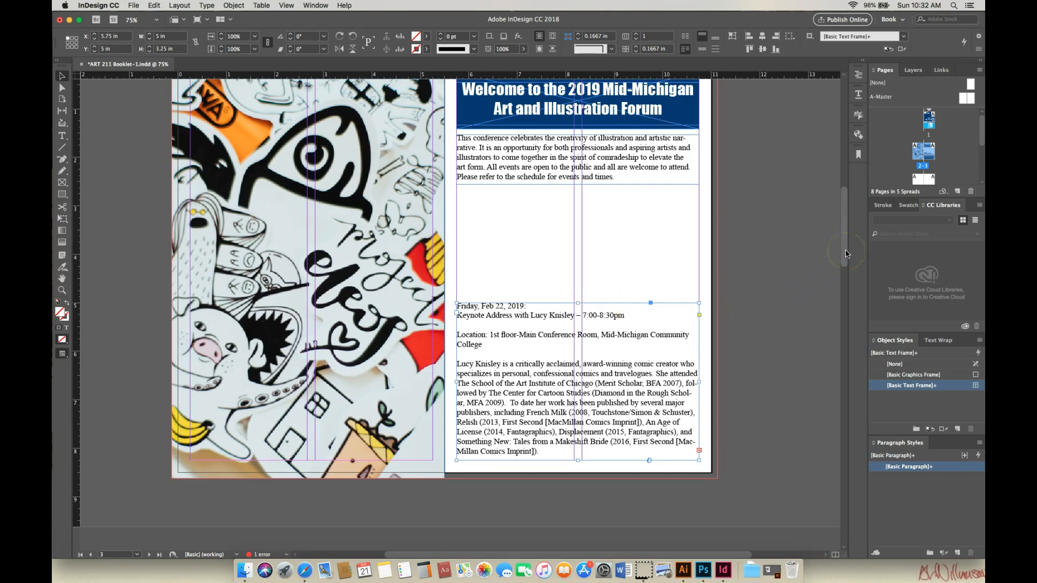
- Draw a text frame between the side margins of page 4, starting at the top margin and about 4.58 in high
left_click_drag(846, 253, 847, 264)
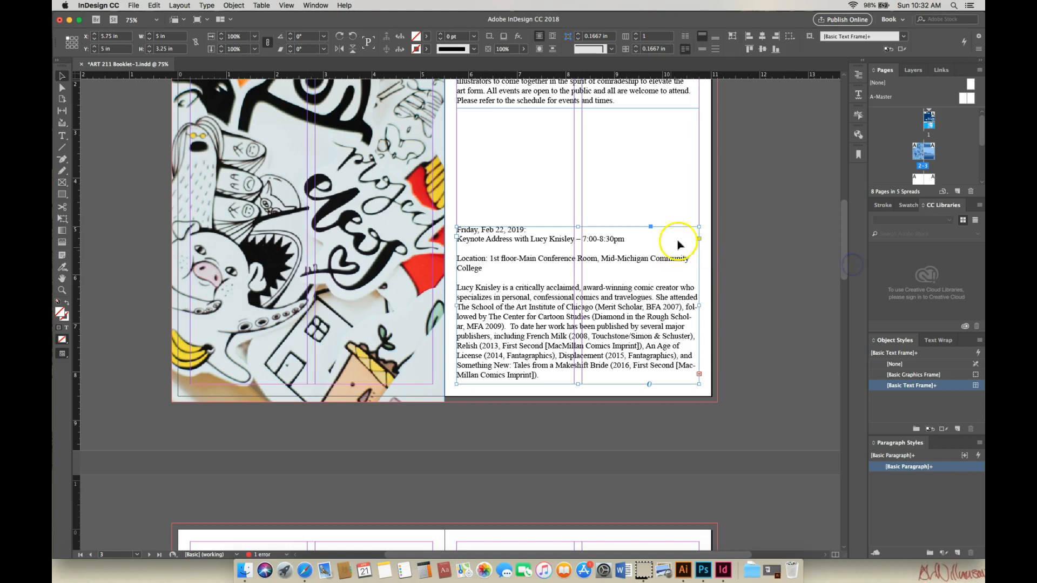
scroll(837, 251, "up", 2)
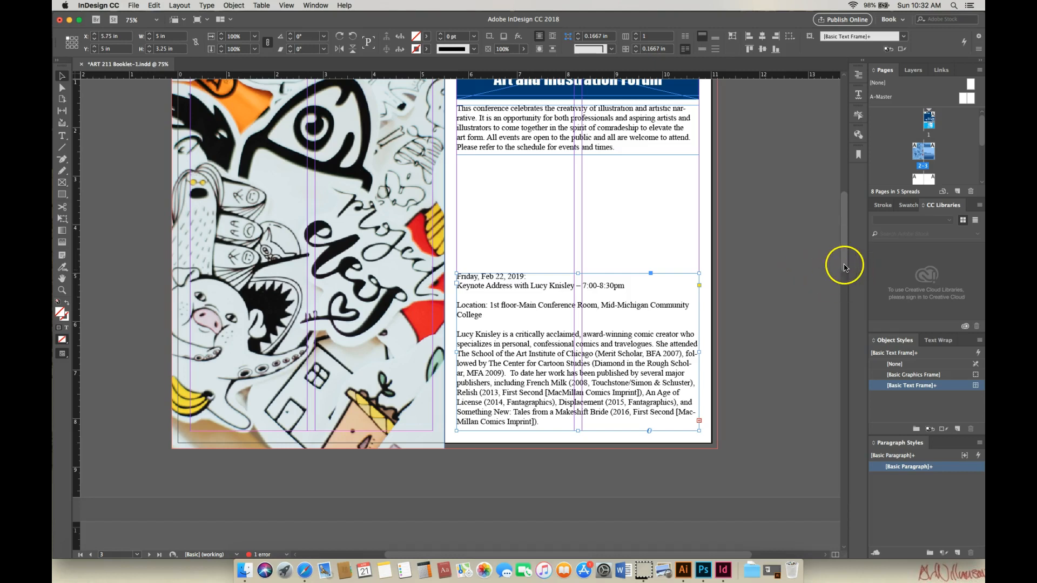
left_click_drag(849, 236, 845, 267)
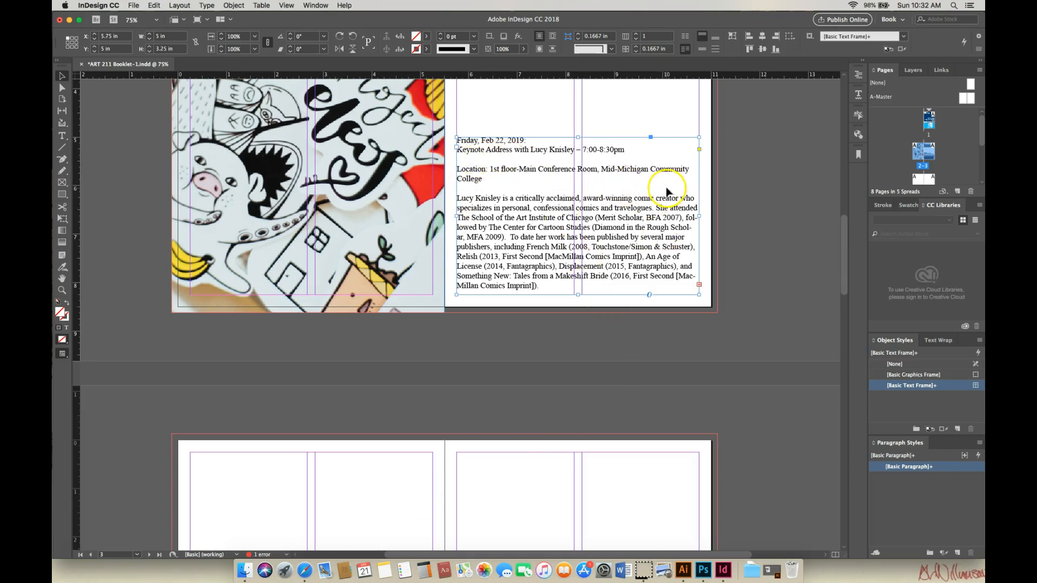
left_click_drag(848, 282, 852, 288)
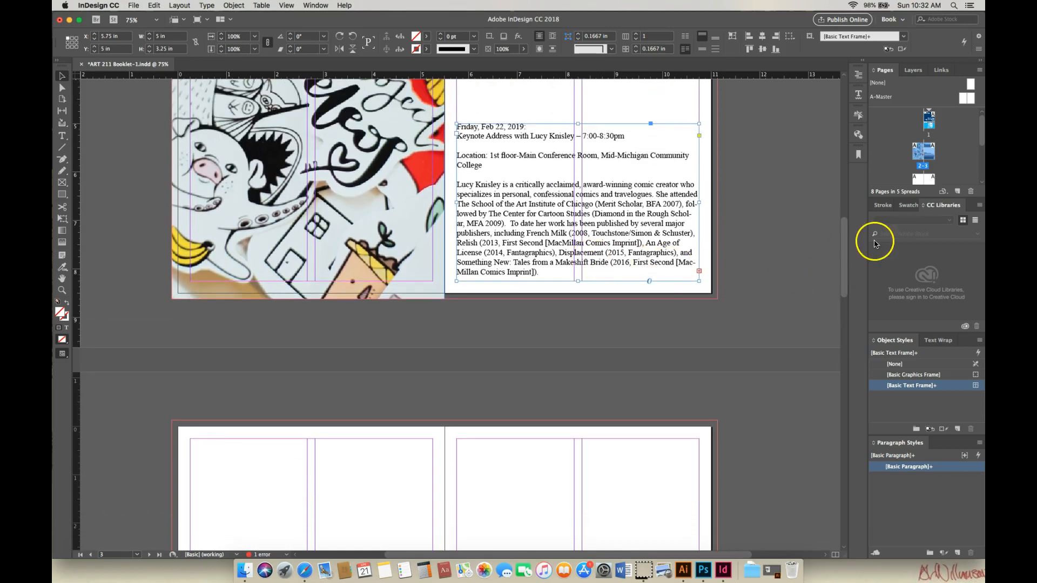
left_click_drag(841, 252, 859, 313)
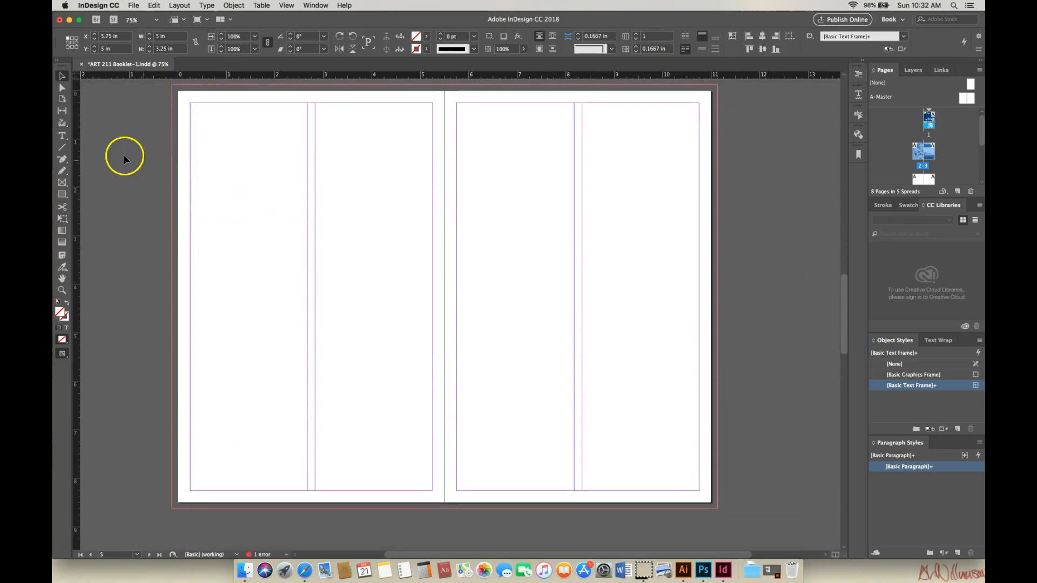
left_click(62, 136)
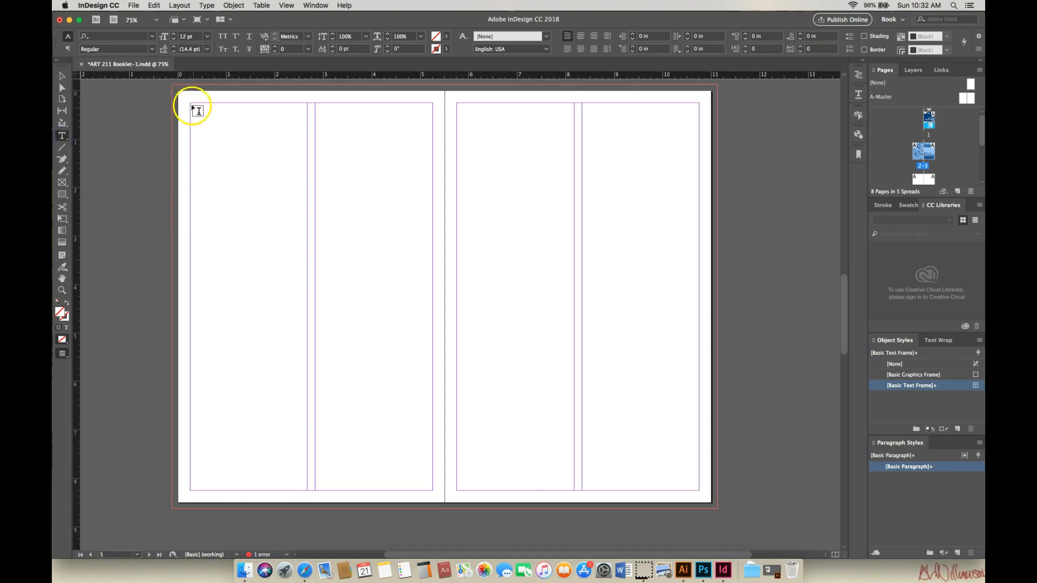
left_click_drag(191, 105, 433, 326)
- Thread the overset event listing text from the lower frame on page 3 into the empty frame on page 4
left_click_drag(846, 320, 846, 278)
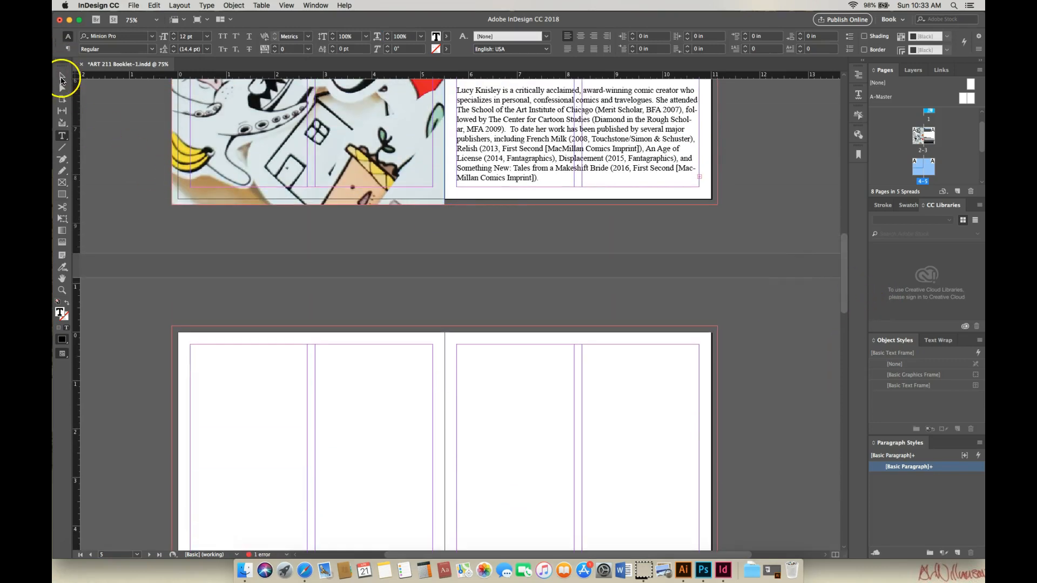
left_click(61, 79)
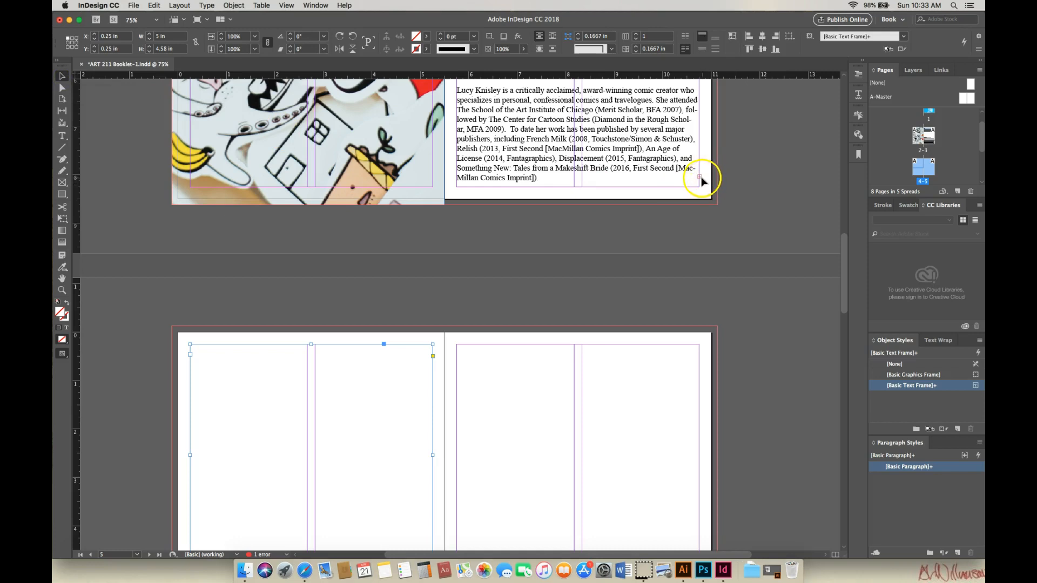
left_click(677, 162)
left_click(699, 177)
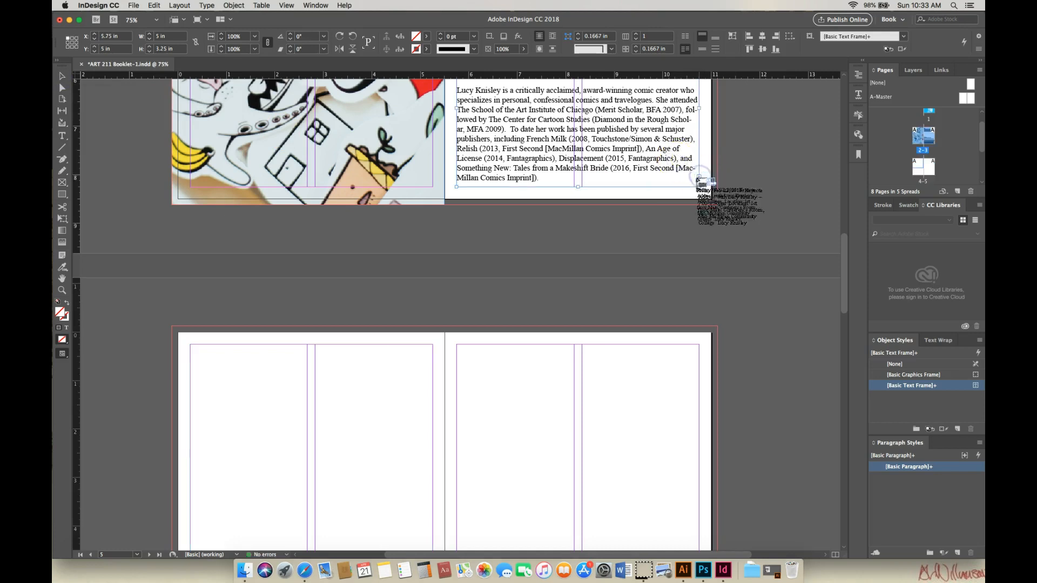
left_click(254, 372)
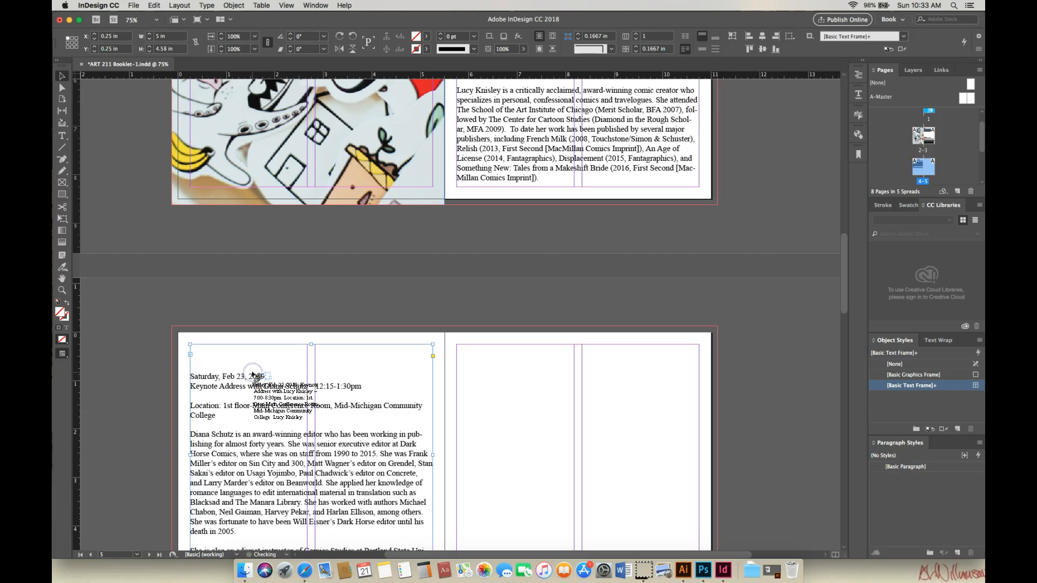
- Draw a text frame between the side margins of page 5, about 5.54 in high and ending at the bottom margin
scroll(847, 319, "down", 1)
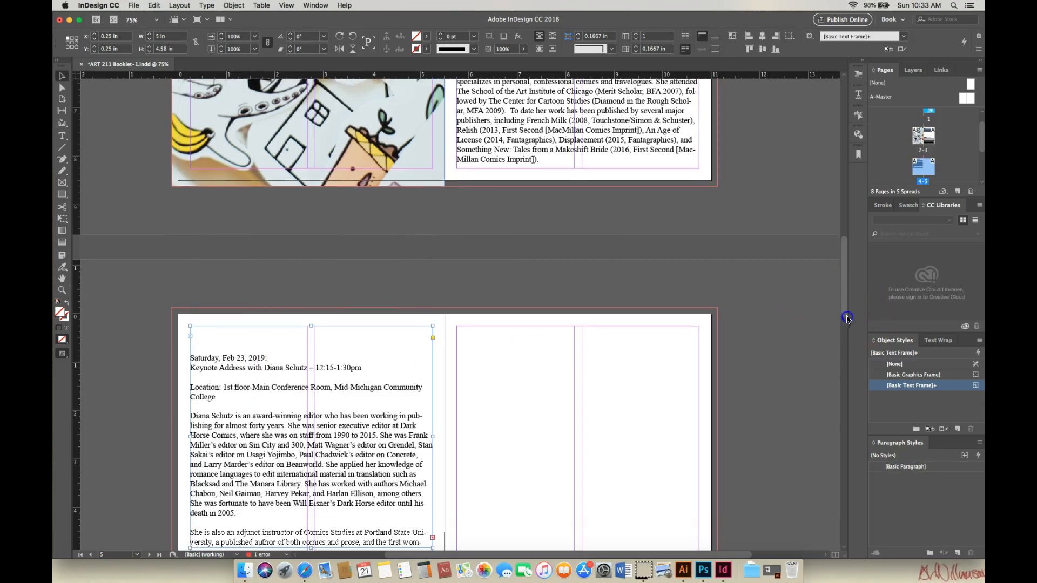
scroll(846, 319, "down", 10)
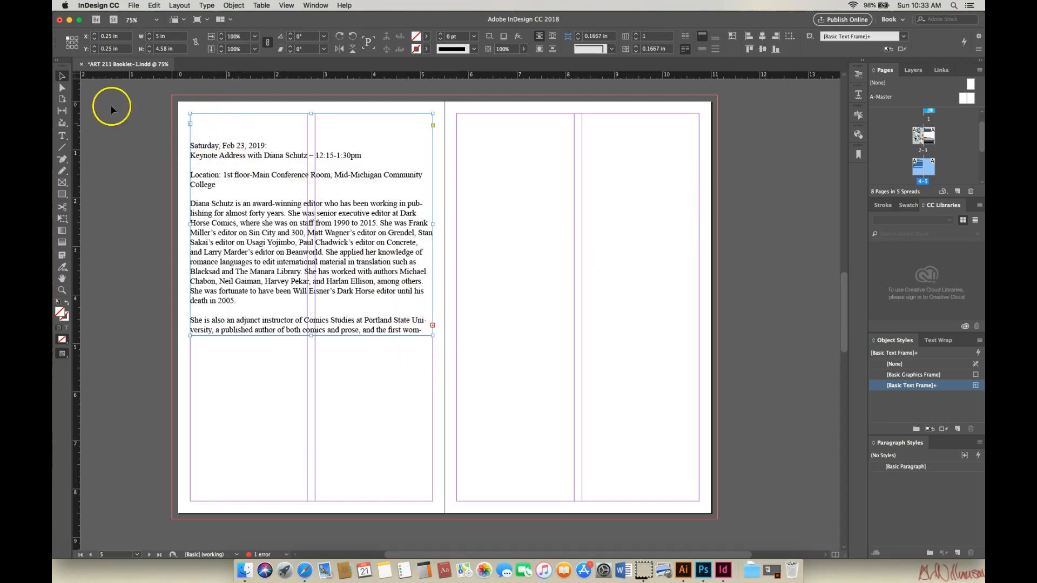
left_click(64, 138)
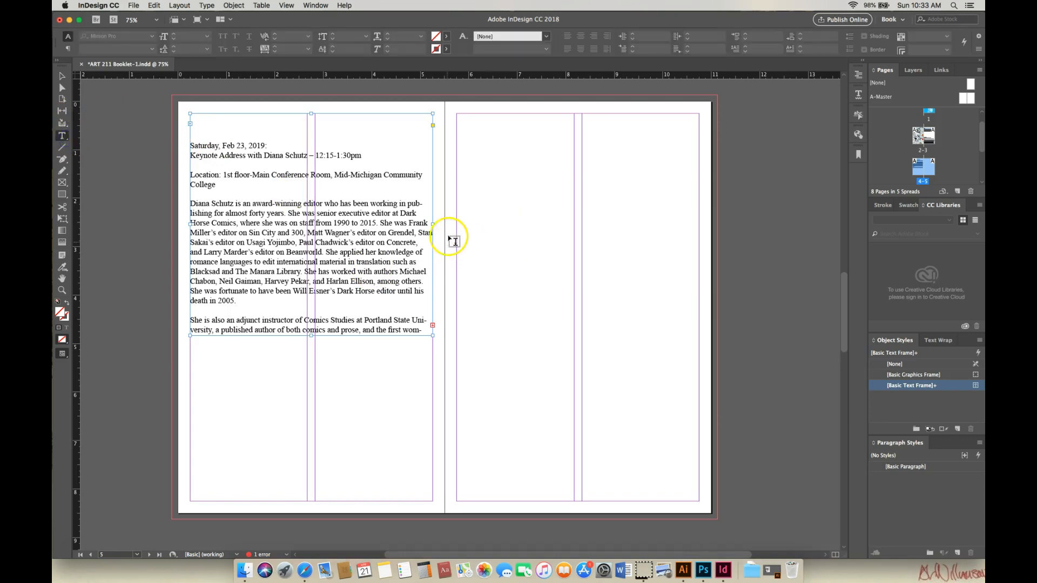
left_click_drag(457, 233, 699, 498)
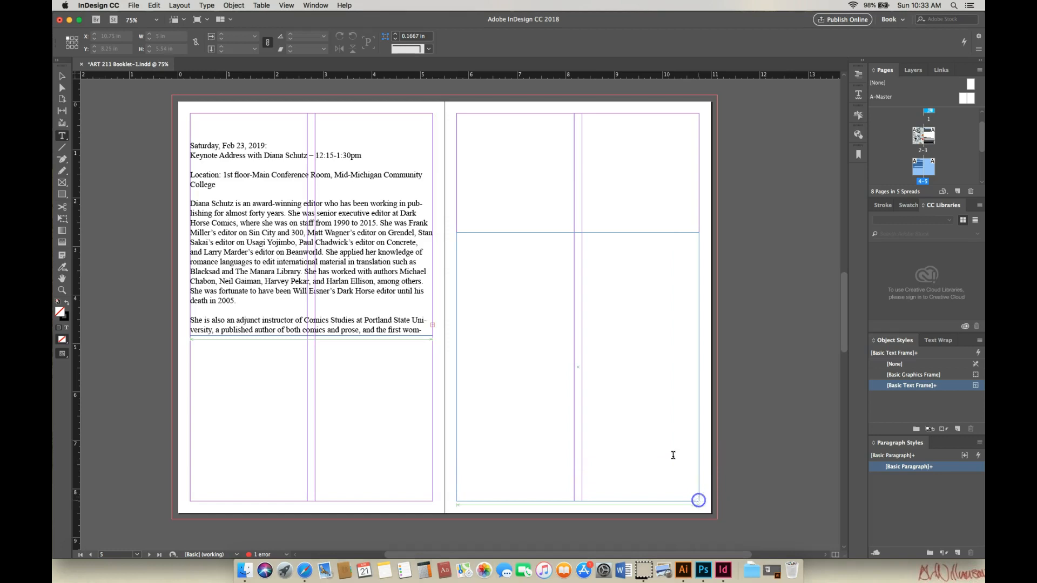
- Thread the overset text from the page 4 frame into the empty frame on page 5
left_click(63, 78)
left_click(428, 327)
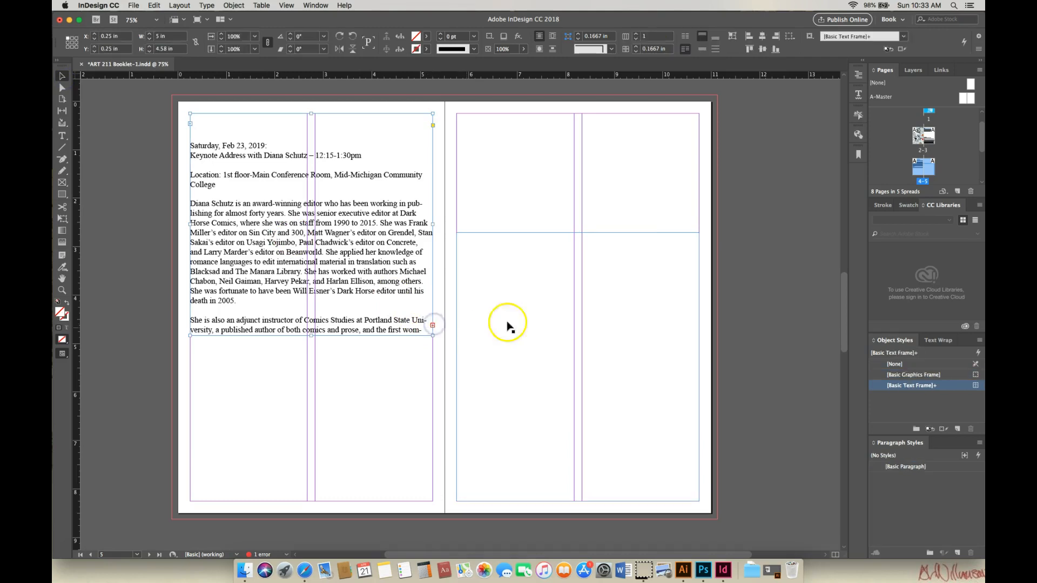
left_click(432, 325)
left_click(508, 260)
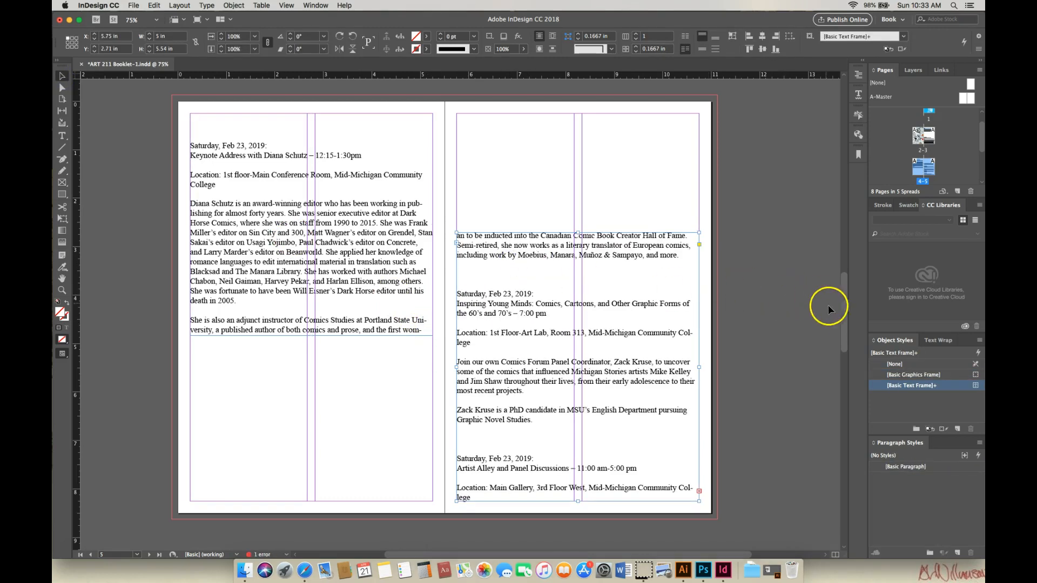
- Draw a text frame between the side margins of page 6, starting at the top margin and about 5.27 in high
left_click_drag(846, 316, 851, 401)
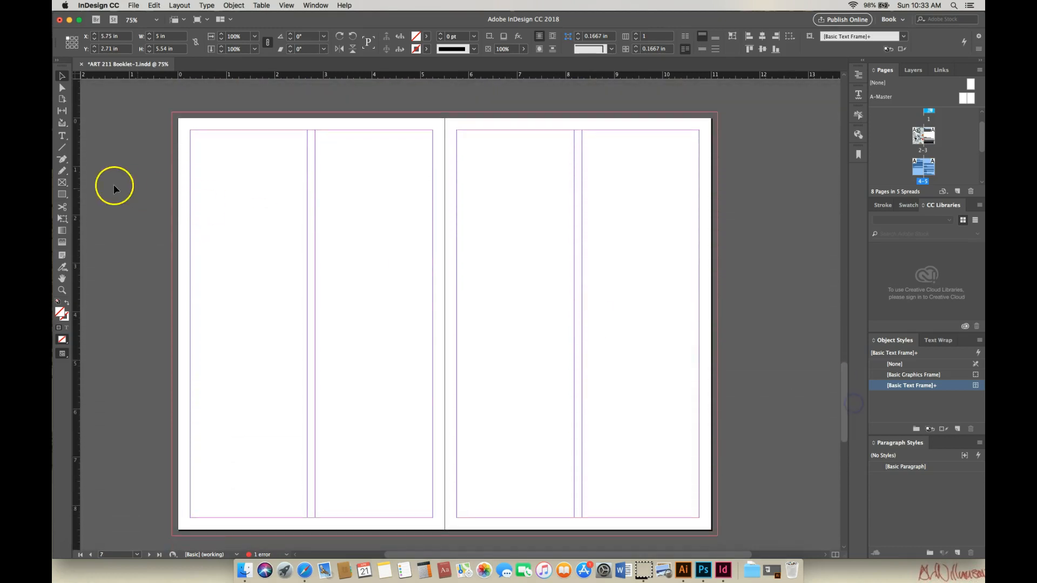
left_click(63, 136)
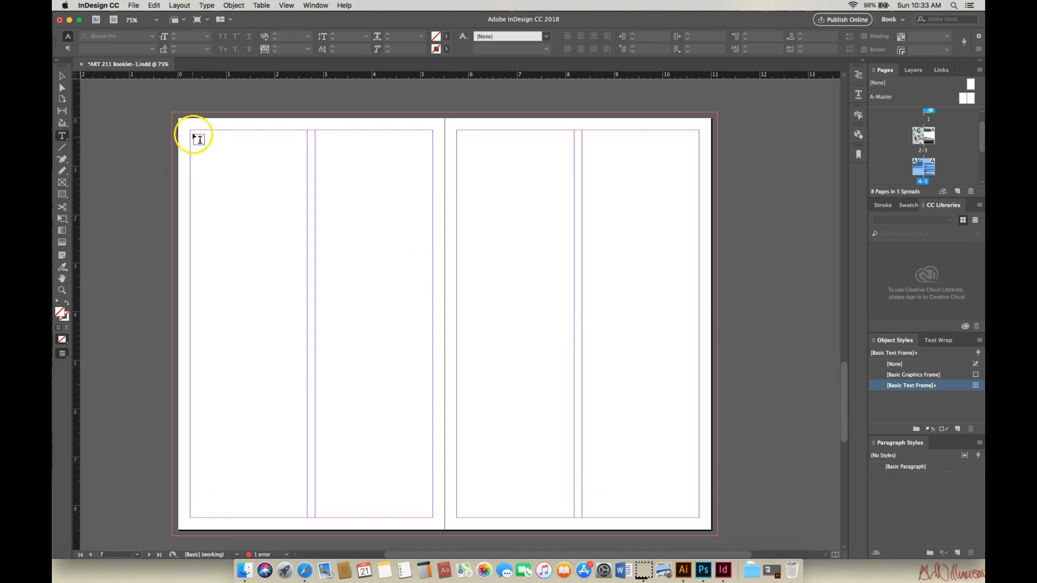
left_click_drag(192, 131, 461, 379)
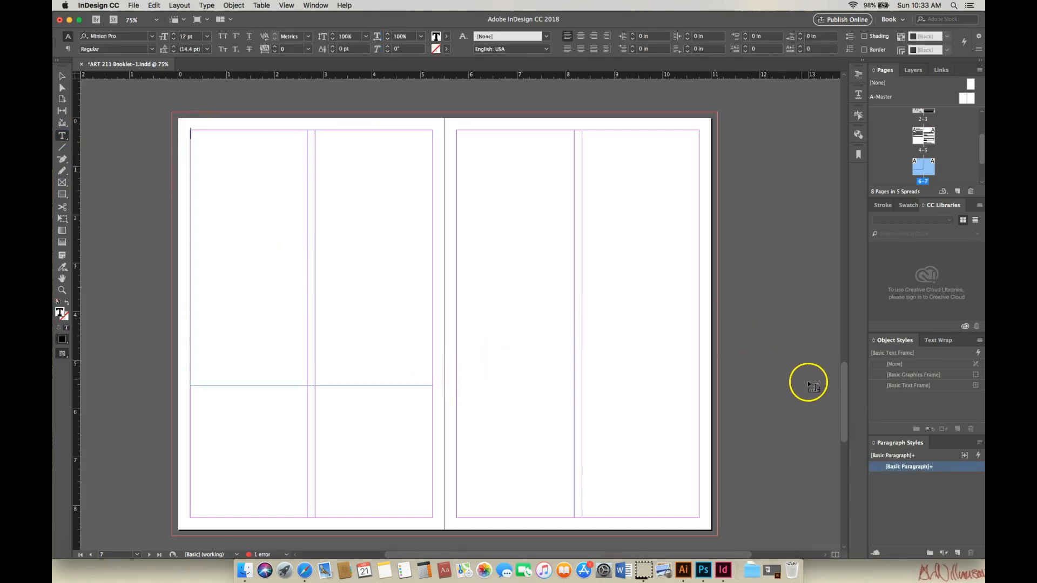
- Thread the overset text from the page 5 frame into the empty frame on page 6
left_click_drag(845, 387, 848, 358)
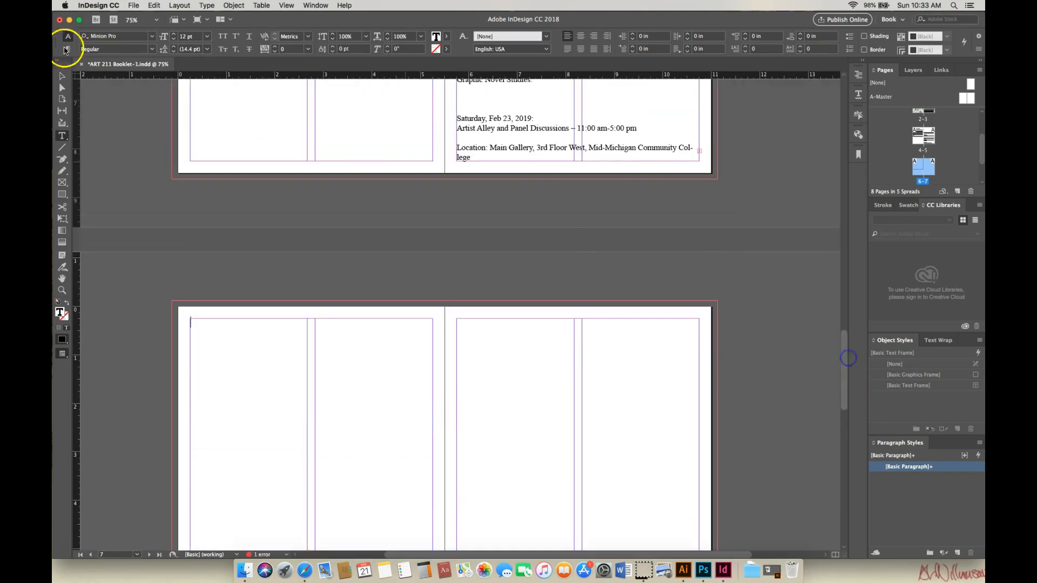
left_click(70, 84)
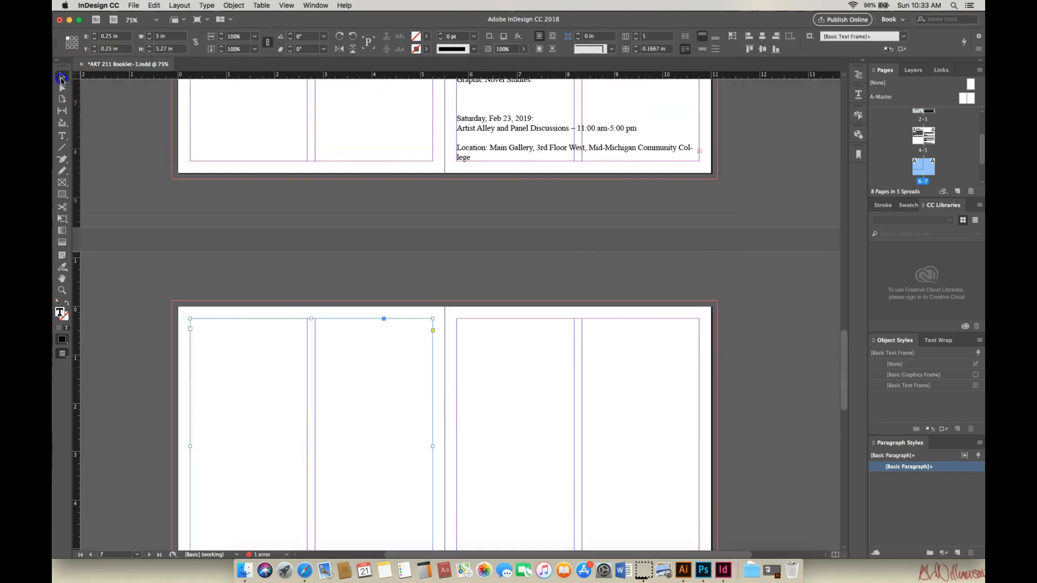
left_click(700, 151)
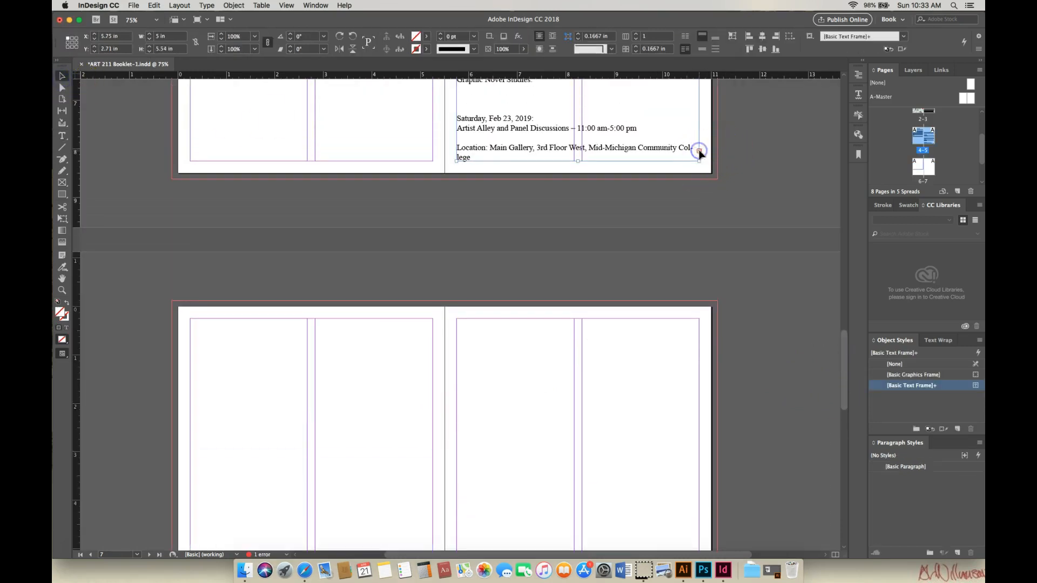
left_click(282, 372)
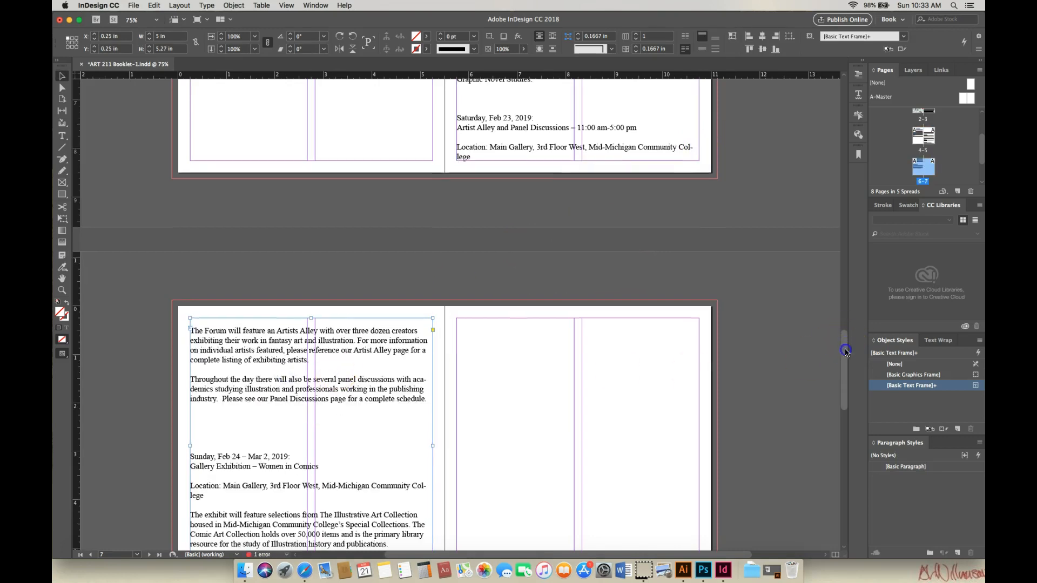
- Draw a text frame between the side margins of page 7, about 5.09 in high and ending at the bottom margin
left_click_drag(845, 351, 849, 378)
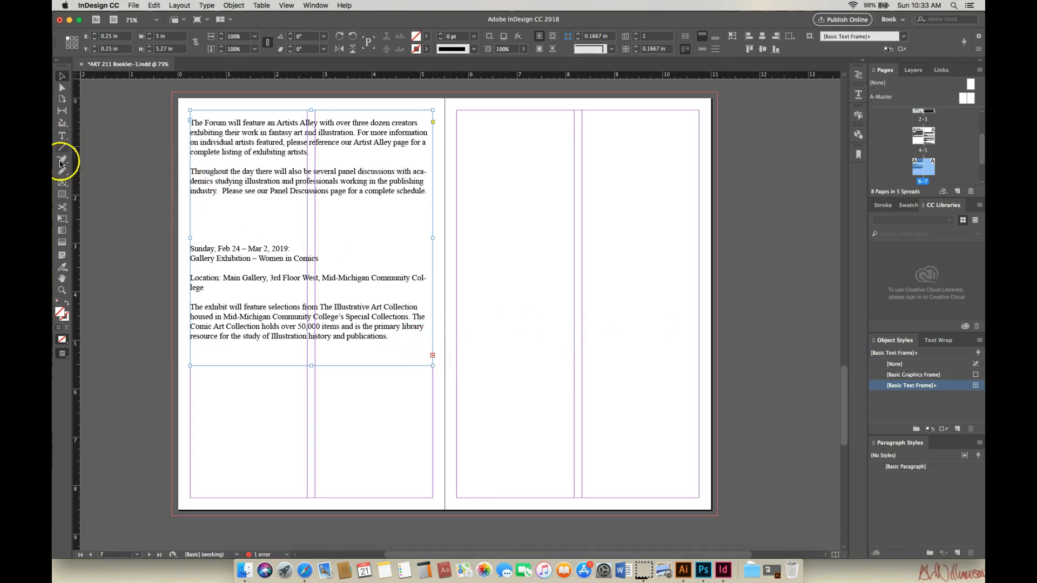
left_click(61, 136)
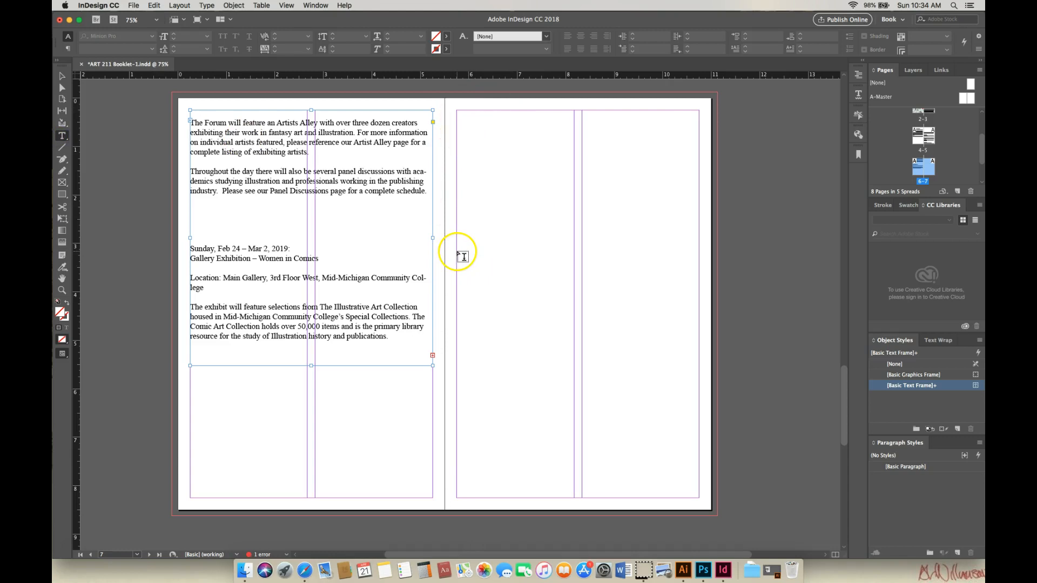
left_click_drag(457, 251, 701, 498)
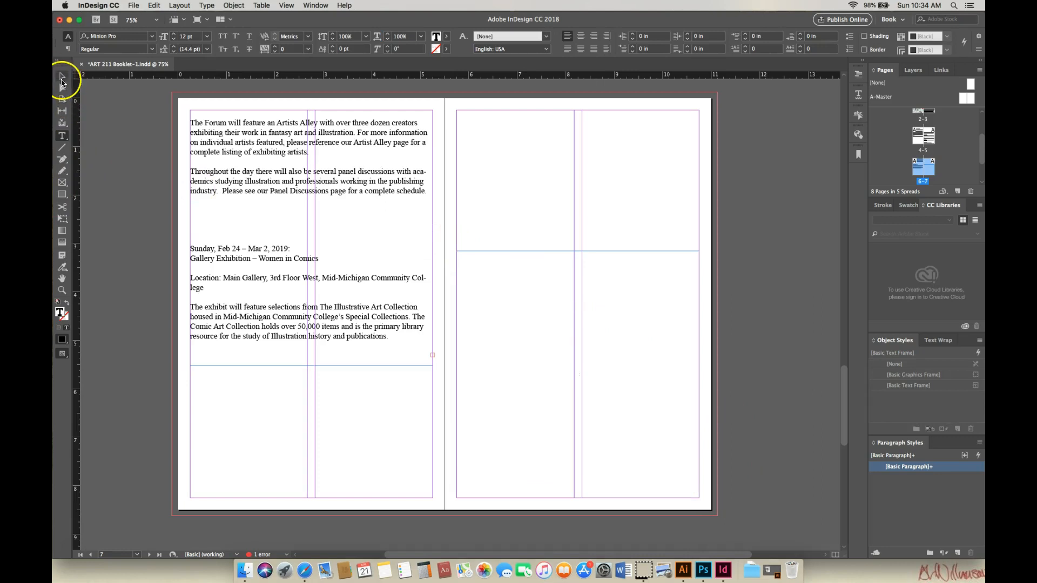
left_click(63, 79)
left_click(282, 250)
left_click(433, 355)
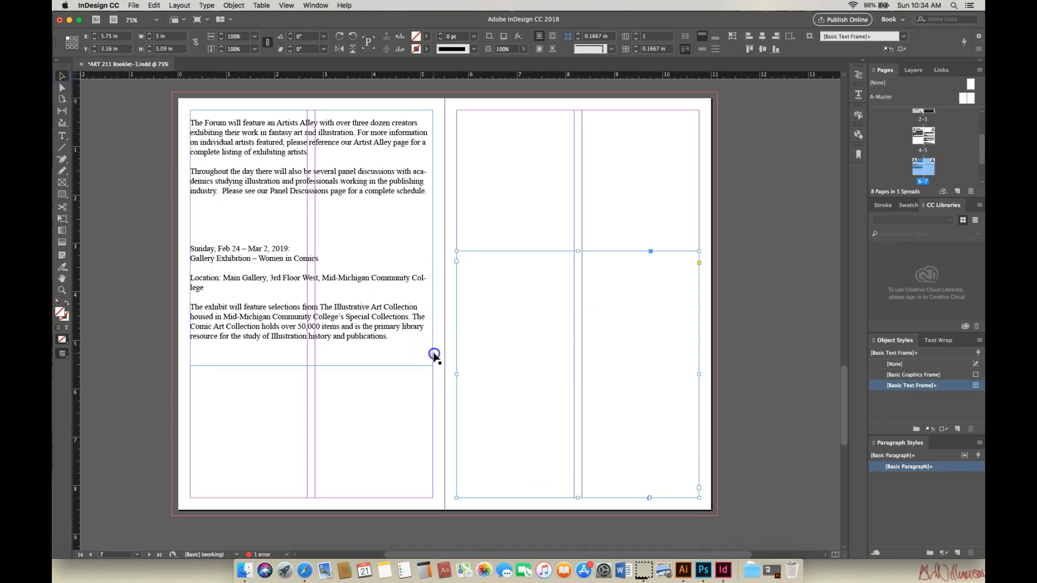
double_click(433, 354)
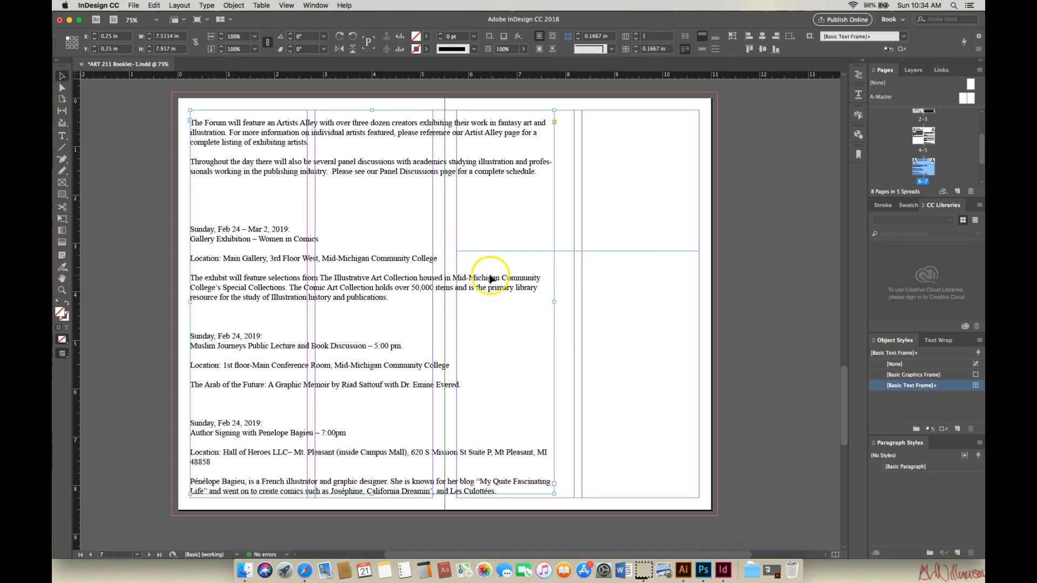
left_click(153, 7)
left_click(165, 36)
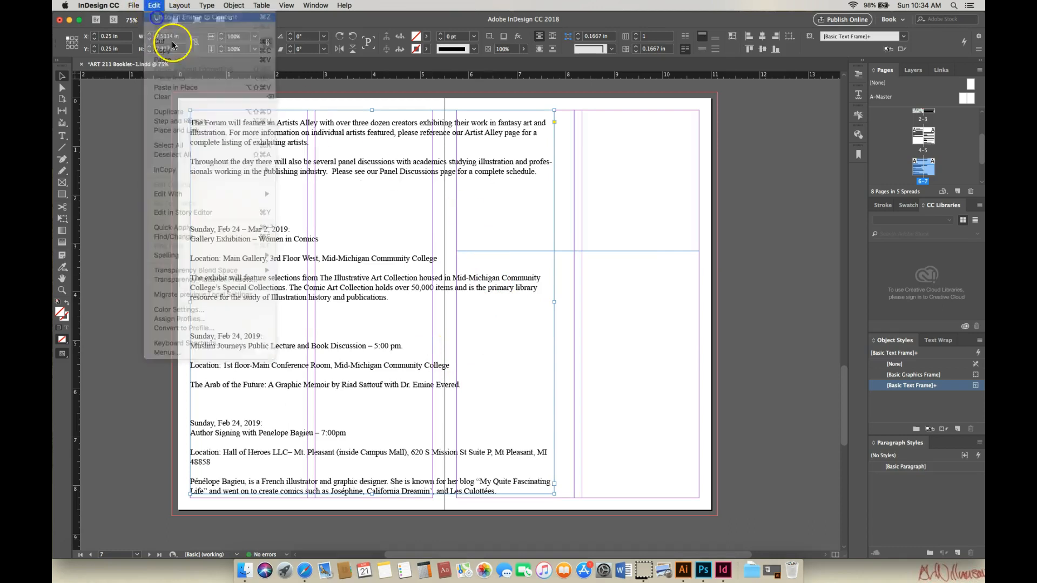
- Thread the overset text from the page 6 frame into the empty frame on page 7
left_click(432, 355)
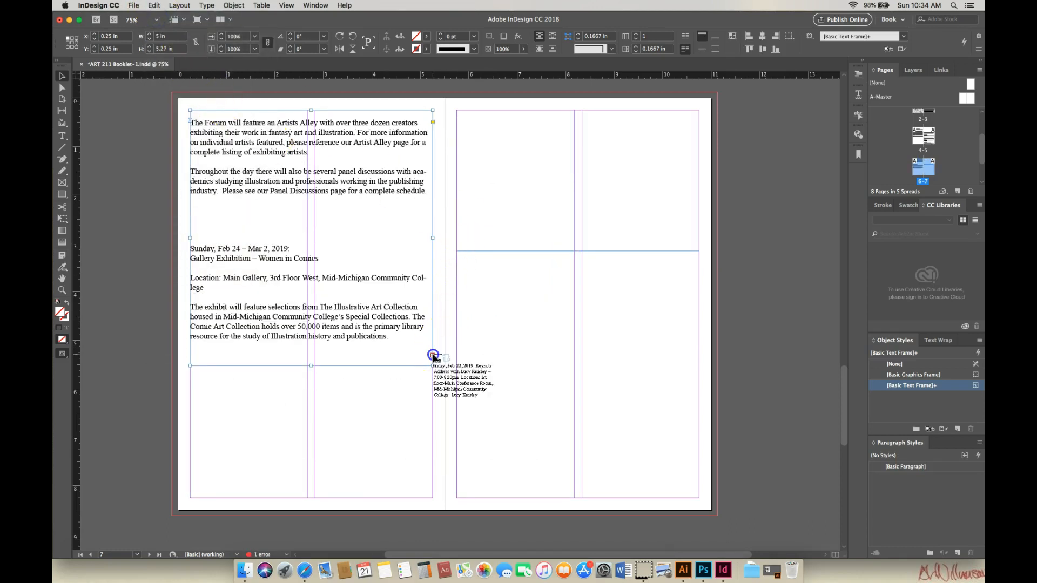
left_click(519, 252)
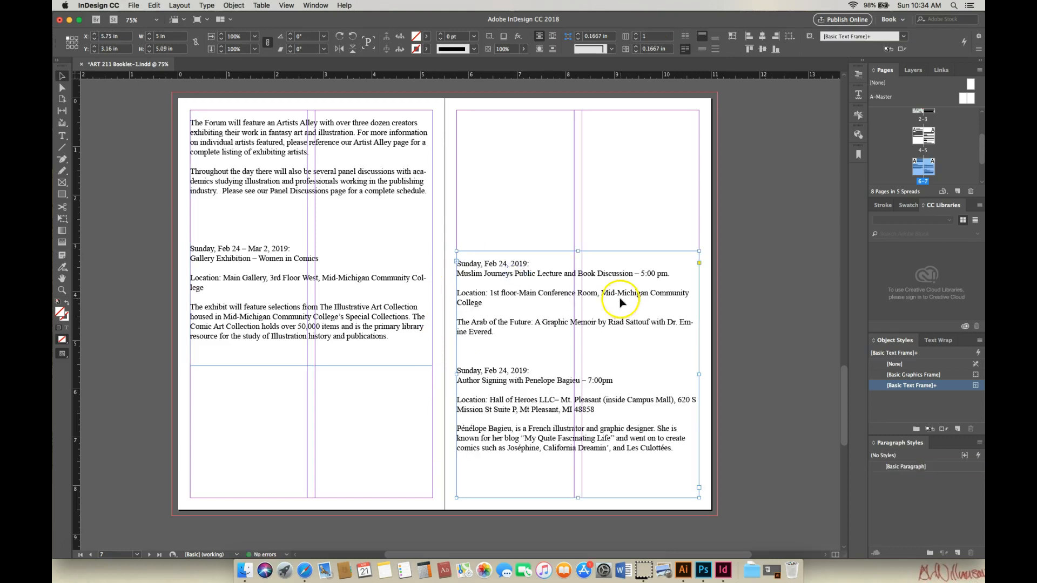
scroll(845, 405, "down", 10)
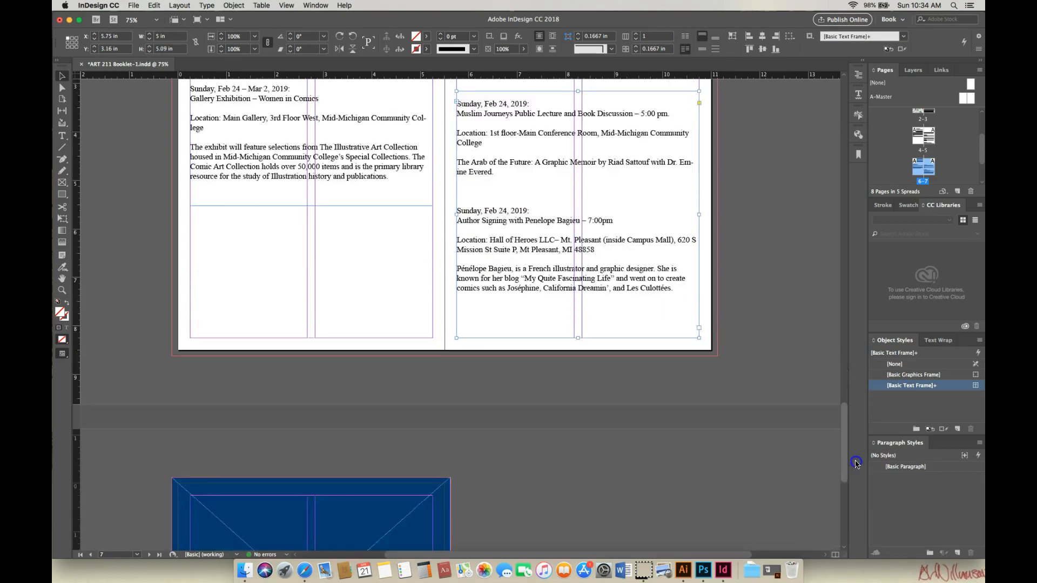
- Lower the upper edge of the event listing's text frame on page 3 to Y 5.04 in, making the frame 3.21 in high
left_click_drag(861, 444, 861, 222)
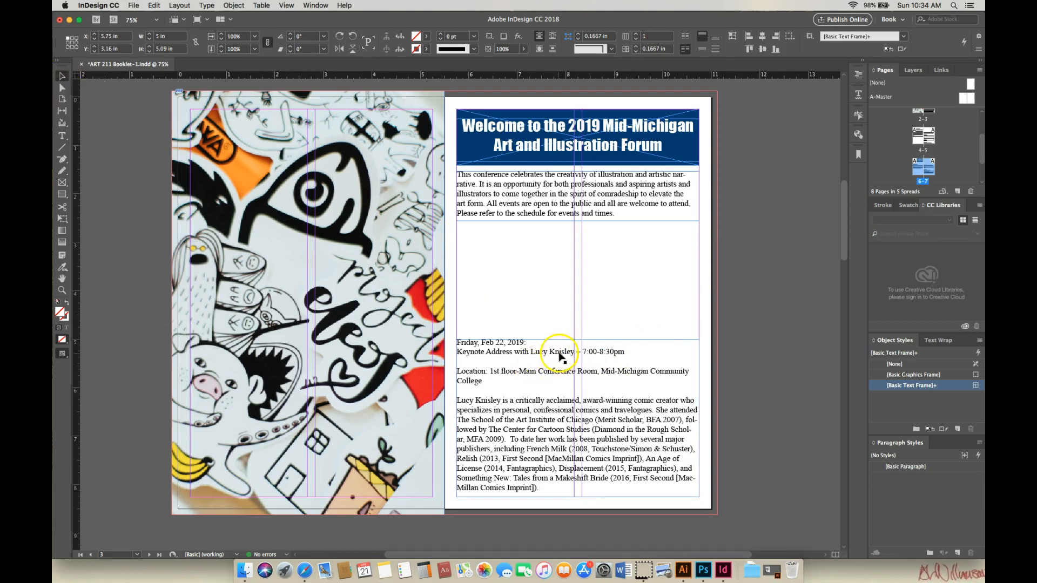
left_click(579, 341)
left_click_drag(578, 339, 581, 341)
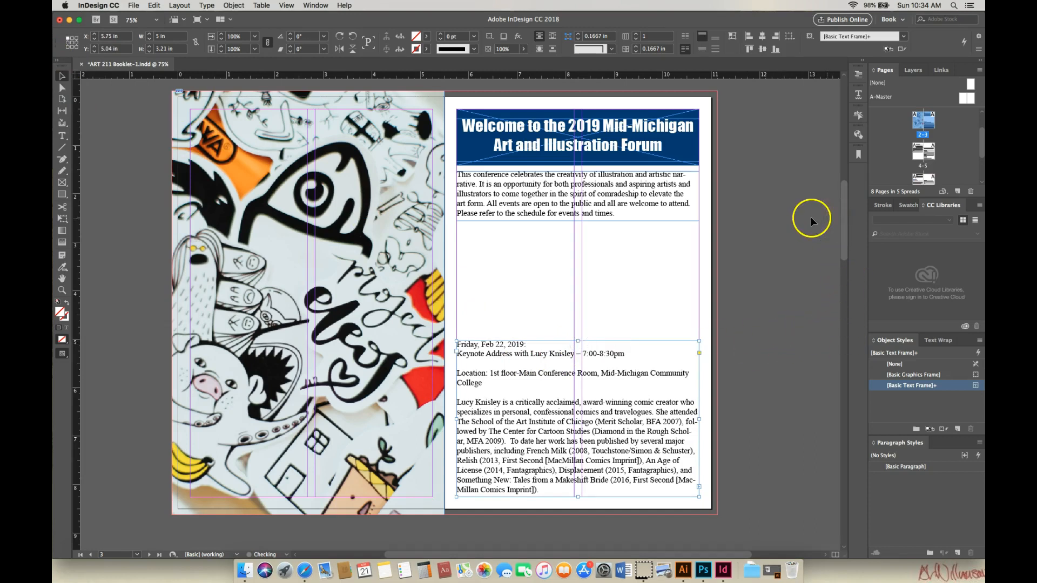
left_click_drag(844, 222, 845, 218)
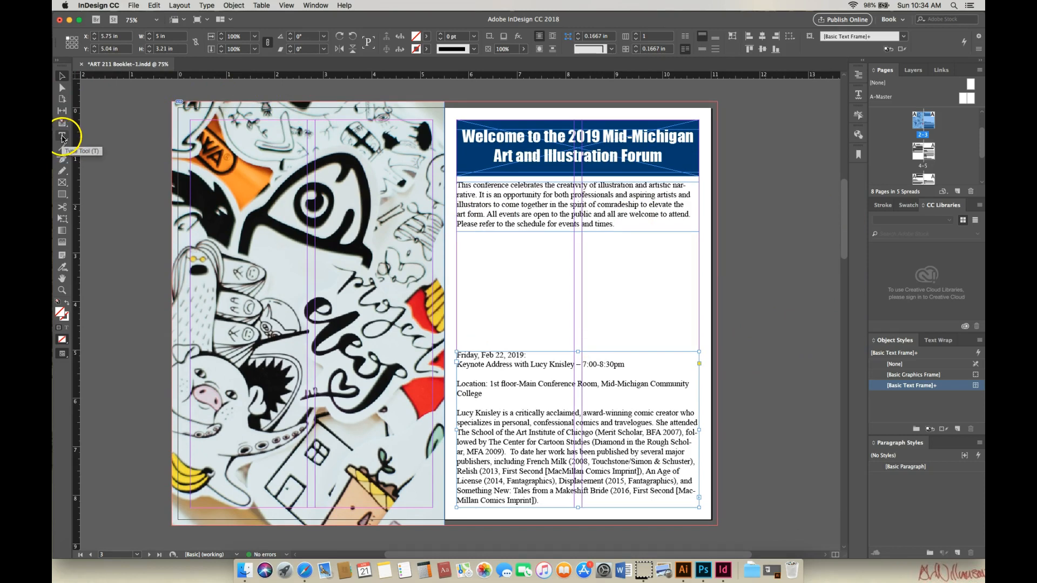
- Draw a graphics frame about 5 × 2.22 in between the introduction and event text on page 3 and place Lucy_K_3 in it
left_click(61, 184)
left_click_drag(457, 236, 698, 344)
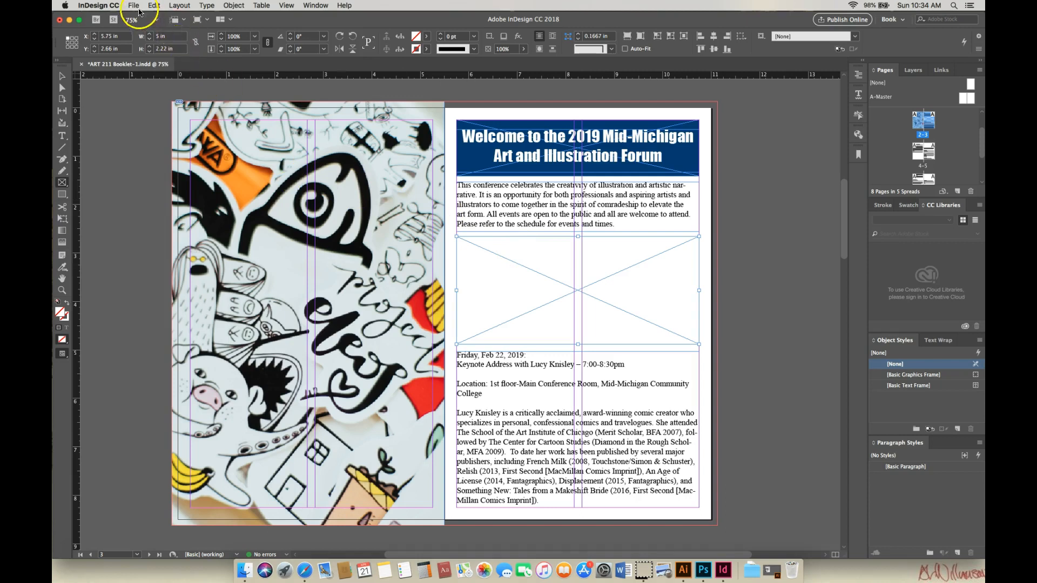
left_click(135, 6)
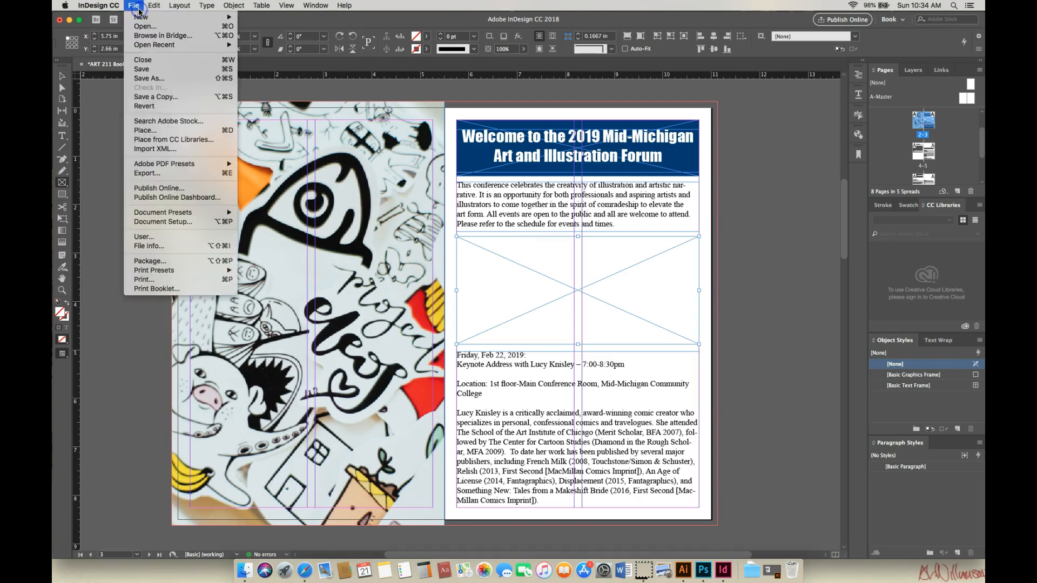
left_click(146, 132)
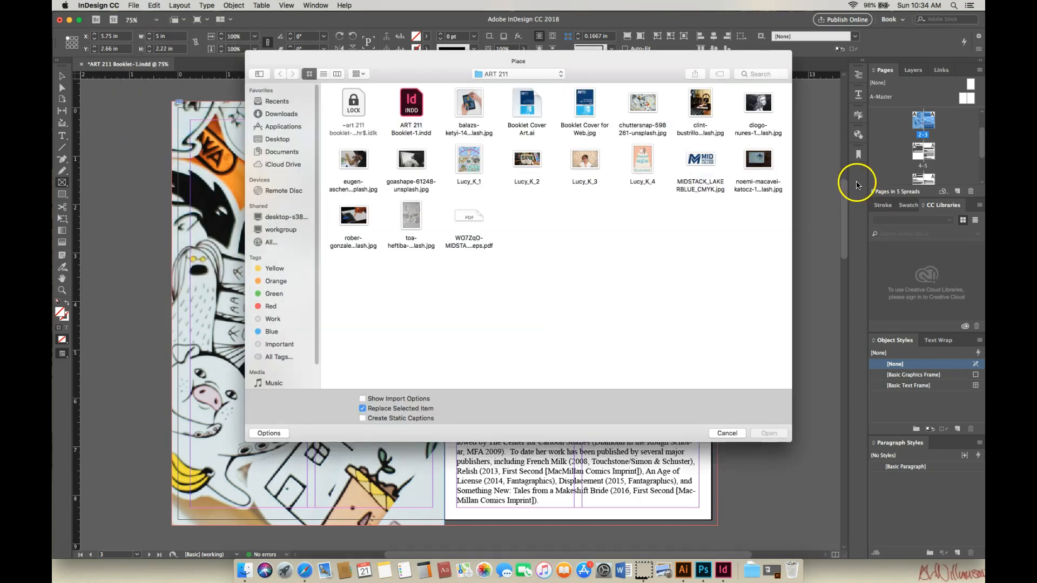
left_click(592, 165)
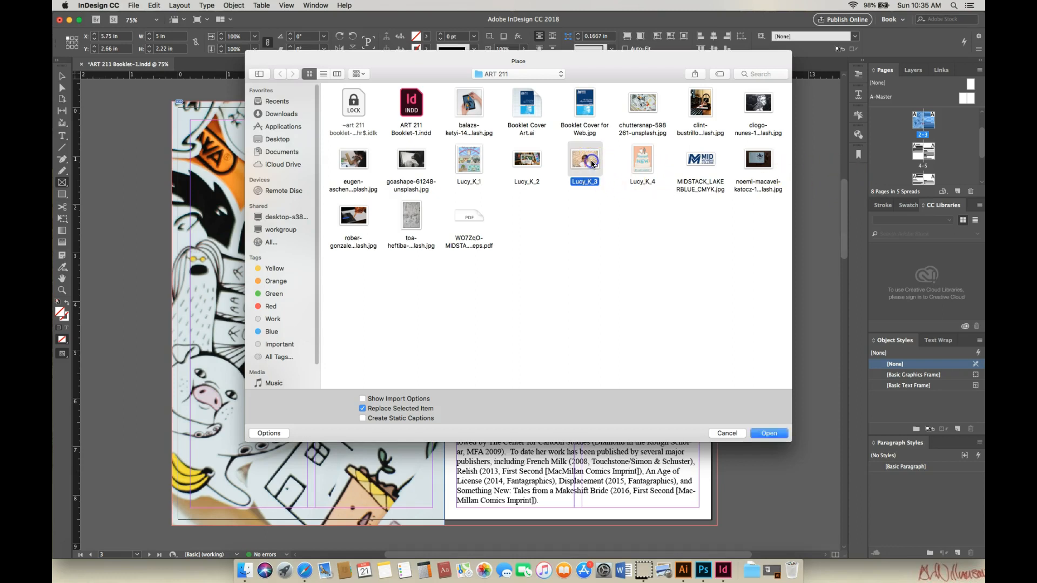
left_click(770, 434)
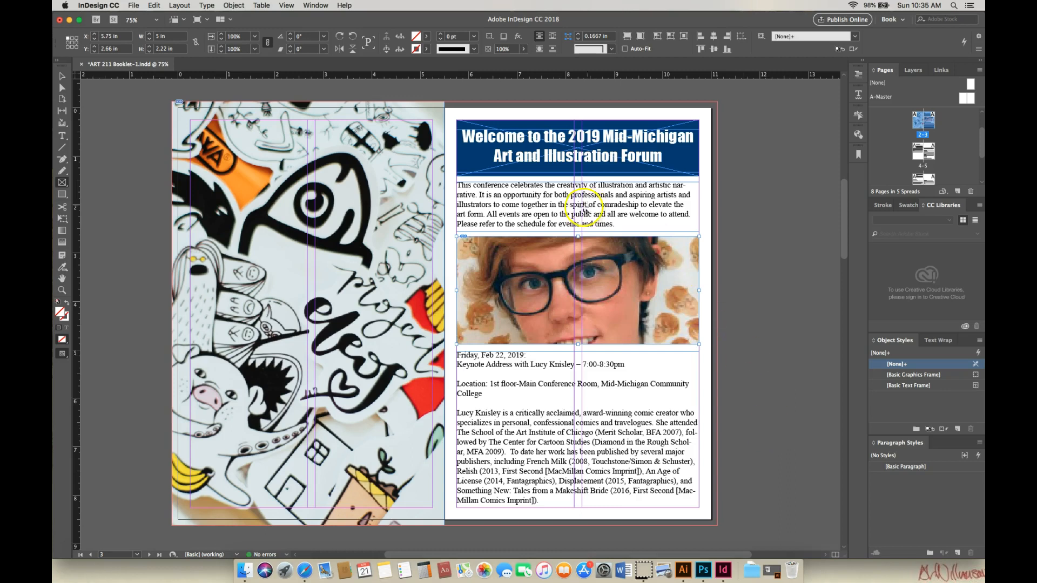
- Scale the placed portrait down to about 36.8% inside its frame on page 3 and reposition it so the whole face shows
left_click(638, 332)
double_click(625, 303)
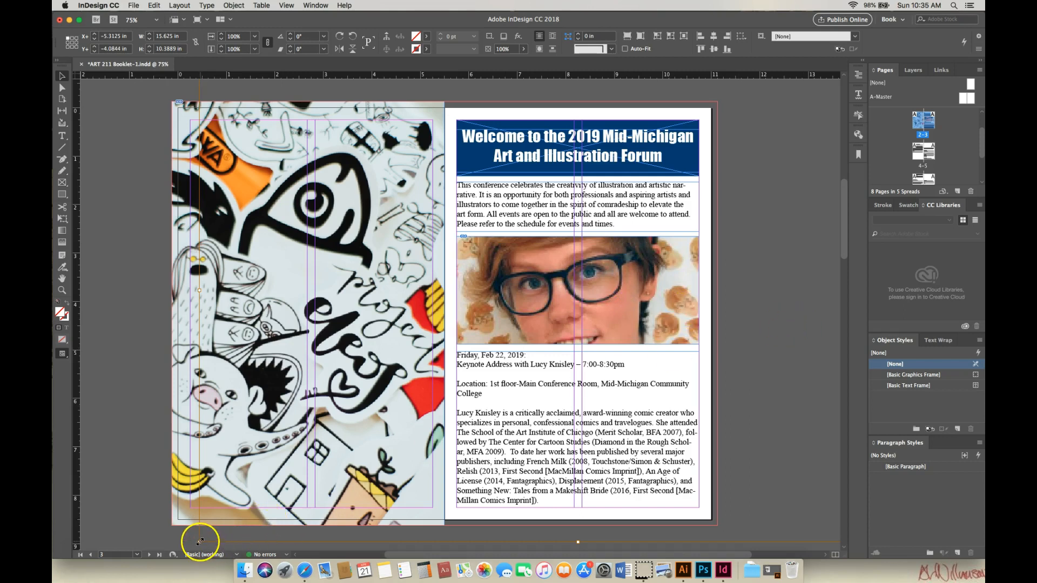
left_click_drag(199, 540, 421, 393)
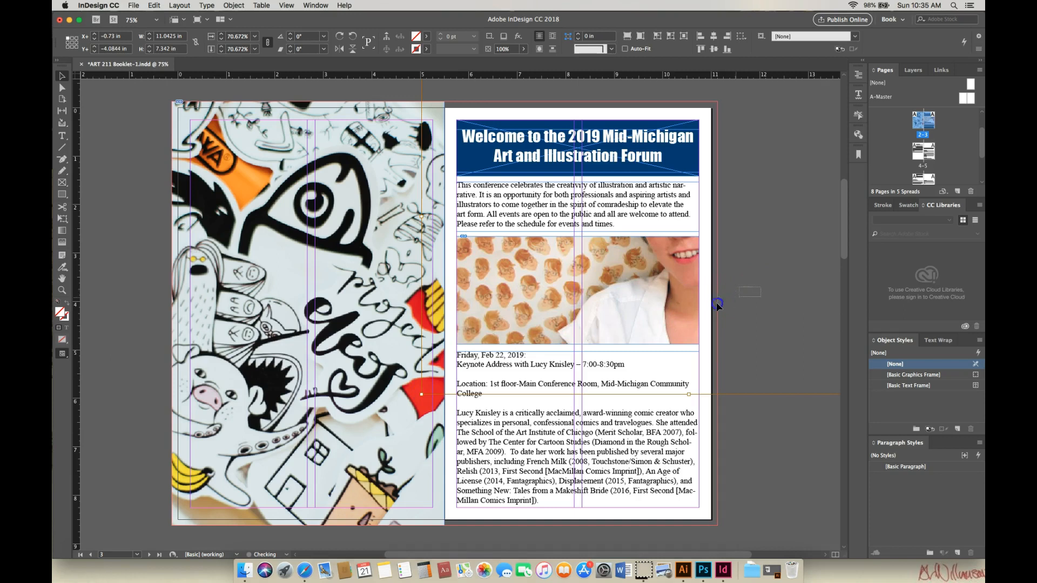
left_click_drag(735, 300, 577, 313)
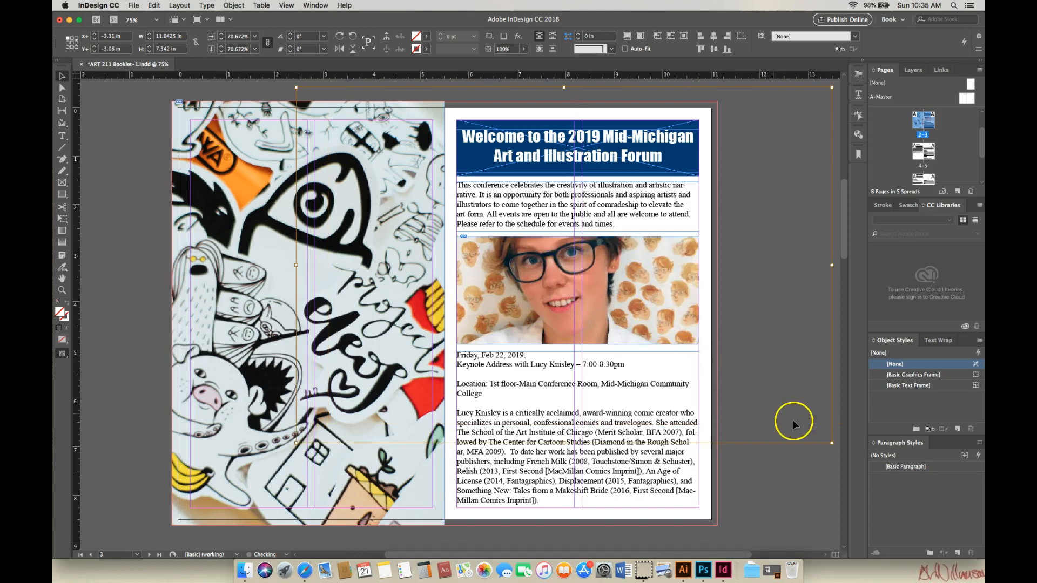
left_click_drag(831, 444, 736, 379)
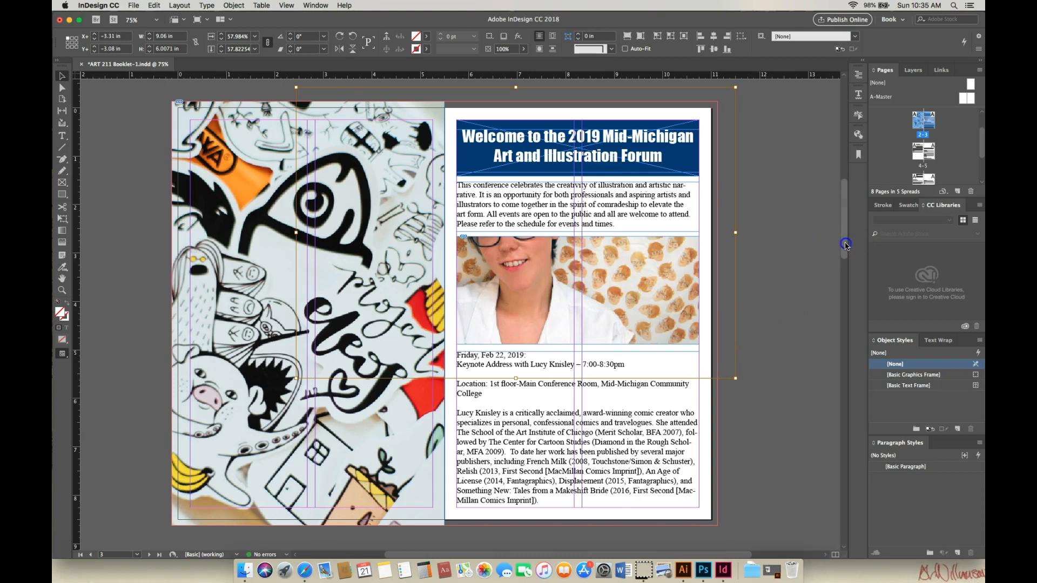
left_click_drag(846, 245, 844, 235)
left_click_drag(736, 139, 703, 161)
left_click_drag(296, 161, 415, 240)
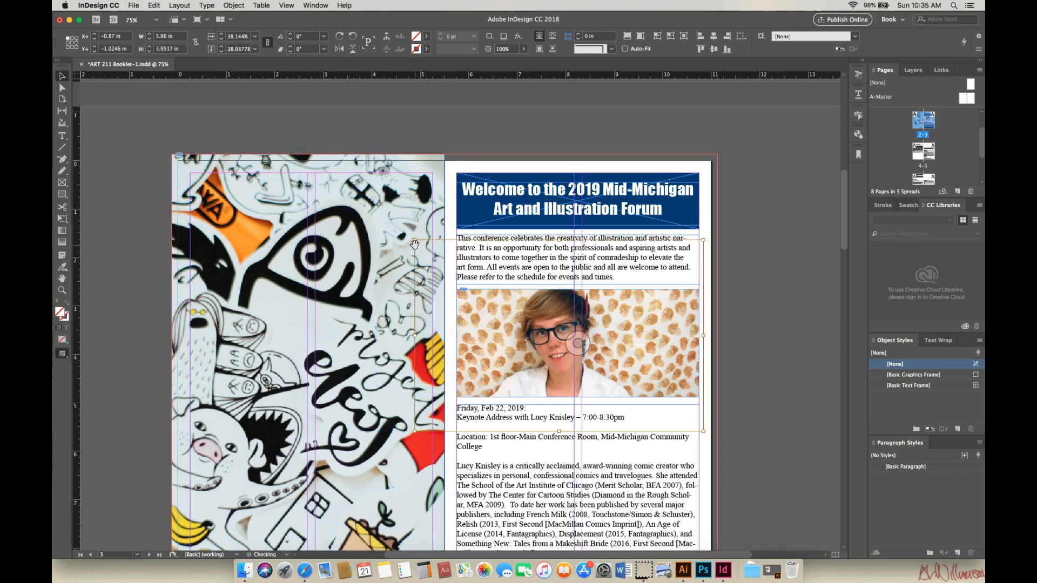
left_click_drag(416, 240, 425, 247)
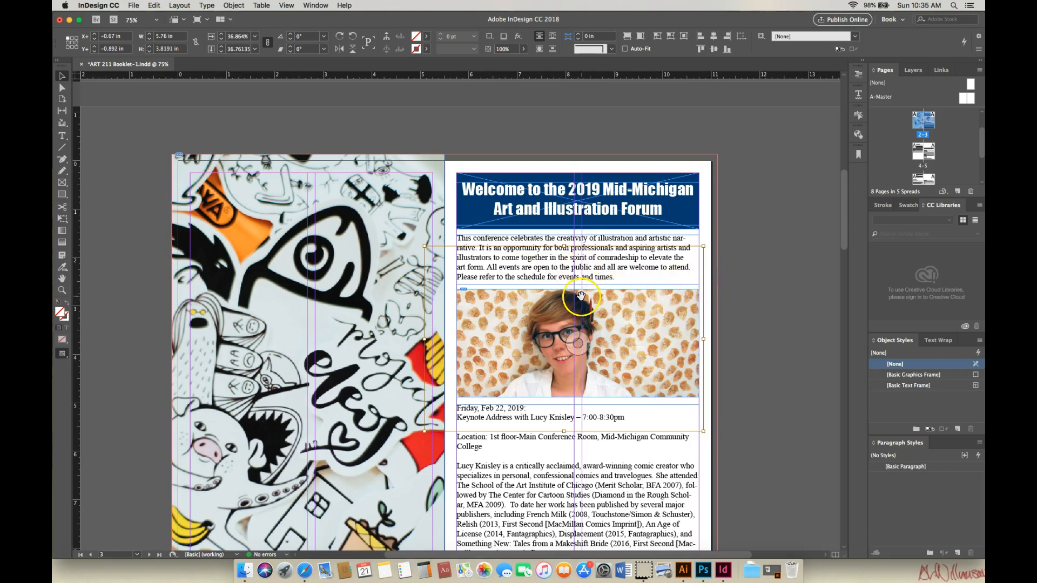
left_click_drag(703, 248, 703, 247)
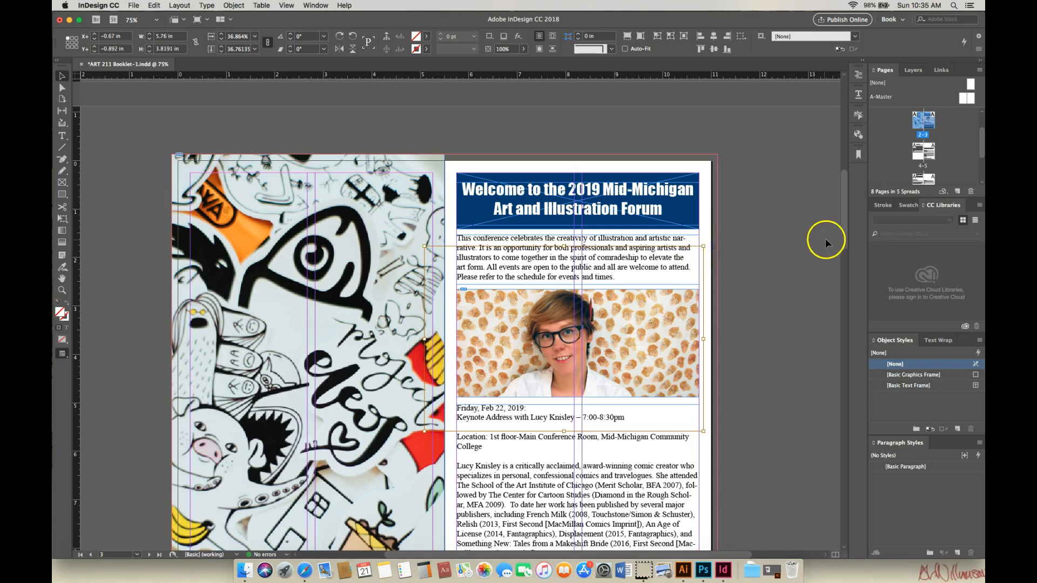
left_click_drag(844, 242, 846, 251)
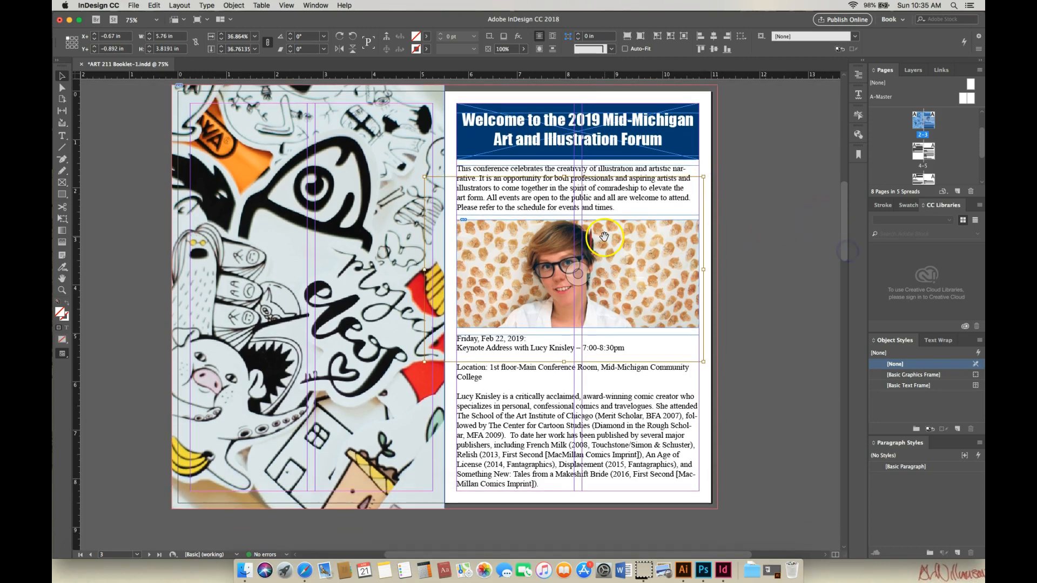
left_click(759, 237)
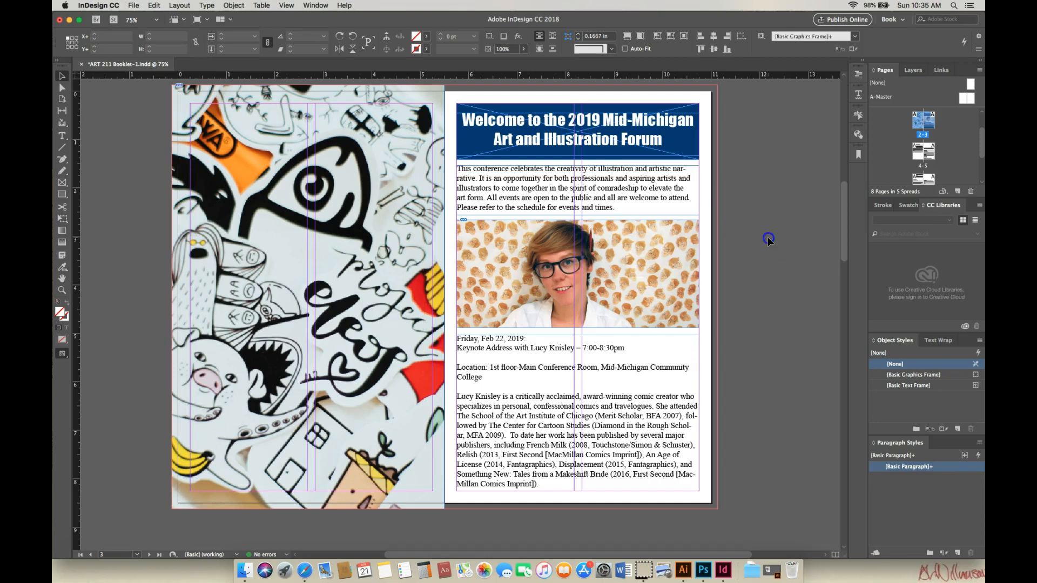
- Raise the upper edge of the portrait's frame to Y 2.56 in, making the frame 2.32 in high
left_click(651, 237)
left_click_drag(579, 217, 578, 215)
left_click(585, 321)
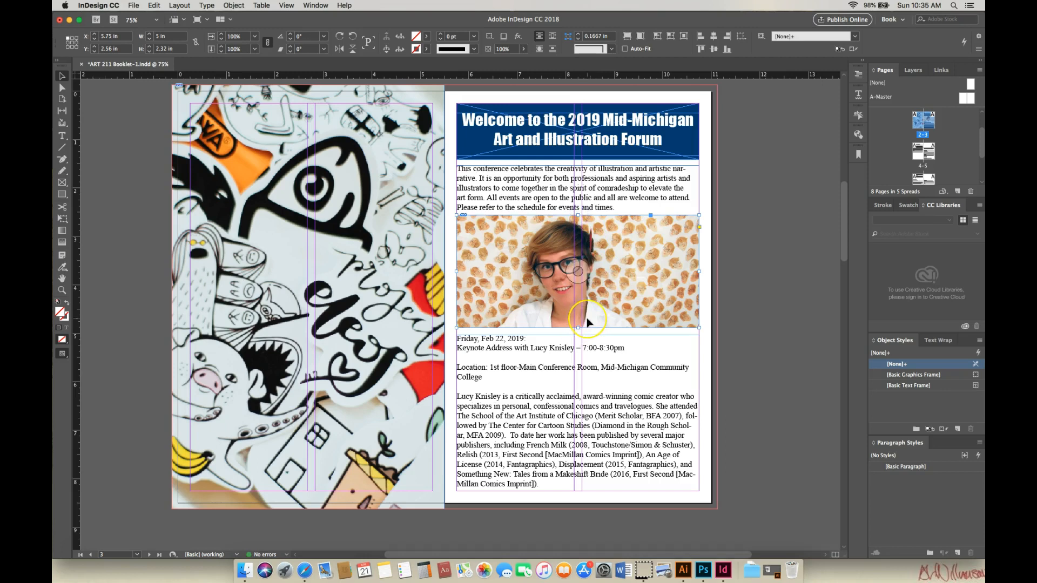
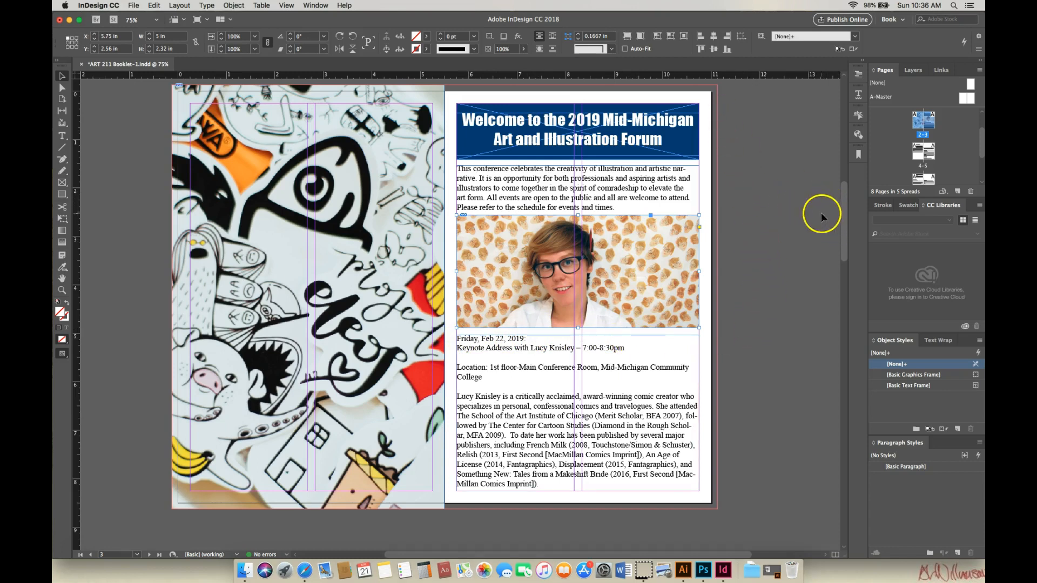
- Copy the bright blue rectangle from the page 1 cover and paste the duplicate onto the pasteboard beside the cover
left_click_drag(846, 223, 858, 171)
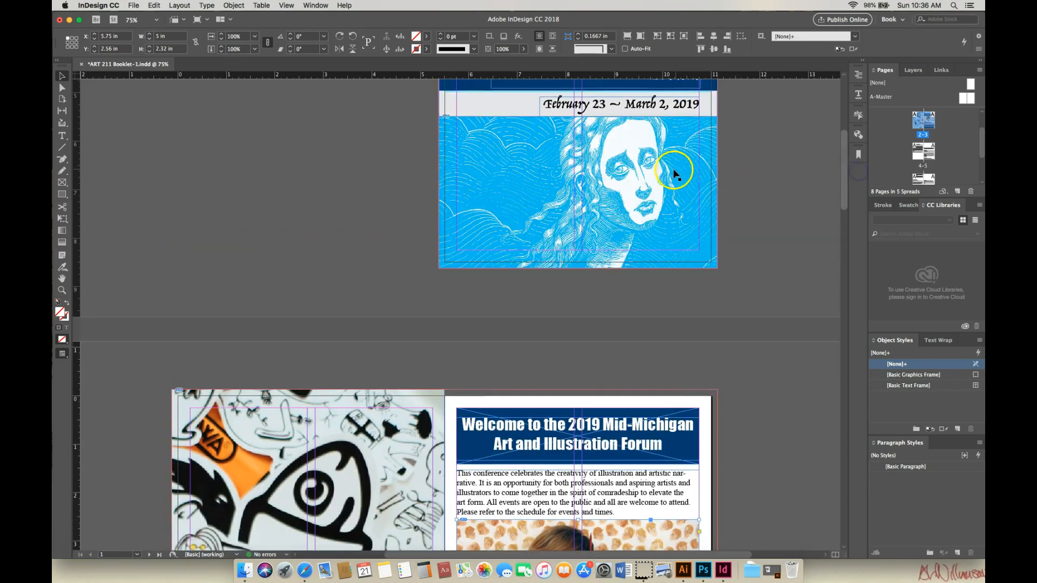
left_click(535, 182)
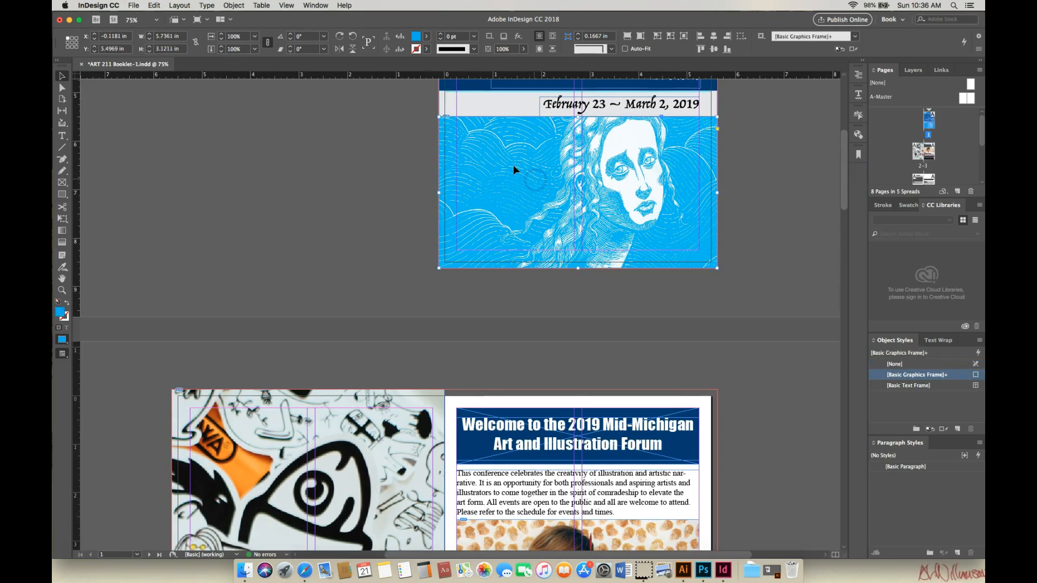
left_click(158, 50)
left_click(154, 6)
left_click(156, 60)
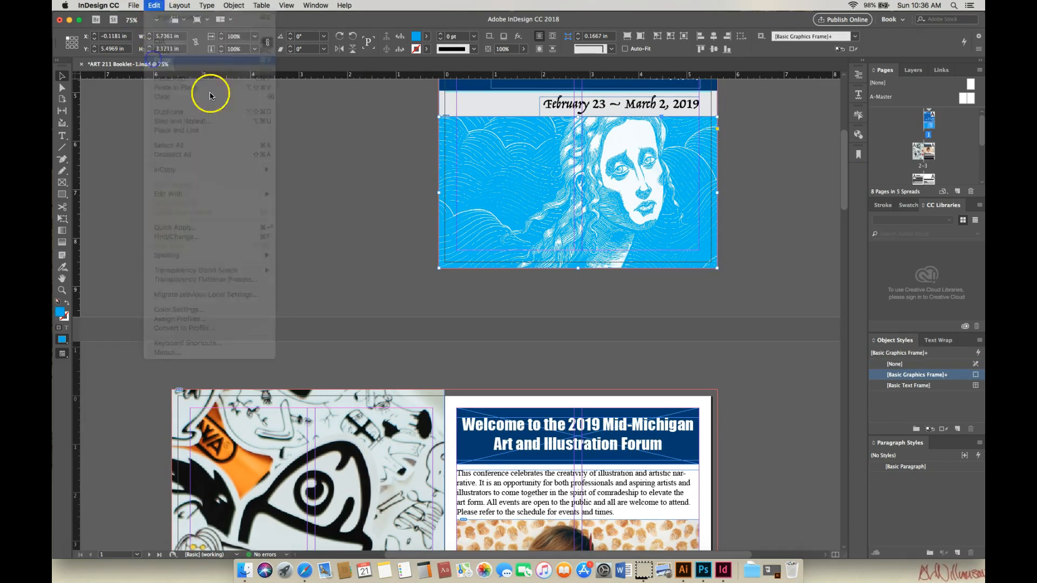
left_click_drag(382, 181, 201, 234)
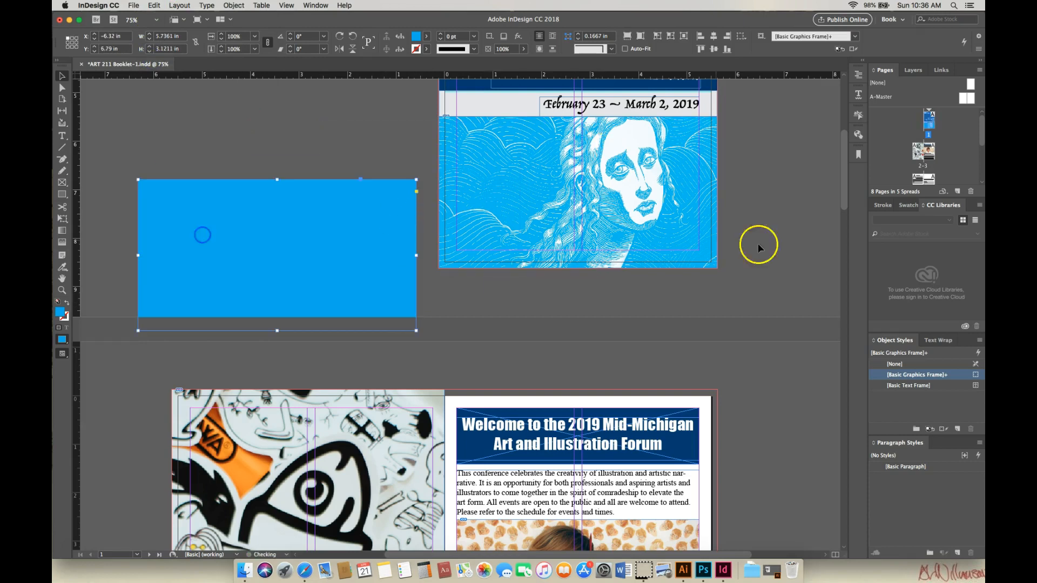
- Move the blue rectangle copy over the keynote date and location lines on page 3 and resize it to about 5 × 1.08 in
scroll(850, 236, "down", 5)
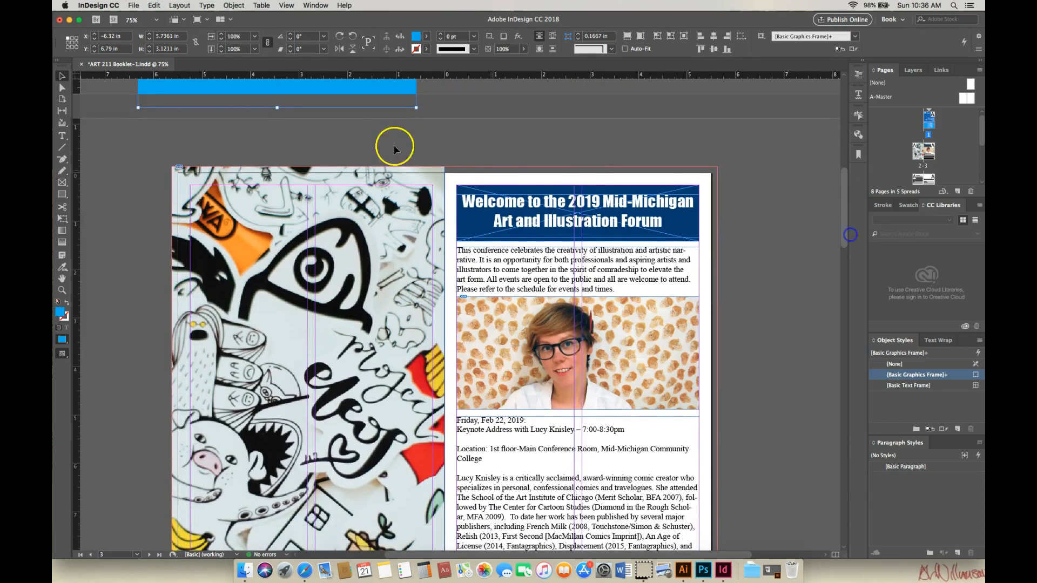
left_click_drag(320, 95, 639, 453)
left_click_drag(735, 316, 696, 419)
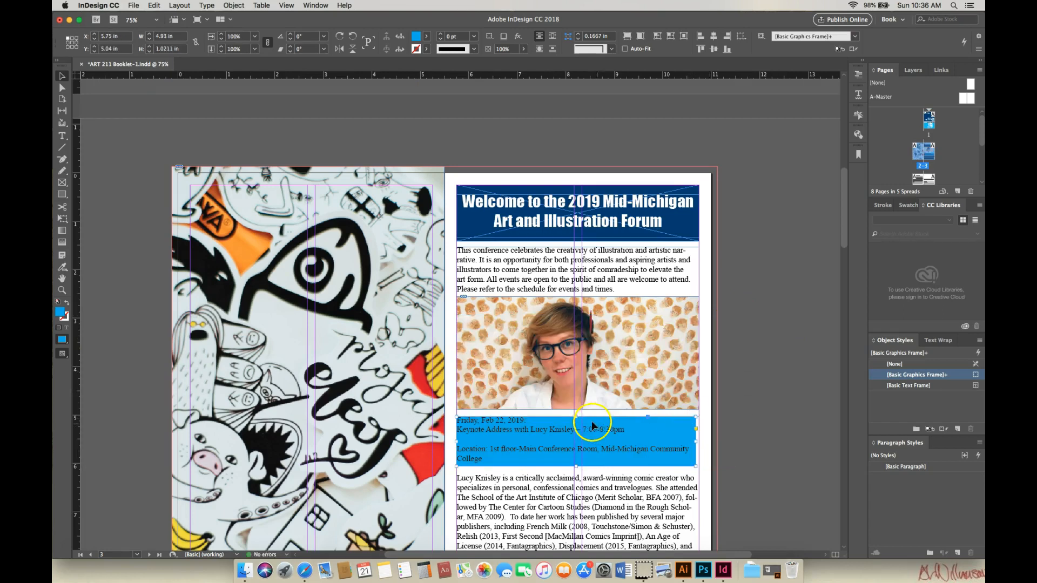
left_click_drag(576, 416, 576, 413)
left_click_drag(845, 235, 843, 255)
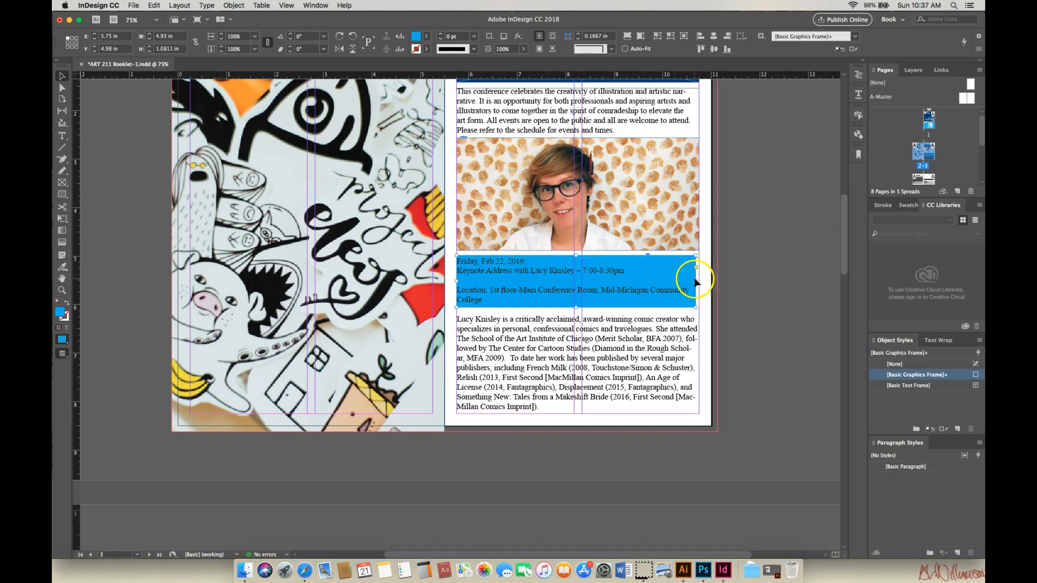
mouse_move(696, 280)
left_mouse_down()
mouse_move(751, 280)
mouse_move(700, 280)
left_mouse_up()
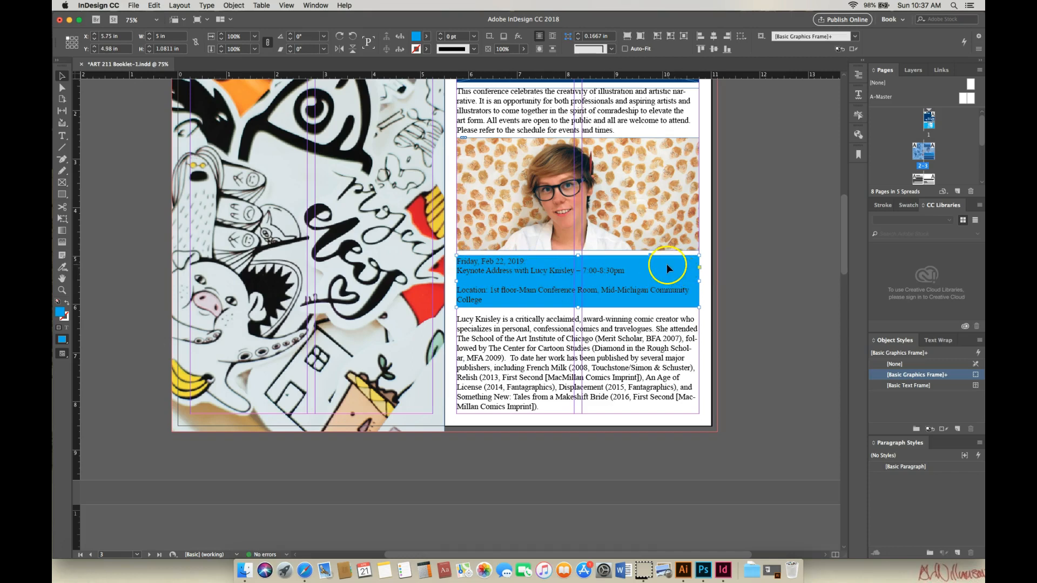
- Copy the keynote's date, title and location lines from the page 3 listing, then delete them from that text frame
left_click(650, 350)
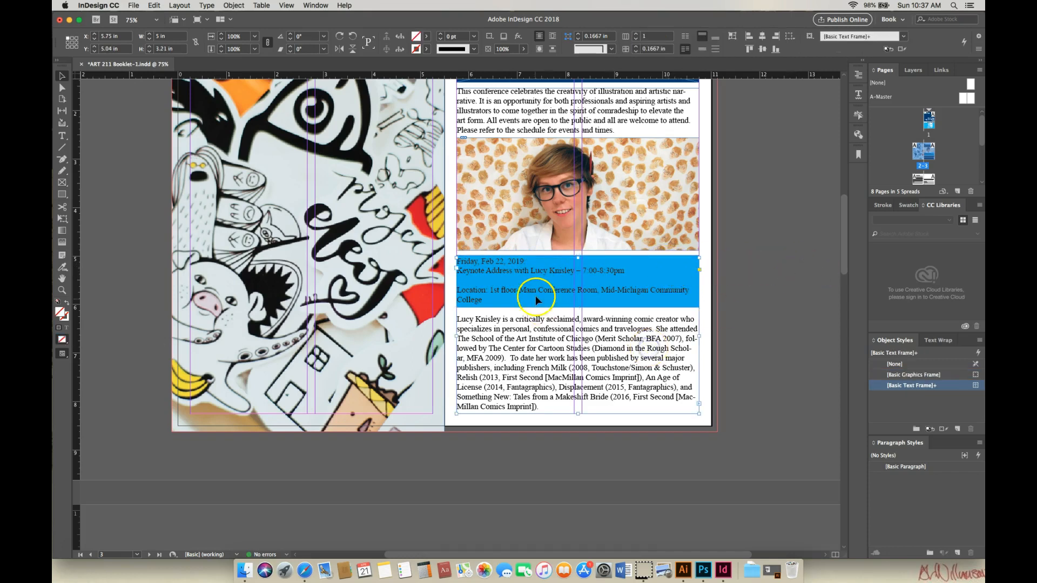
double_click(519, 331)
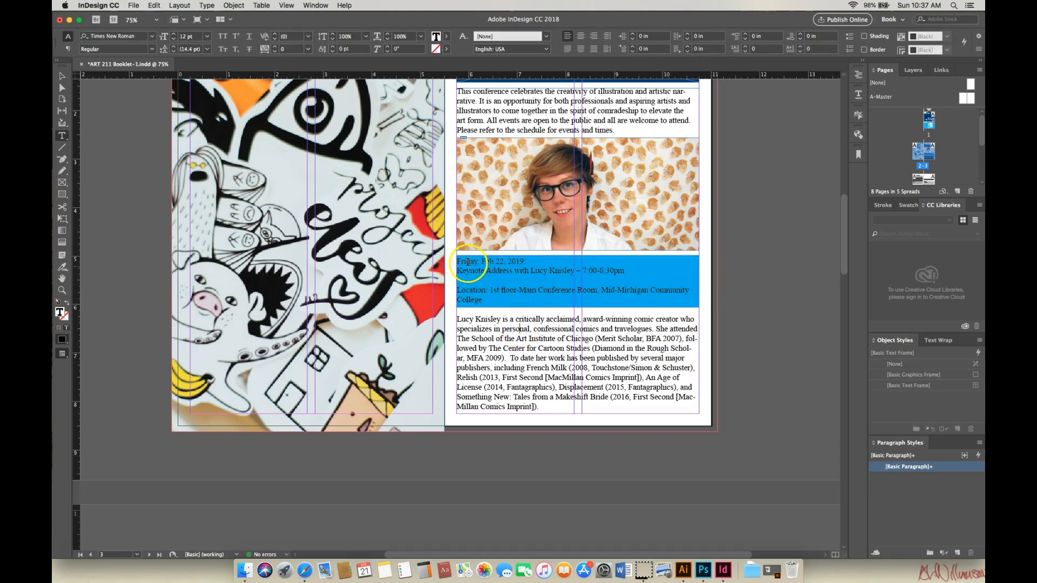
left_click_drag(457, 262, 484, 301)
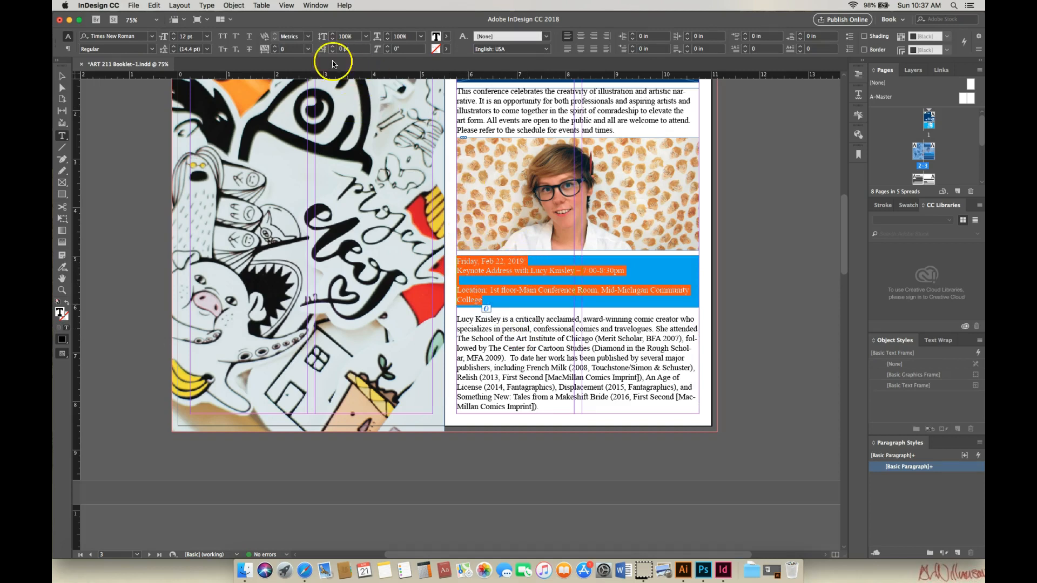
left_click(155, 6)
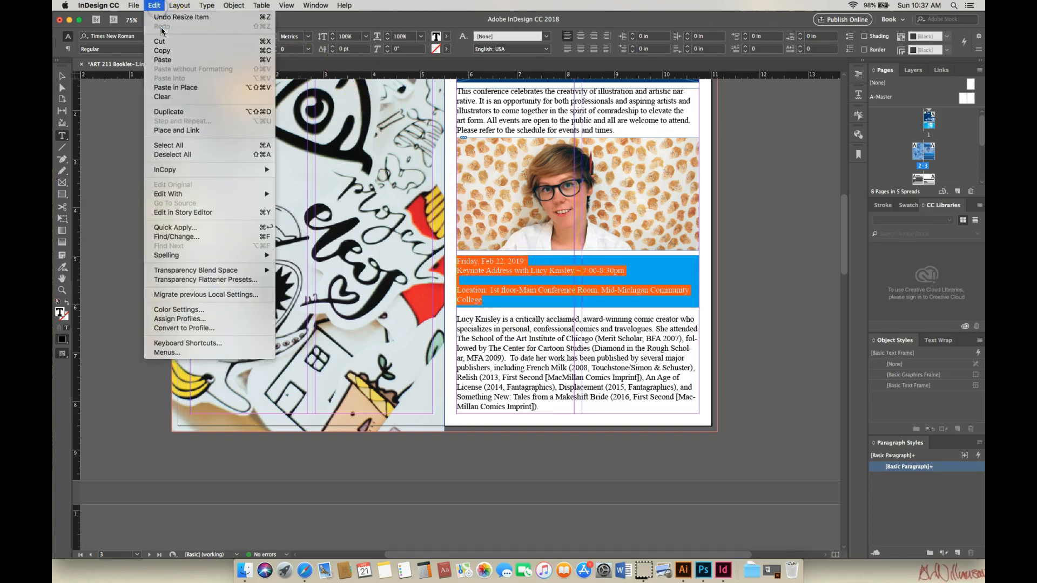
left_click(163, 51)
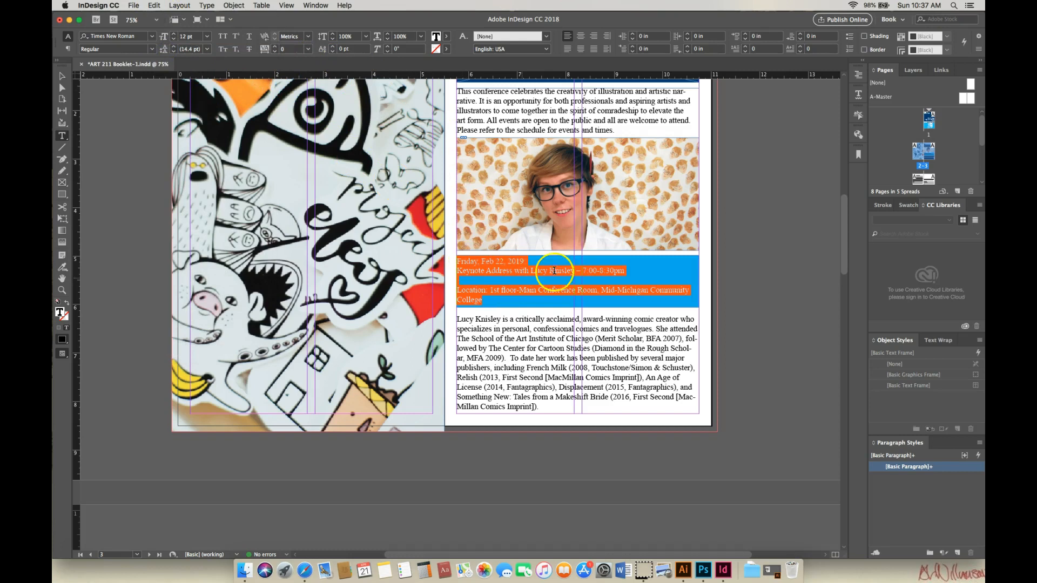
key("BackSpace")
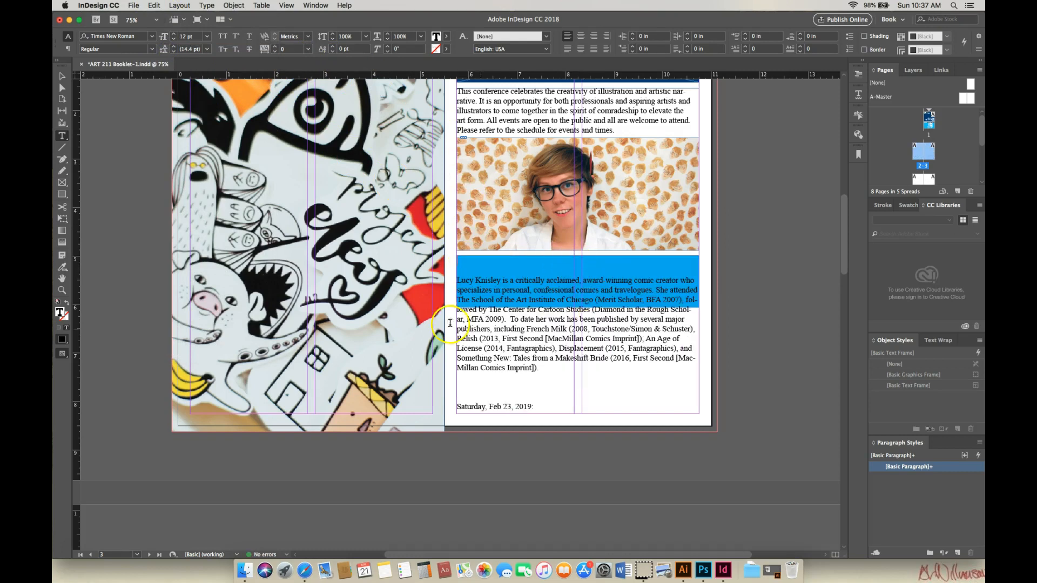
- Lower the upper edge of the page 3 biography text frame to Y 5.84 in, making the frame 2.43 in high
left_click(62, 76)
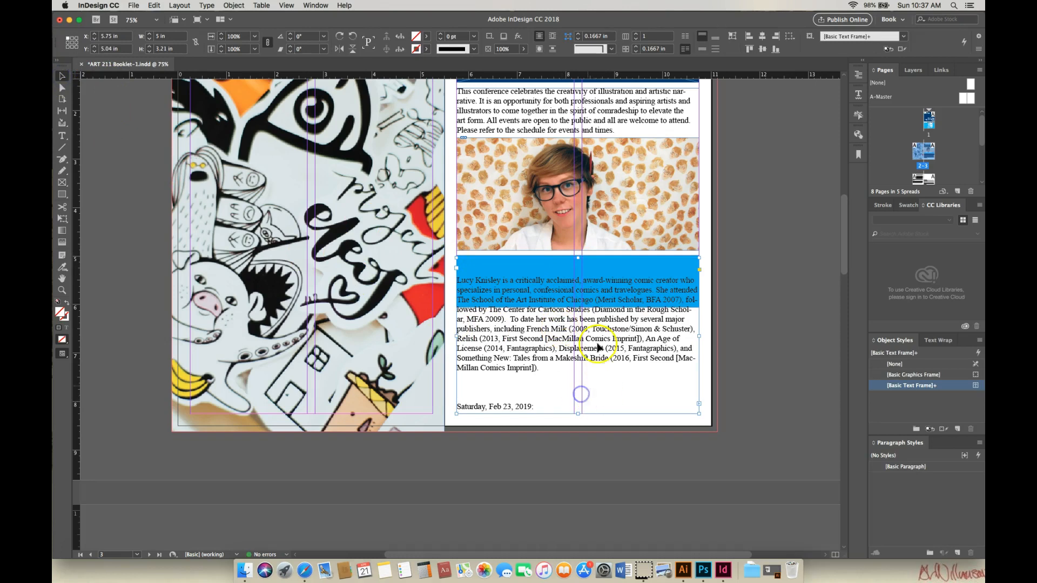
left_click_drag(579, 264, 578, 297)
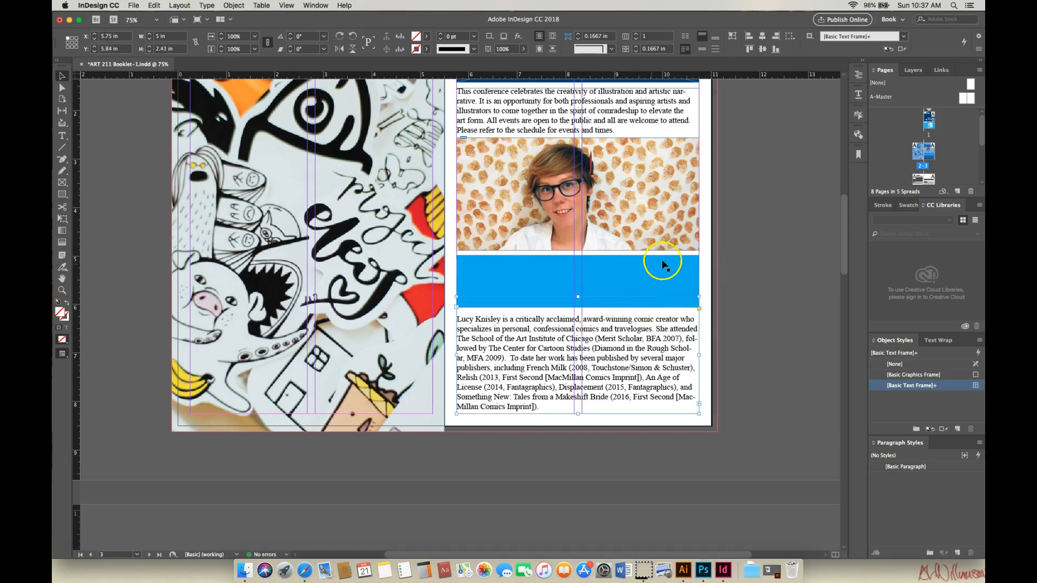
left_click(763, 267)
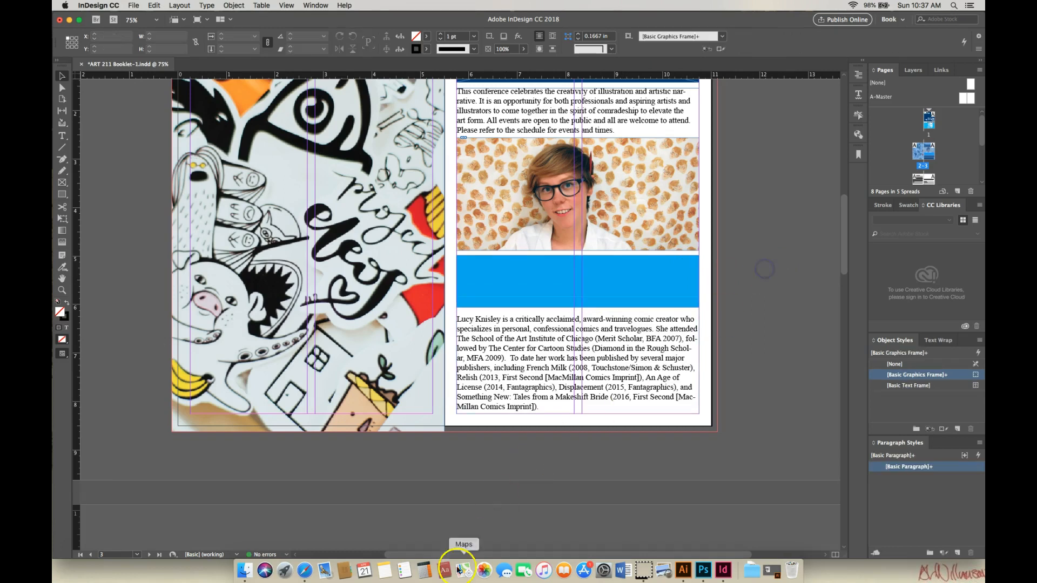
left_click_drag(422, 554, 480, 555)
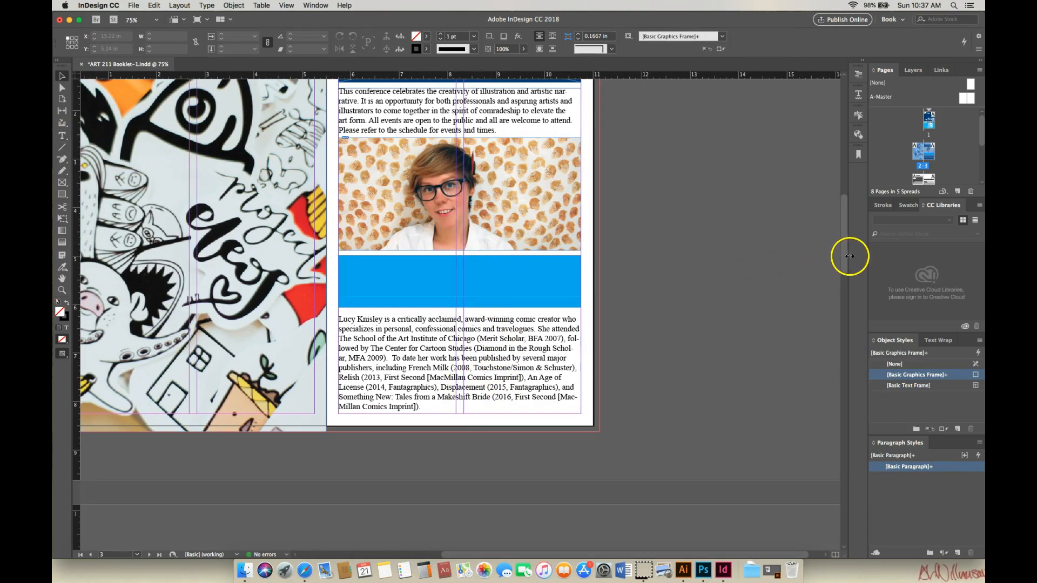
mouse_move(844, 259)
left_mouse_down()
mouse_move(844, 229)
mouse_move(845, 248)
left_mouse_up()
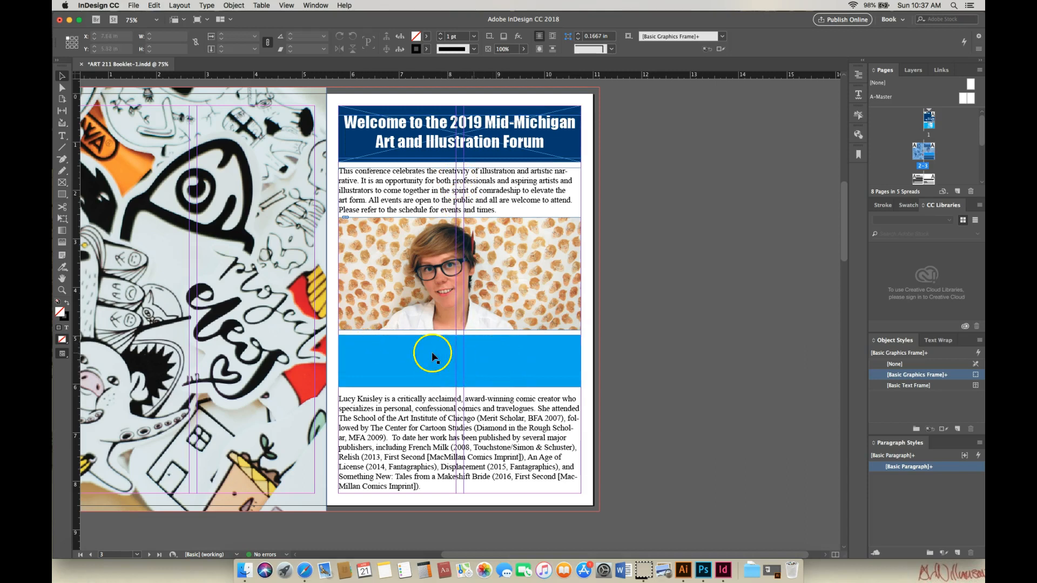
- Draw a text frame about 4.22 × 1.08 in on the pasteboard beside page 3 and paste the copied keynote lines into it
left_click(62, 139)
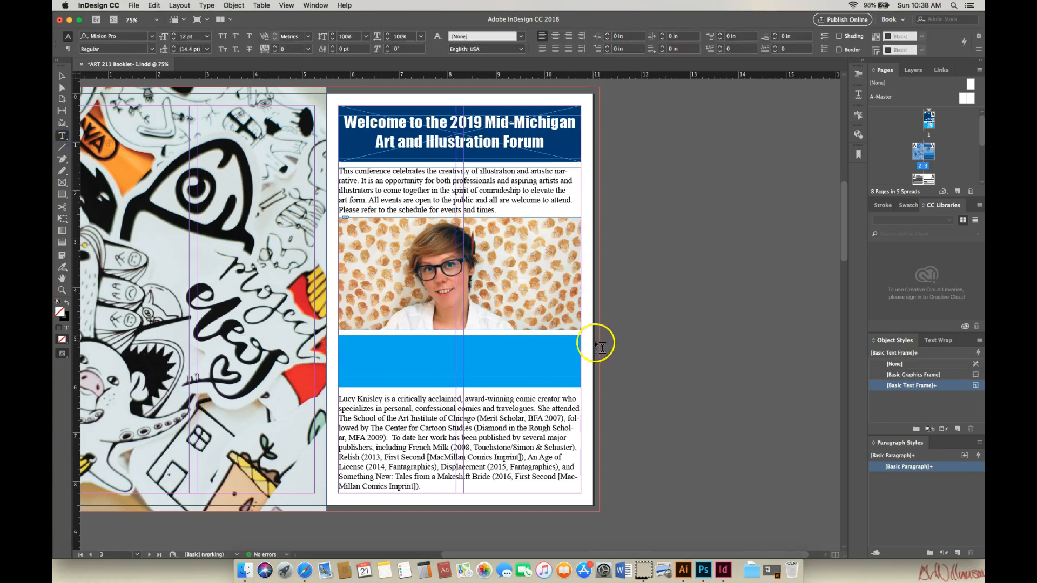
left_click_drag(615, 338, 820, 390)
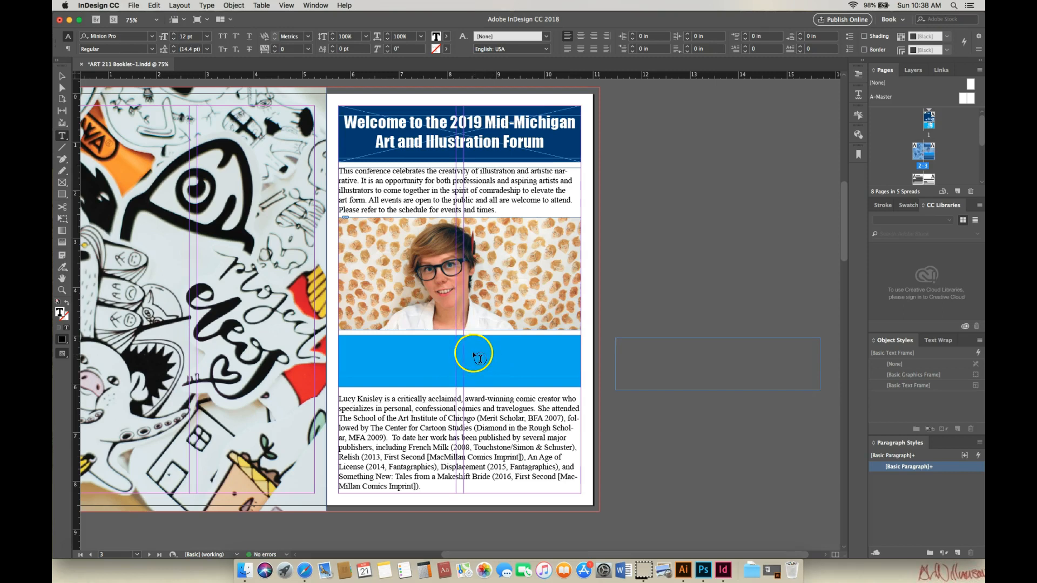
left_click(137, 7)
left_click(160, 6)
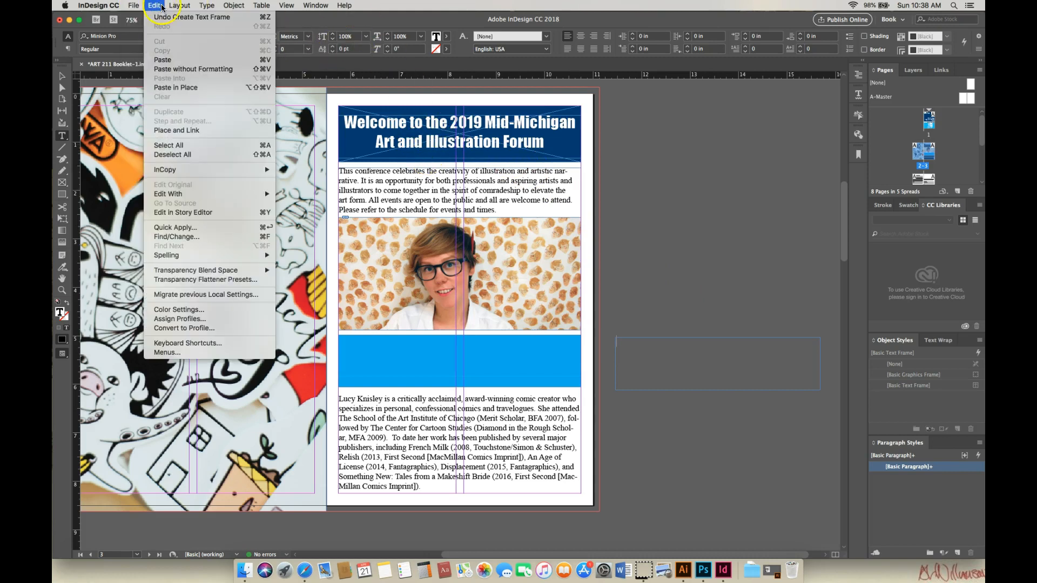
left_click(162, 60)
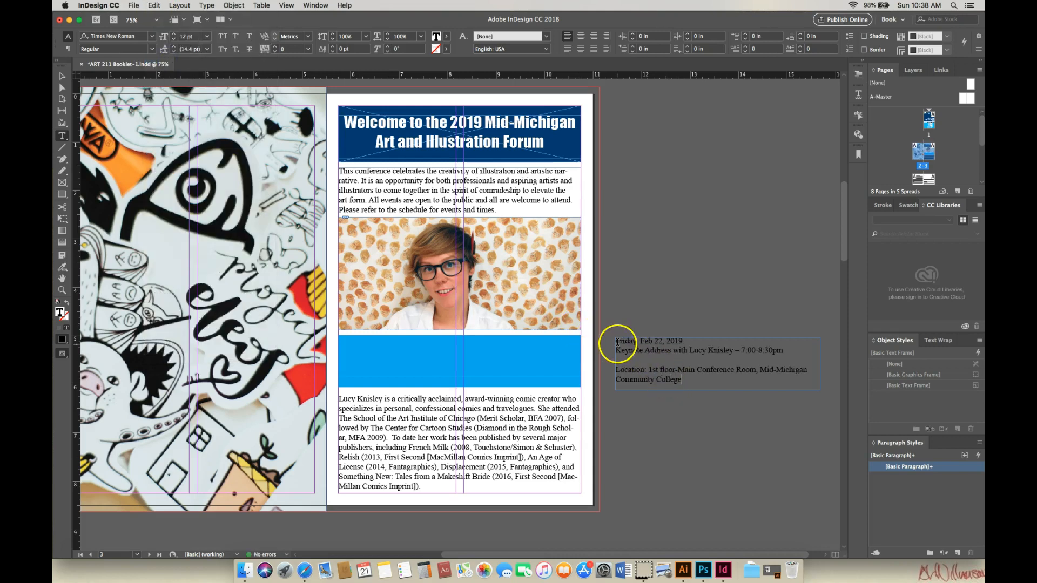
- Format all the pasted keynote lines as centred Impact text at 13 pt
left_click_drag(616, 341, 685, 382)
left_click(152, 36)
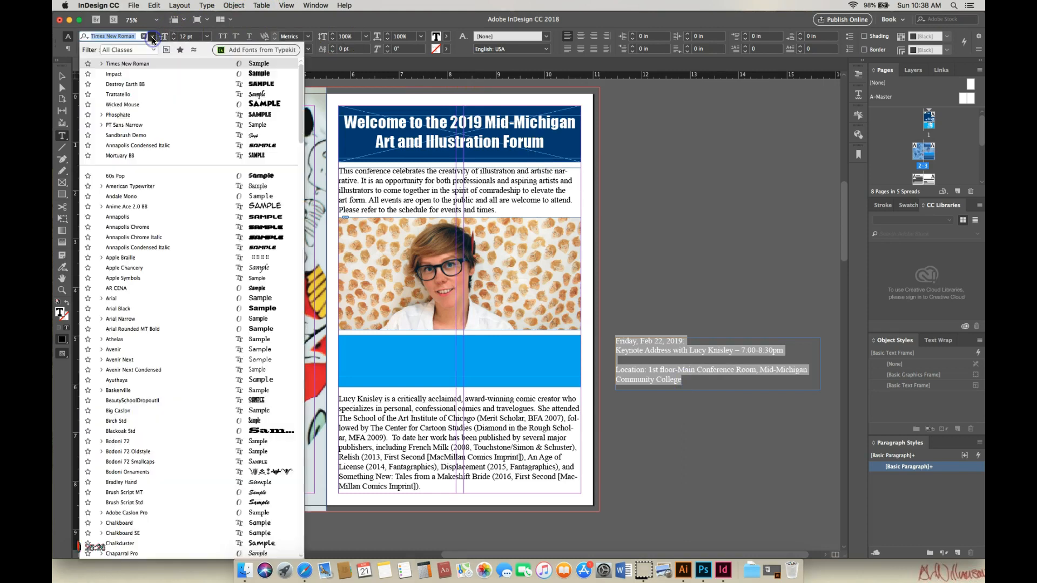
left_click(146, 76)
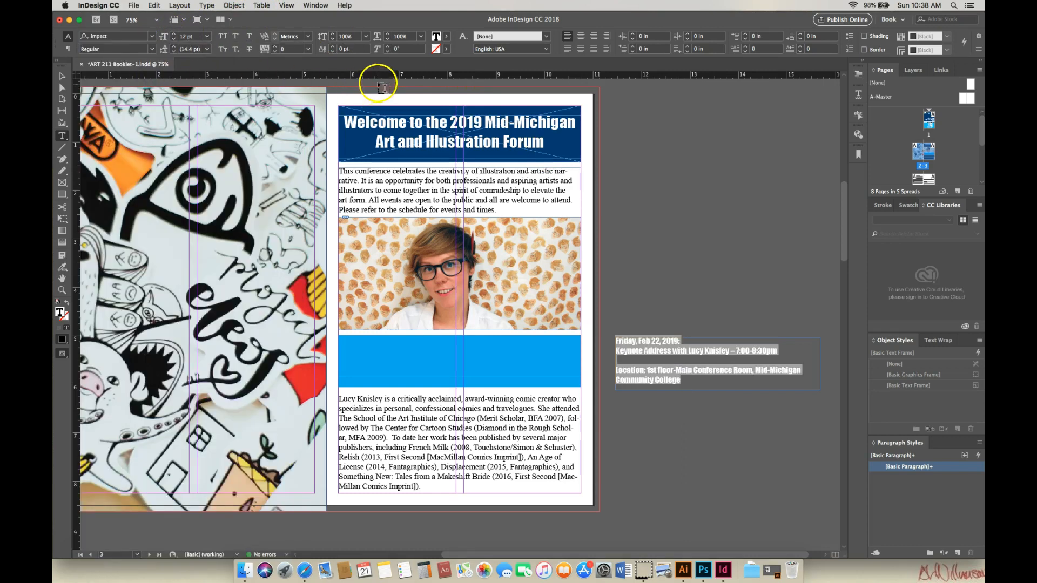
left_click(581, 39)
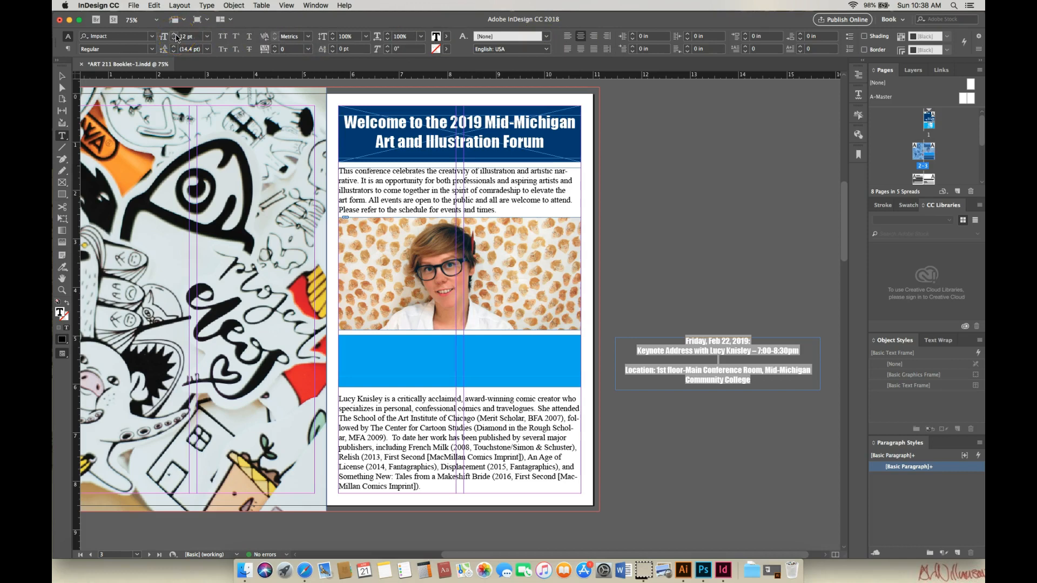
left_click(174, 34)
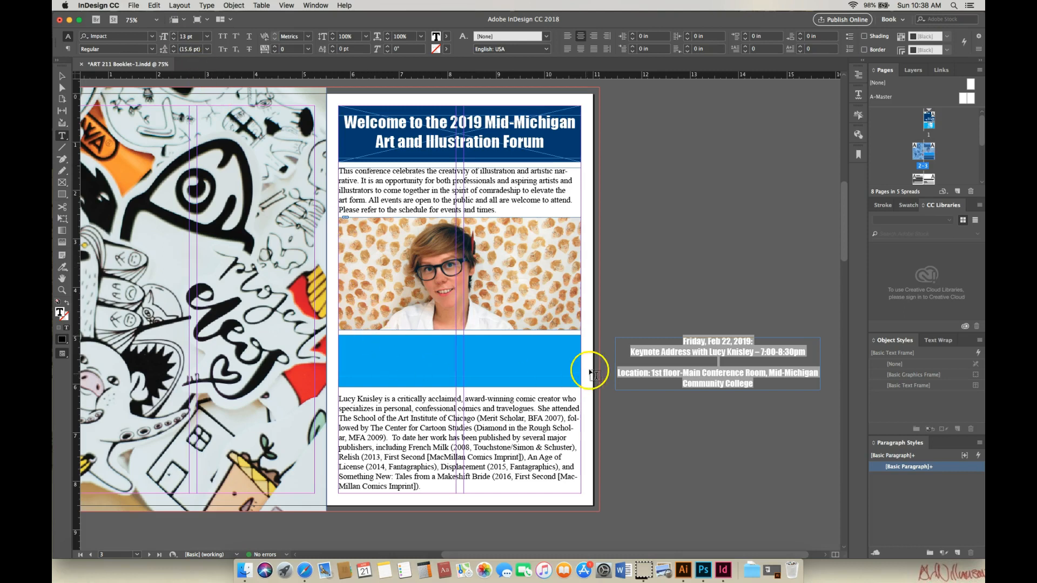
- Delete the blank line above the location line in the pasted keynote text
left_click(618, 372)
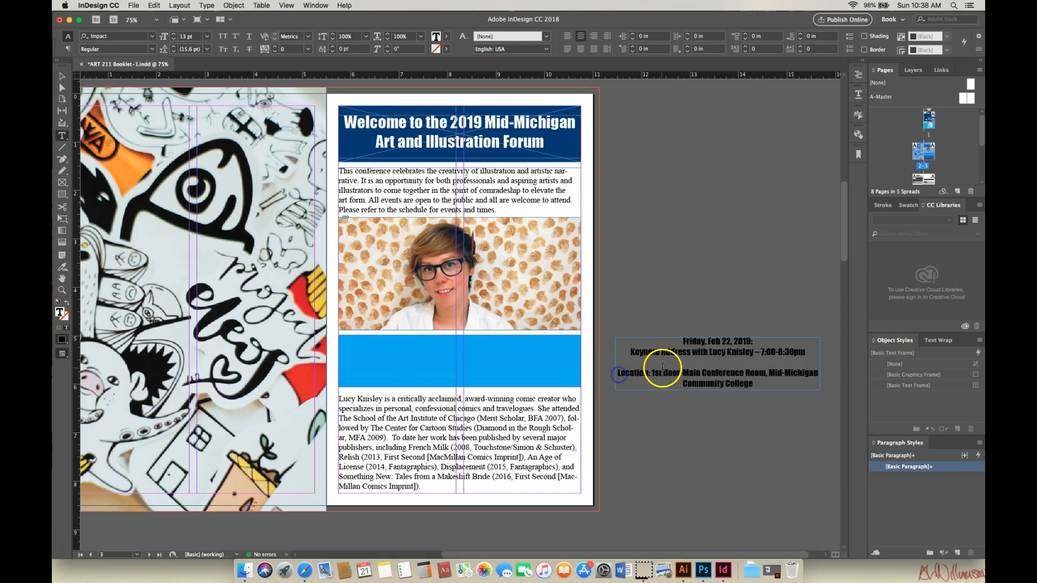
left_click_drag(683, 341, 758, 384)
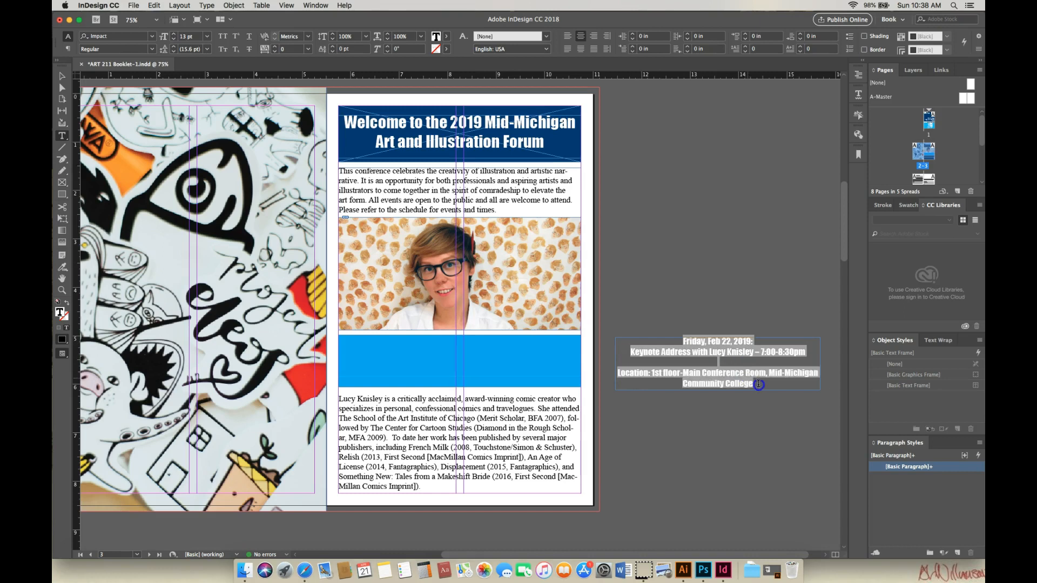
left_click(619, 371)
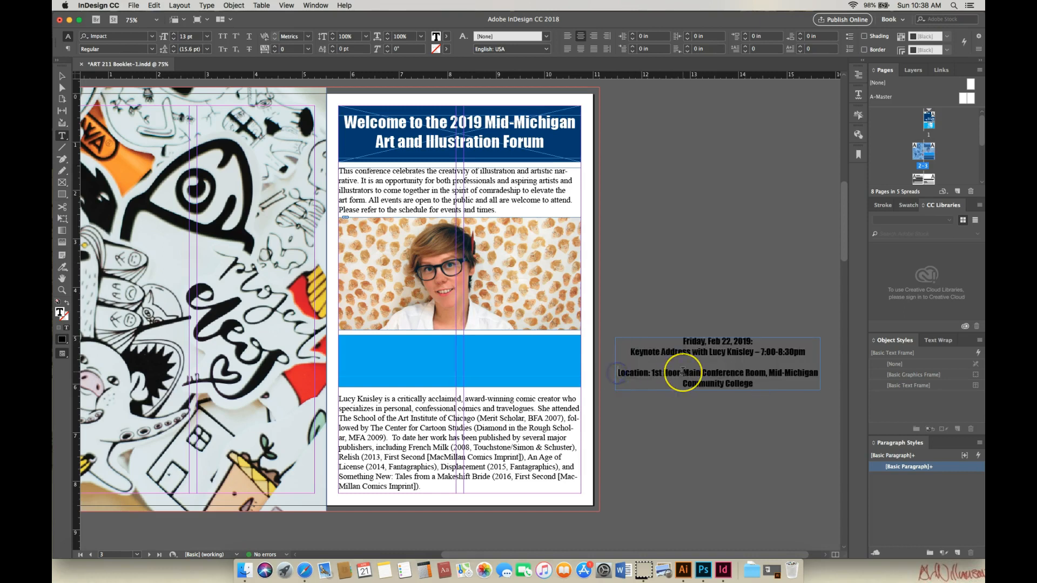
key("BackSpace")
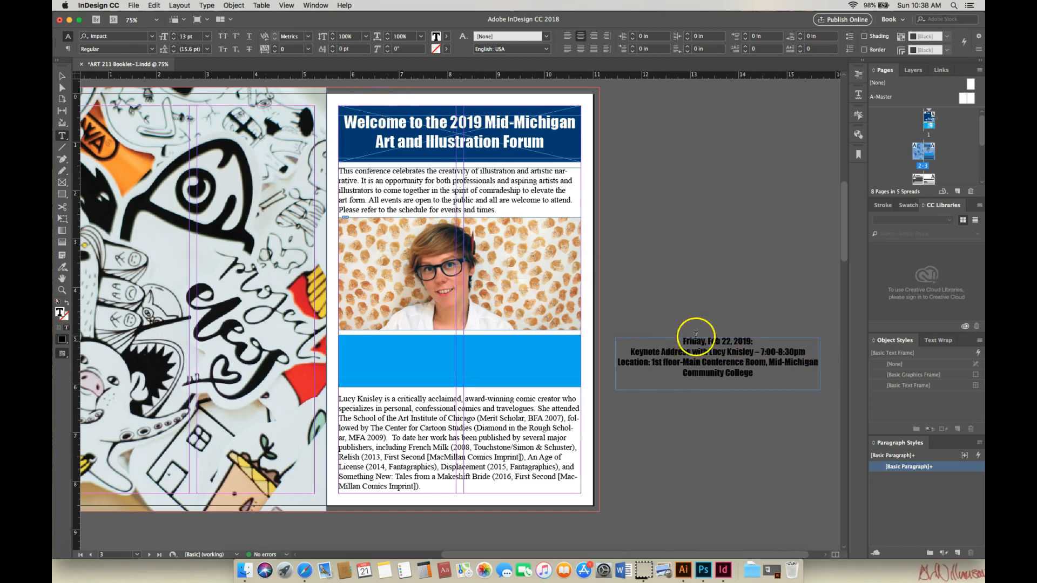
- Fill all the keynote text on the pasteboard with the Paper swatch
left_click_drag(684, 341, 758, 381)
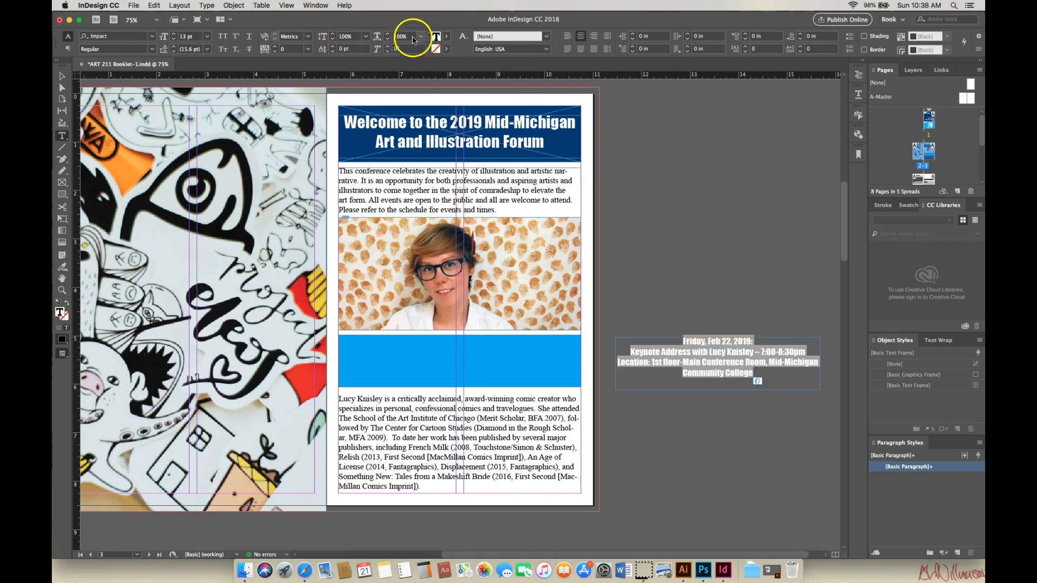
left_click(448, 37)
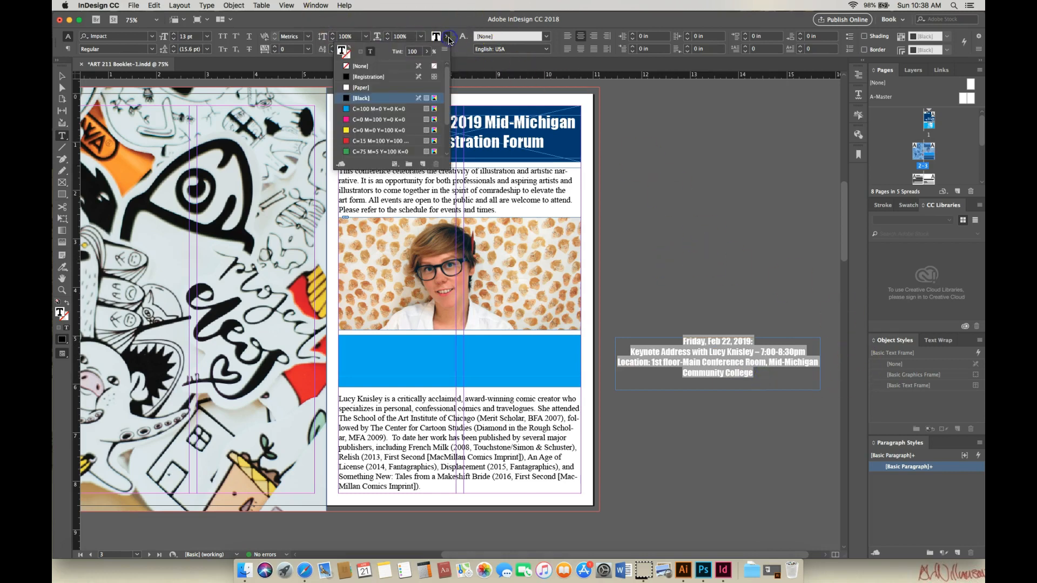
left_click(360, 87)
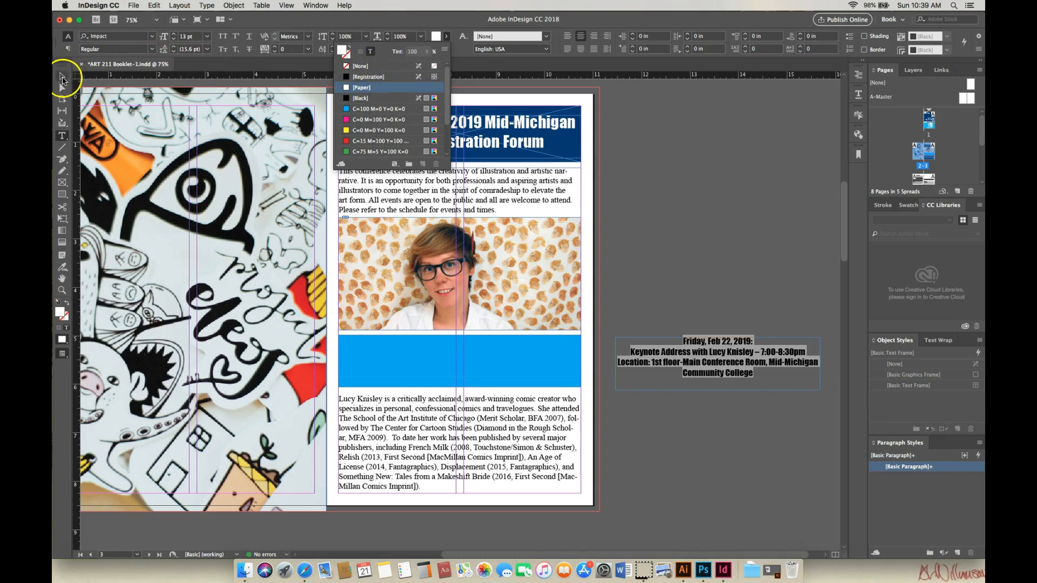
- Resize the keynote text frame to about 4.24 × 0.875 in and centre it over page 3's blue rectangle at X 6.13, Y 5.14 in
left_click(62, 76)
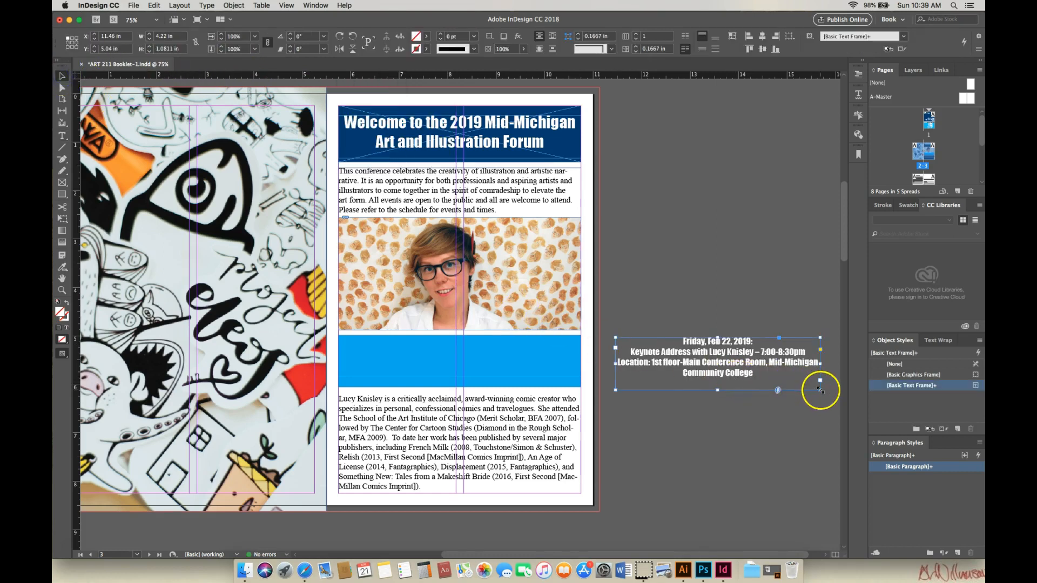
left_click_drag(821, 389, 821, 380)
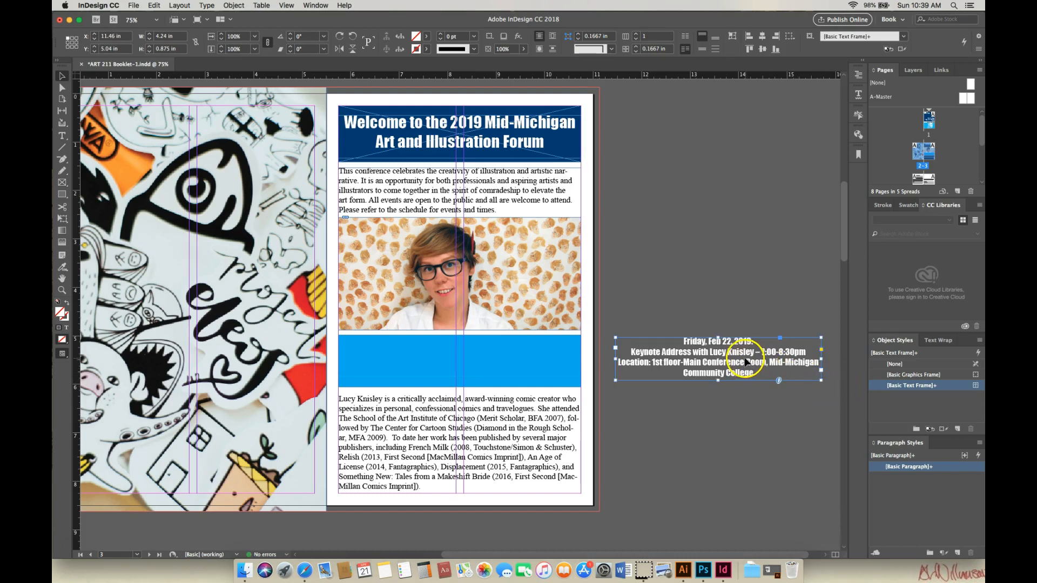
left_click_drag(745, 361, 480, 360)
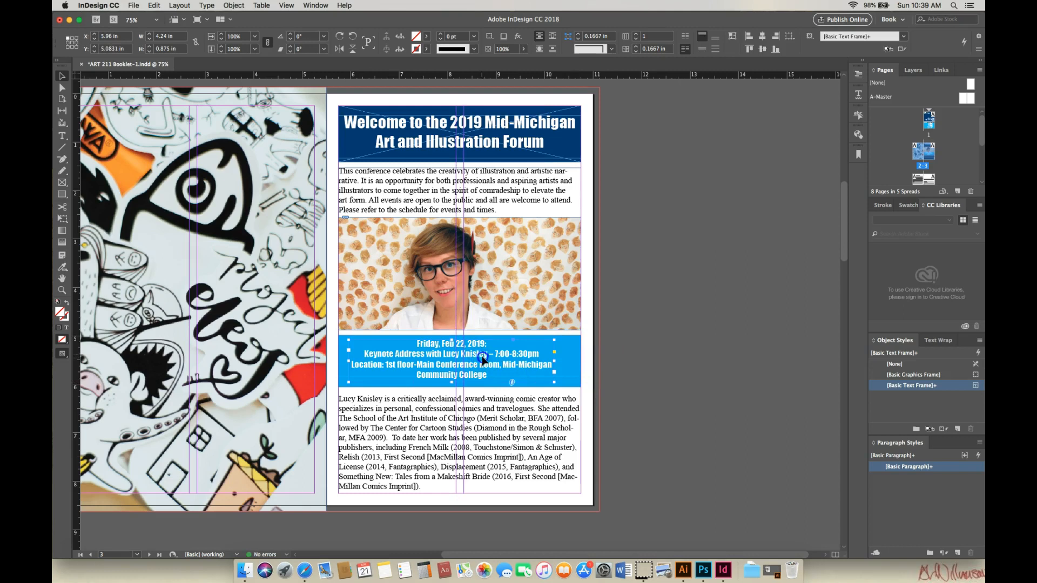
left_click_drag(556, 353, 563, 344)
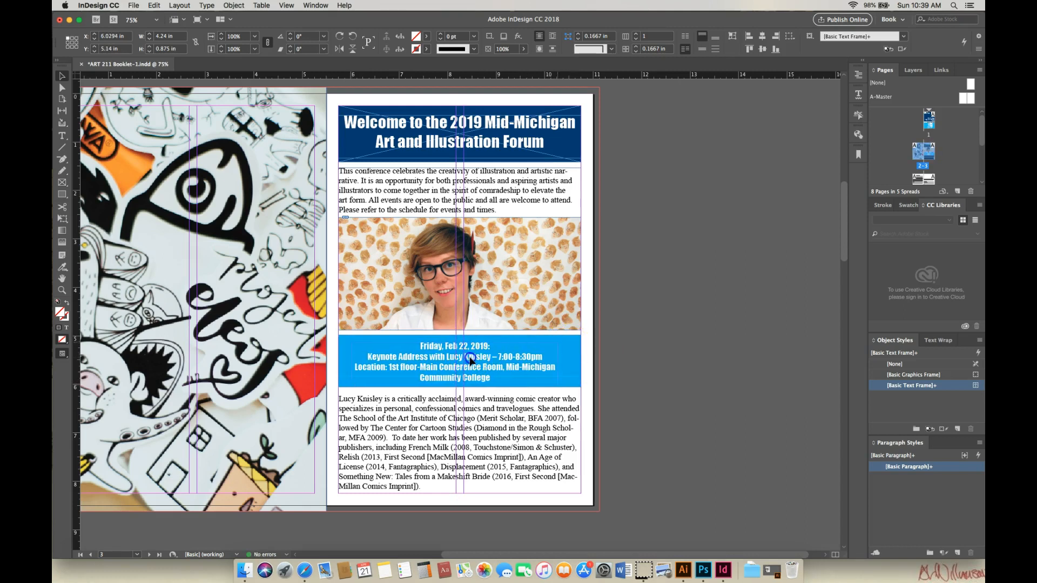
left_click_drag(470, 359, 472, 359)
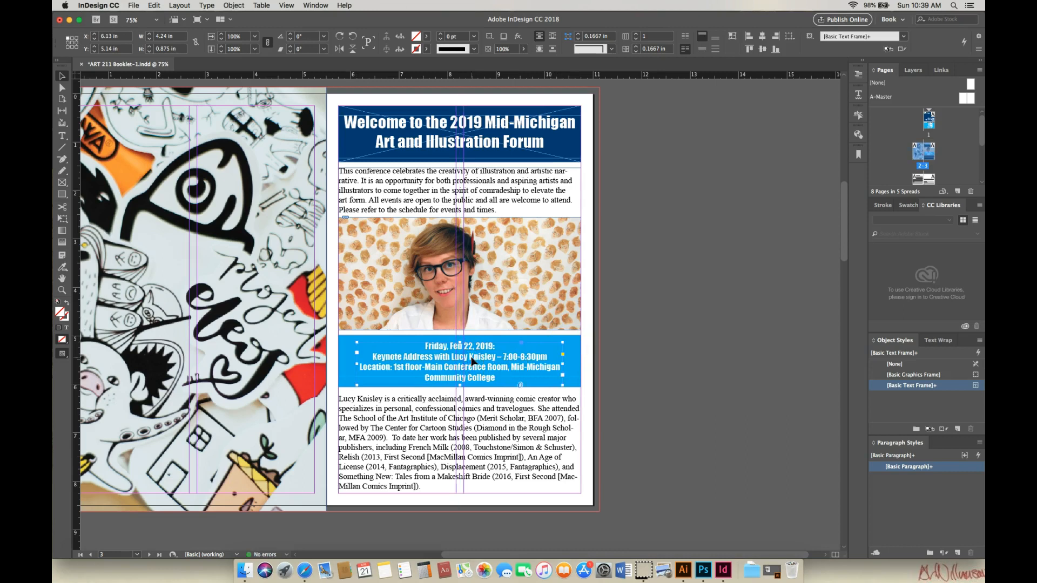
left_click(679, 341)
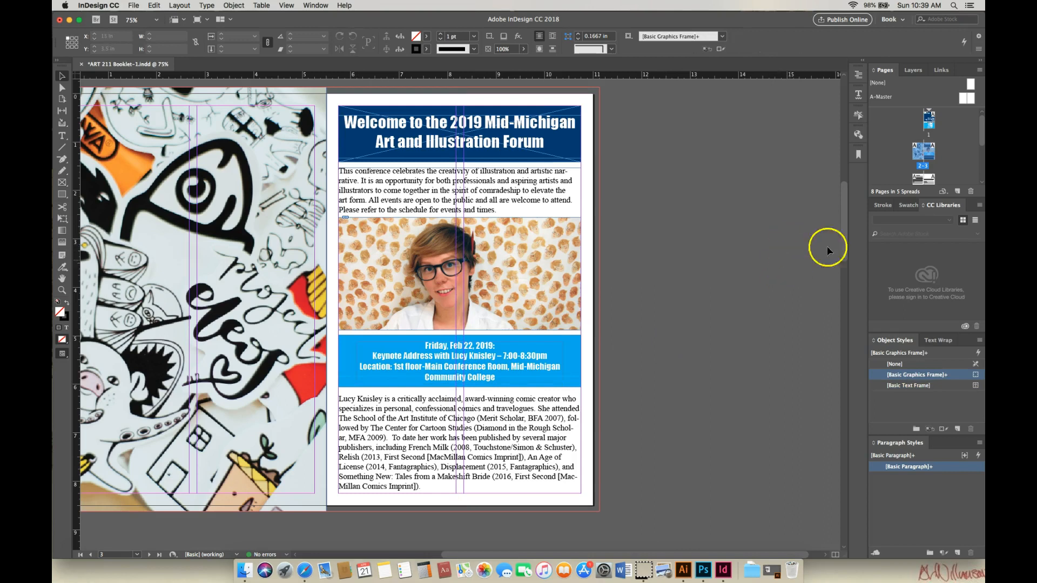
- Move the page 4 text frame down to the bottom margin and raise its upper edge to Y 3.07 in, making it 5.18 in high
mouse_move(846, 246)
left_mouse_down()
mouse_move(847, 294)
mouse_move(854, 262)
left_mouse_up()
scroll(854, 262, "up", 5)
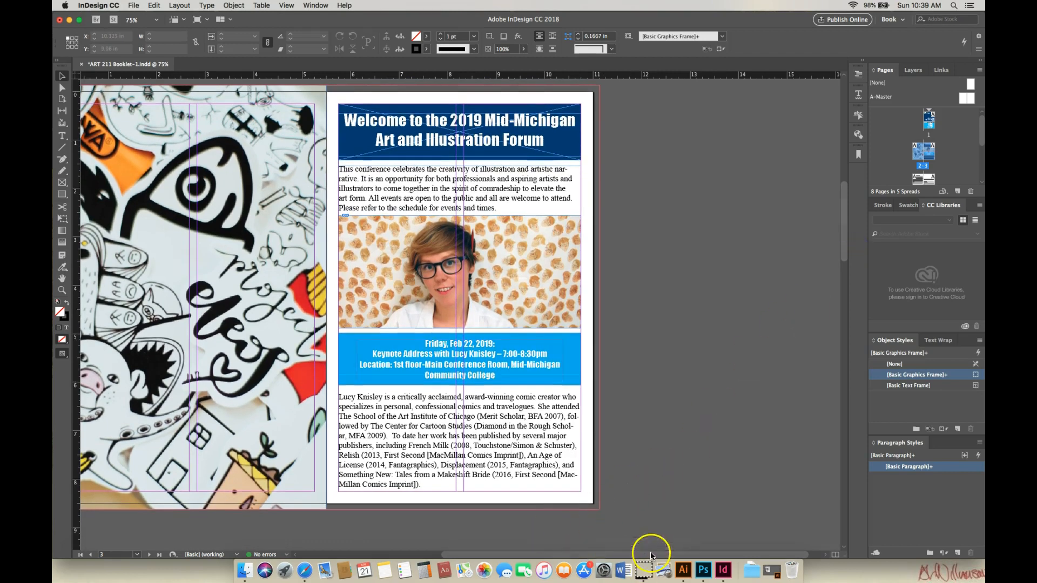
scroll(651, 555, "left", 5)
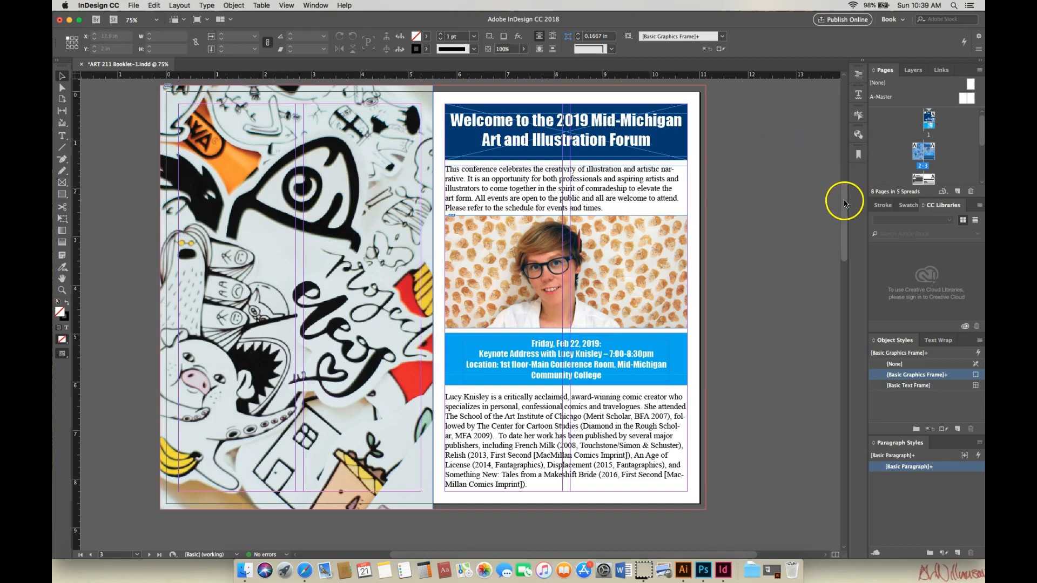
left_click_drag(845, 202, 866, 293)
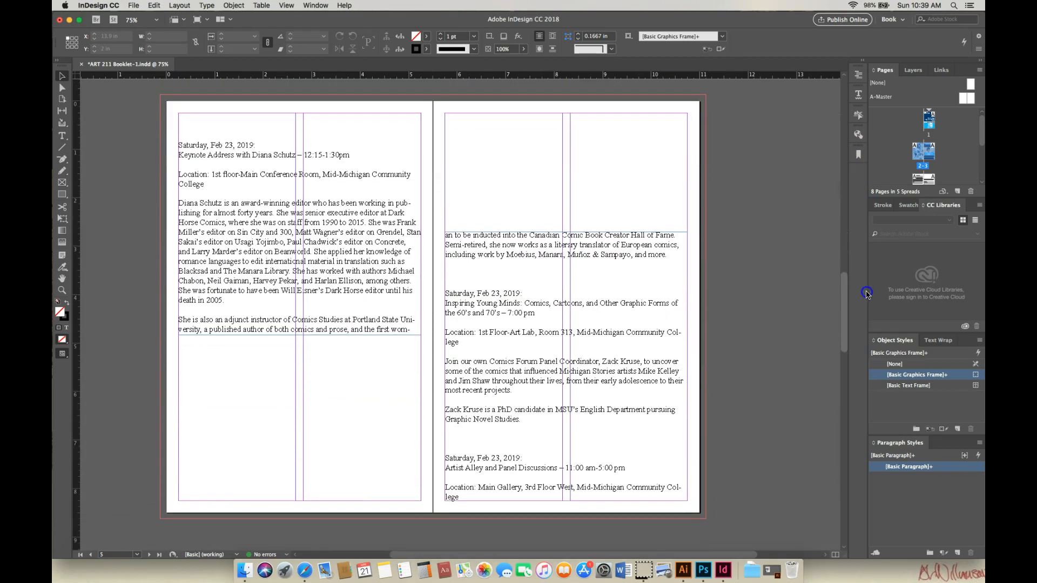
left_click_drag(858, 297, 882, 303)
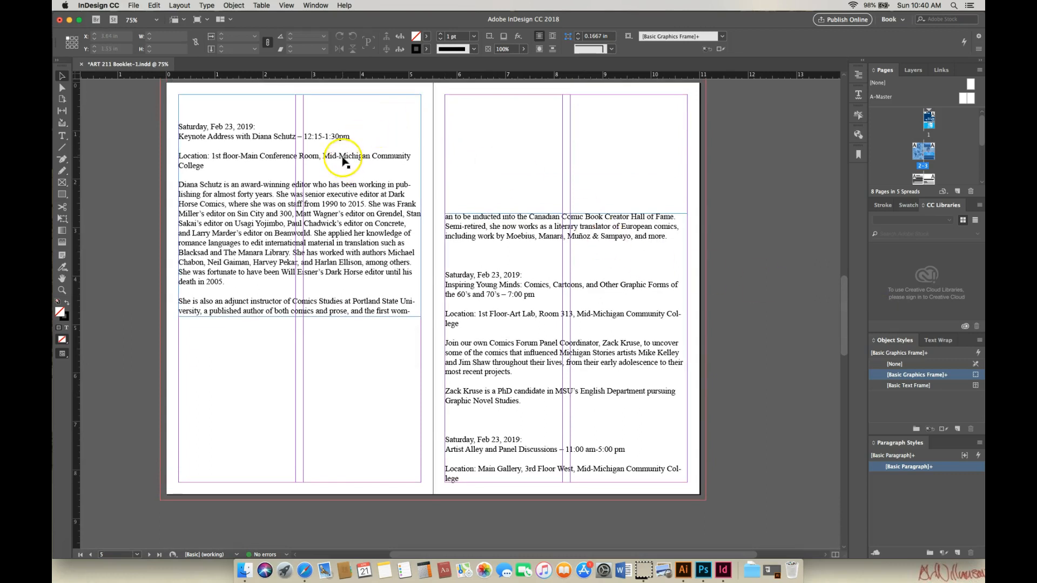
left_click(337, 204)
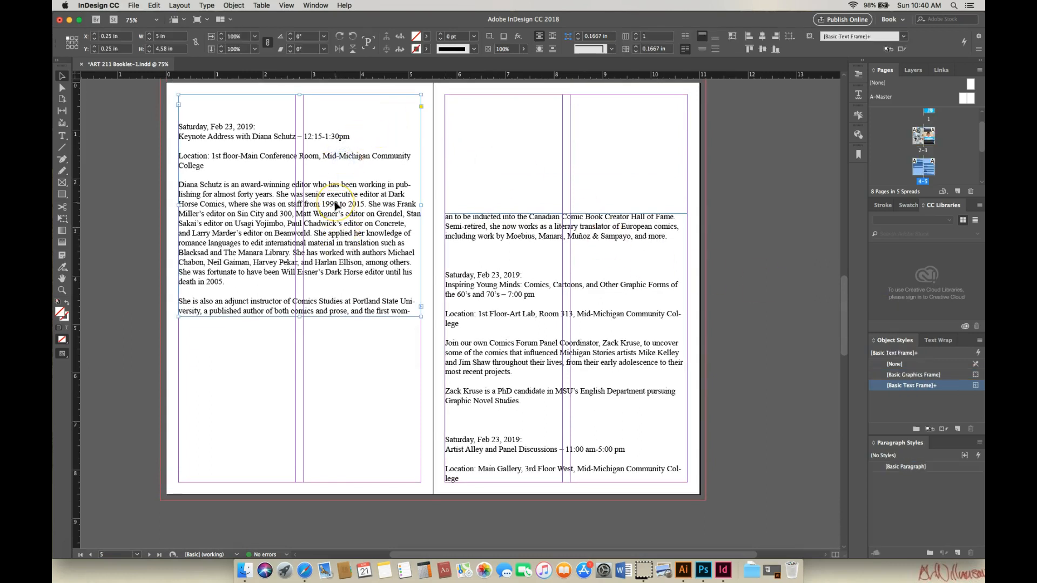
left_click_drag(337, 205, 335, 371)
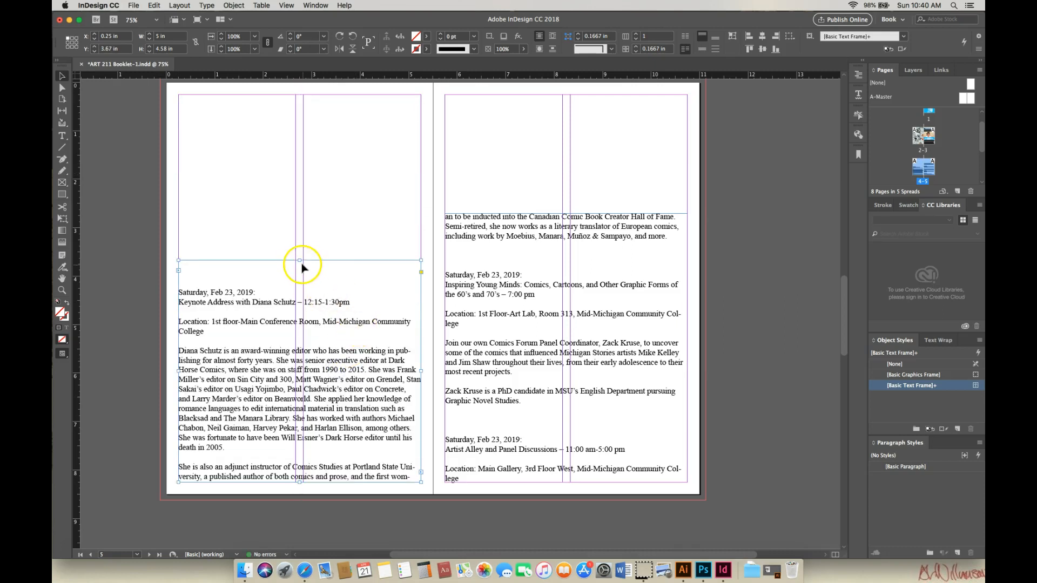
left_click_drag(301, 260, 305, 231)
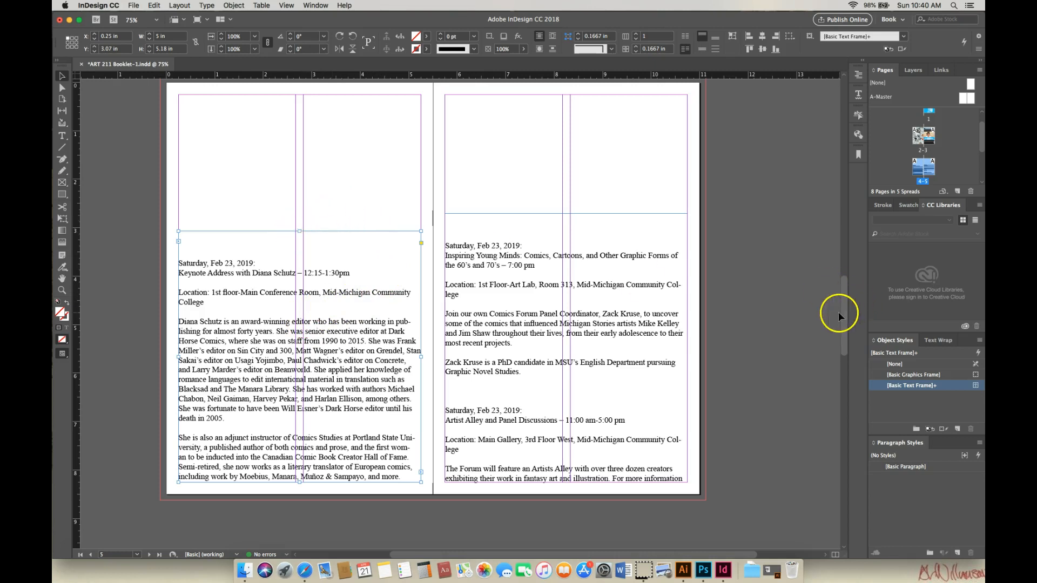
- Copy page 3's blue rectangle, paste it onto the page 4–5 spread, and align it to page 4's upper margin at X 0.25, Y 0.25 in
left_click_drag(842, 317, 841, 249)
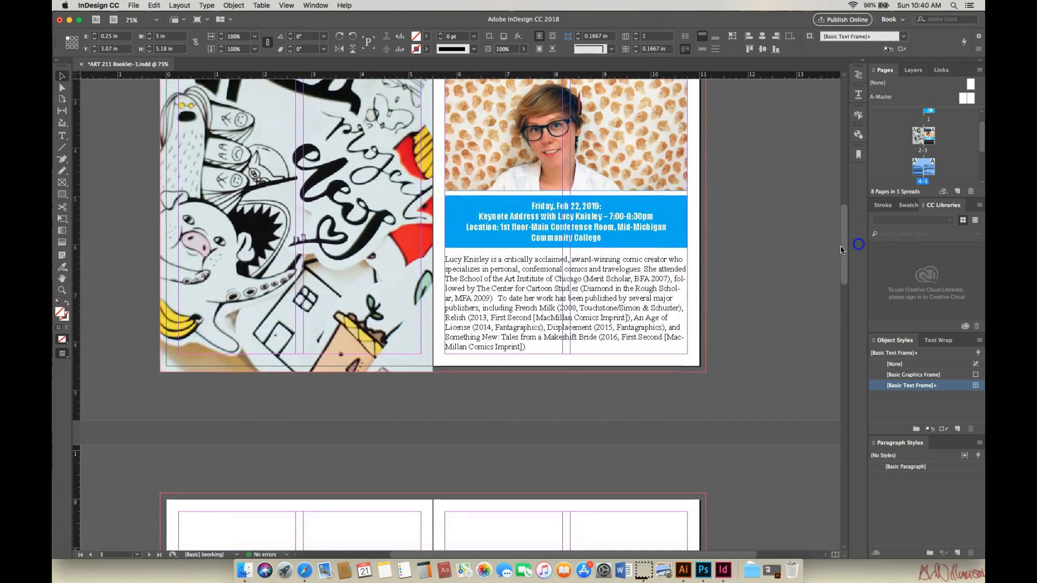
left_click(683, 222)
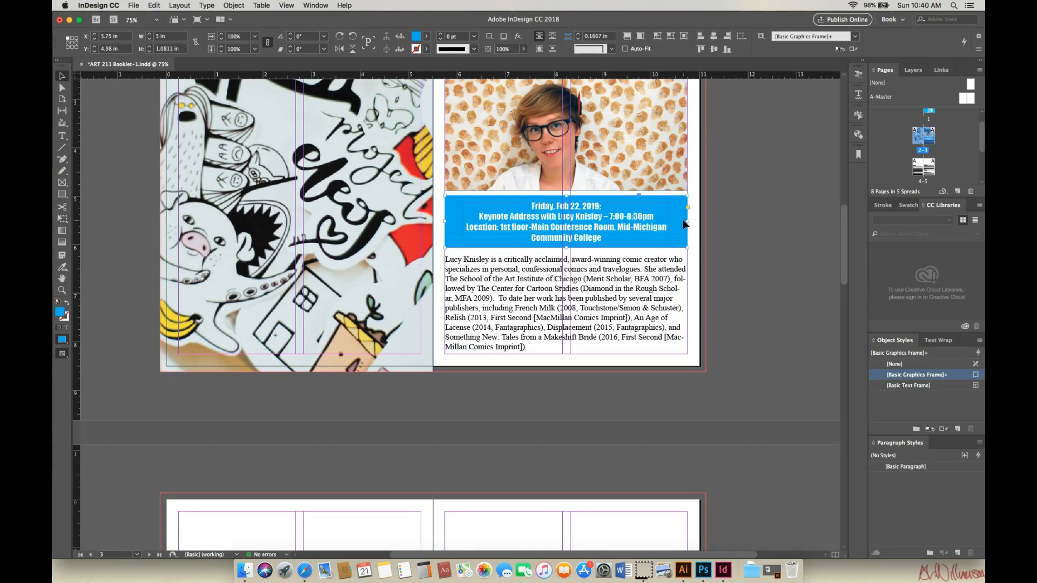
left_click(154, 6)
left_click(162, 43)
left_click_drag(839, 247, 851, 310)
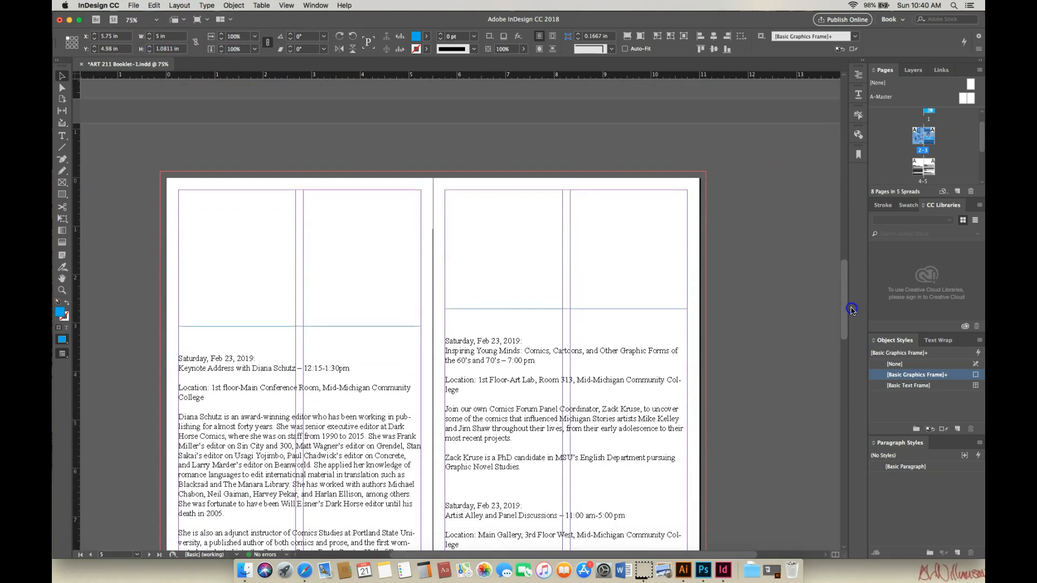
left_click(740, 163)
left_click(153, 6)
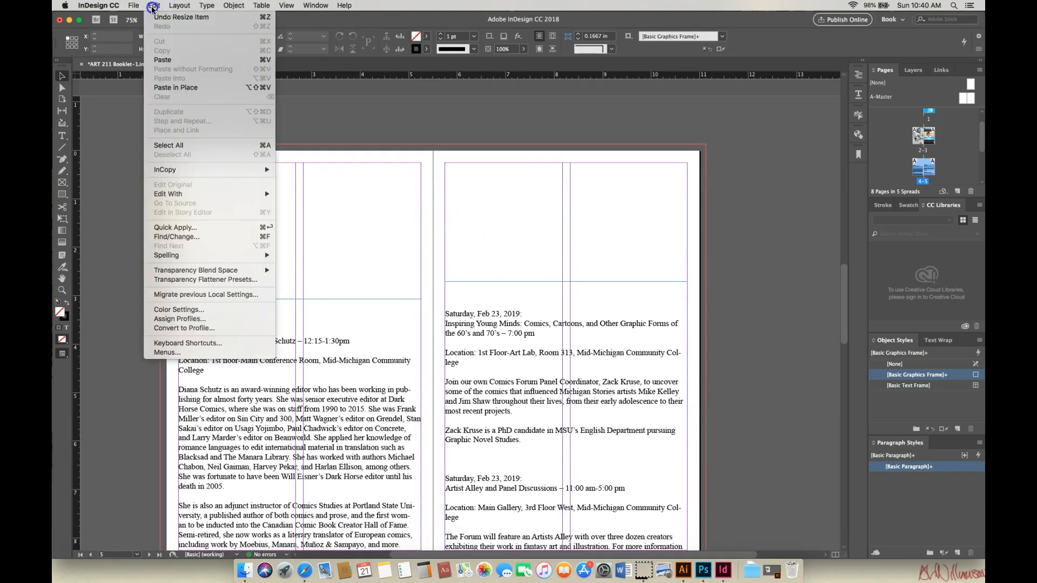
left_click(161, 59)
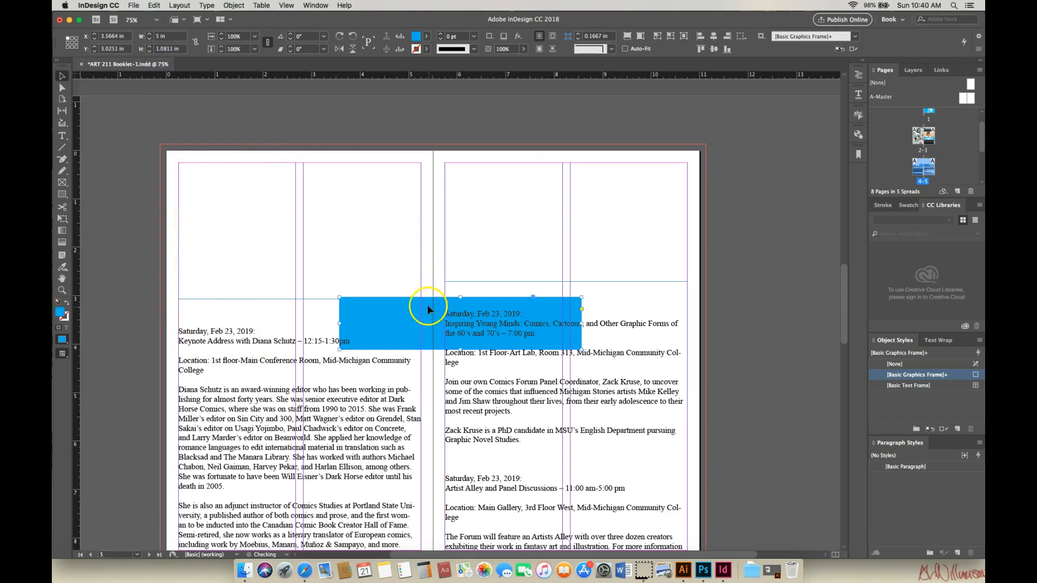
left_click_drag(422, 296, 263, 165)
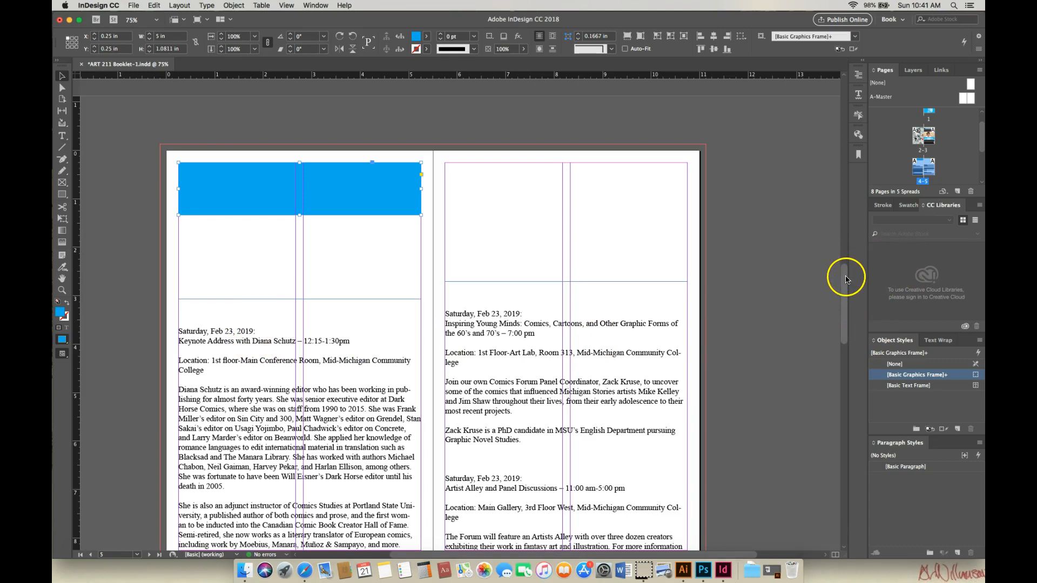
- Select the date, keynote title and location lines at the start of page 4's text
double_click(208, 332)
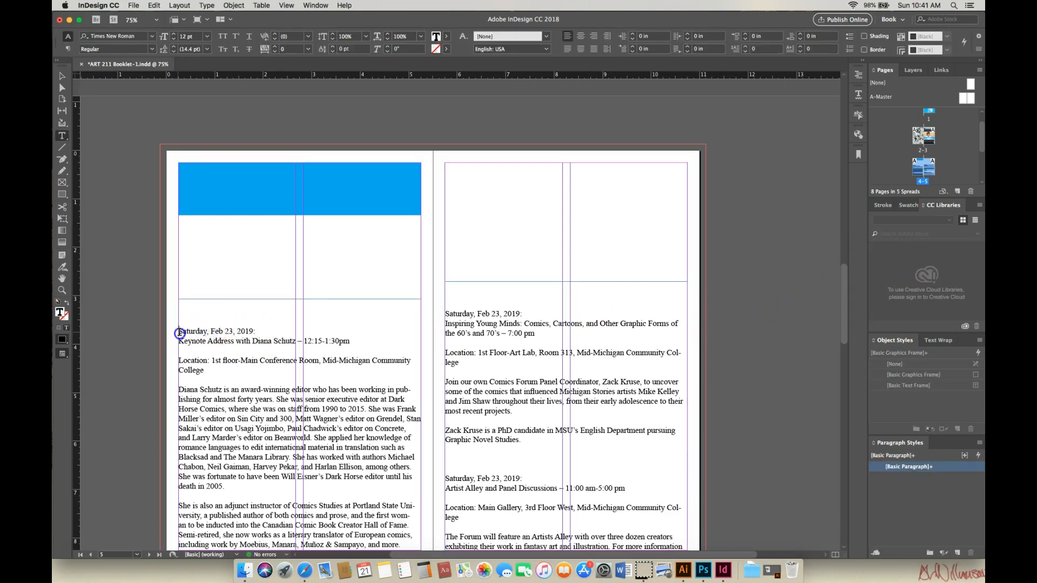
left_click_drag(180, 333, 206, 374)
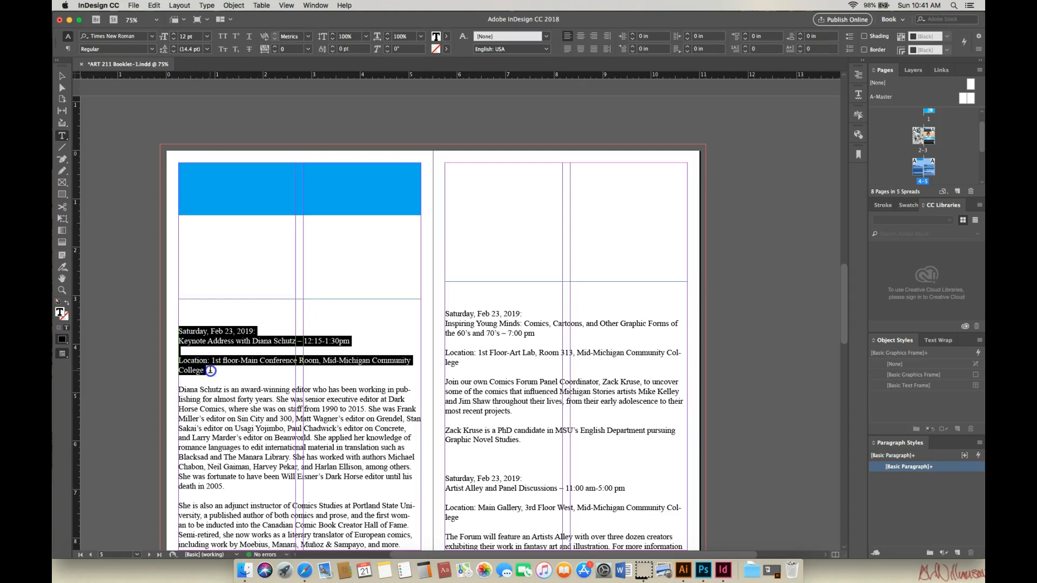
right_click(222, 340)
left_click(255, 256)
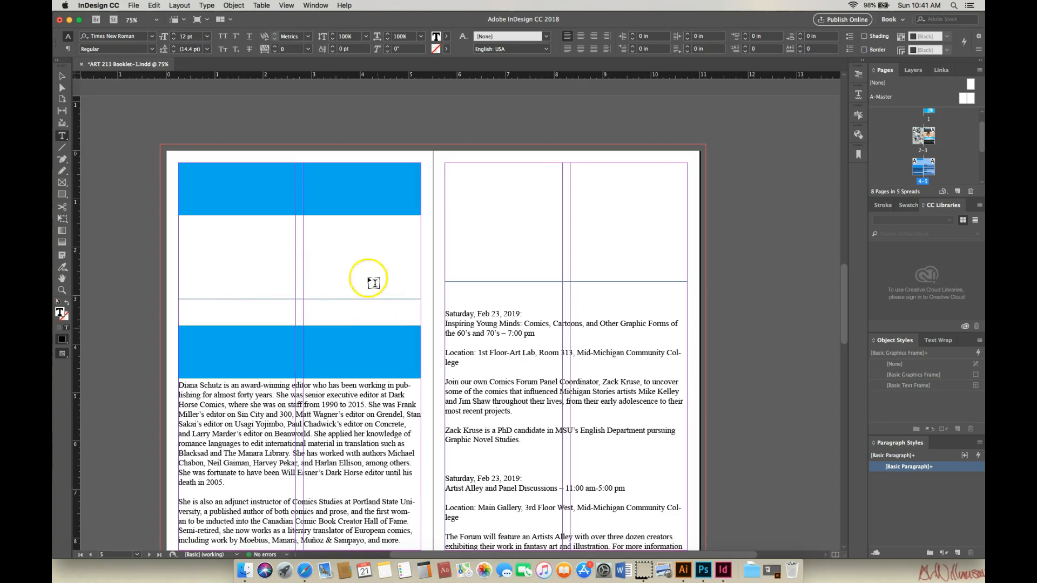
left_click(154, 5)
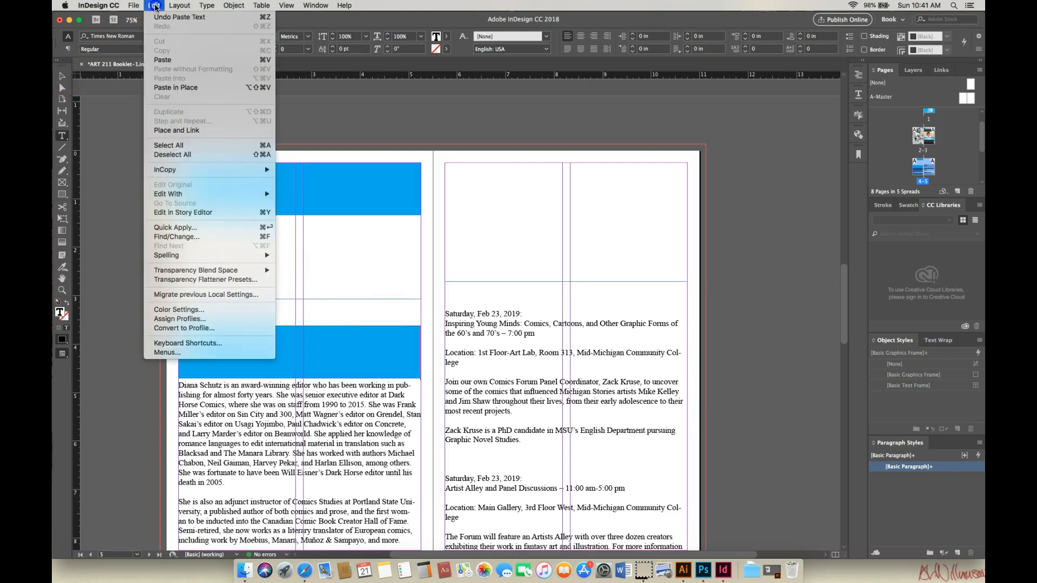
left_click(162, 18)
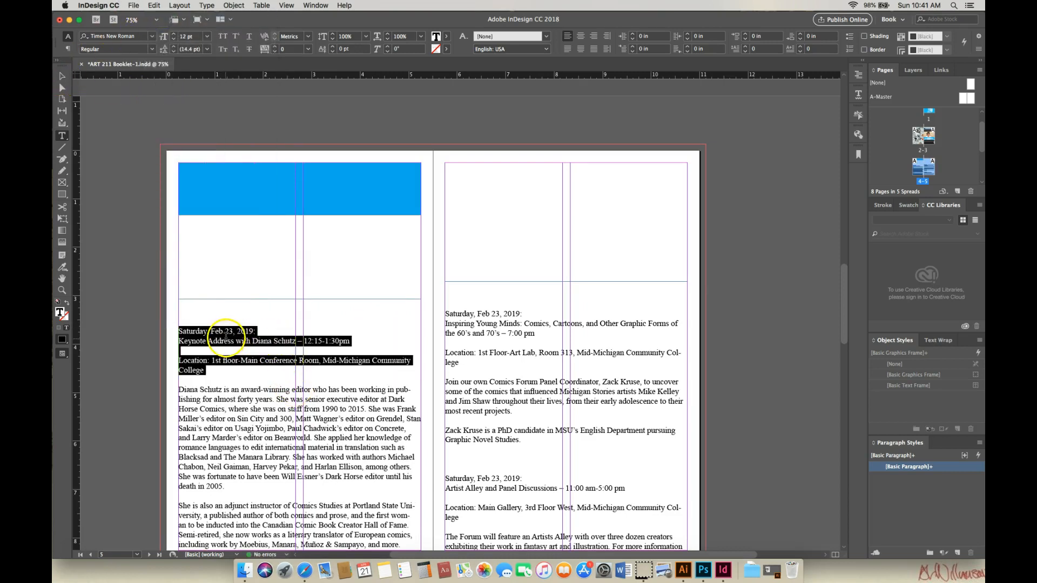
- Copy the selected keynote heading and location lines, then delete them from page 4's text frame
right_click(229, 339)
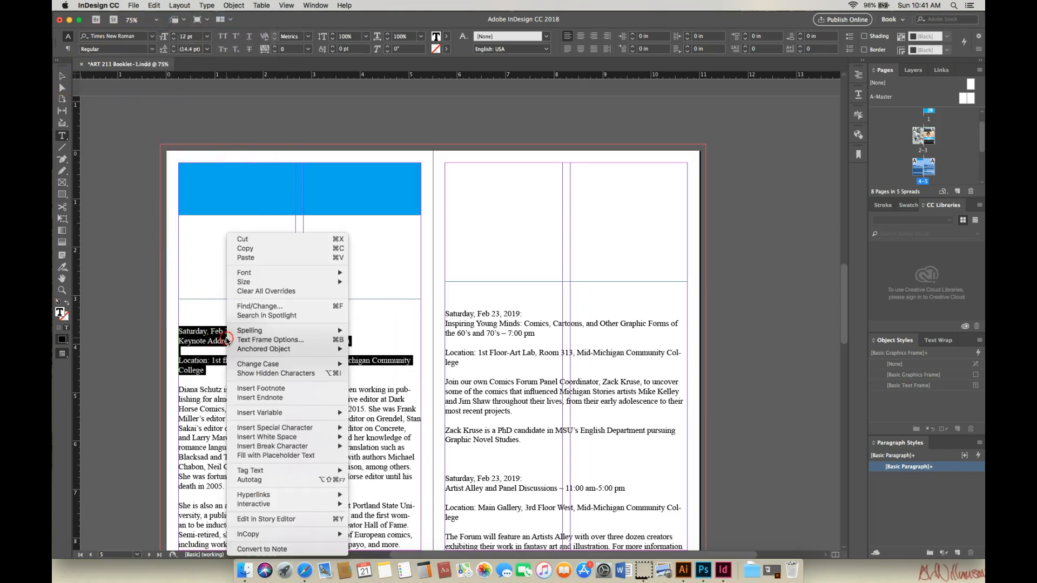
left_click(259, 249)
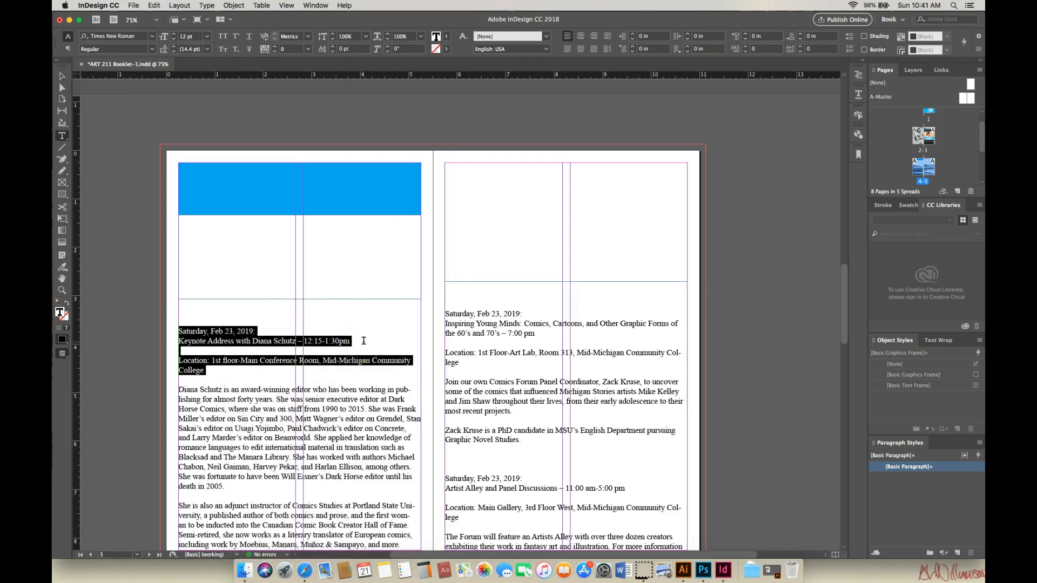
key("BackSpace")
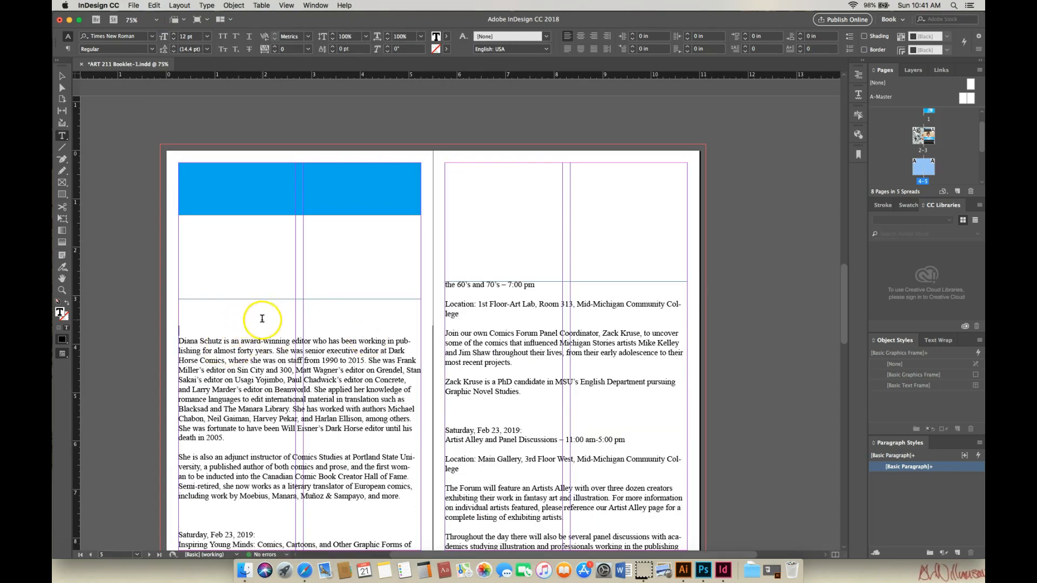
- Lower the upper edge of page 4's text frame to Y 3.95 in, making the frame 4.3 in high
left_click(62, 76)
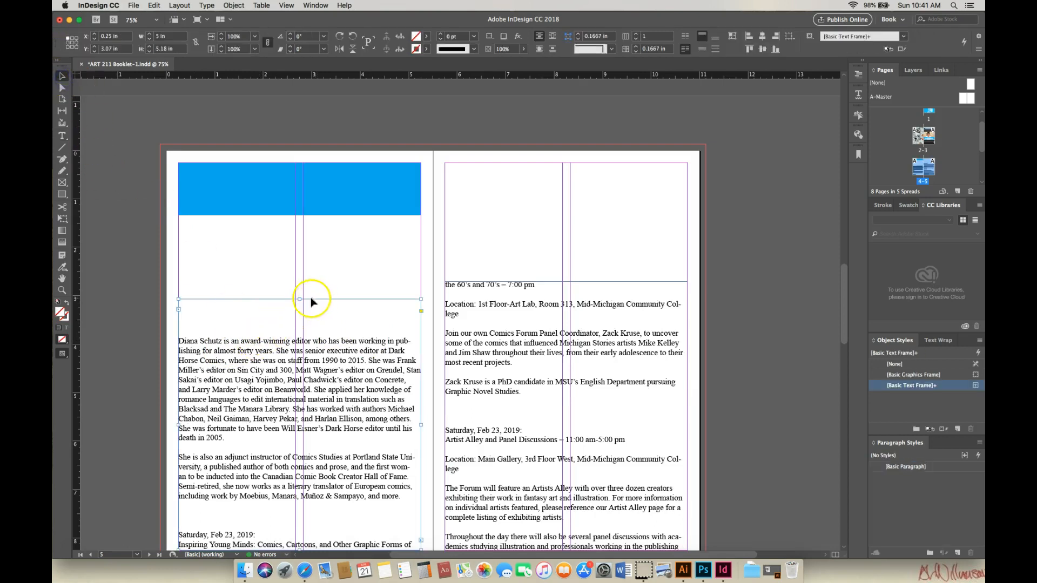
left_click_drag(301, 300, 296, 329)
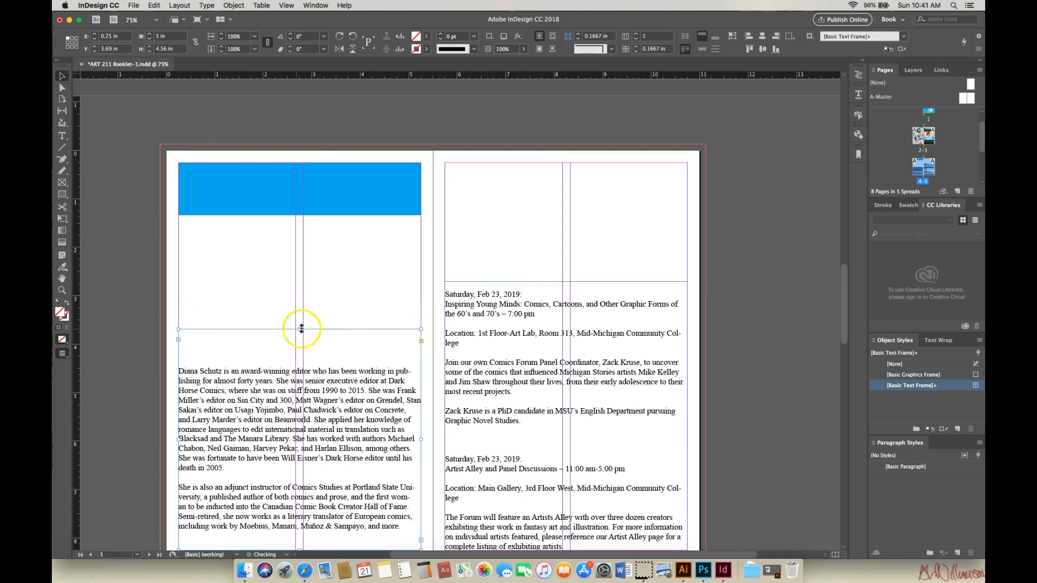
left_click_drag(844, 320, 846, 332)
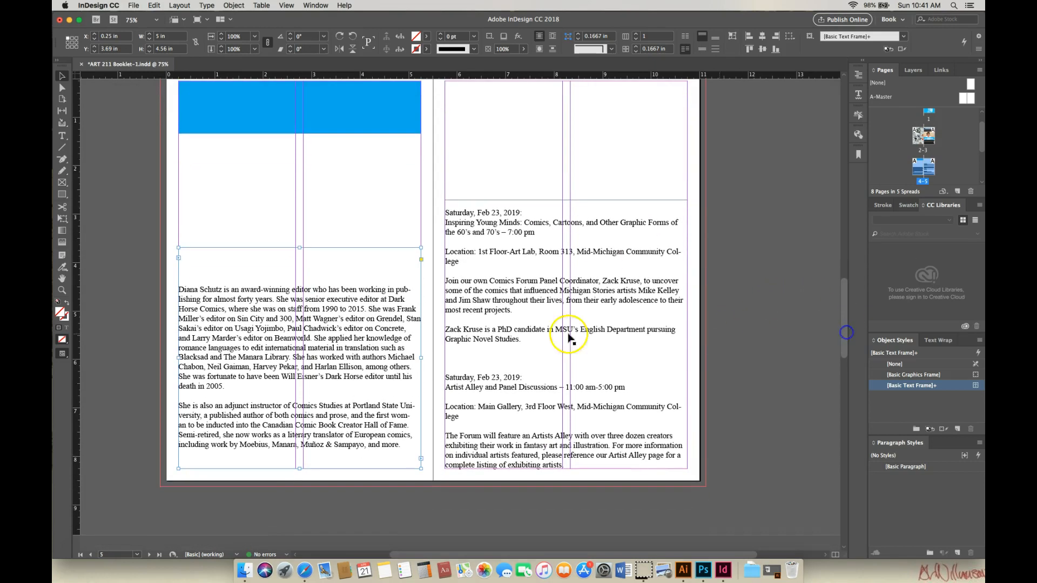
mouse_move(301, 251)
left_mouse_down()
mouse_move(298, 278)
mouse_move(299, 260)
left_mouse_up()
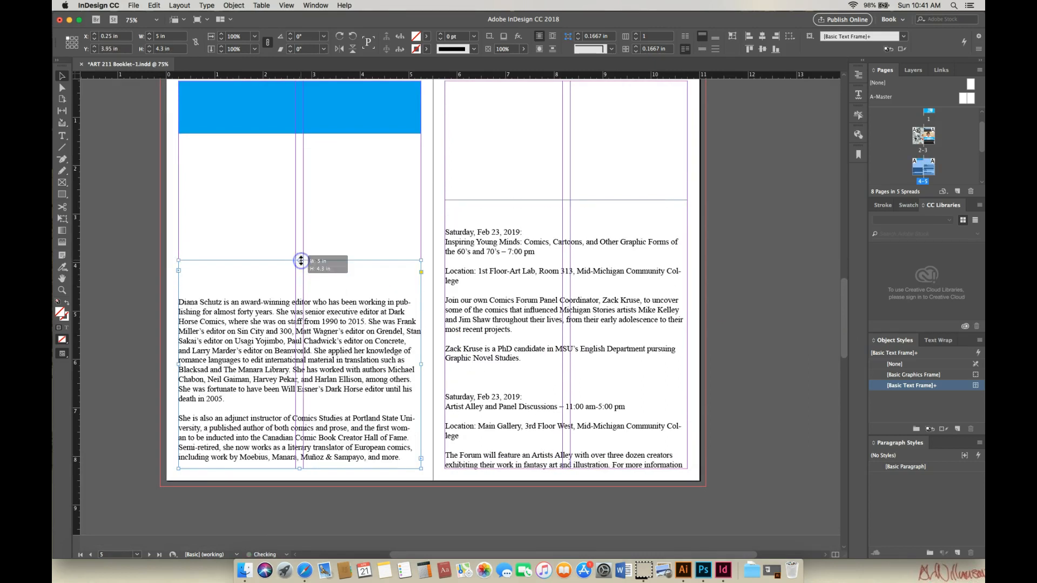
double_click(180, 302)
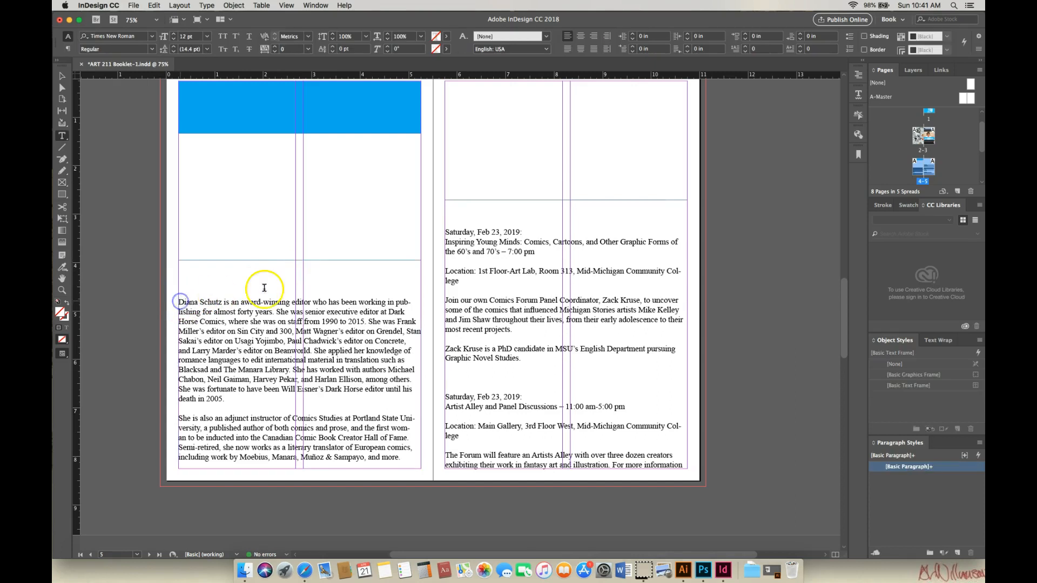
key("BackSpace")
key("BackSpace")
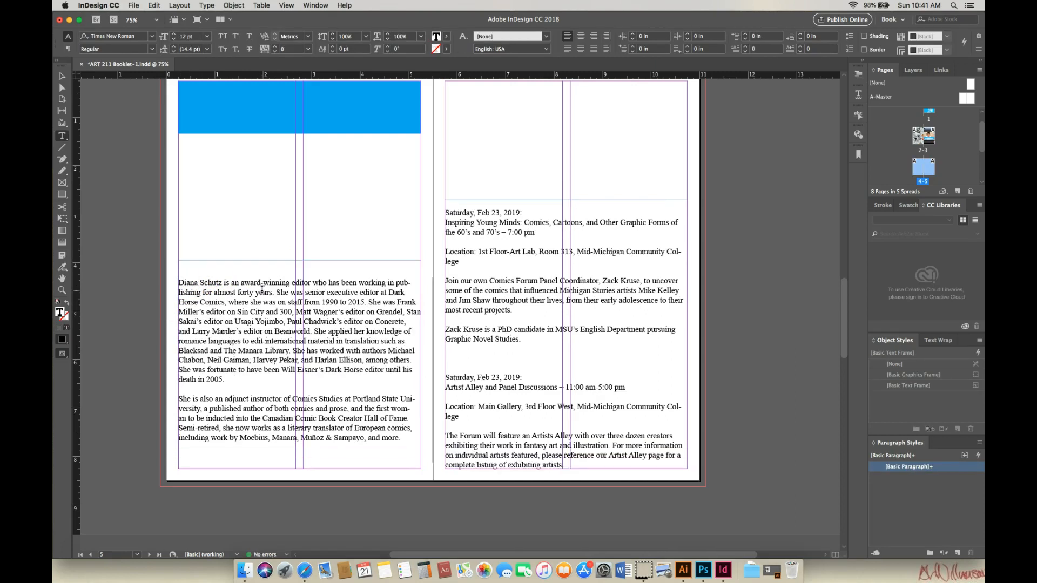
key("Return")
key("Return")
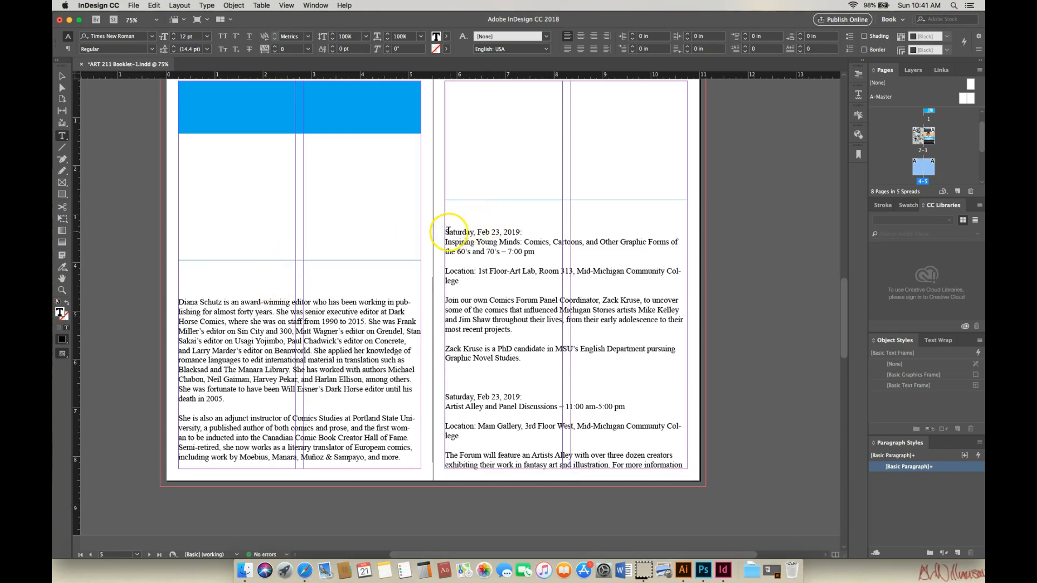
- Delete the two blank lines above the "Saturday, Feb 23, 2019" heading on page 5 and select page 4's text frame
key("BackSpace")
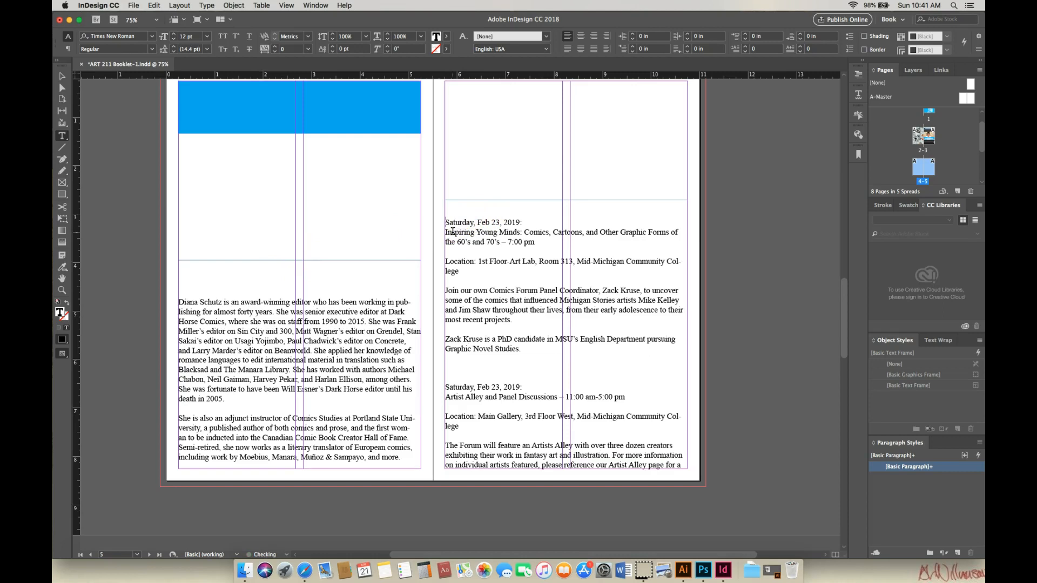
key("BackSpace")
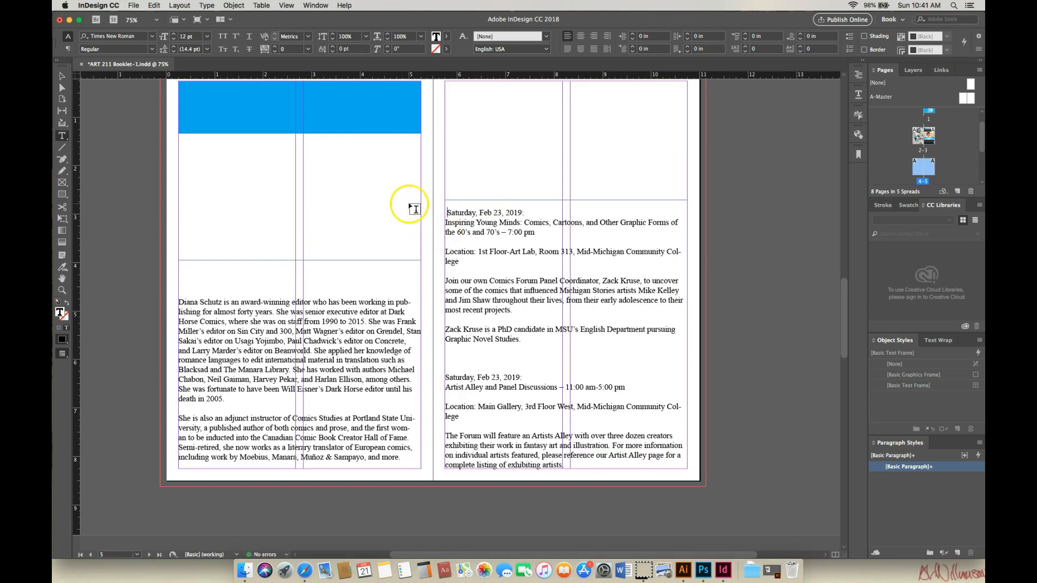
left_click(63, 76)
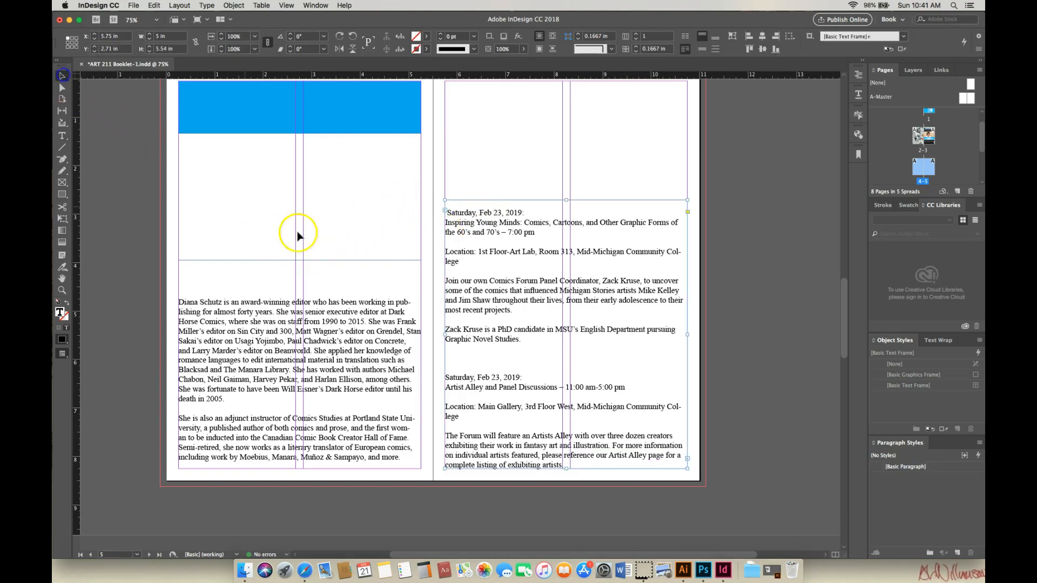
left_click(301, 275)
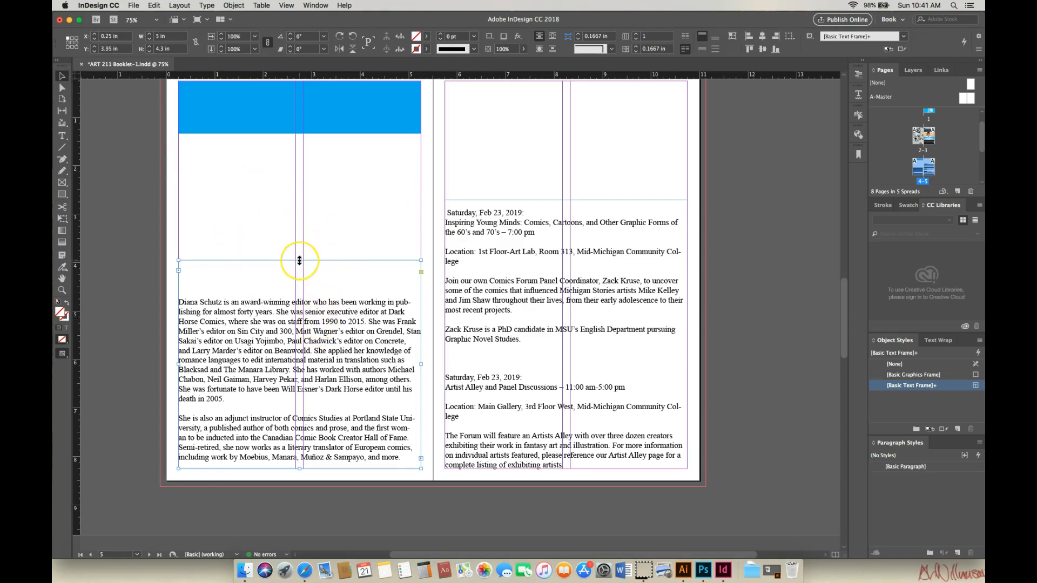
left_click(302, 466)
mouse_move(301, 467)
left_mouse_down()
mouse_move(301, 457)
mouse_move(301, 468)
left_mouse_up()
left_click(389, 445)
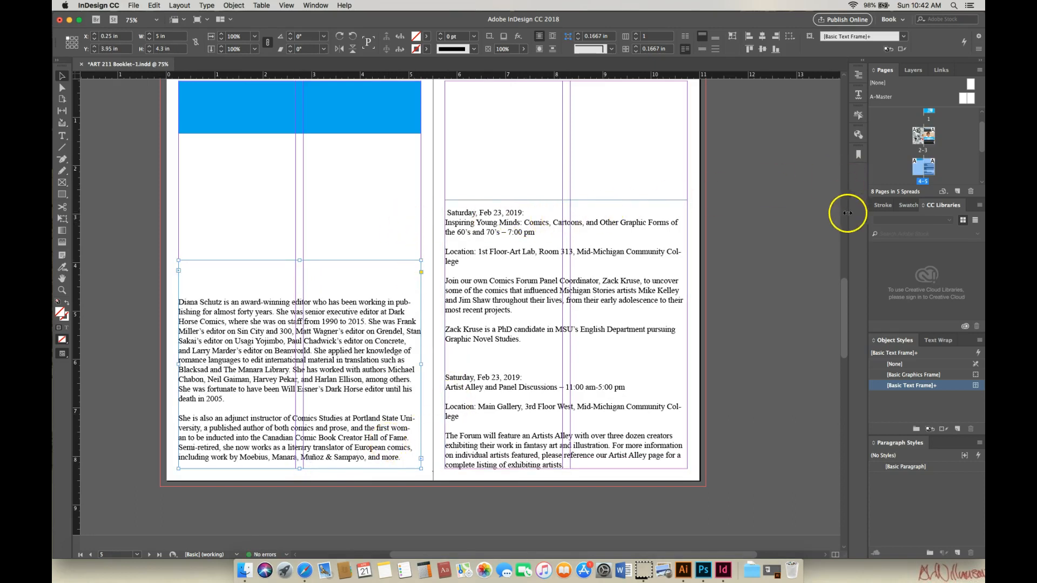
- Draw a text frame about 4.9 in wide and 1.08 in high on the pasteboard beside page 5 and paste the copied keynote details
scroll(848, 287, "up", 3)
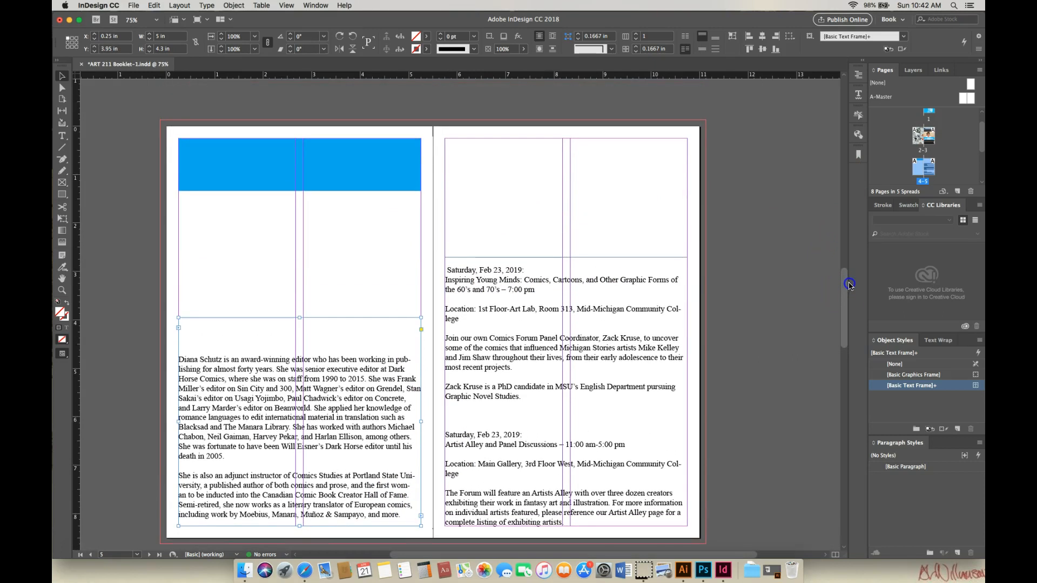
left_click(62, 135)
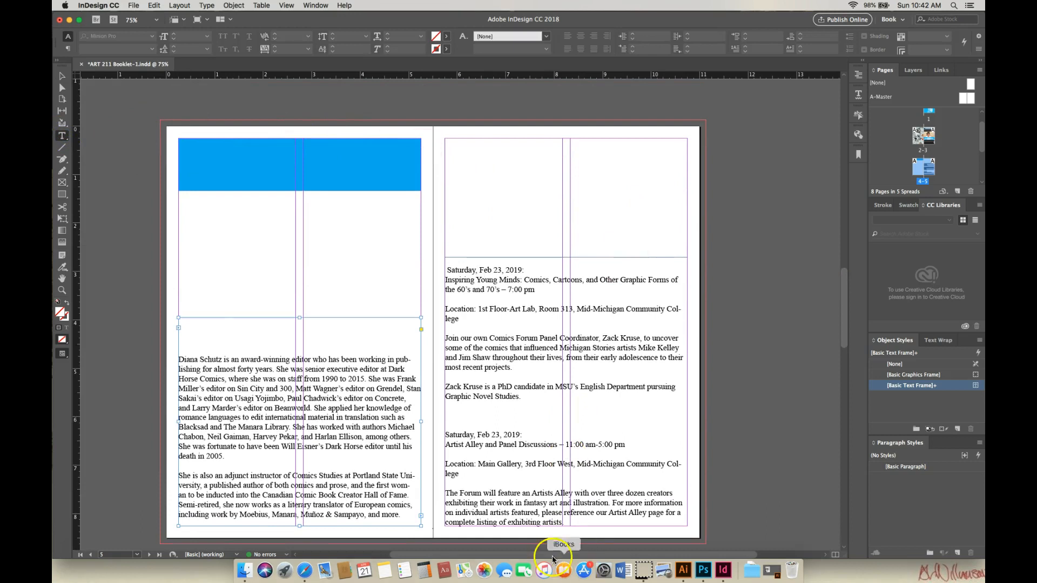
scroll(686, 324, "right", 3)
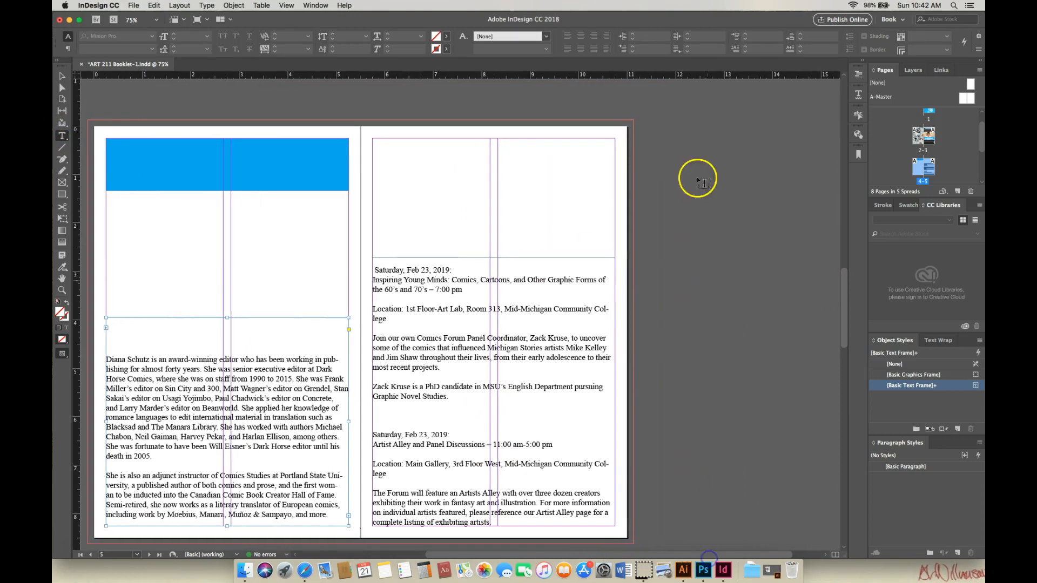
left_click_drag(651, 150, 828, 202)
right_click(706, 162)
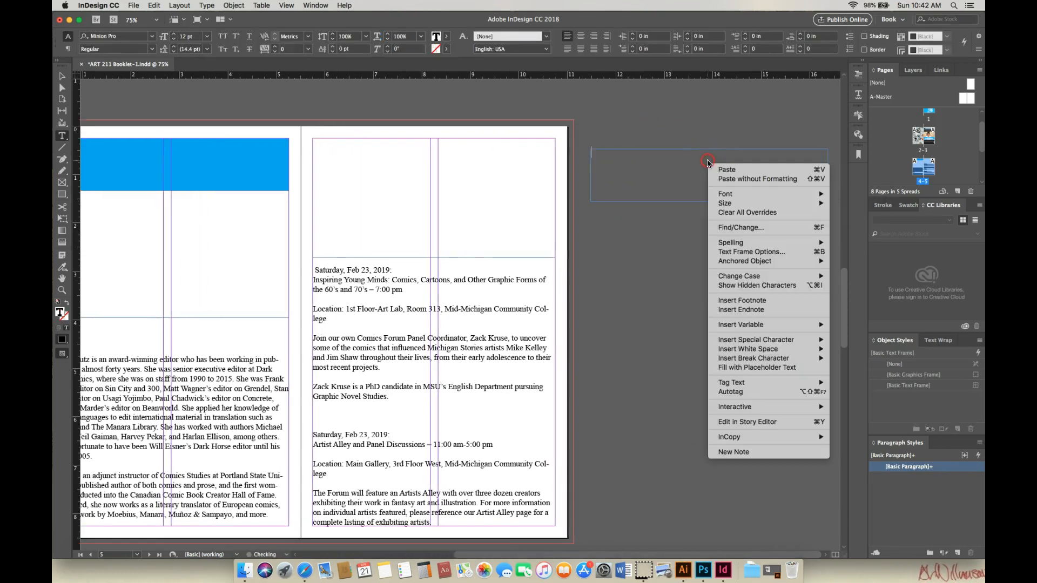
left_click(721, 167)
- Format the pasted keynote heading as centered Impact text and remove the blank line above its location line
left_click_drag(595, 152, 620, 190)
left_click_drag(591, 152, 617, 189)
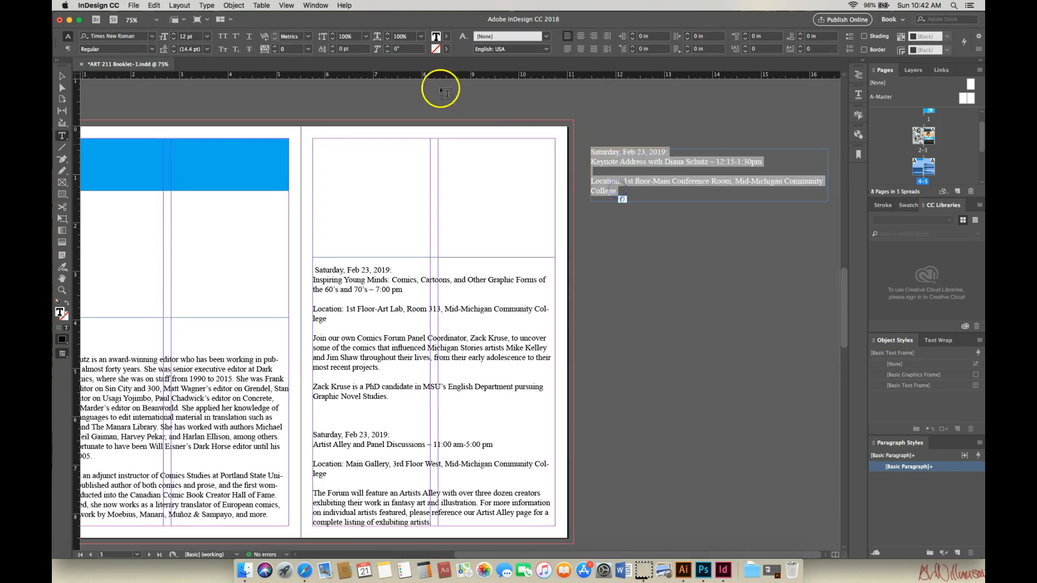
left_click(153, 37)
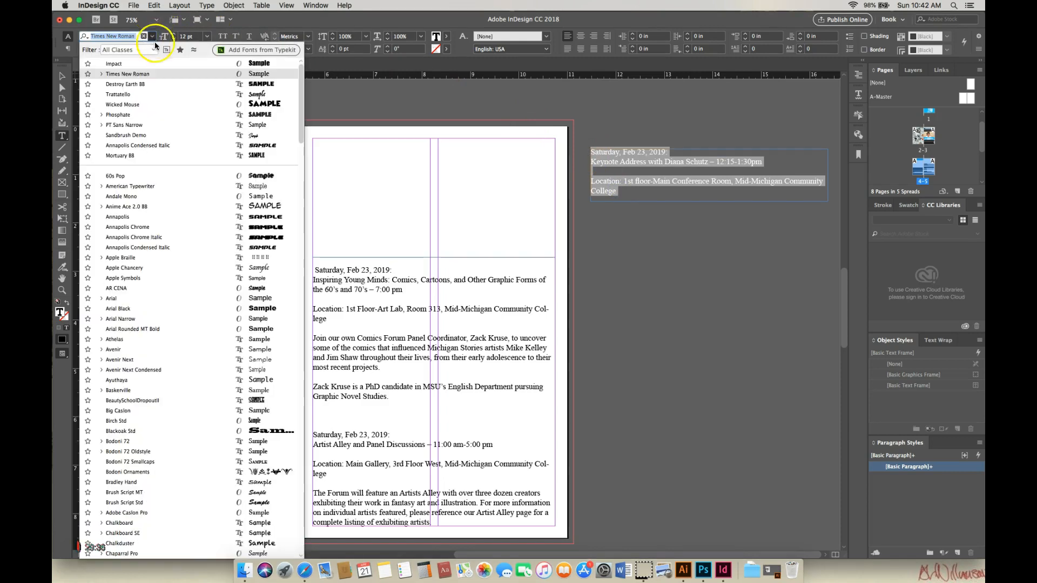
left_click(152, 63)
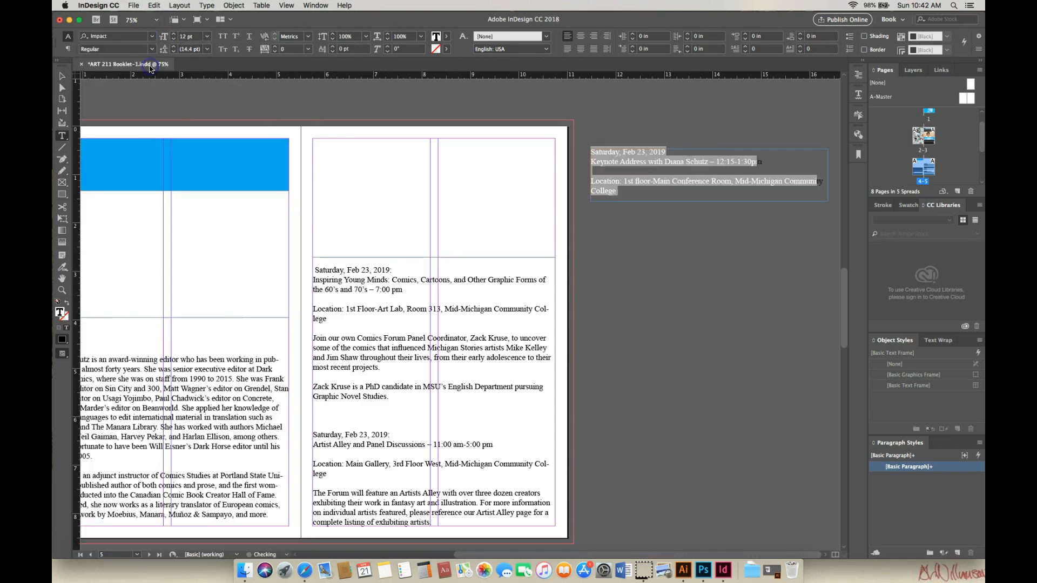
left_click(583, 38)
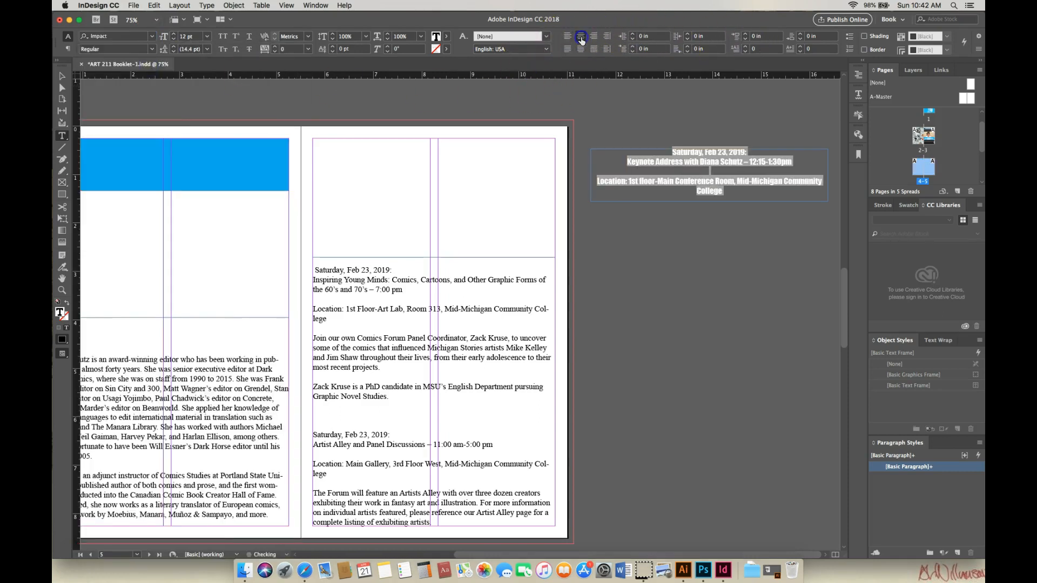
left_click(598, 181)
key("BackSpace")
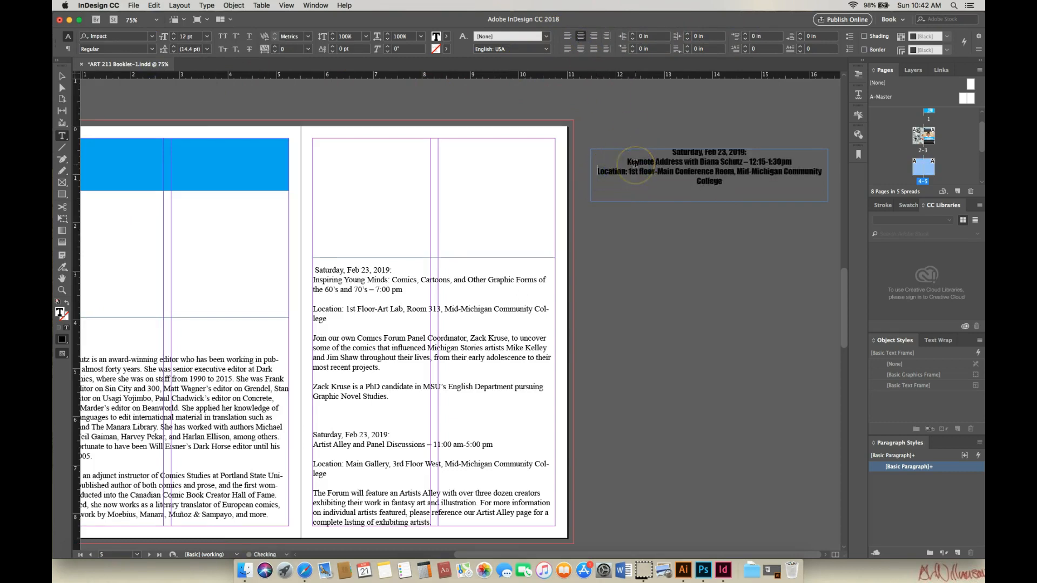
- Match the keynote heading to the one on page 3 by setting its text to 13 pt with a Paper fill
left_click_drag(673, 153, 726, 186)
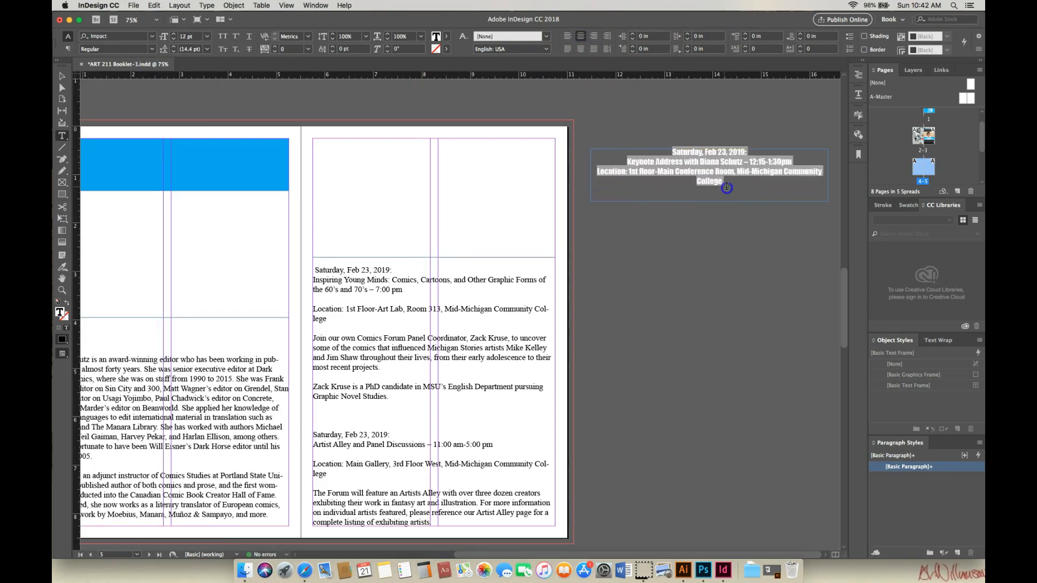
left_click_drag(843, 282, 860, 222)
left_click(447, 220)
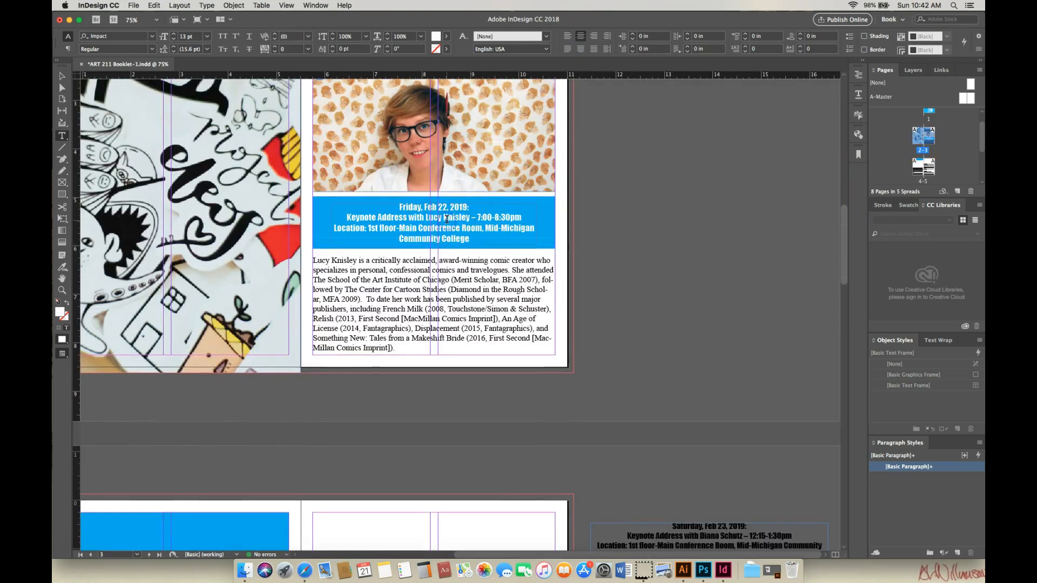
left_click_drag(845, 240, 847, 280)
left_click_drag(681, 263, 738, 296)
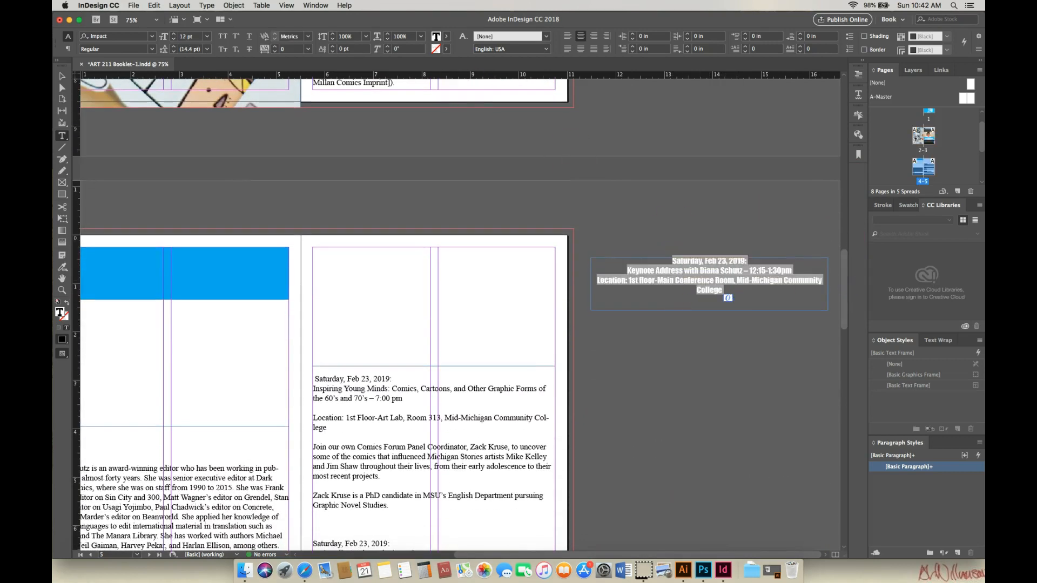
left_click(174, 34)
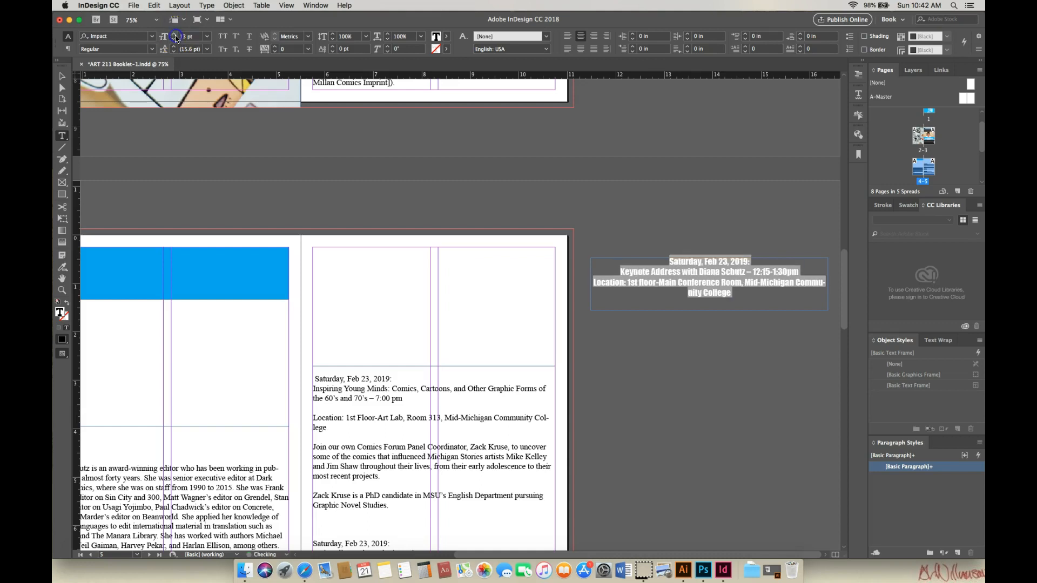
left_click(437, 37)
left_click(347, 89)
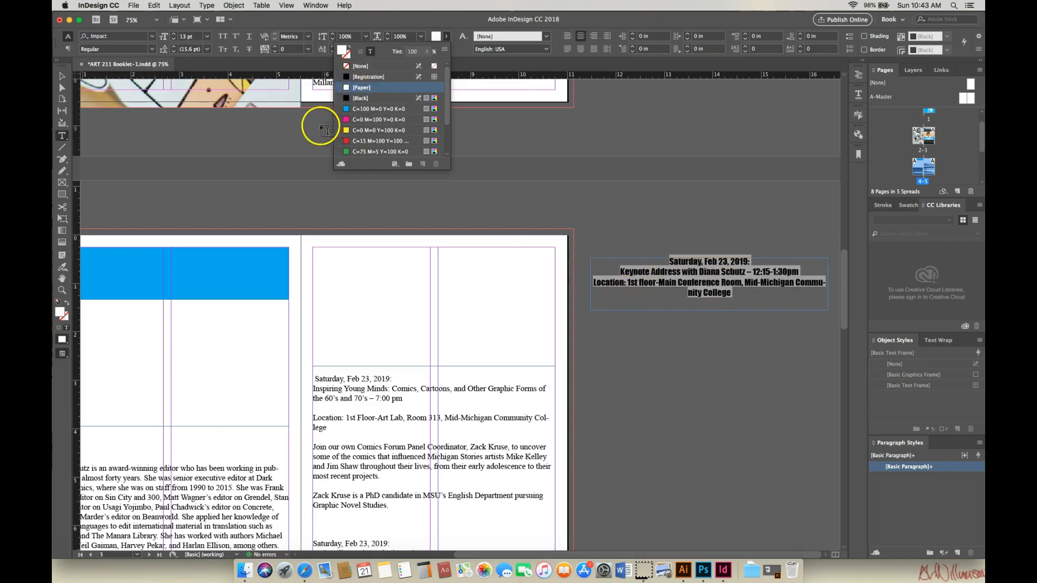
- Move the keynote heading onto the blue bar on page 4 and break its location line before "Community College"
left_click(62, 76)
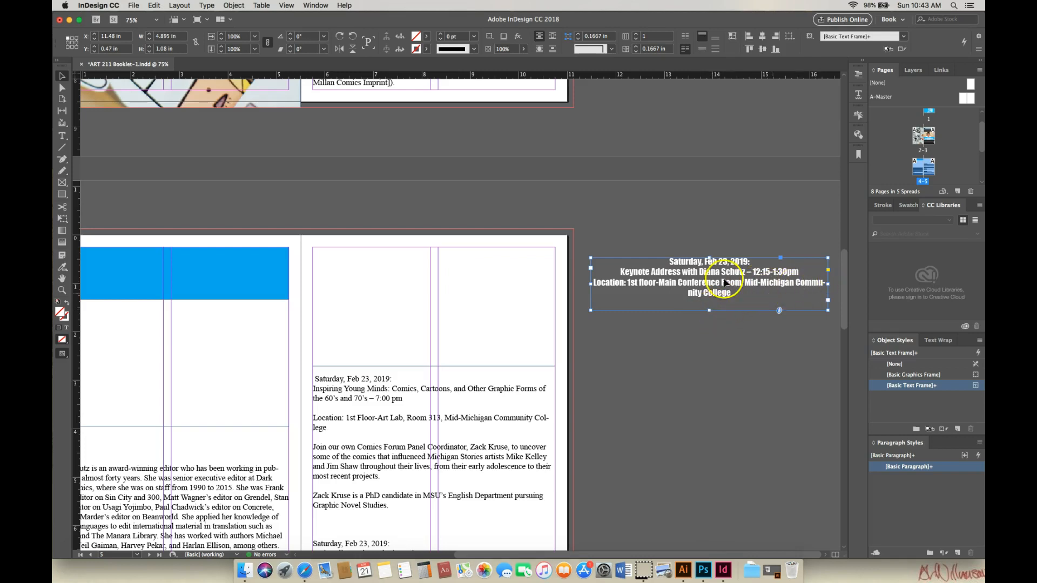
left_click_drag(466, 557, 439, 556)
left_click_drag(794, 284, 322, 276)
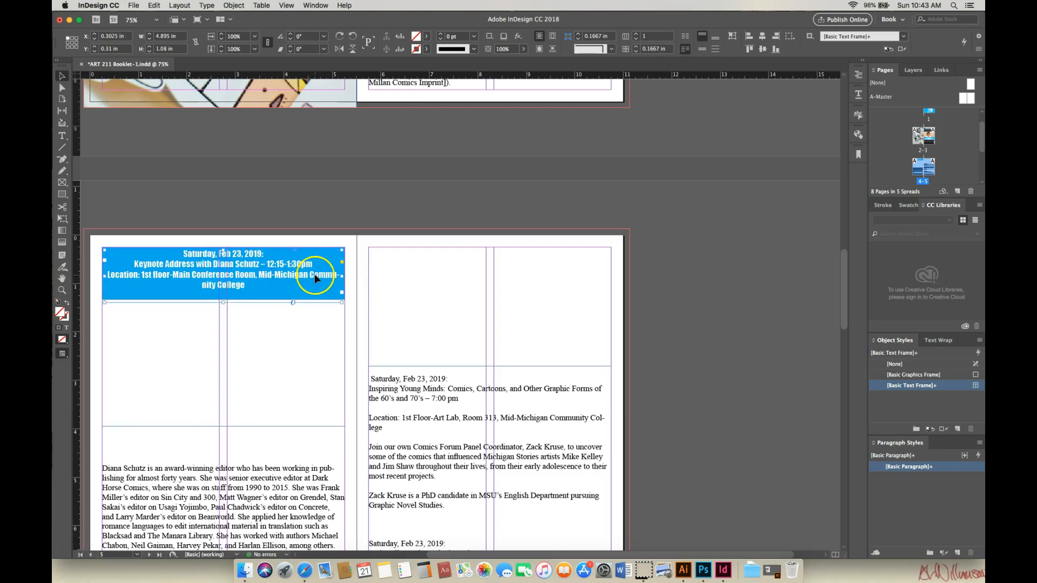
double_click(309, 274)
key("shift+Return")
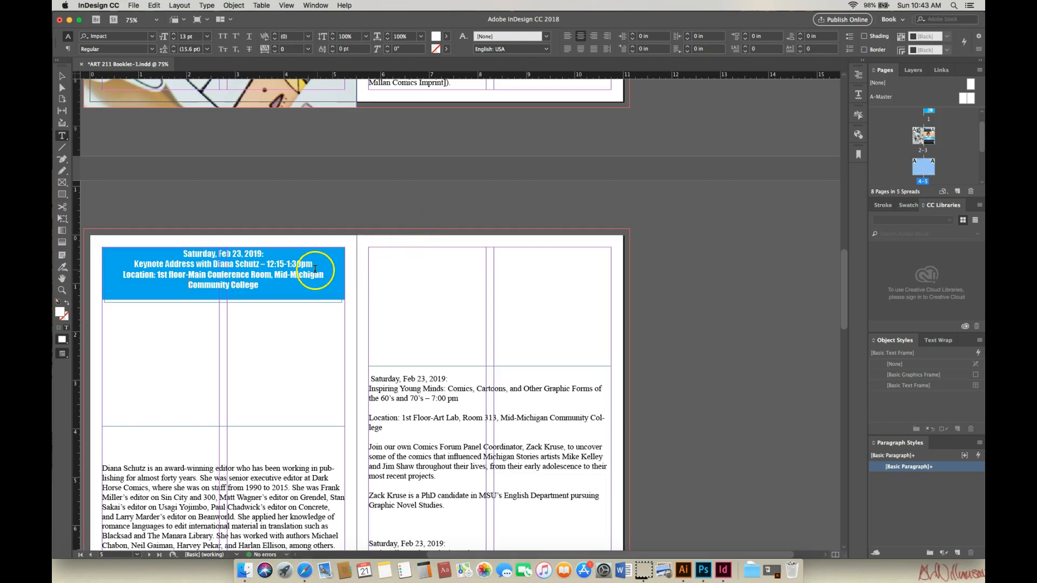
left_click(294, 266)
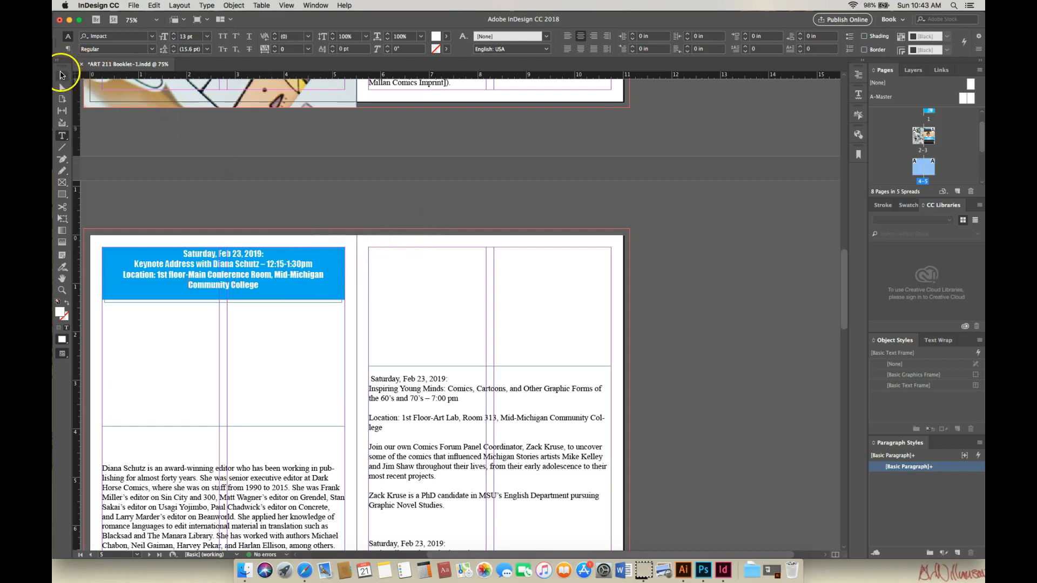
- Nudge the keynote heading frame down slightly to center its text vertically within the blue bar
left_click(61, 76)
left_click(254, 267)
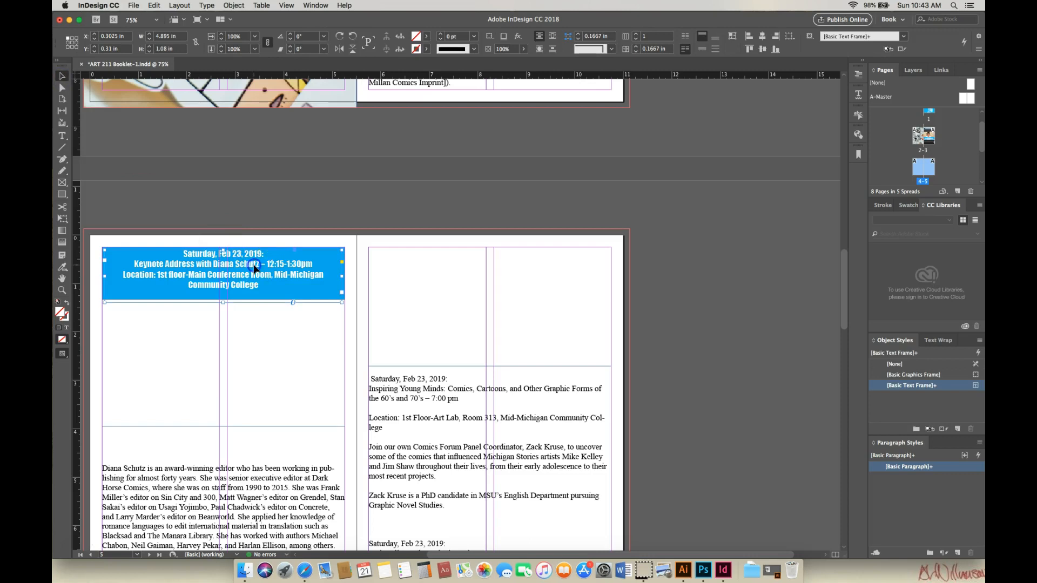
key("Down")
key("Down")
key("Down")
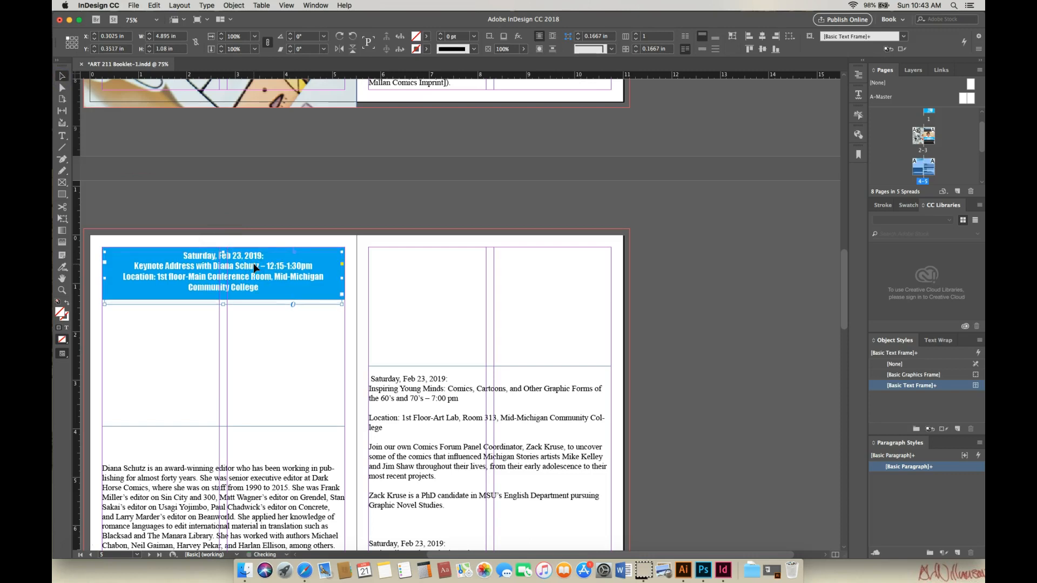
left_click(683, 263)
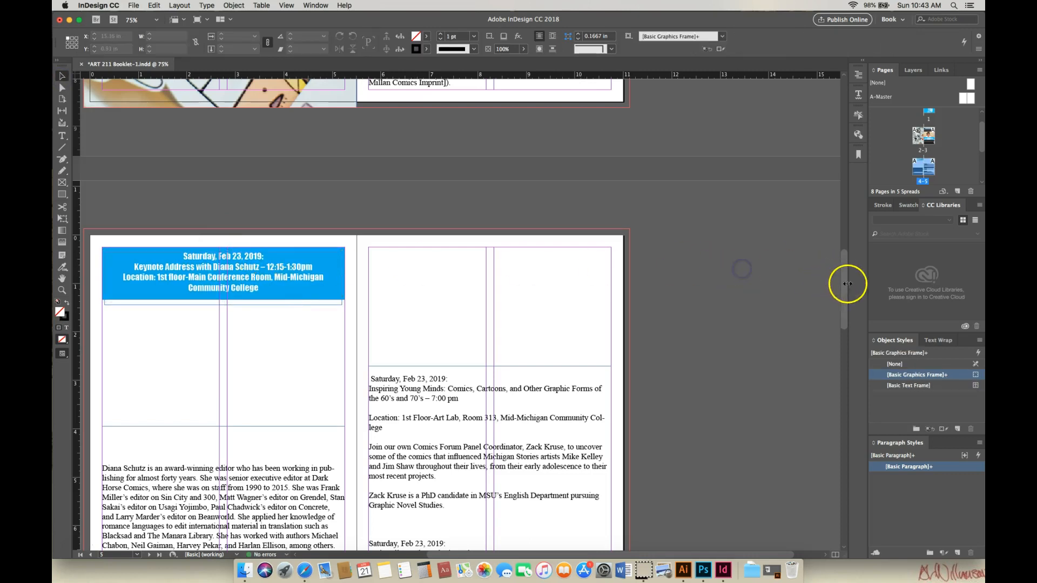
- Draw a rectangular picture frame about 5 in wide and 3.1 in high between the blue bar and the biography on page 4
left_click_drag(846, 286, 846, 309)
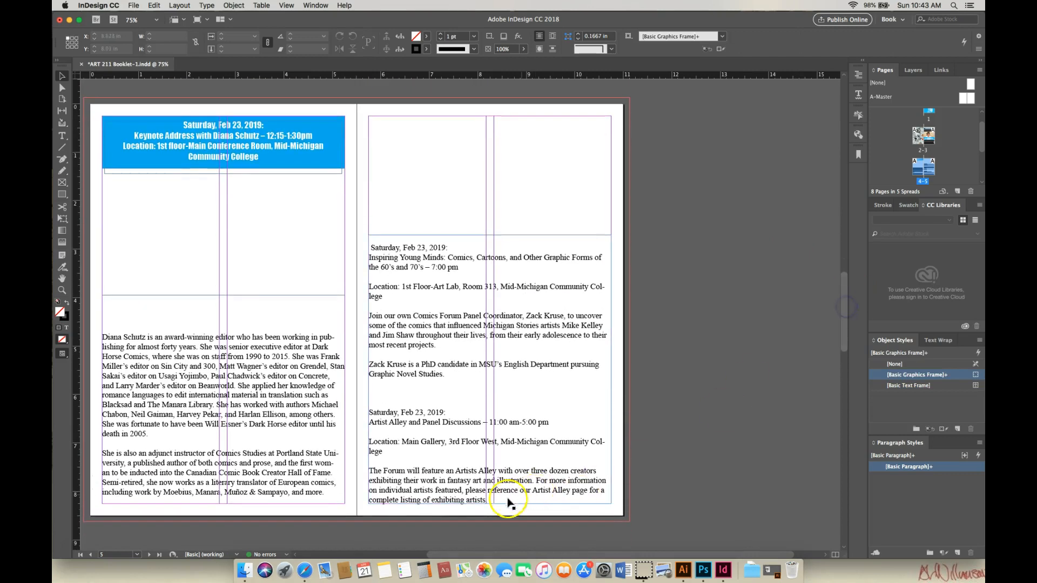
left_click_drag(501, 553, 472, 558)
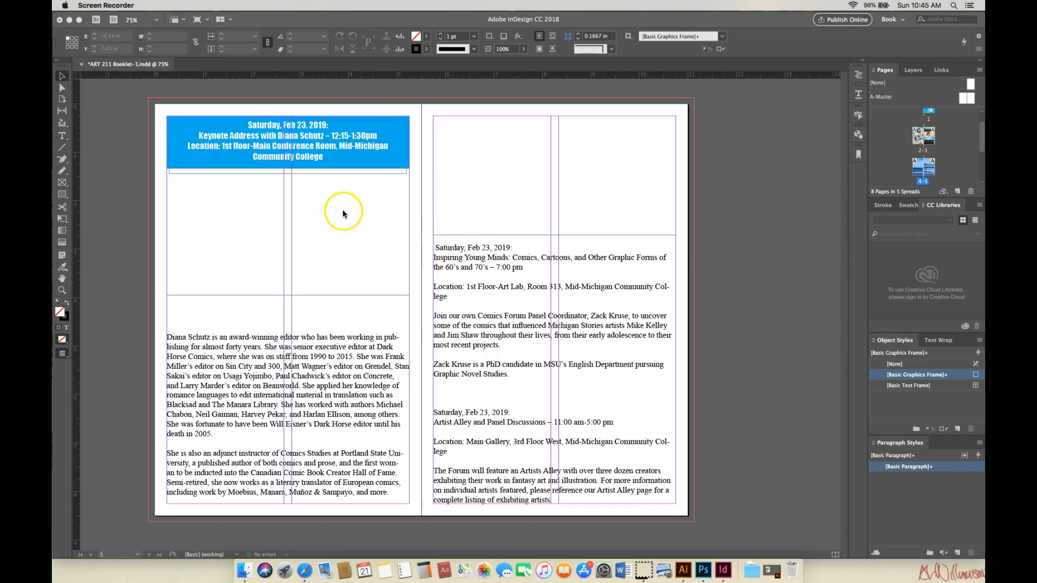
left_click(62, 182)
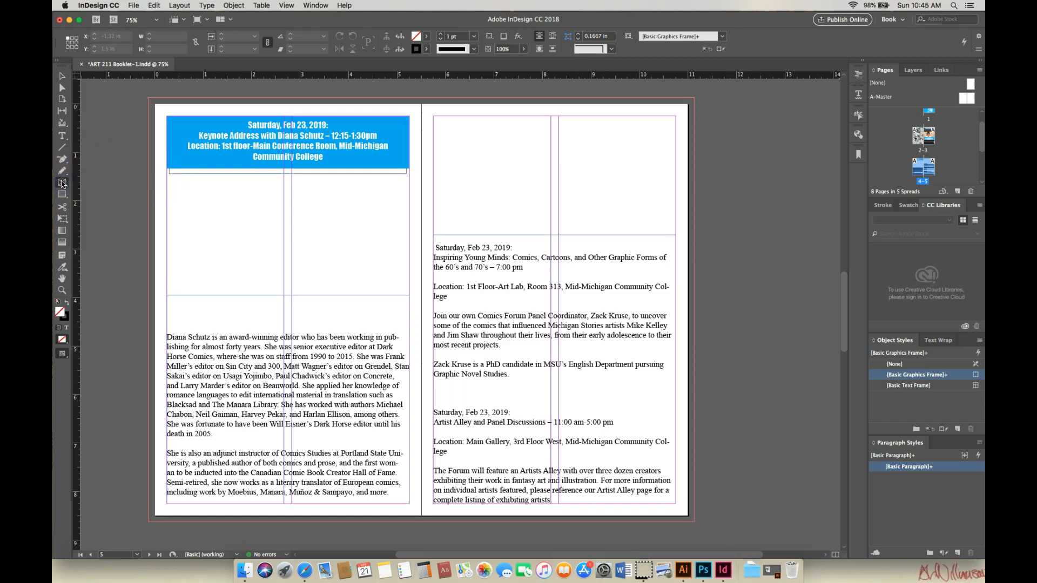
left_click_drag(166, 178, 409, 329)
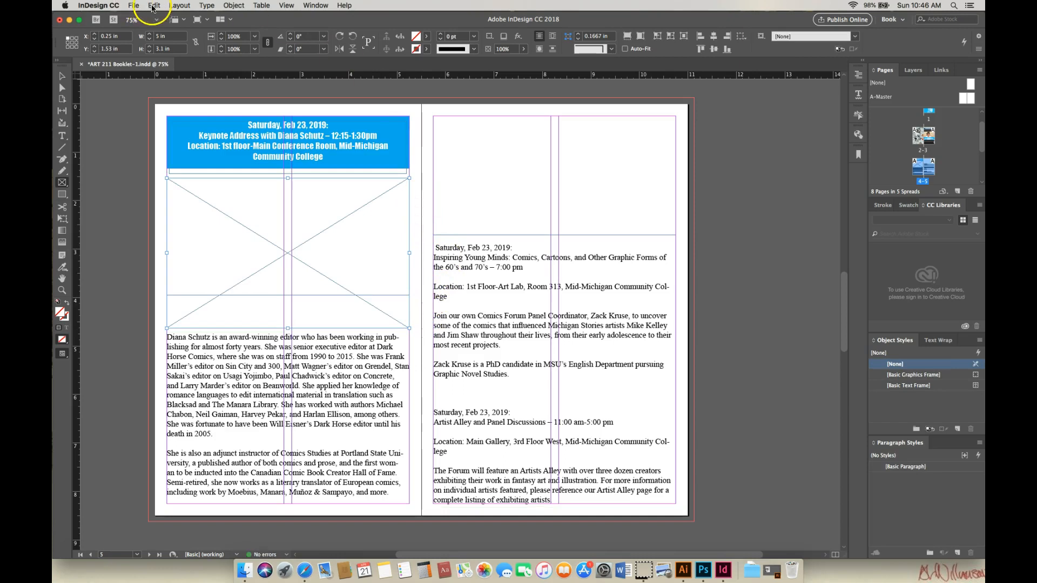
- Place the keynote speaker's portrait image from the ART 211 folder into the new picture frame
left_click(141, 7)
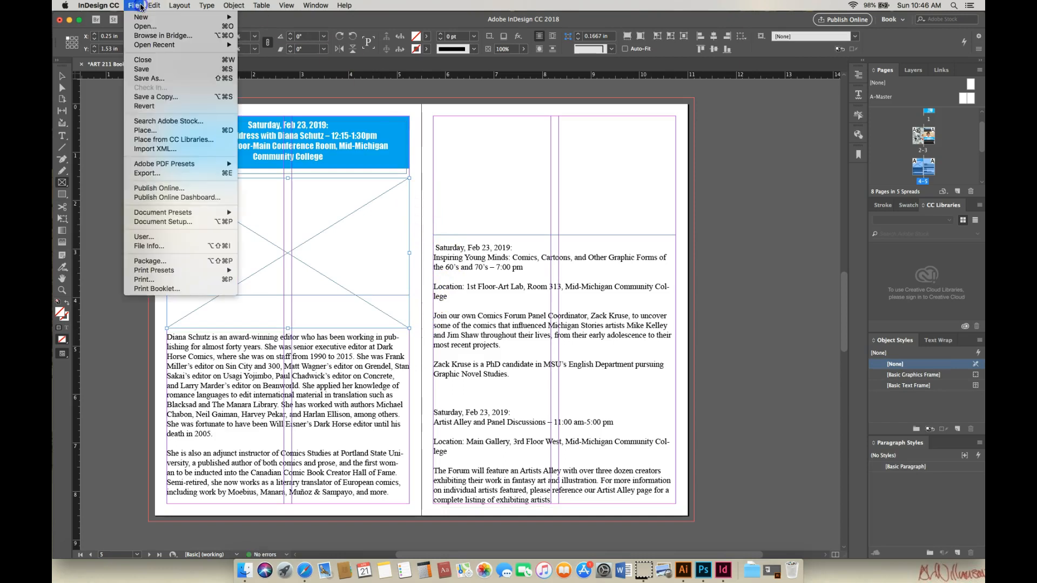
left_click(152, 131)
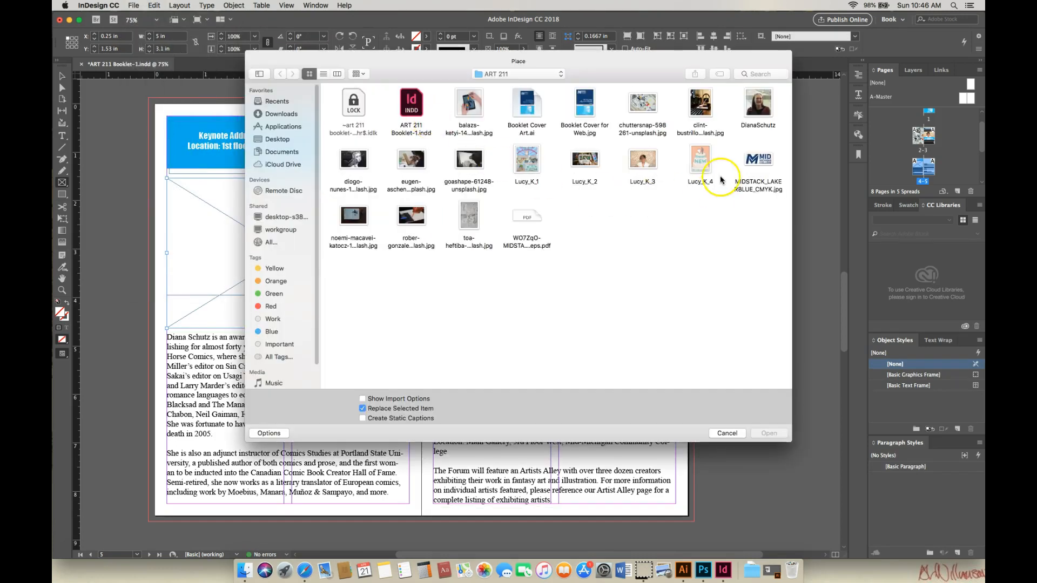
left_click(758, 111)
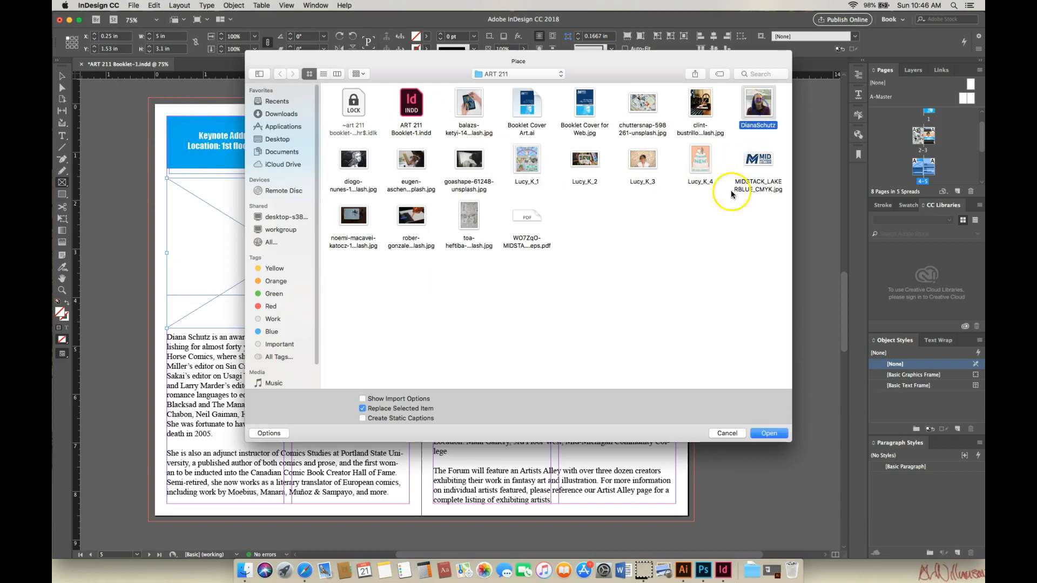
left_click(769, 433)
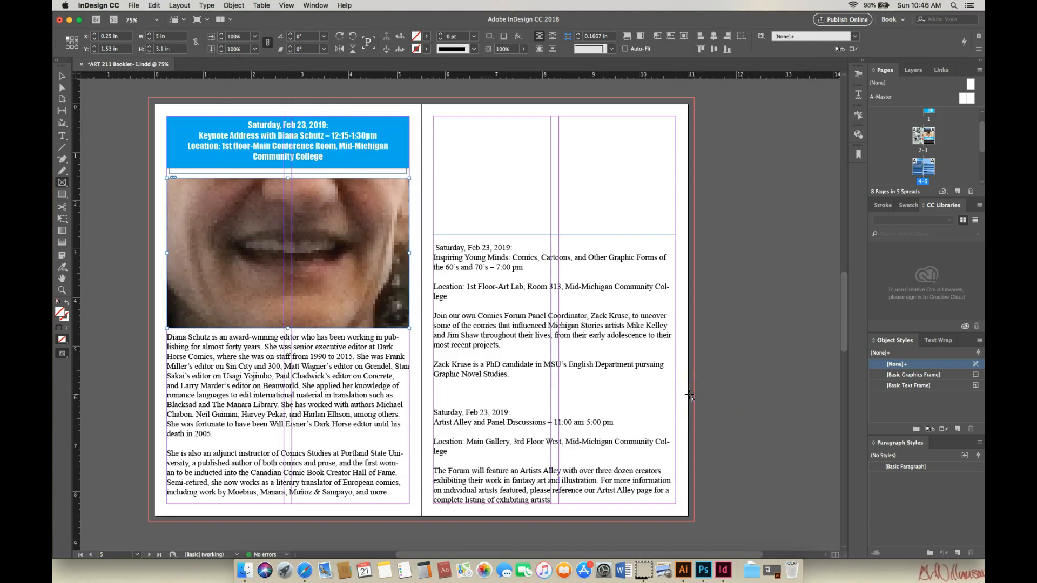
- Scale the portrait down proportionally inside its frame to about 48%
key("super+minus")
key("super+minus")
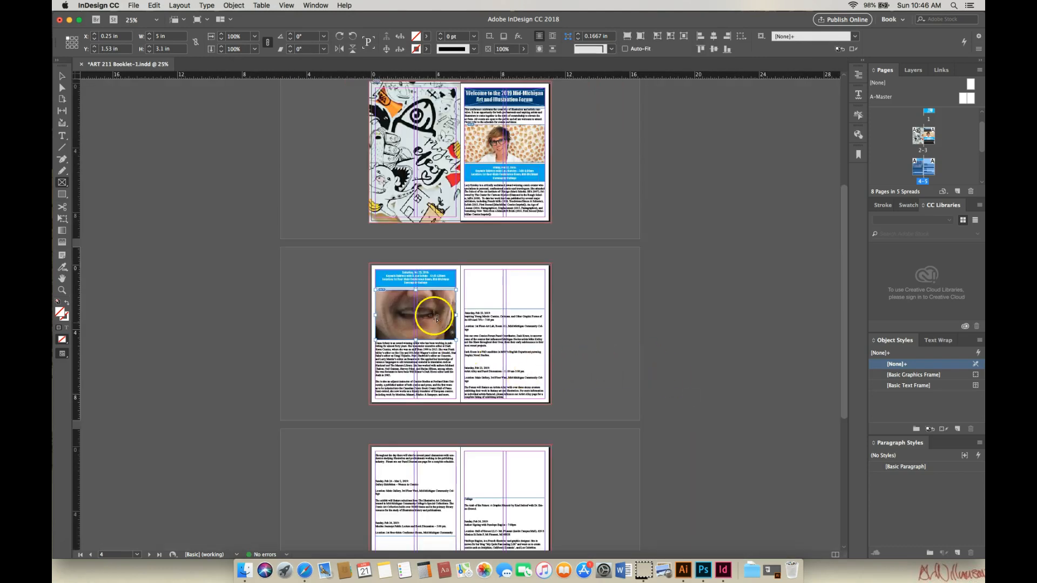
left_click(63, 77)
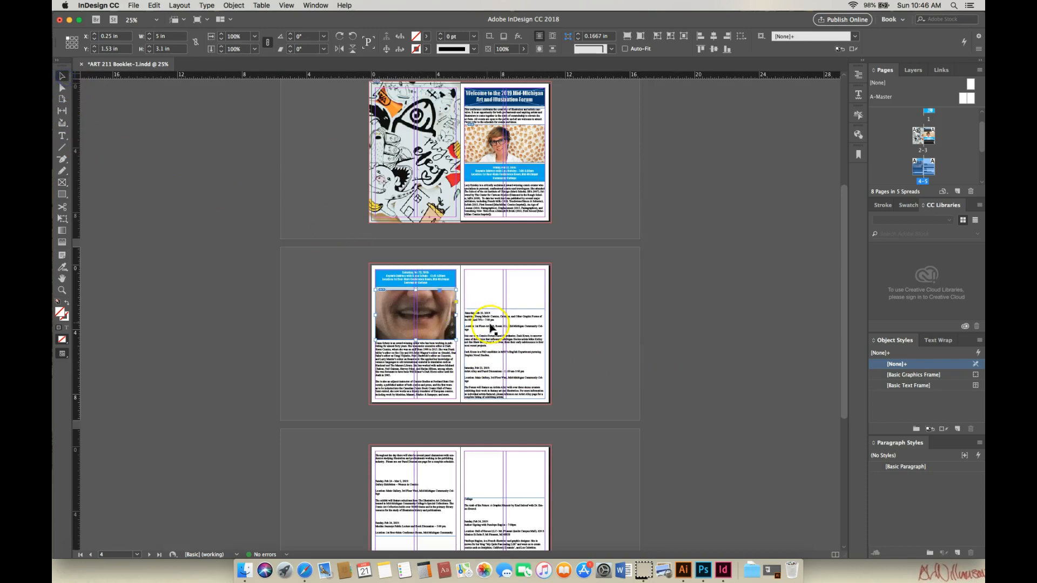
left_click(434, 313)
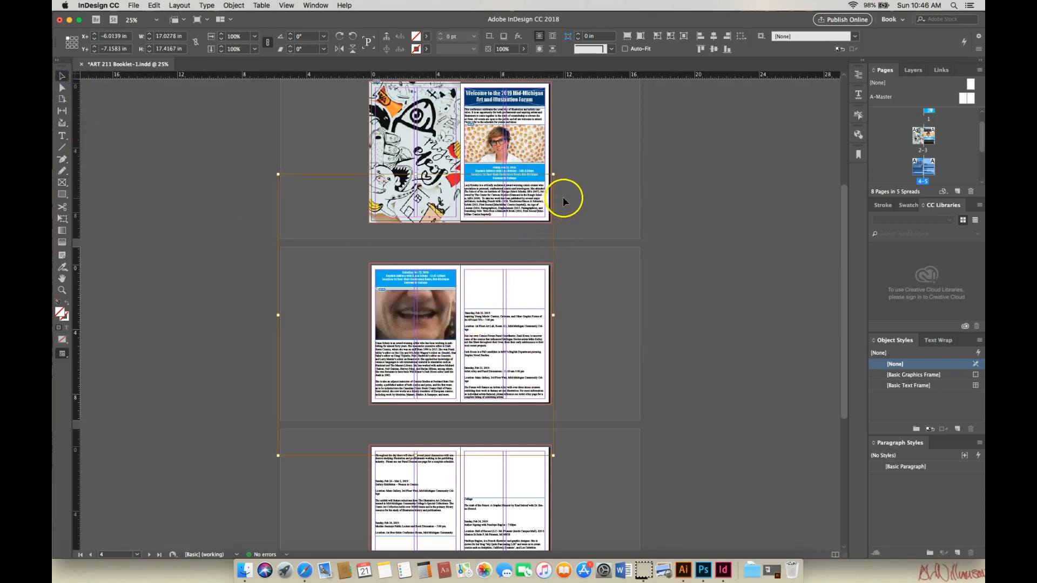
left_click_drag(552, 174, 474, 242)
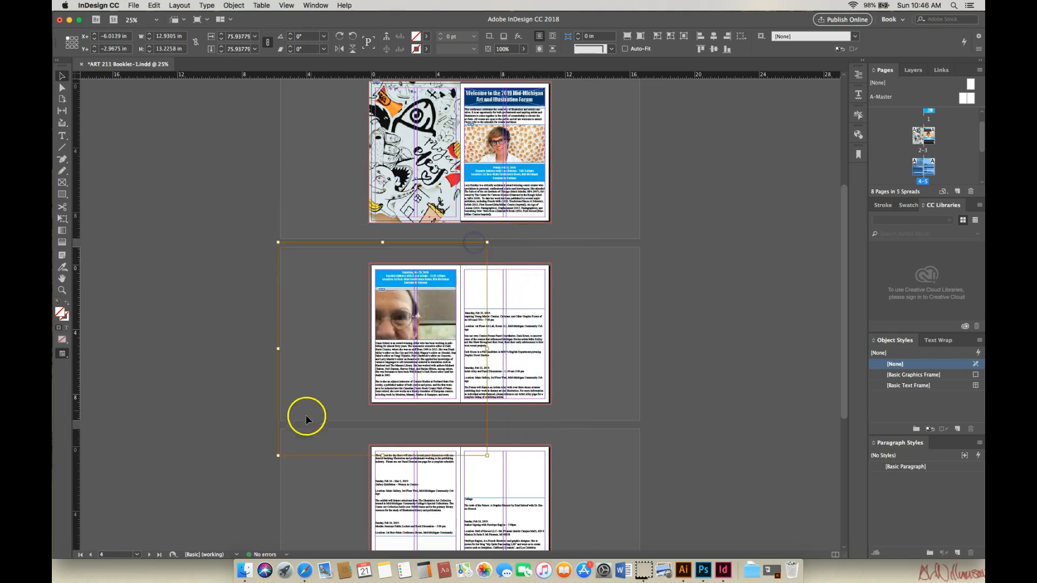
left_click_drag(279, 455, 355, 376)
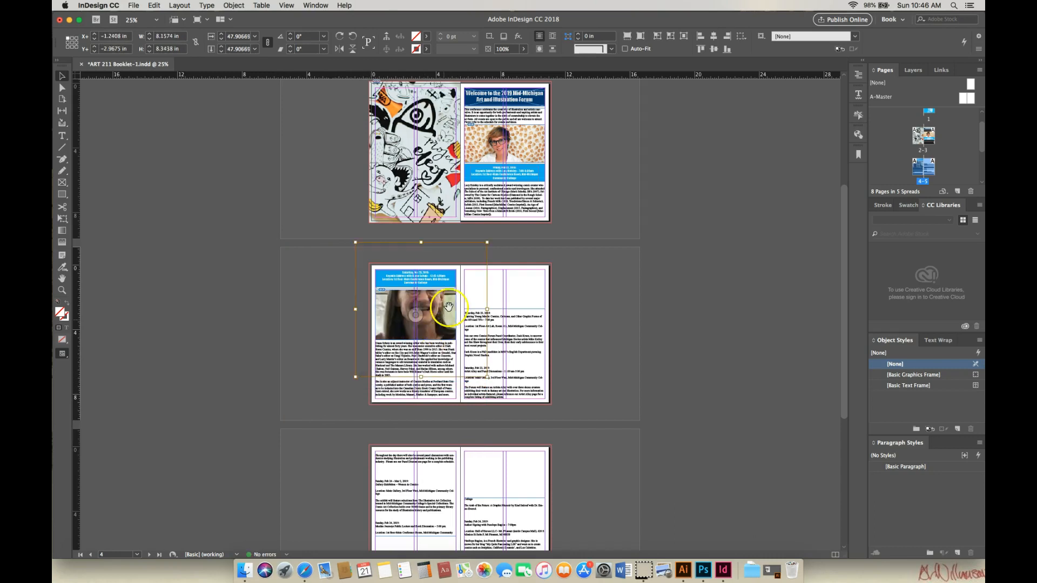
- Scale the speaker's portrait proportionally to about 30% and reposition it so the face sits well within the page 4 picture frame
left_click_drag(487, 242, 460, 269)
left_click_drag(355, 377, 369, 362)
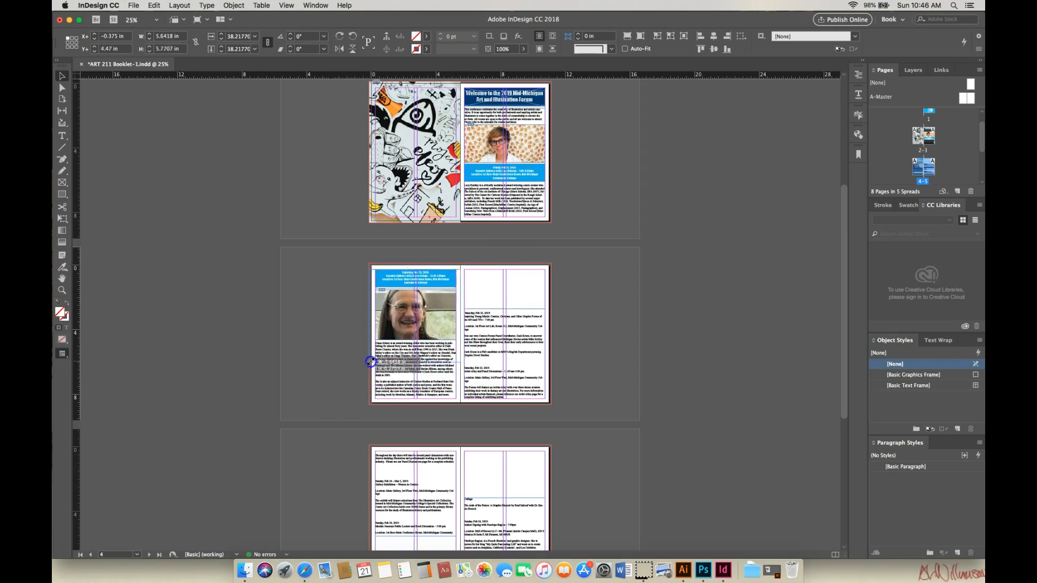
left_click_drag(460, 269, 456, 276)
left_click(439, 313)
left_click_drag(439, 313, 438, 317)
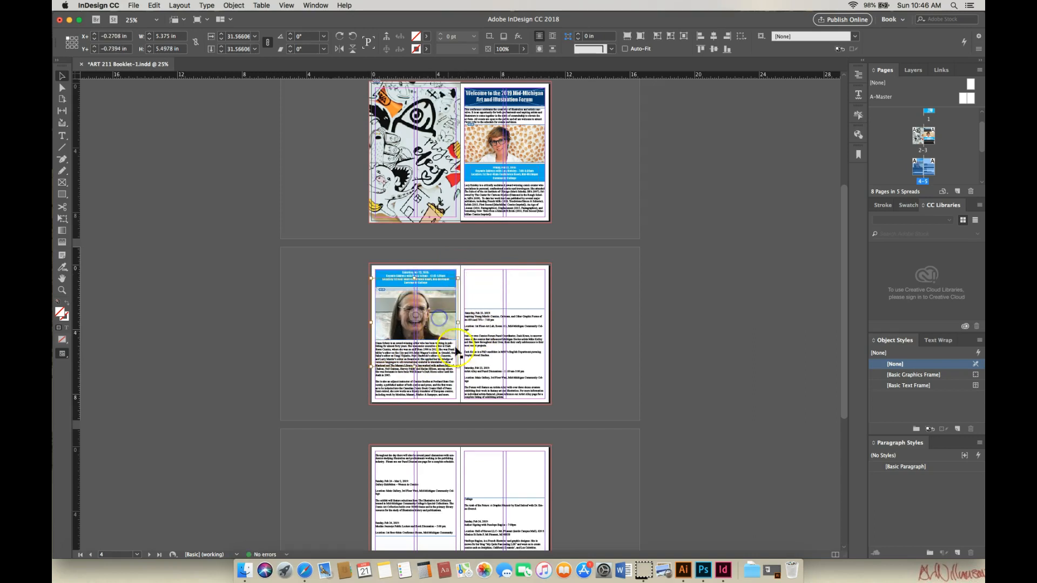
left_click_drag(459, 366, 456, 366)
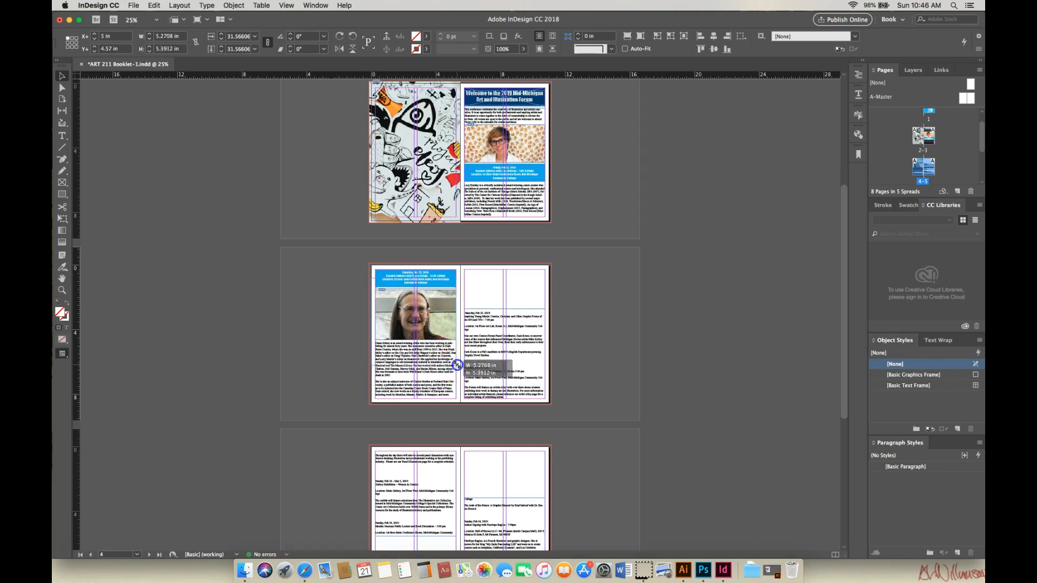
left_click_drag(372, 365, 373, 364)
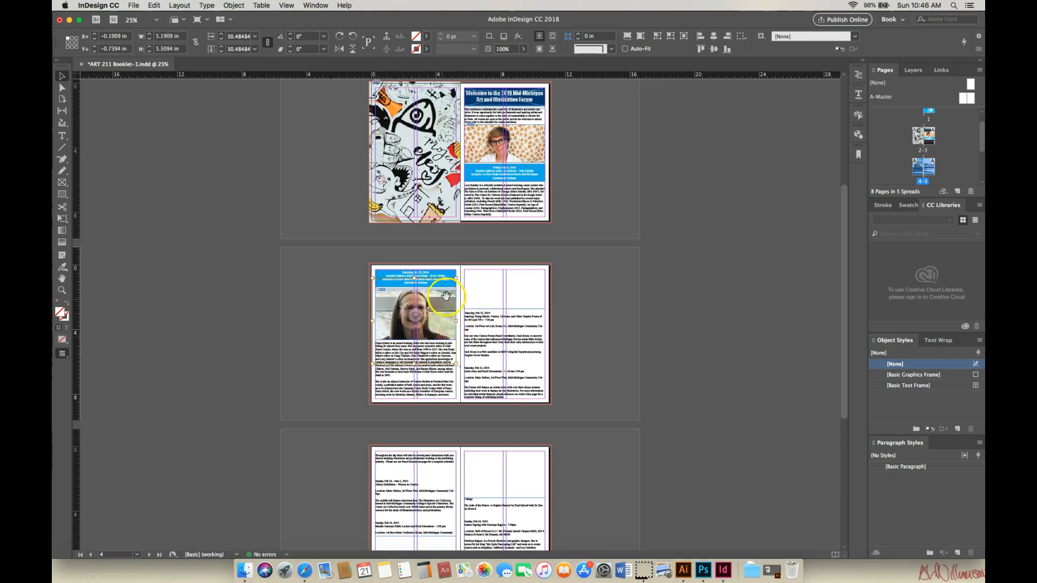
mouse_move(455, 280)
left_mouse_down()
mouse_move(450, 287)
mouse_move(456, 278)
left_mouse_up()
left_click_drag(427, 307, 428, 311)
left_click(571, 293)
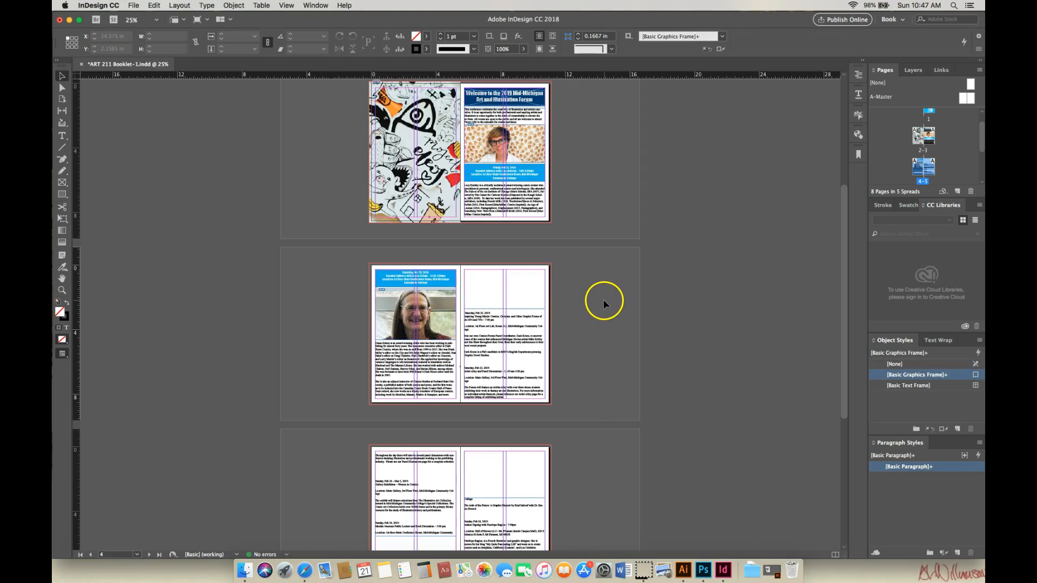
- Nudge the keynote heading text frame on page 4 down slightly, to a Y position of 0.3933 in
left_click(61, 290)
left_click(449, 347)
left_click(447, 331)
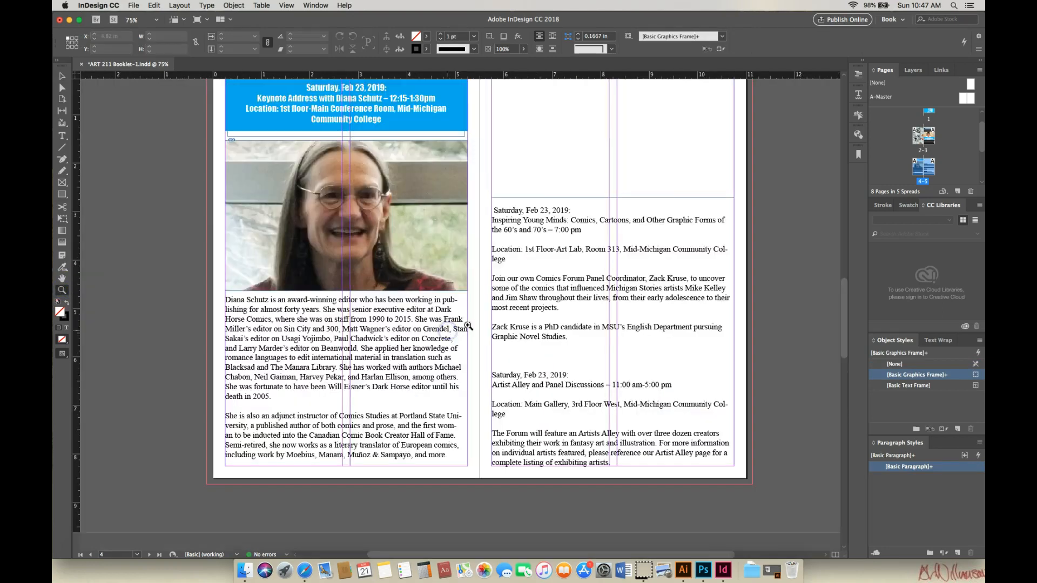
scroll(846, 321, "up", 2)
scroll(845, 321, "up", 1)
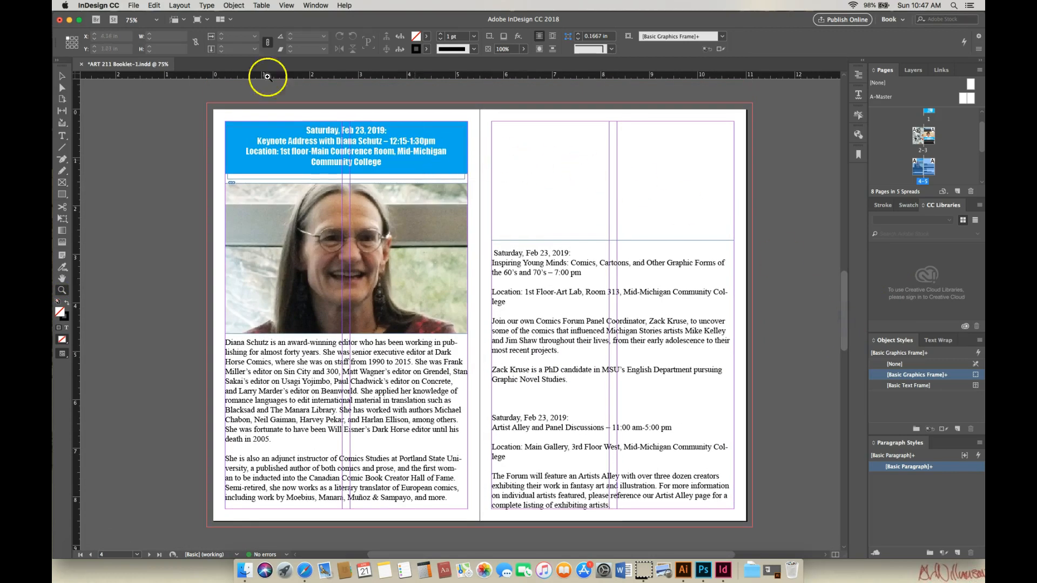
left_click(62, 76)
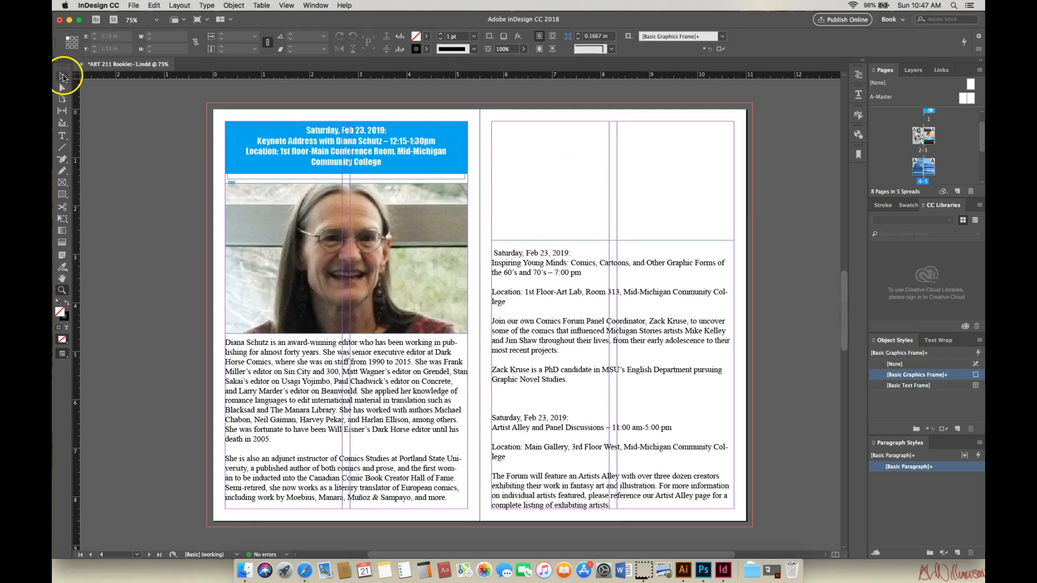
left_click(346, 151)
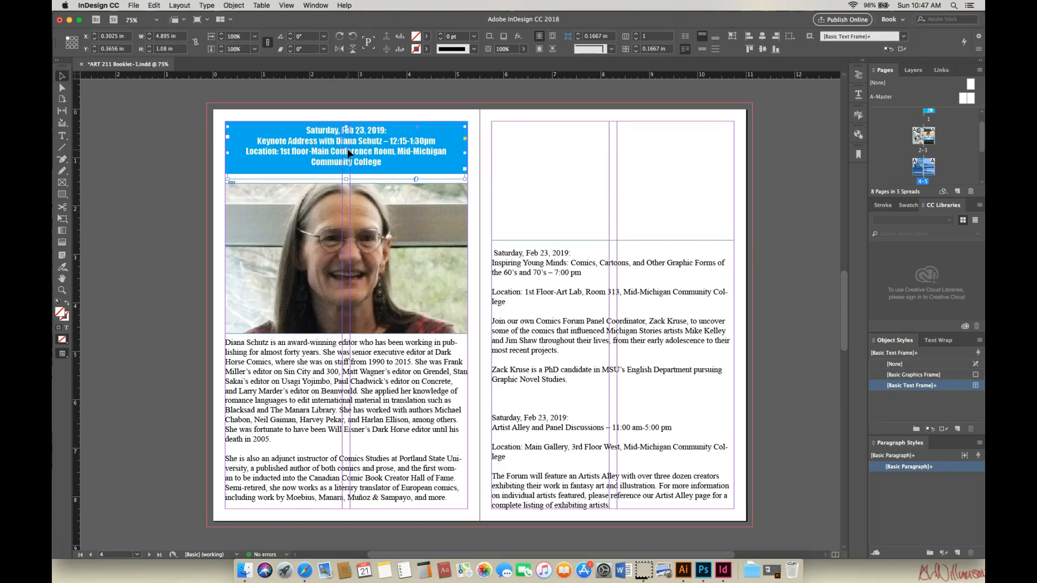
key("Down")
key("Down")
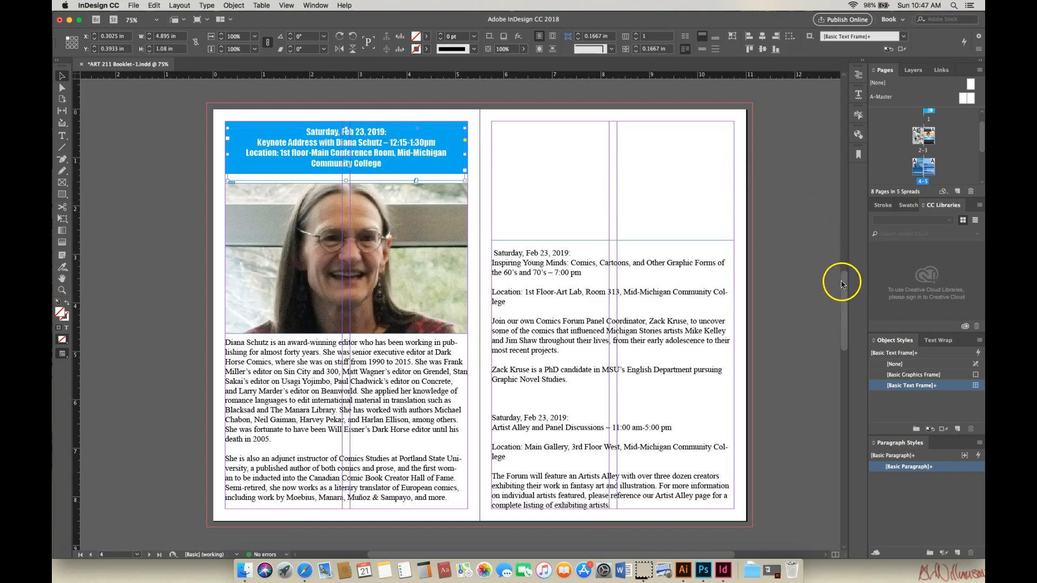
- Shorten the text frame on page 5 to 3 in high by lowering its upper edge to 5.25 in
left_click_drag(844, 278, 873, 292)
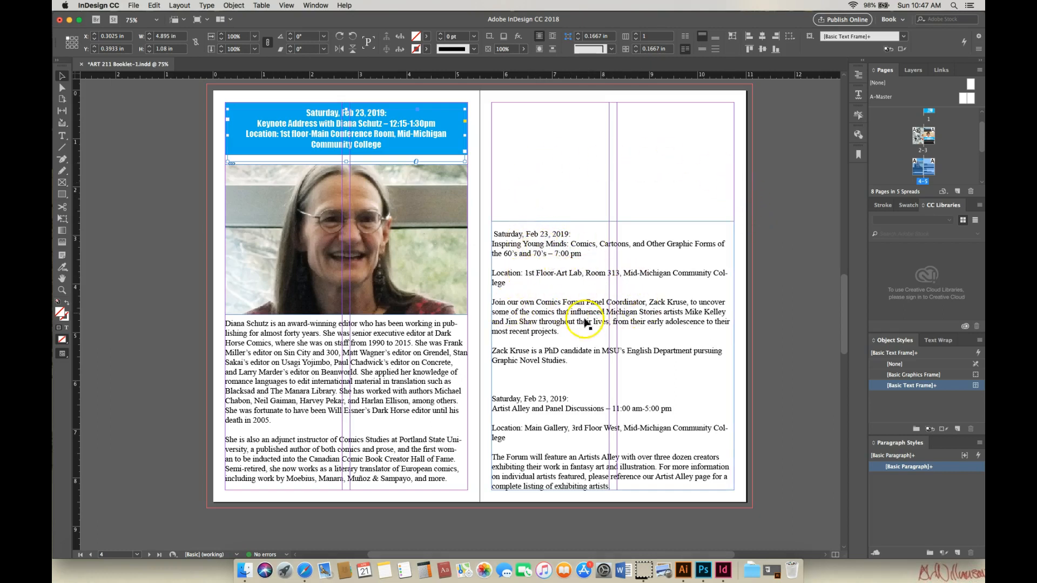
left_click_drag(847, 319, 857, 400)
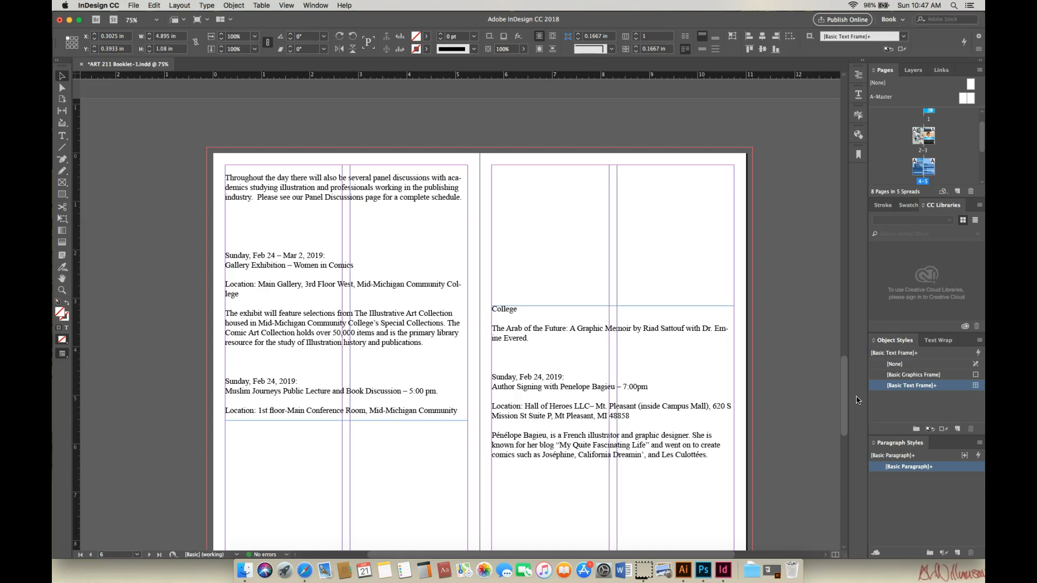
left_click_drag(858, 400, 869, 318)
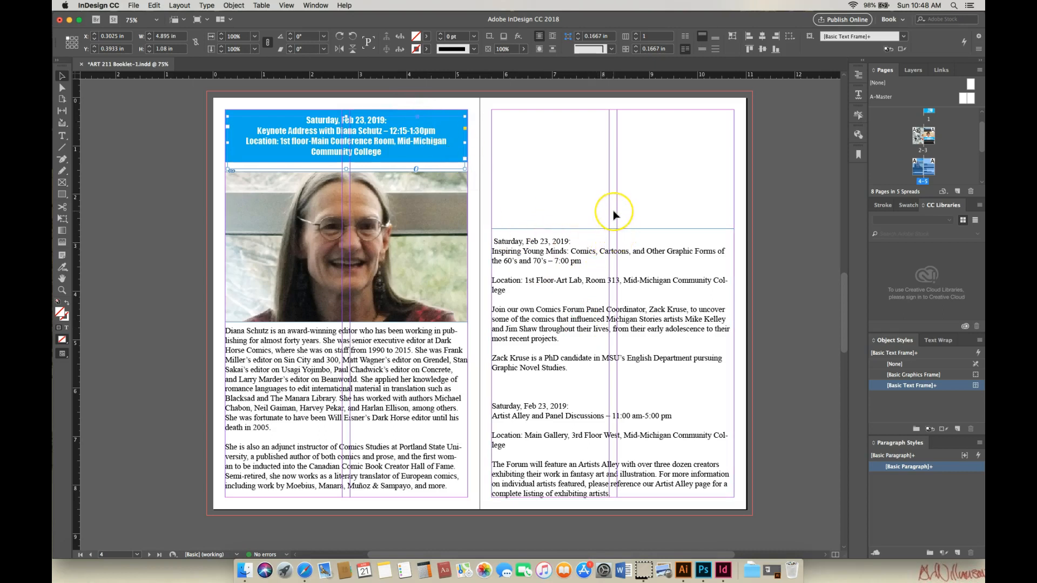
left_click_drag(856, 283, 866, 403)
left_click_drag(876, 332, 877, 316)
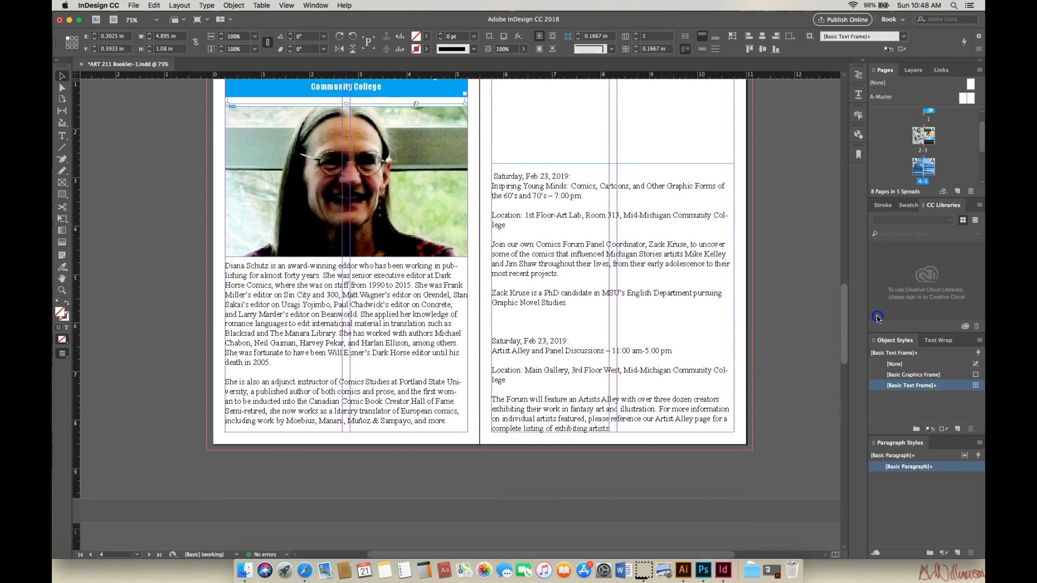
left_click_drag(877, 316, 877, 310)
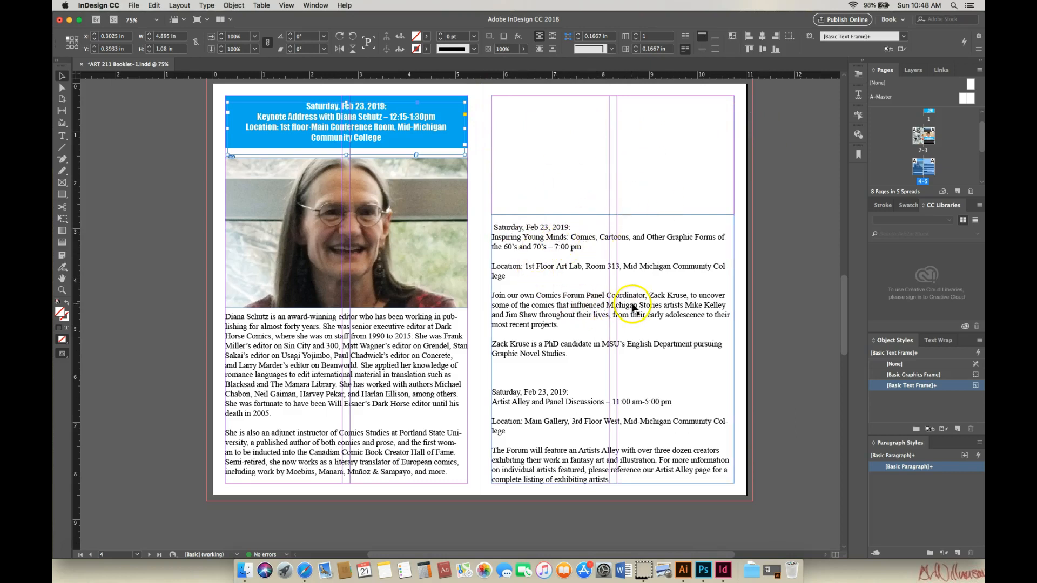
left_click(611, 238)
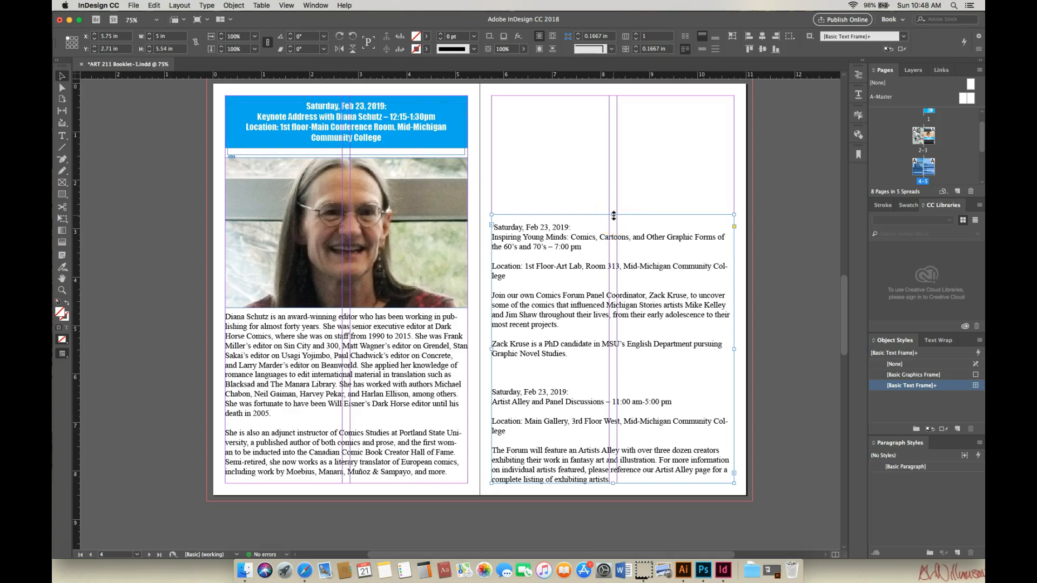
left_click_drag(613, 216, 621, 338)
mouse_move(845, 313)
left_mouse_down()
mouse_move(839, 384)
mouse_move(859, 310)
left_mouse_up()
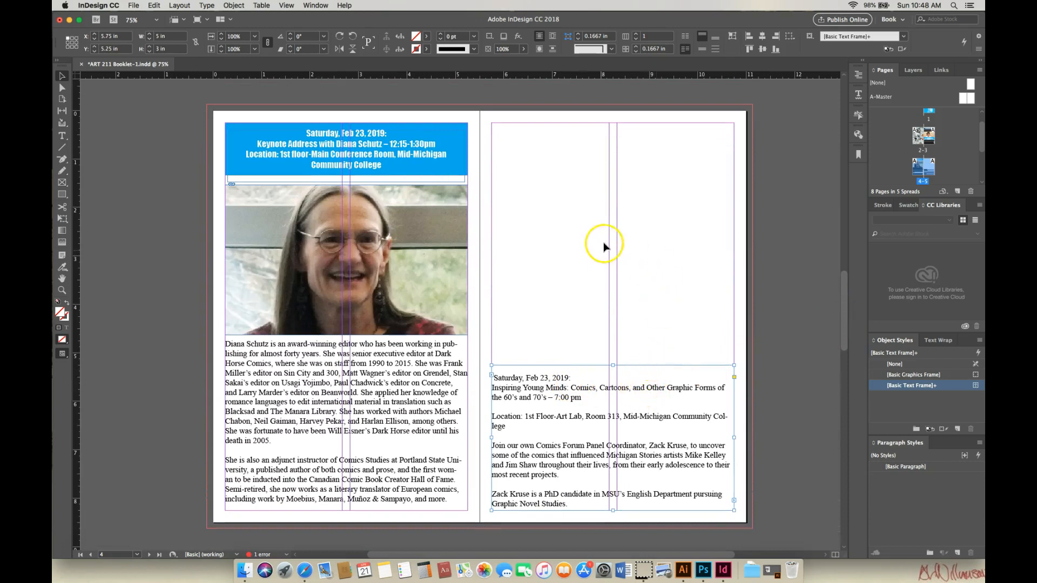
- Copy the blue bar from page 4 and place the duplicate on page 5 directly above the text frame
left_click(456, 148)
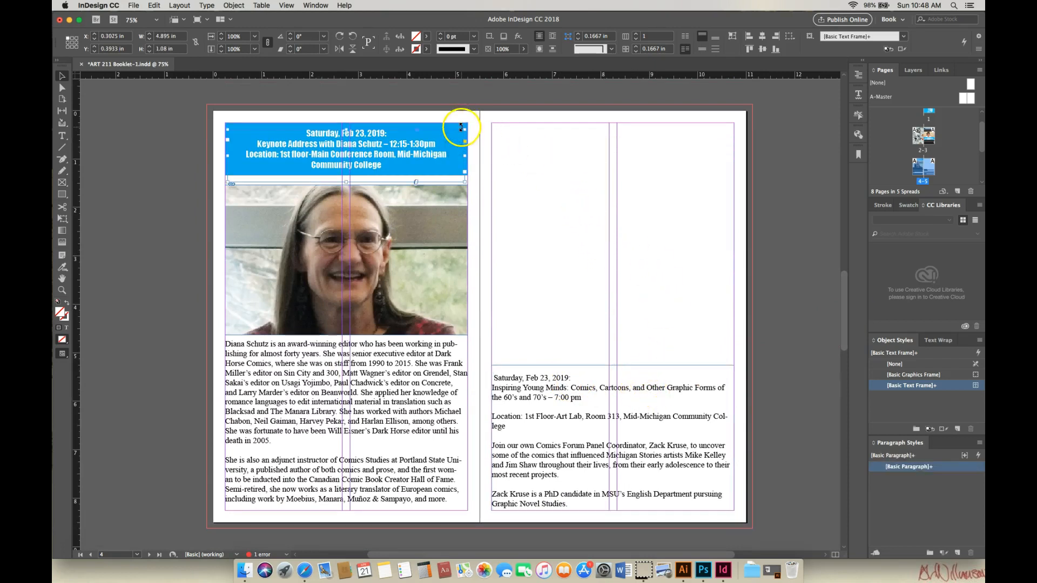
left_click(789, 138)
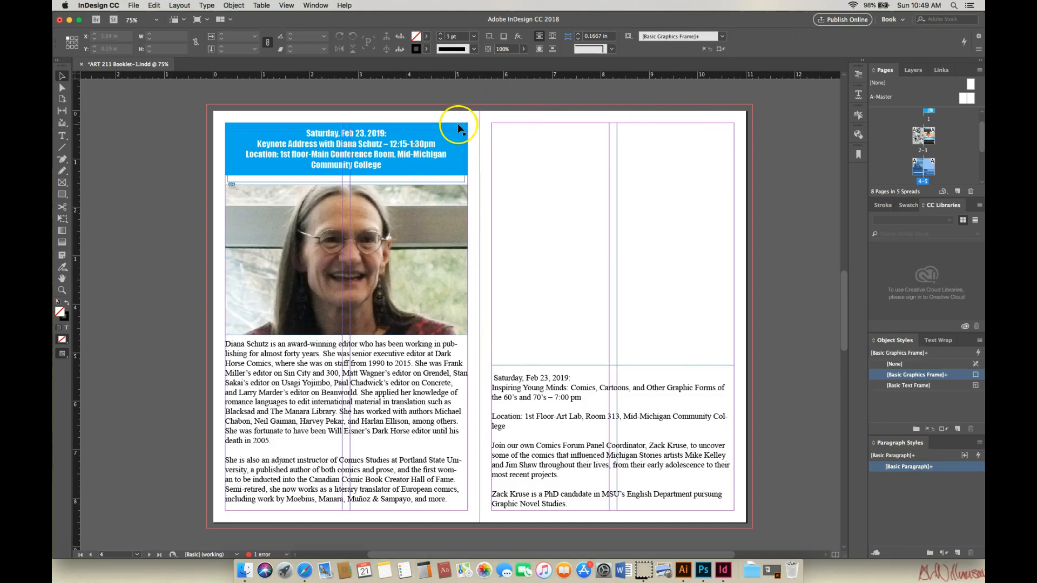
left_click(458, 128)
left_click(158, 7)
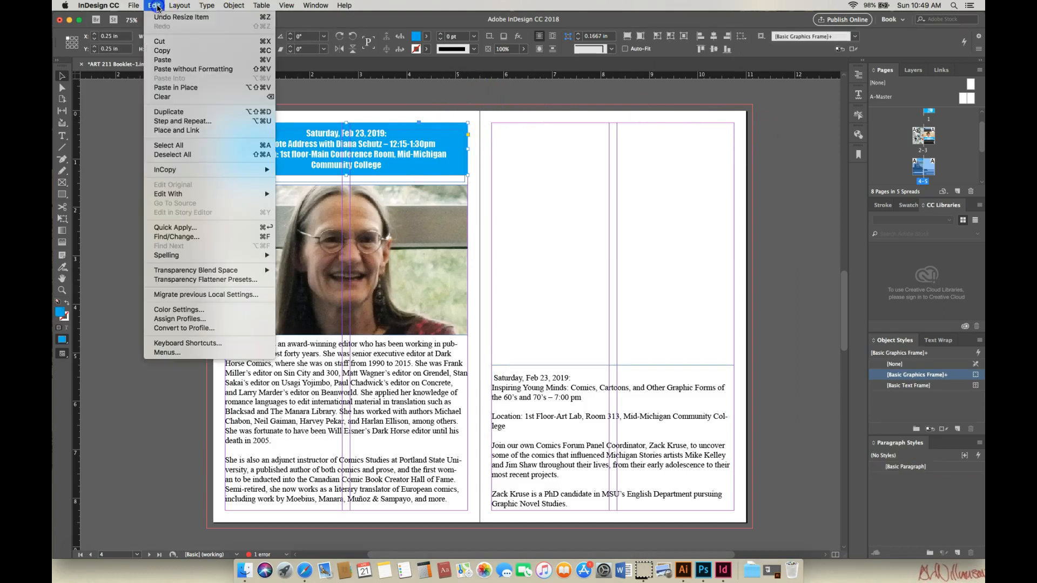
left_click(162, 51)
left_click(157, 6)
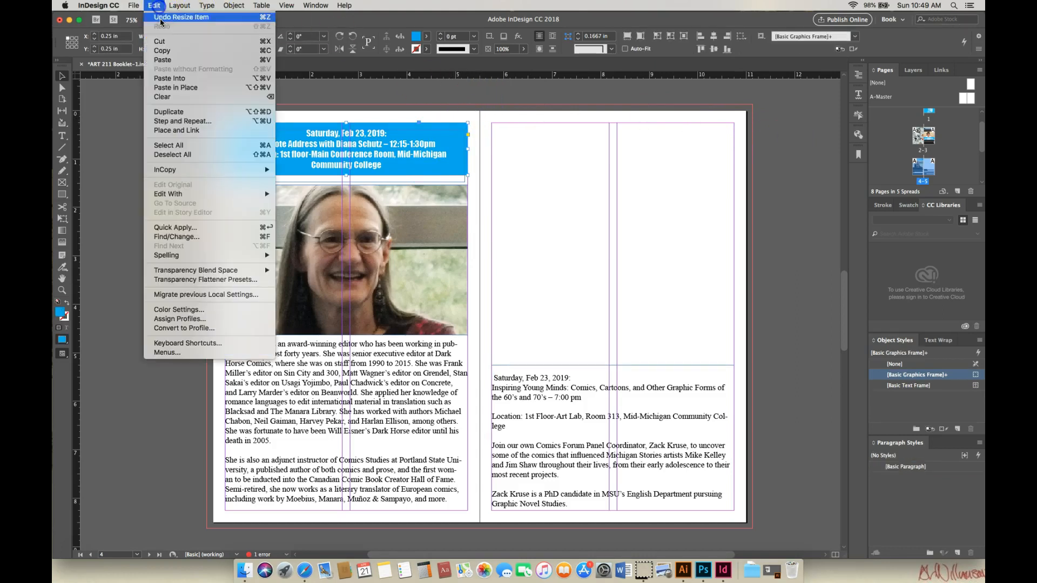
left_click(167, 60)
left_click_drag(507, 297, 644, 327)
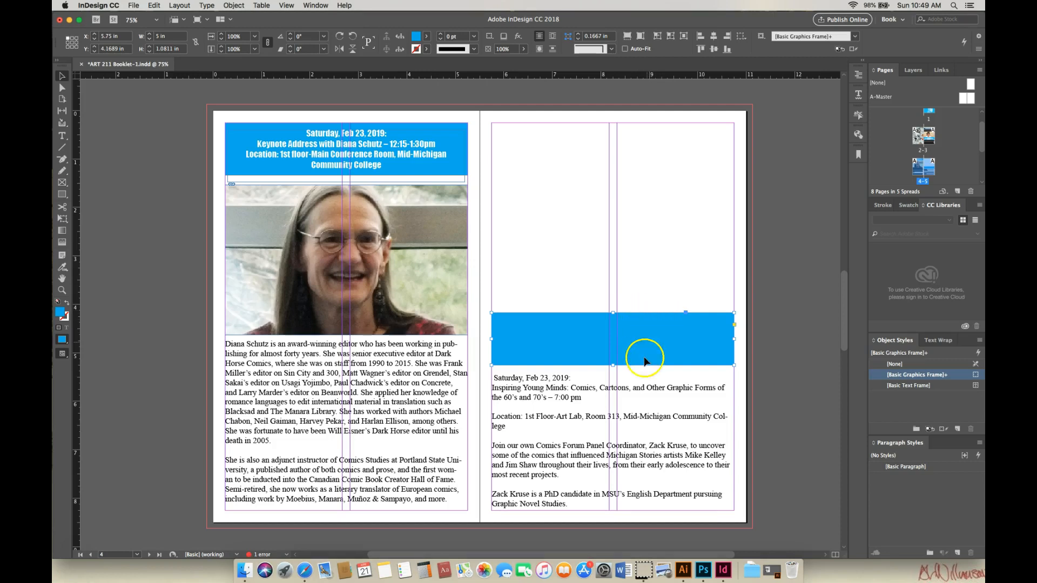
- Copy the first event's date, title and location lines on page 5, then delete them and the leftover blank line from the body text
left_click_drag(844, 322, 845, 329)
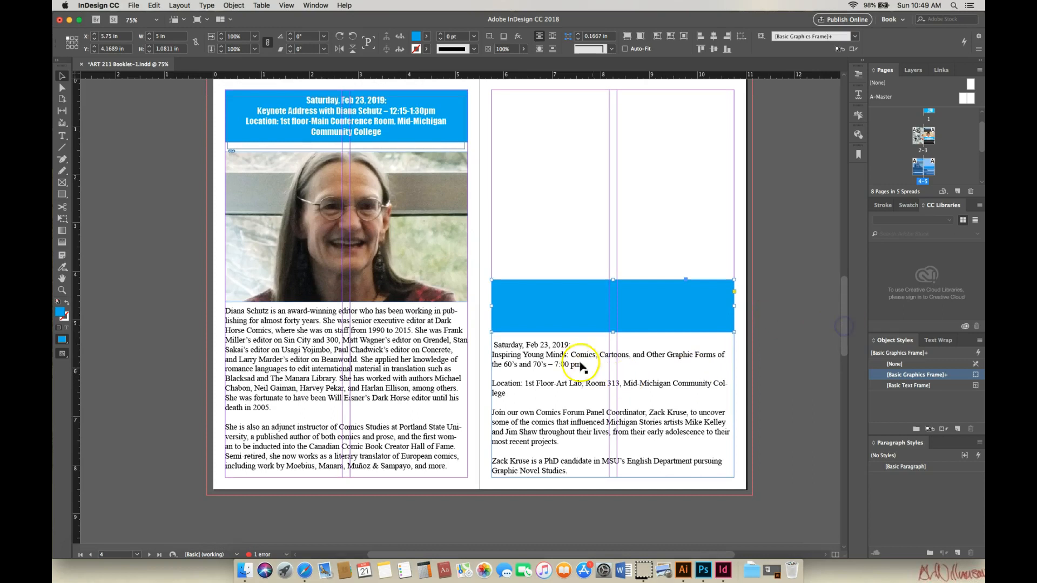
double_click(504, 346)
left_click_drag(496, 345, 594, 396)
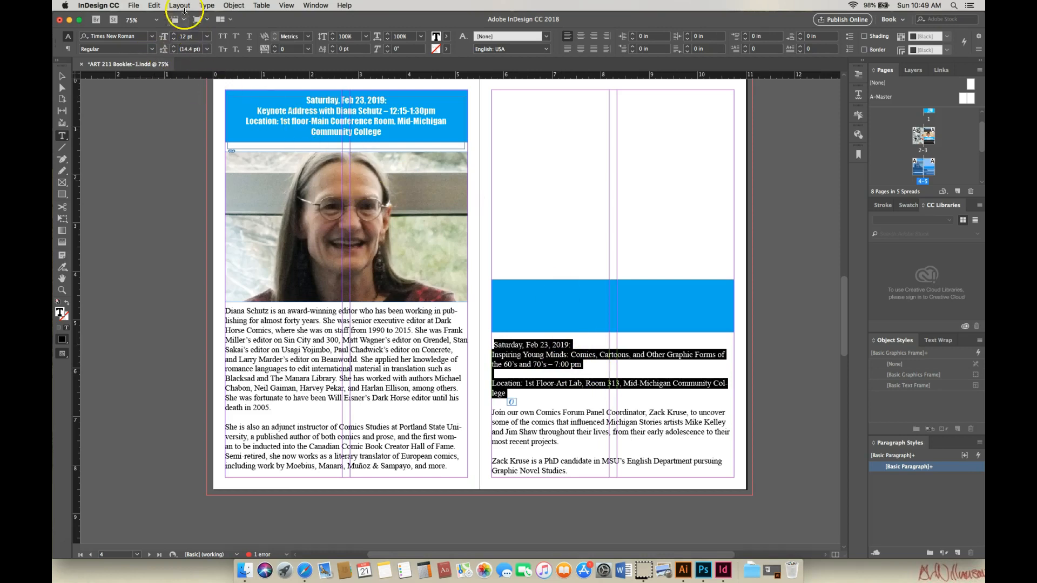
left_click(155, 6)
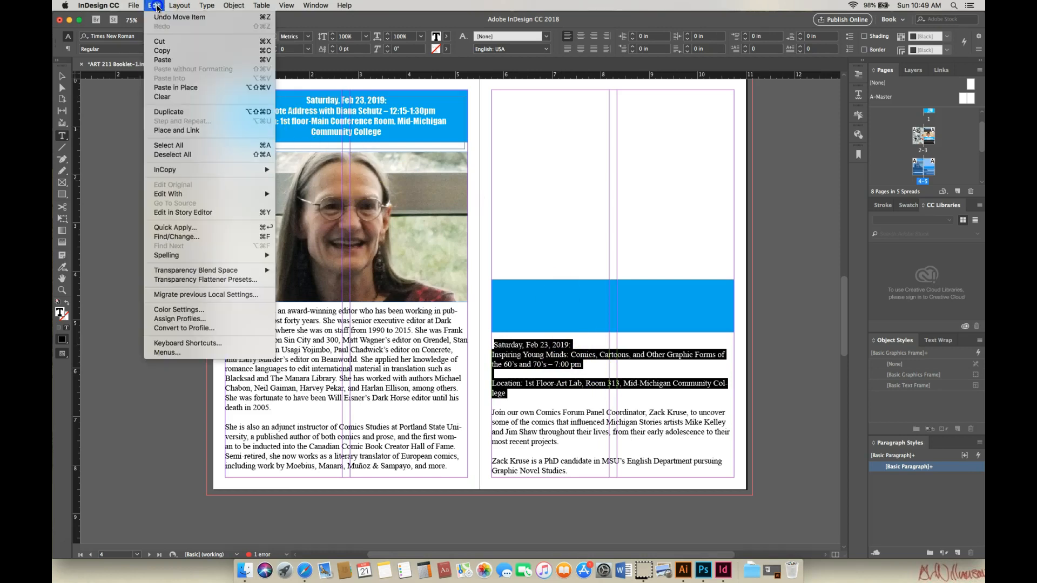
left_click(162, 54)
key("BackSpace")
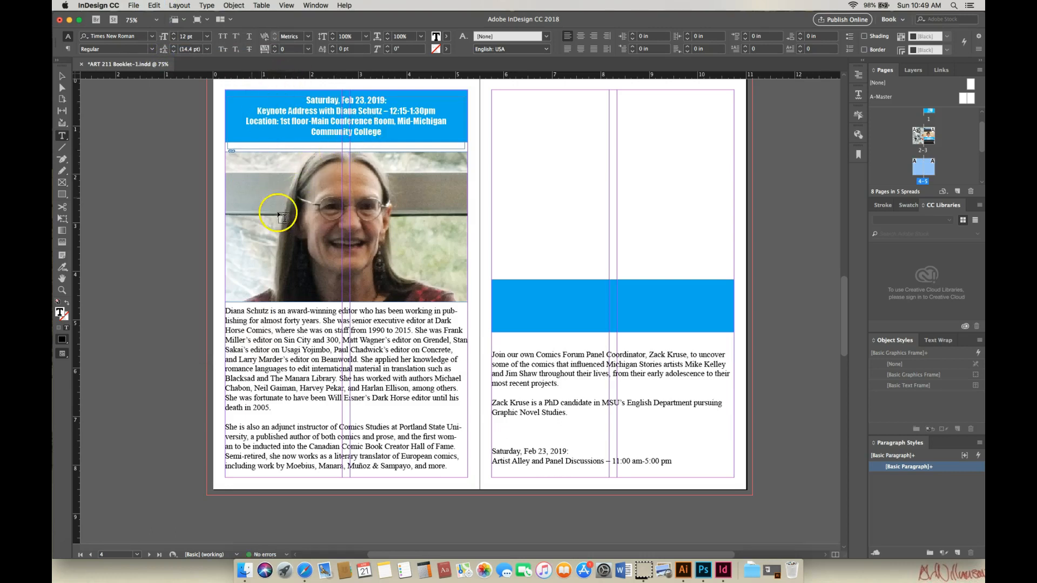
left_click(497, 356)
key("BackSpace")
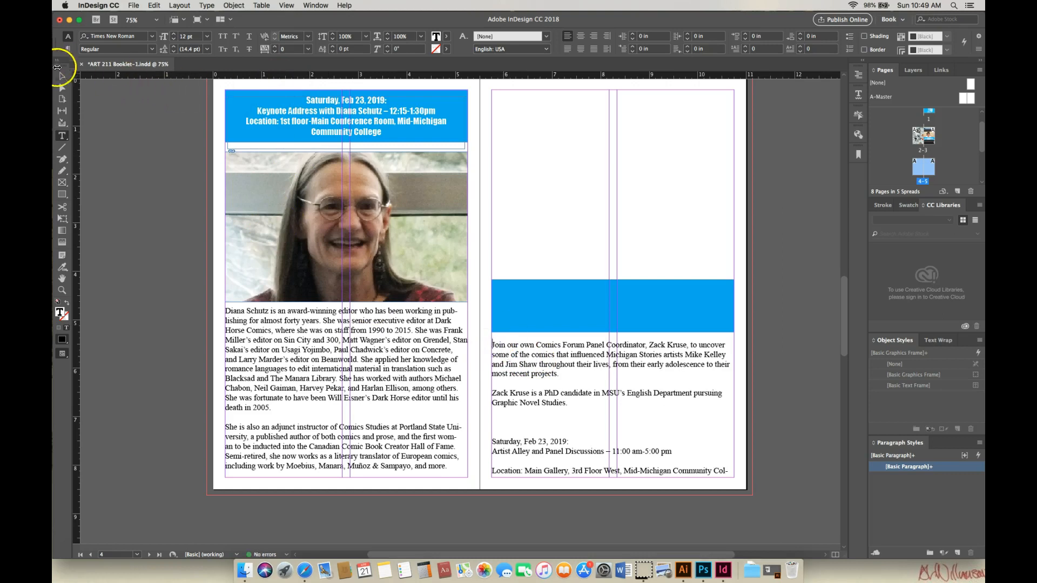
- Lower the upper edge of page 5's text frame and move the blue bar down against it, to Y 5.3889 in
left_click(62, 76)
left_click_drag(614, 332, 613, 391)
left_click(614, 314)
left_click_drag(623, 313, 621, 372)
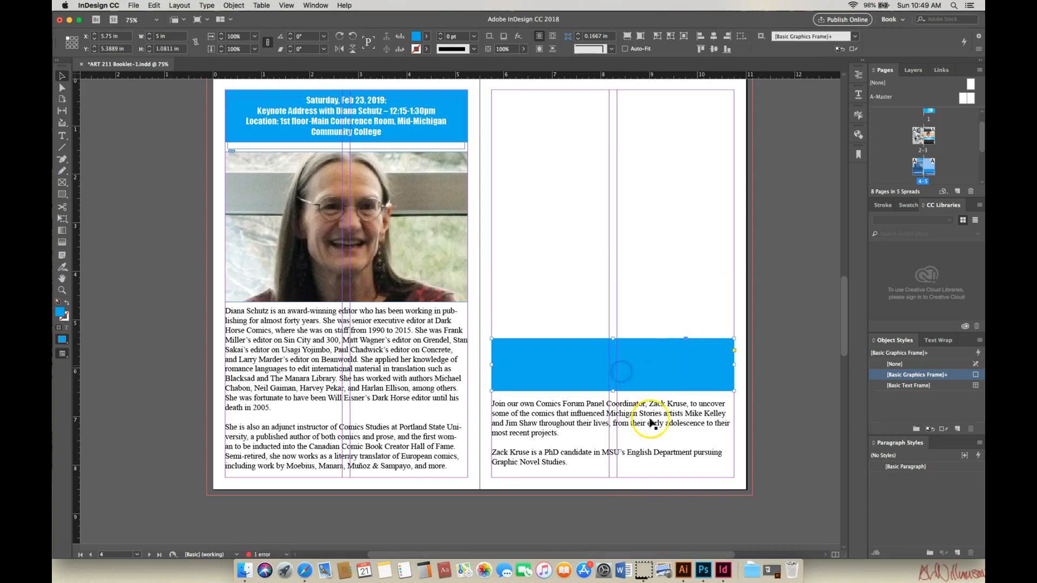
- Draw a new wide text frame on the pasteboard beside page 5 for the copied event heading
left_click(423, 564)
scroll(696, 509, "right", 5)
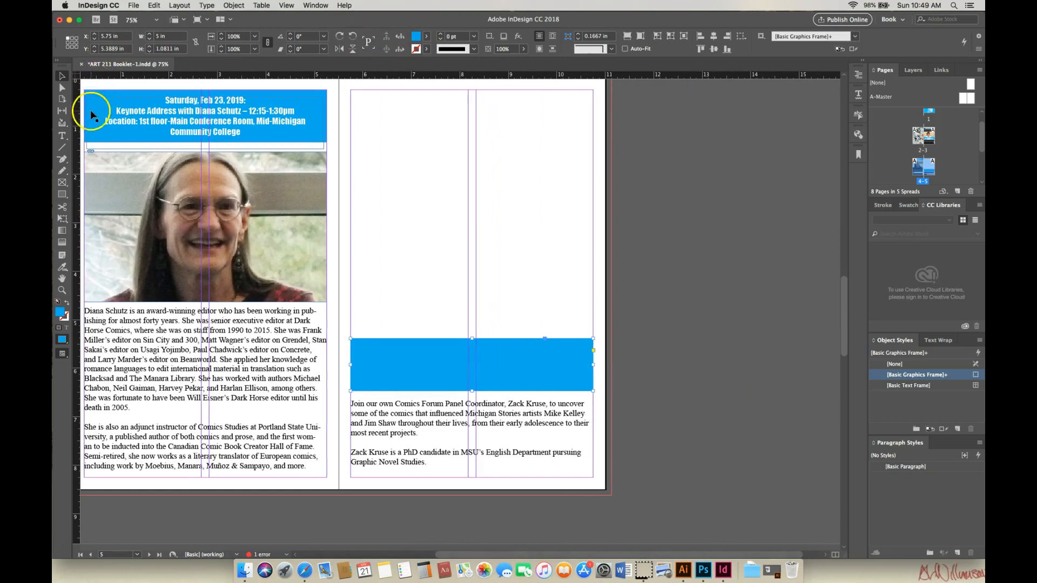
left_click(62, 136)
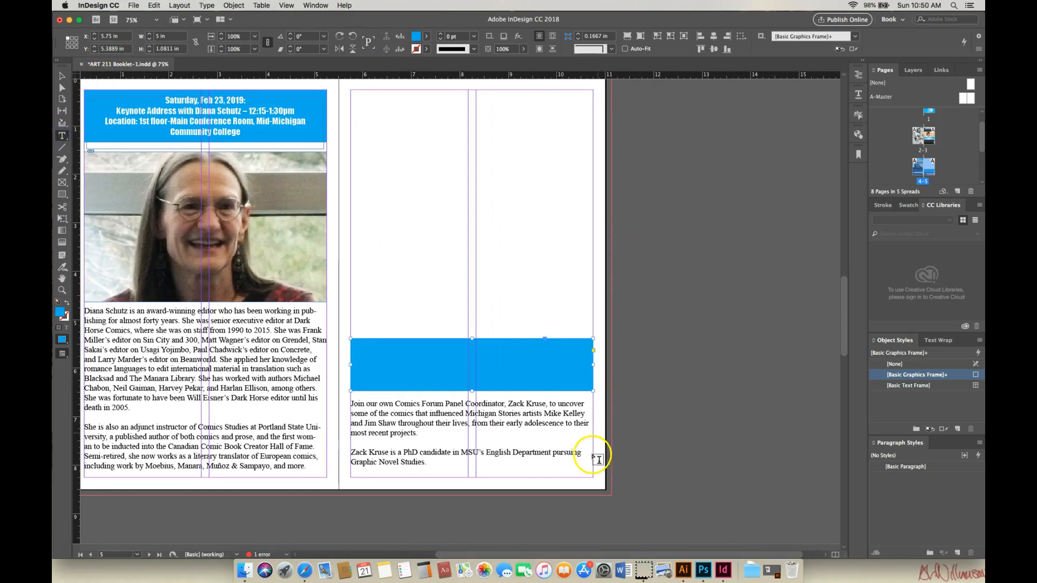
scroll(594, 324, "right", 3)
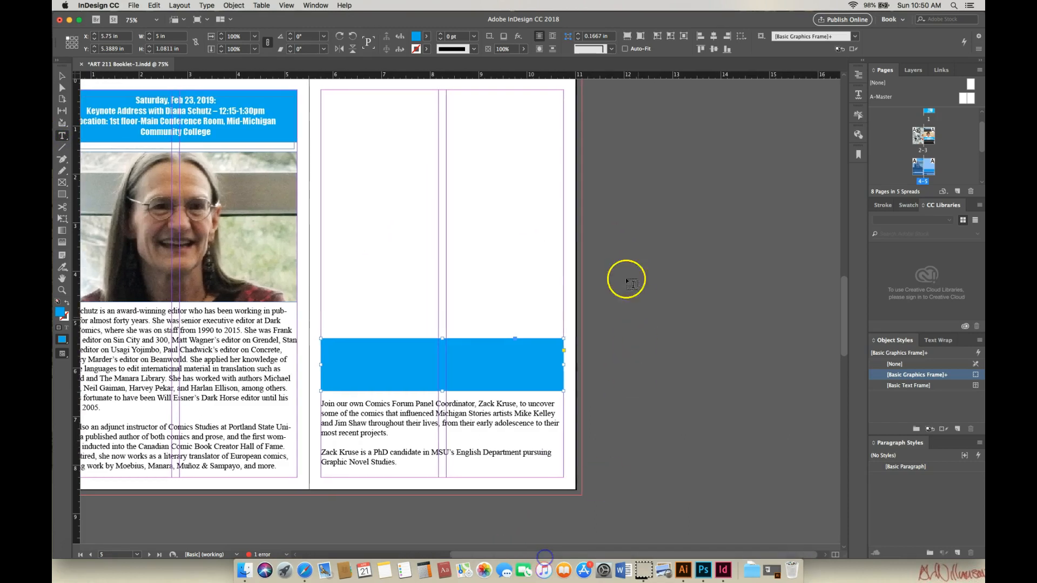
mouse_move(589, 267)
left_mouse_down()
mouse_move(664, 302)
mouse_move(821, 325)
mouse_move(803, 324)
left_mouse_up()
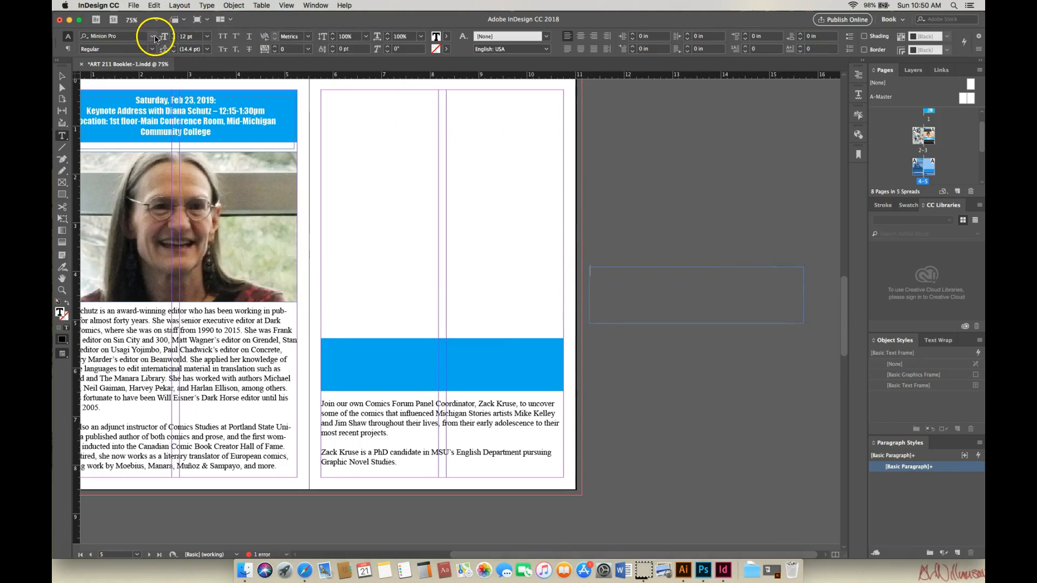
- Set the font of the new pasteboard text frame to Impact
left_click(154, 37)
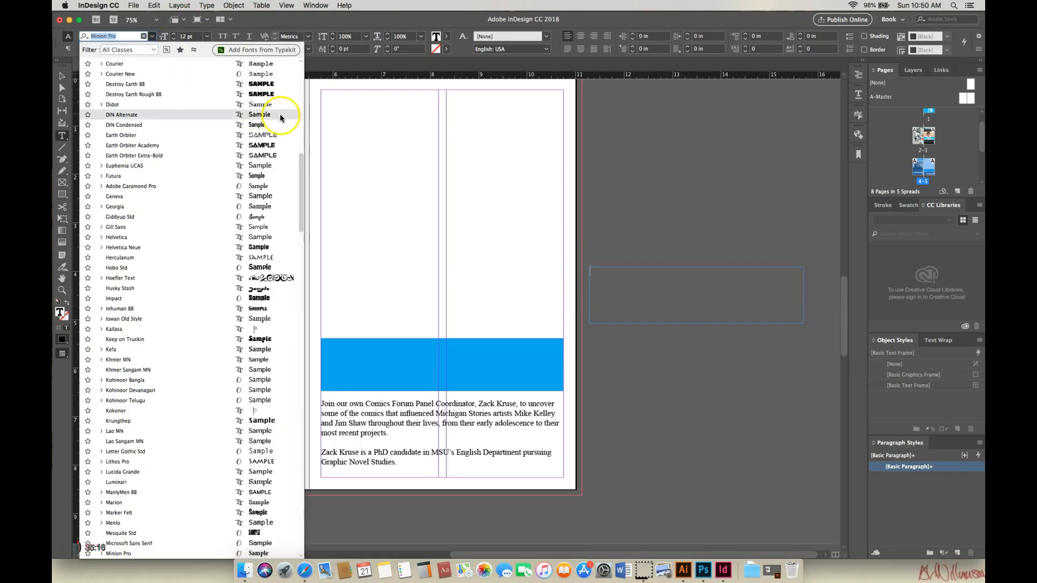
mouse_move(301, 166)
left_mouse_down()
mouse_move(312, 124)
mouse_move(306, 54)
left_mouse_up()
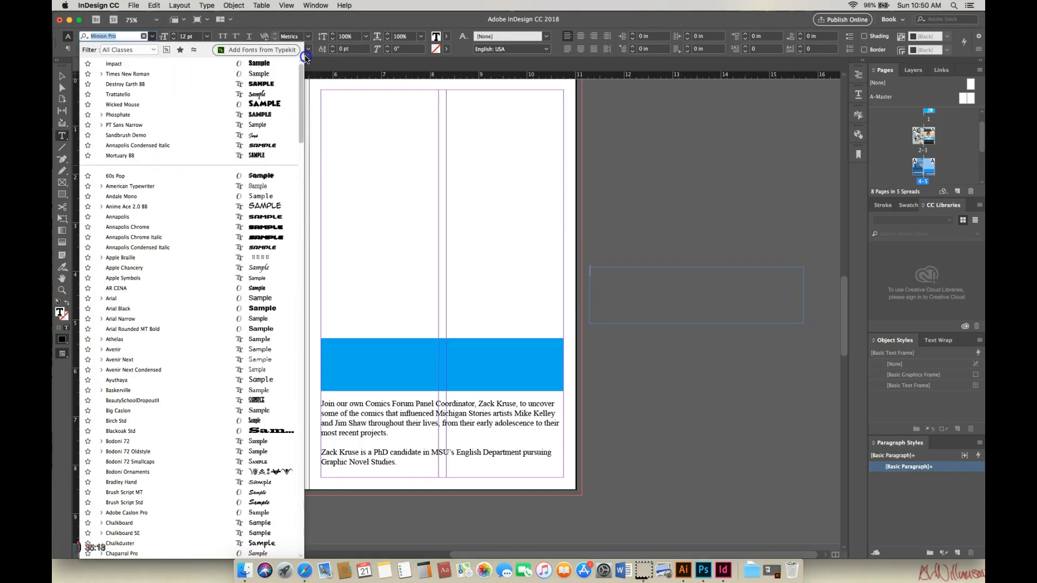
left_click(255, 68)
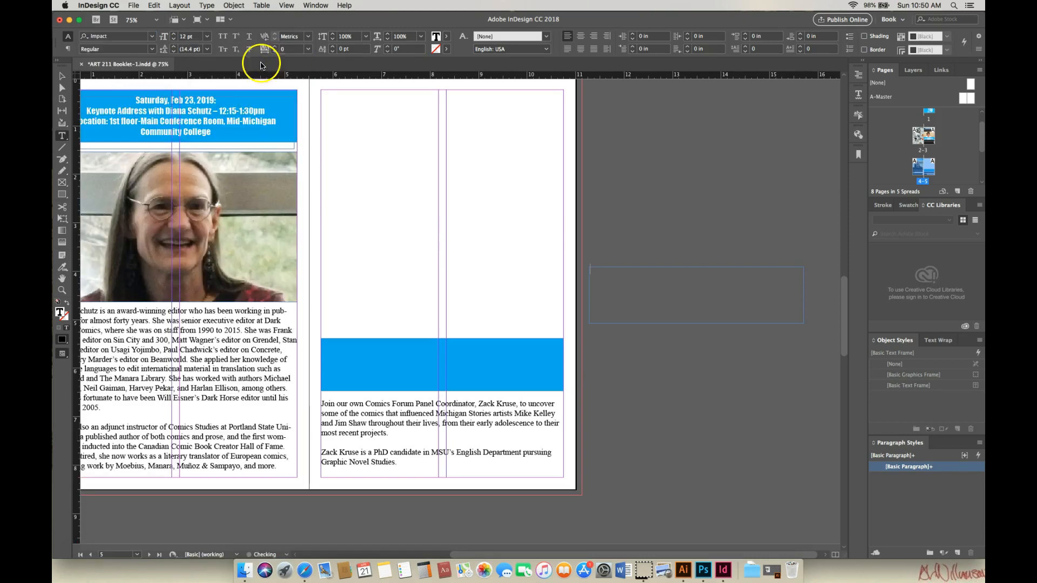
- Set the text fill of the pasteboard frame to Paper and paste the copied event heading into it
left_click(436, 39)
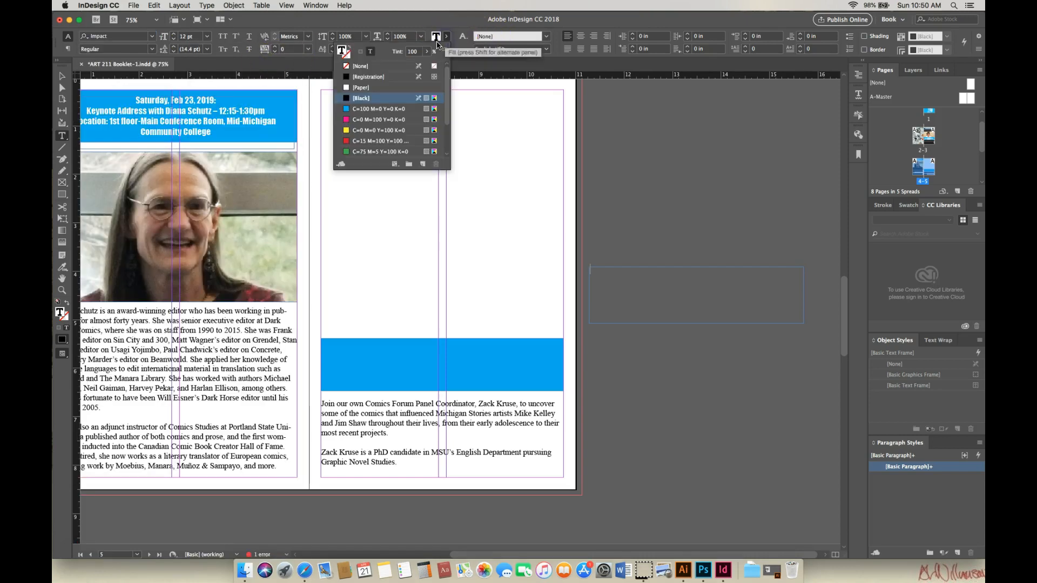
left_click(349, 87)
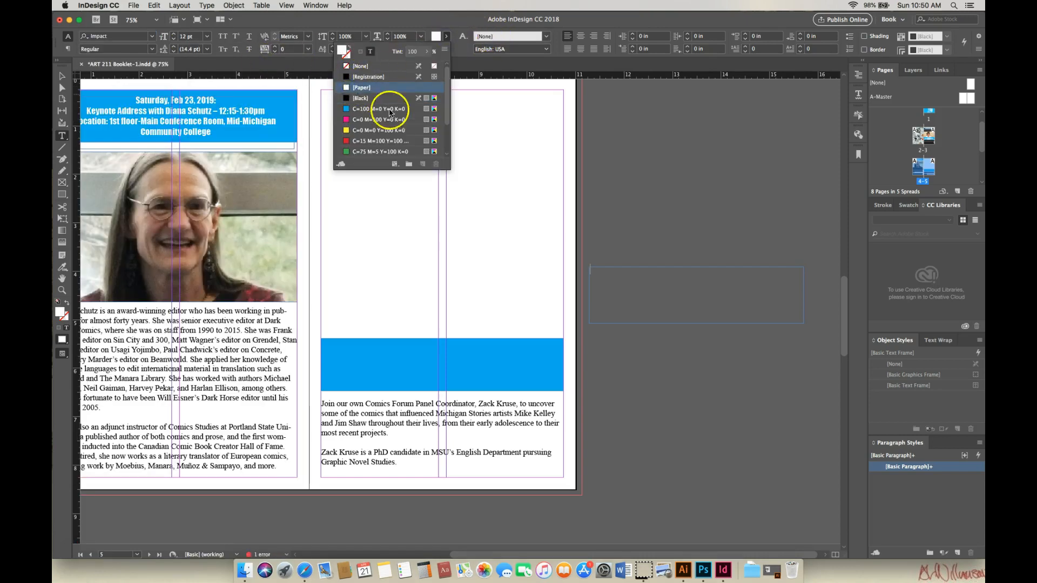
right_click(659, 294)
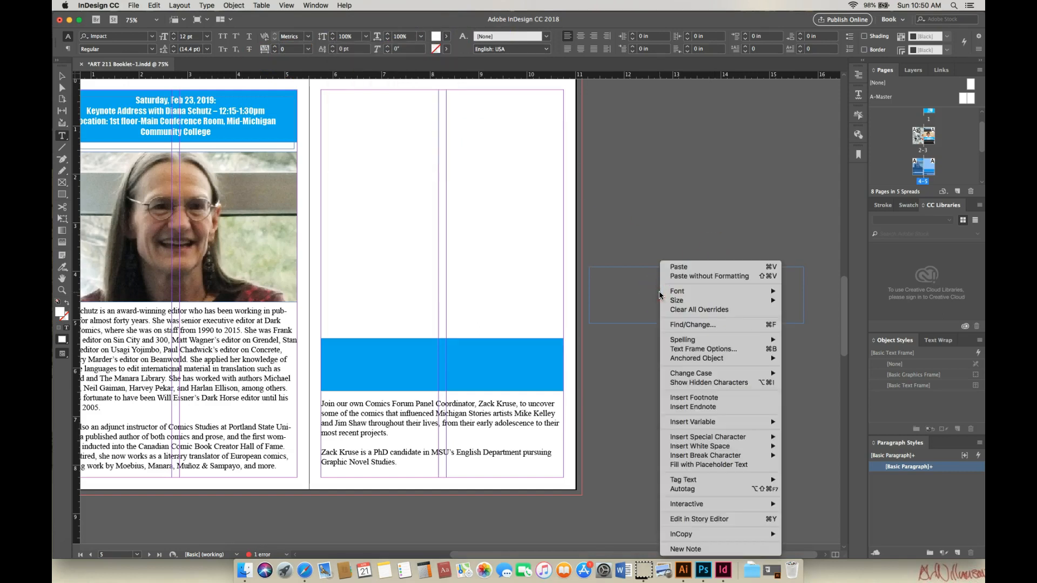
left_click(685, 268)
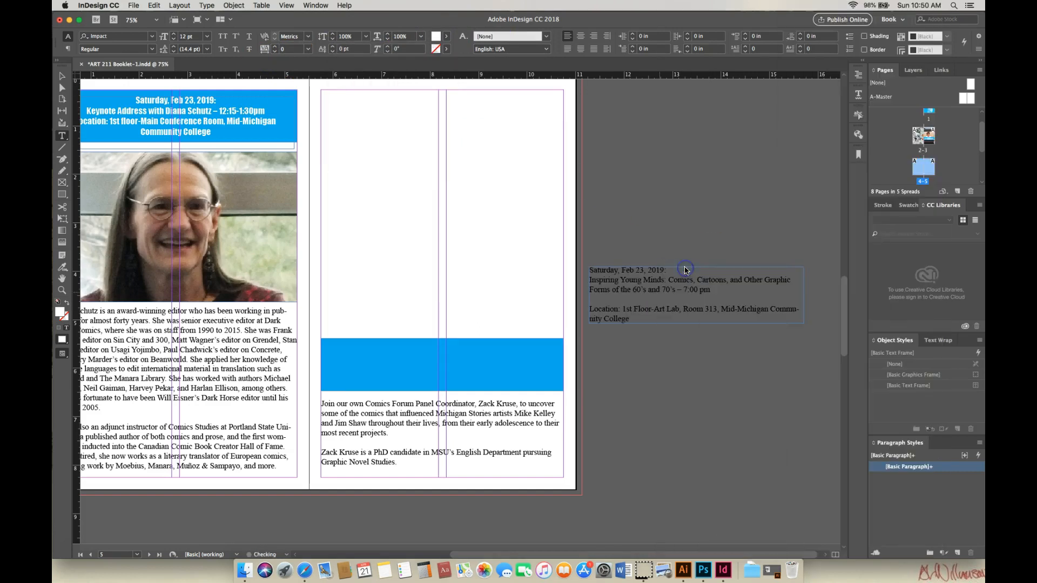
- Format all the pasted heading text in Impact, centre-aligned, with the Paper fill colour
left_click_drag(638, 270, 639, 319)
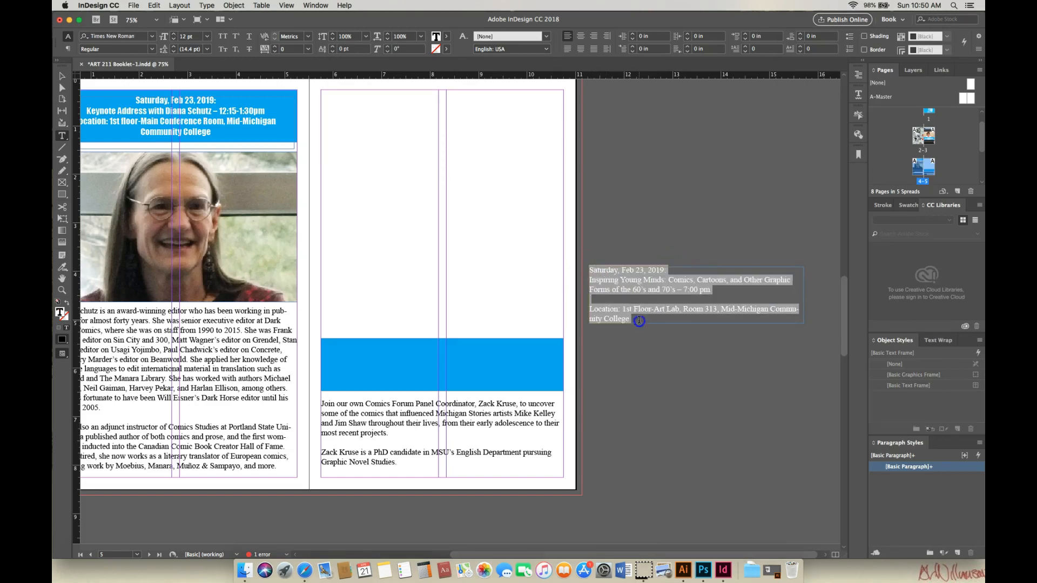
left_click(152, 38)
left_click(151, 64)
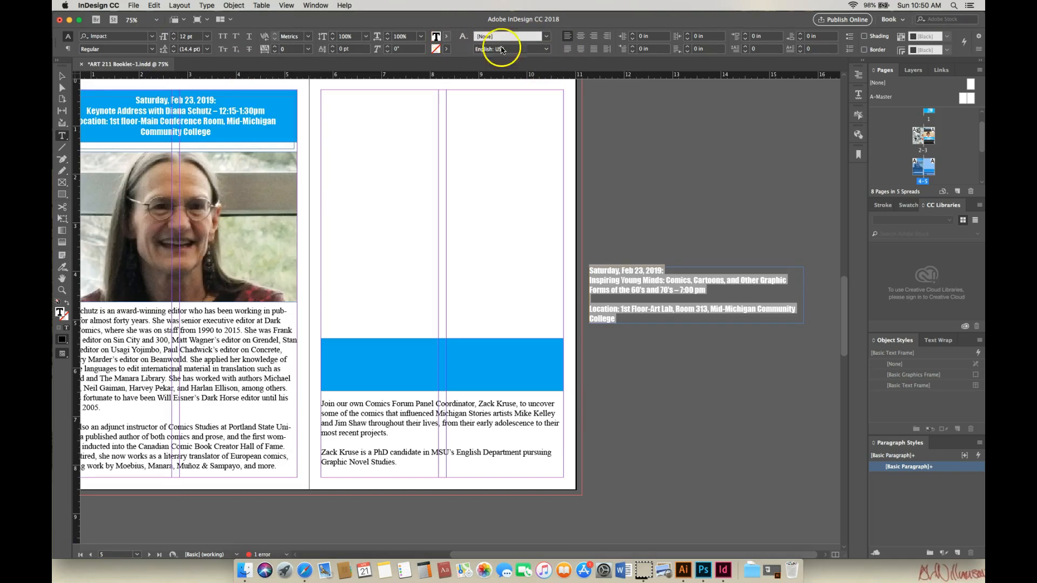
left_click(581, 38)
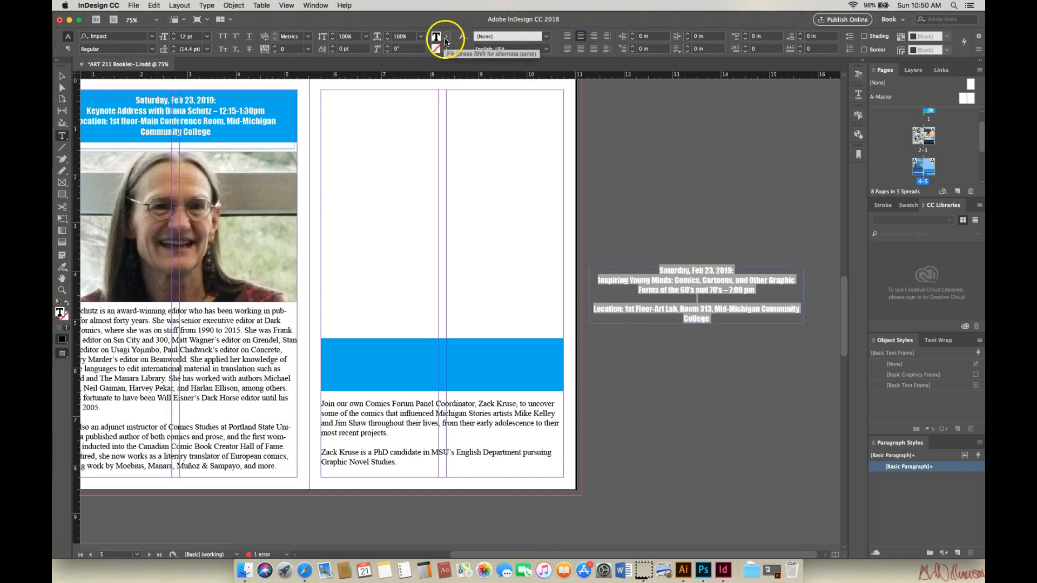
left_click(437, 36)
left_click(361, 87)
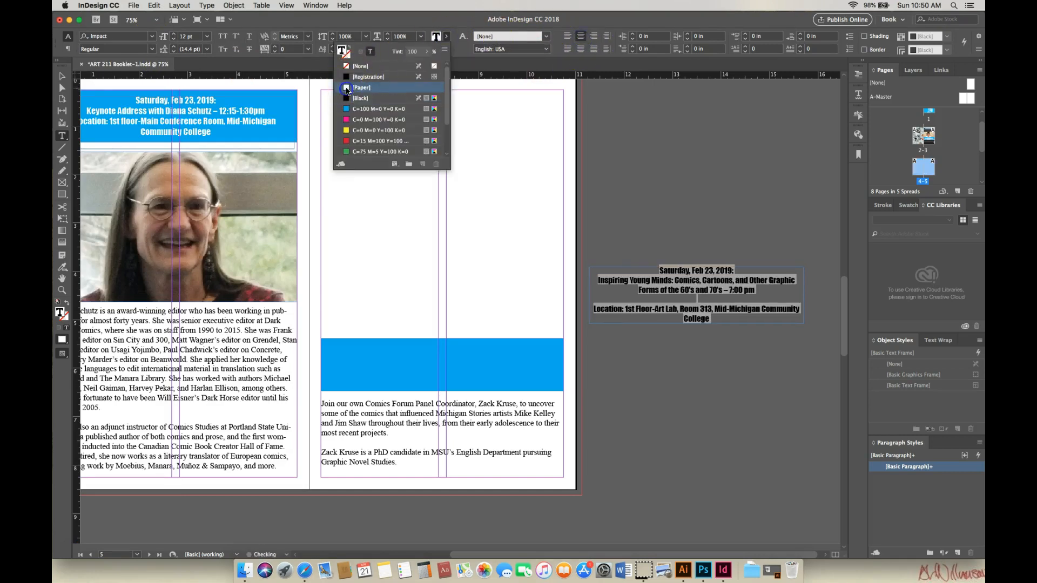
- Remove the blank line above the heading's location line and move the heading frame onto page 5's blue bar
left_click(596, 313)
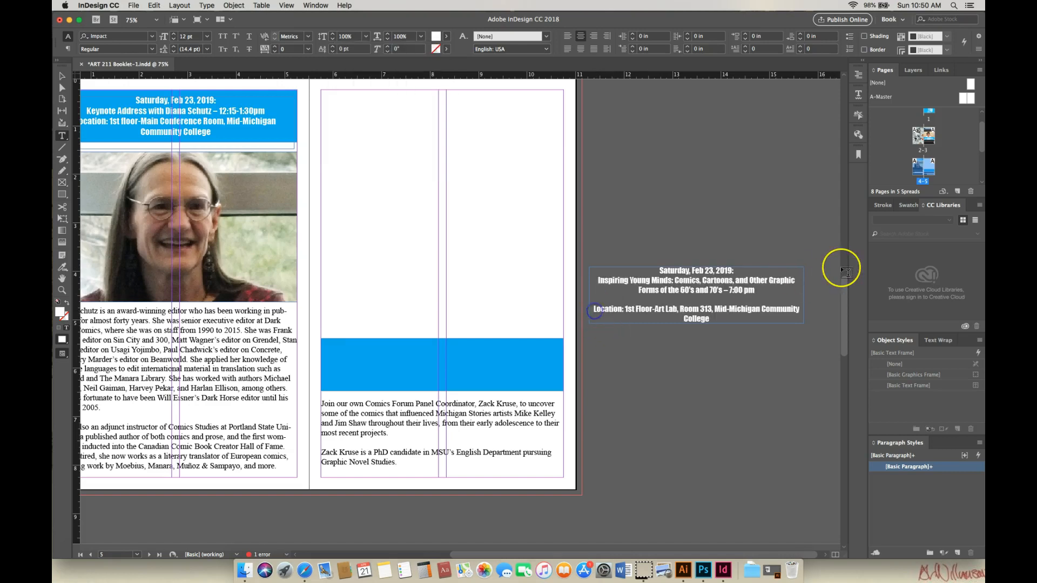
key("BackSpace")
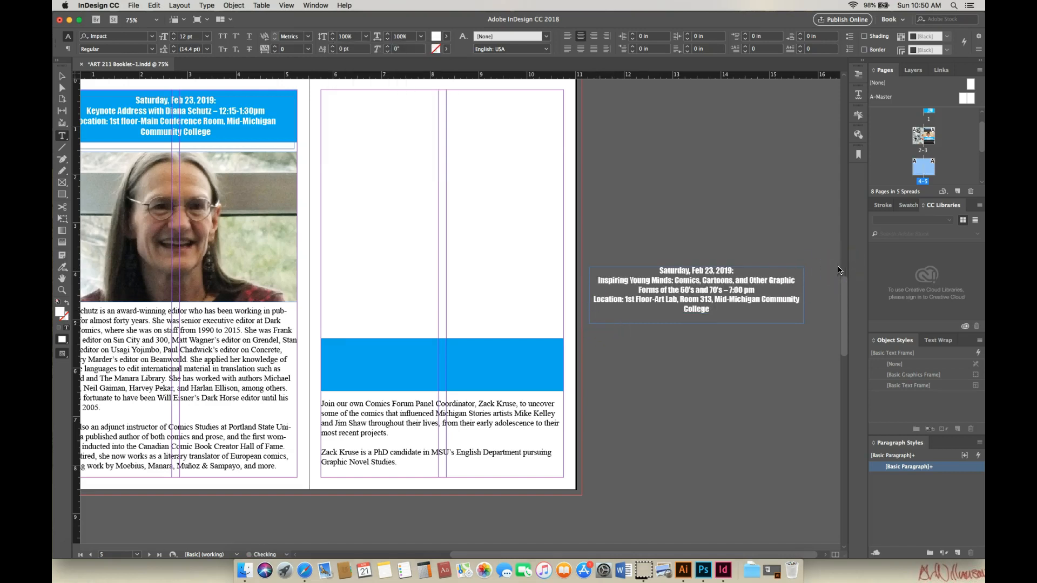
left_click(61, 77)
mouse_move(694, 292)
left_mouse_down()
mouse_move(485, 369)
mouse_move(461, 357)
left_mouse_up()
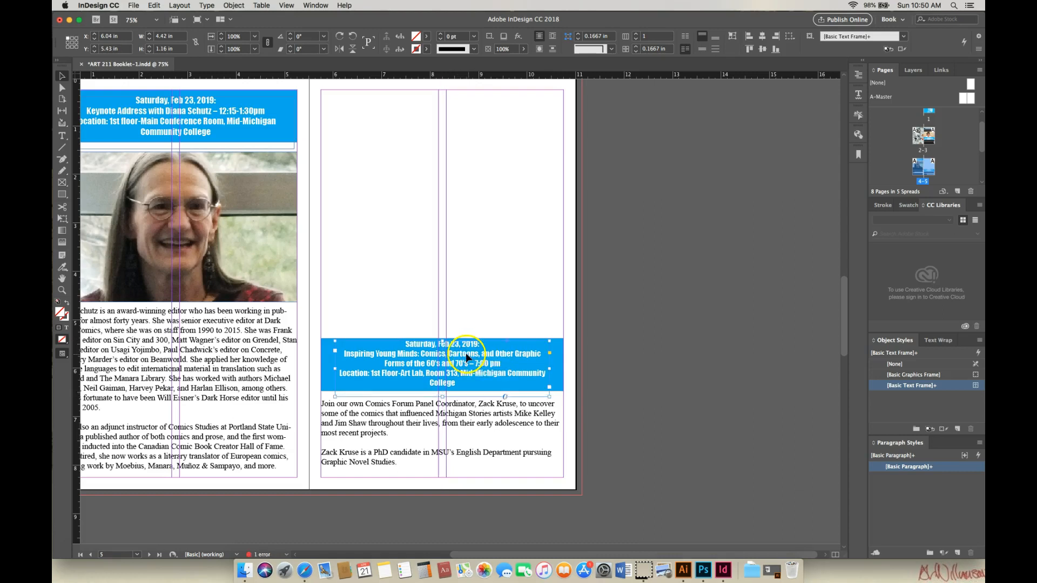
- Set the font size of the whole event heading on page 5's blue bar to 13 pt
left_click(409, 345)
left_click_drag(406, 344, 473, 385)
left_click(173, 34)
left_click(706, 210)
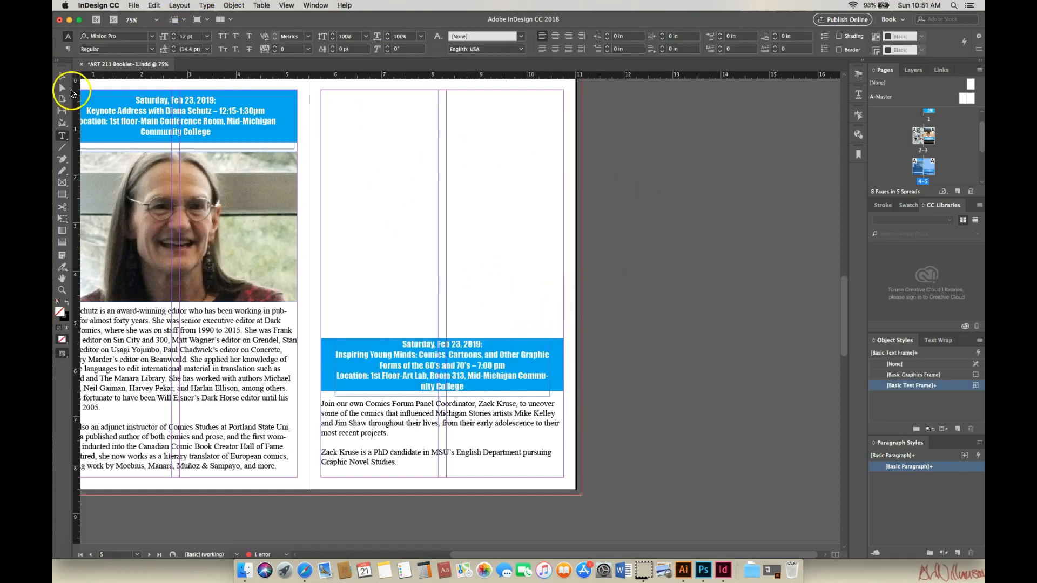
- Raise the upper edge of page 5's blue bar slightly and move the heading frame up to Y 5.31 in
left_click(62, 75)
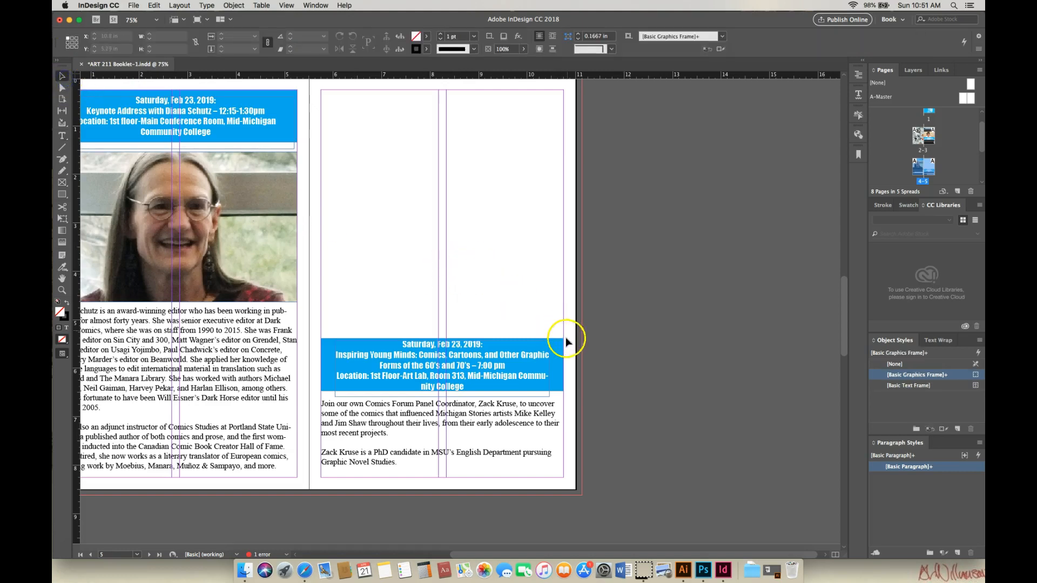
left_click(463, 342)
left_click_drag(444, 337, 444, 335)
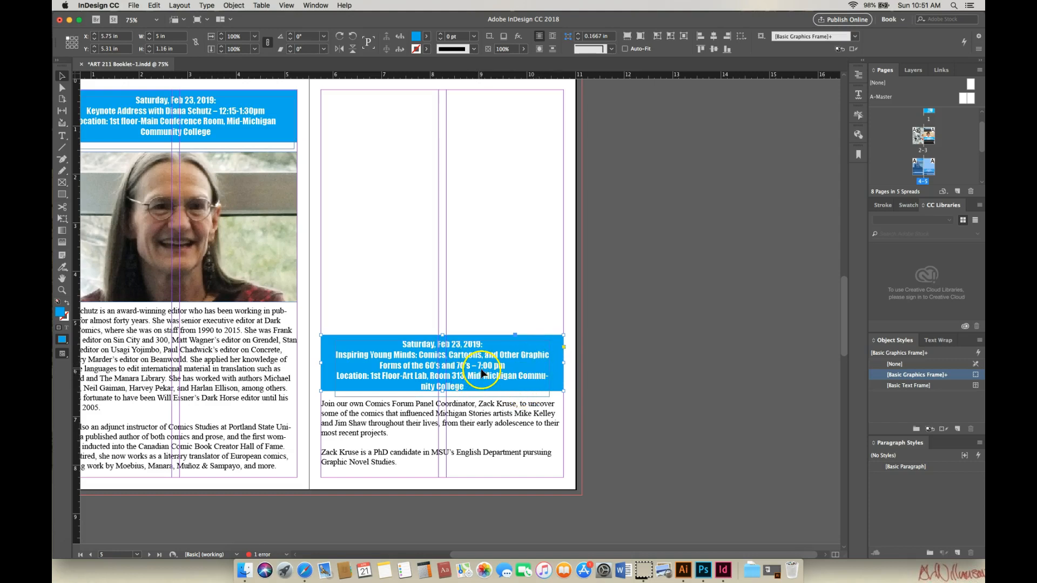
left_click_drag(481, 371, 479, 369)
left_click(601, 327)
left_click_drag(490, 358, 489, 354)
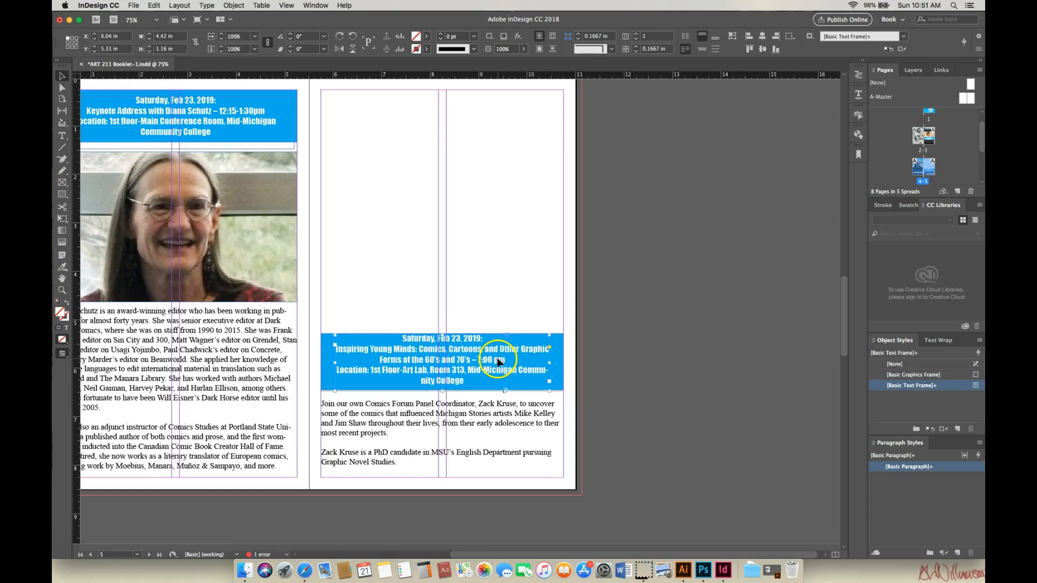
left_click_drag(497, 362, 497, 373)
- Replace the space before "Community" in page 5's location line with a line break so the word is not hyphenated
double_click(519, 368)
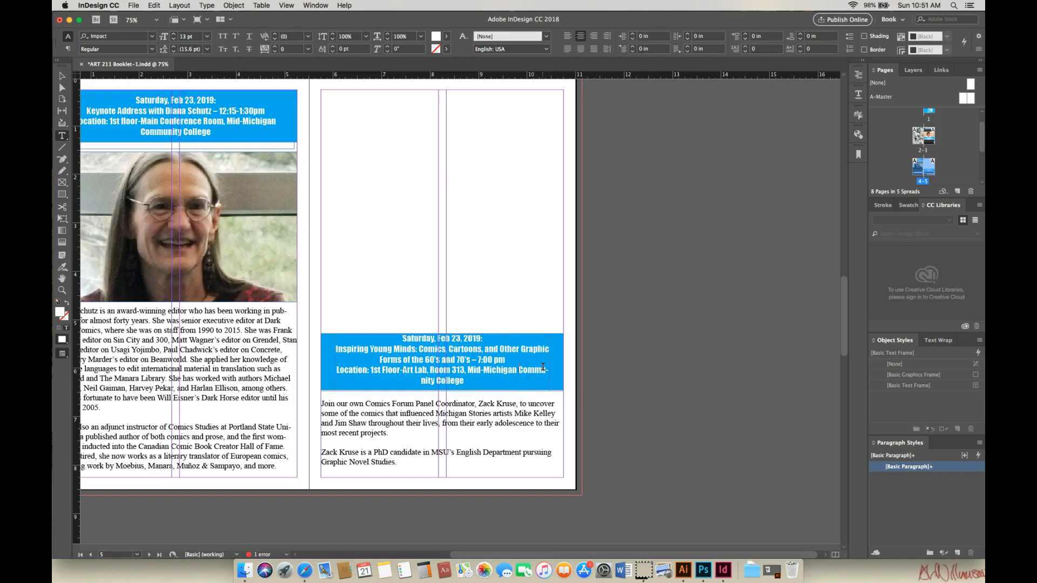
key("BackSpace")
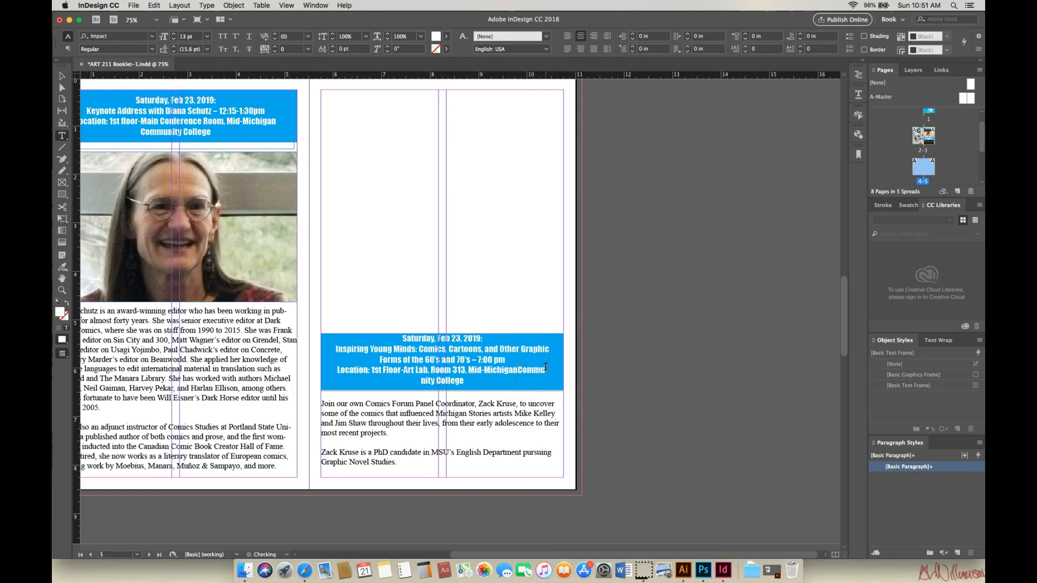
key("Return")
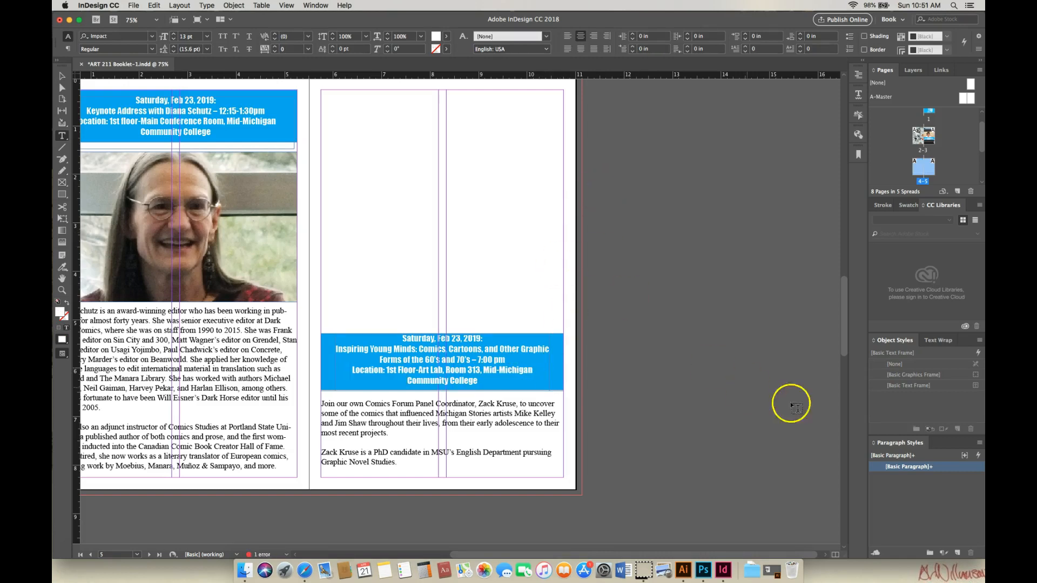
- Nudge the heading text frame on page 5 down within the blue bar to Y 5.3517 in
scroll(845, 340, "down", 2)
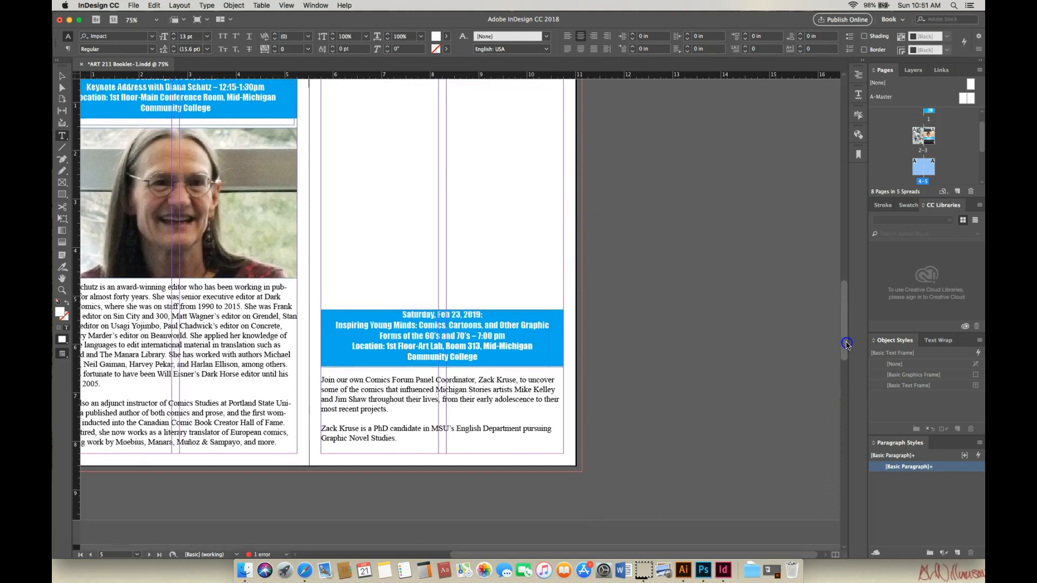
left_click(62, 85)
left_click(419, 335)
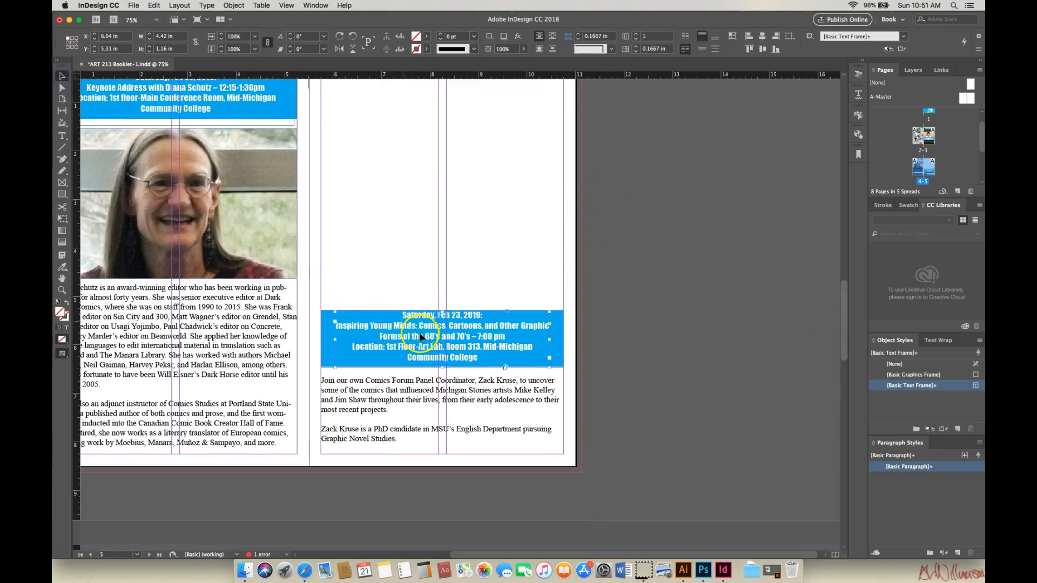
key("Down")
key("Down")
key("Down")
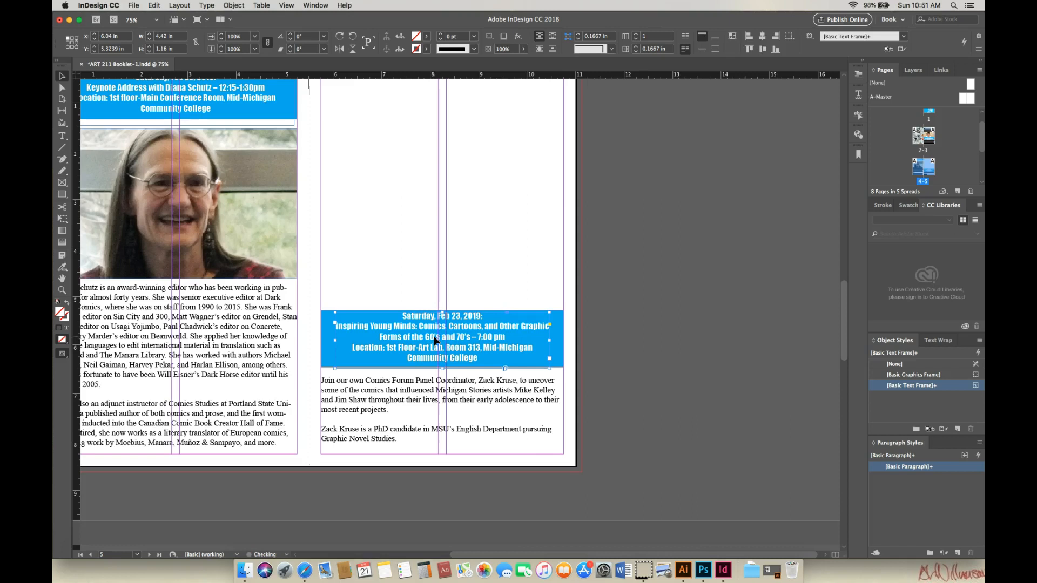
left_click(657, 312)
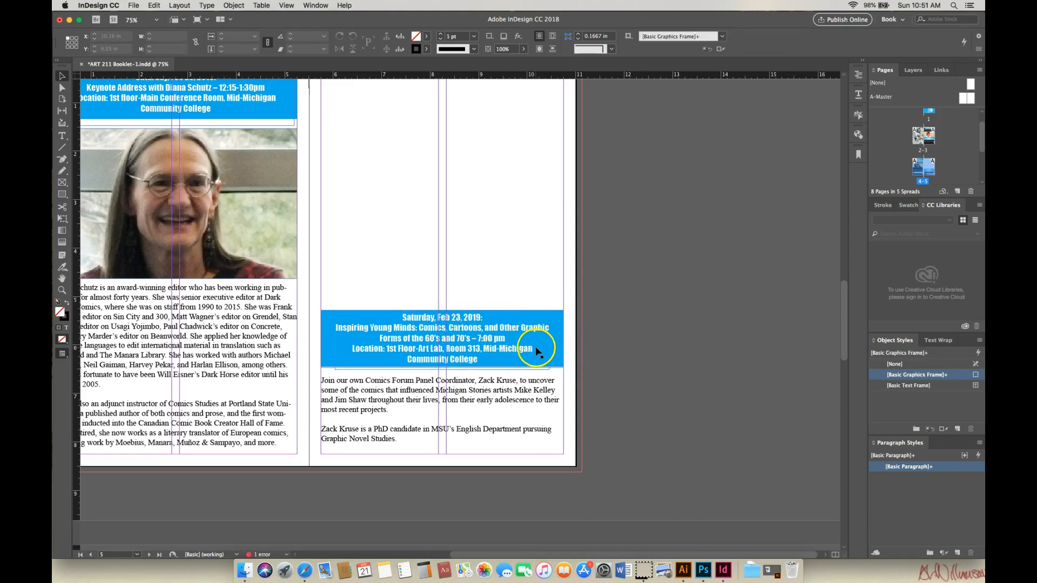
- Delete the word "Community" from the location lines in the headings on pages 5 and 4
double_click(424, 359)
left_click_drag(409, 358, 451, 359)
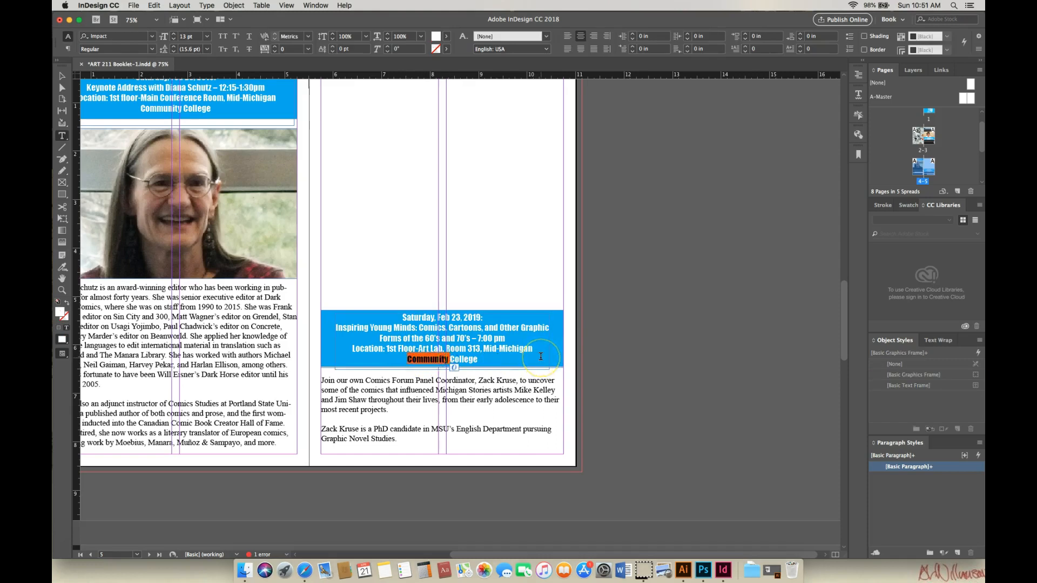
key("BackSpace")
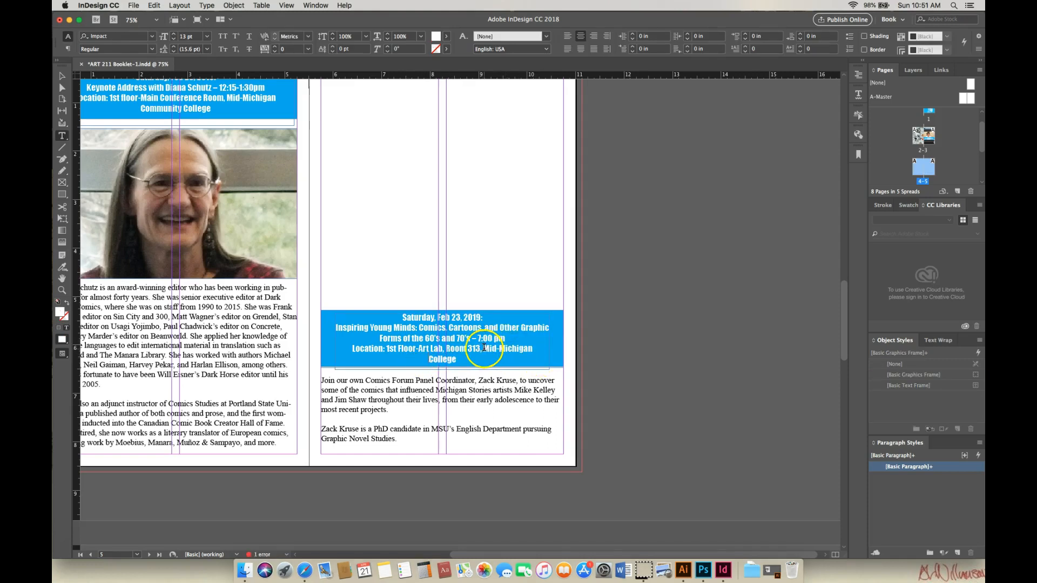
left_click_drag(141, 109, 151, 109)
key("BackSpace")
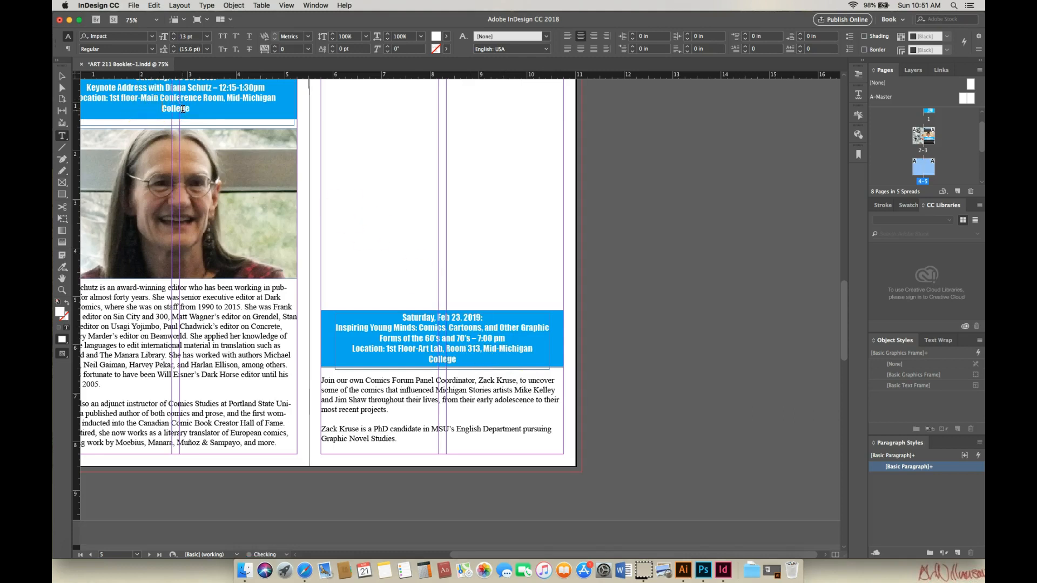
- Lower the upper edge of page 5's body text frame to Y 6.59 in, leaving it 1.66 in high
left_click_drag(846, 323, 846, 313)
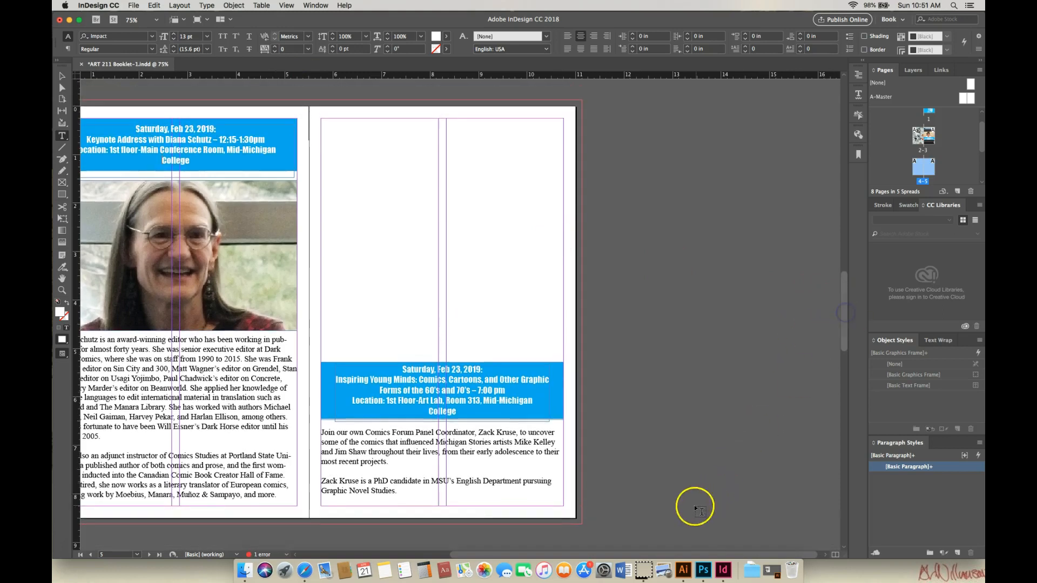
left_click_drag(511, 555, 481, 554)
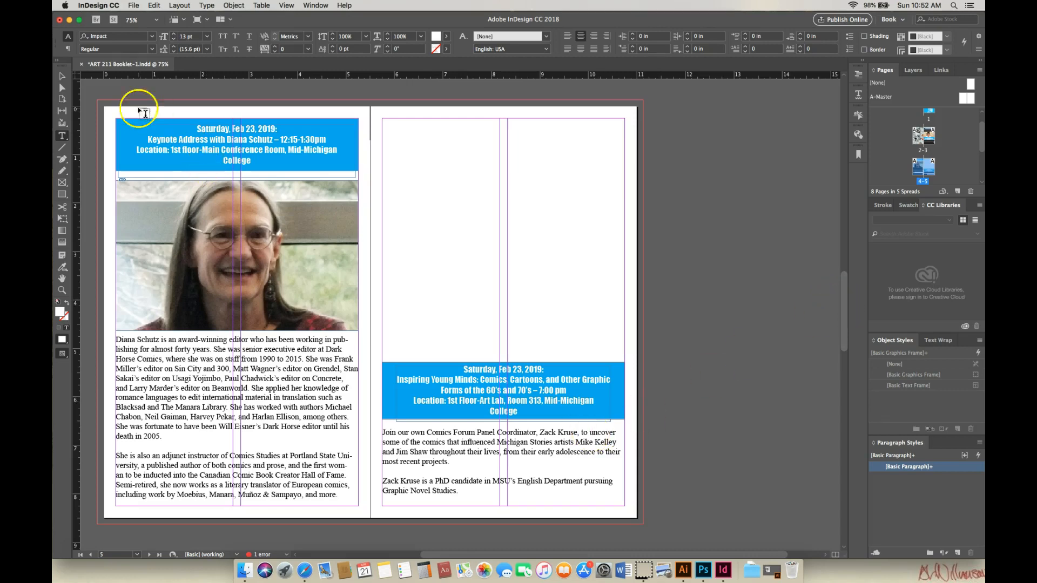
left_click(61, 76)
left_click(406, 467)
left_click(505, 421)
left_click_drag(504, 421, 504, 427)
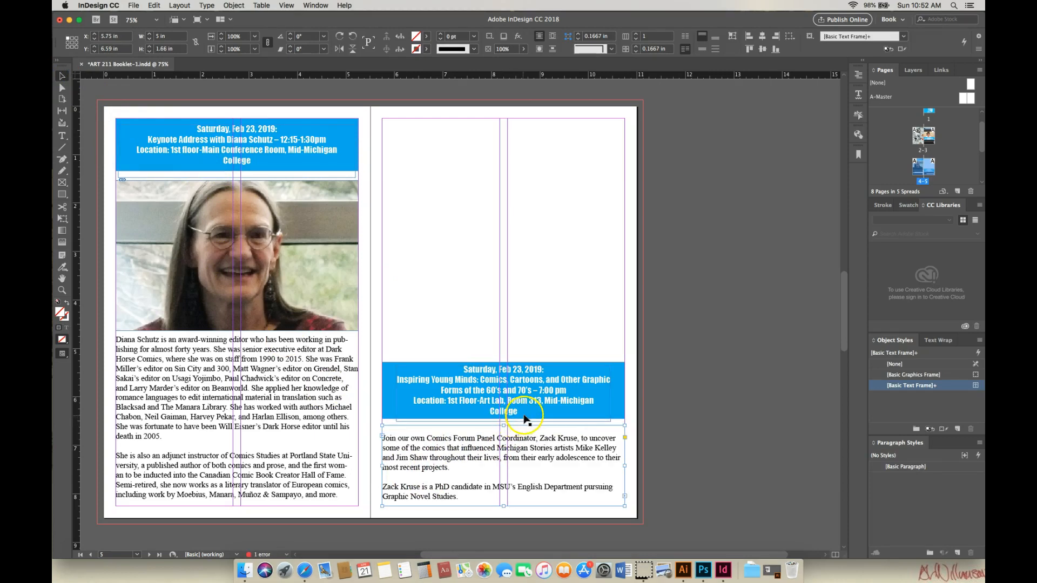
- Nudge page 5's heading text and blue bar down together until the bar meets the body text frame
left_click(522, 415)
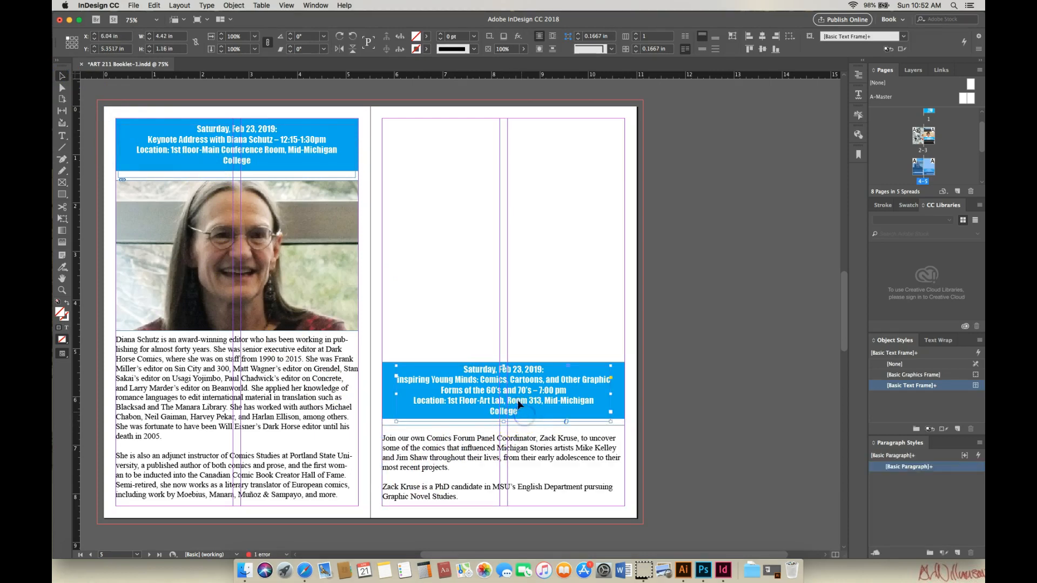
left_click(621, 403, "shift")
key("Down")
key("Down")
key("Down")
key("Down")
key("Down")
key("Down")
key("Down")
key("Down")
key("Down")
key("Down")
key("Down")
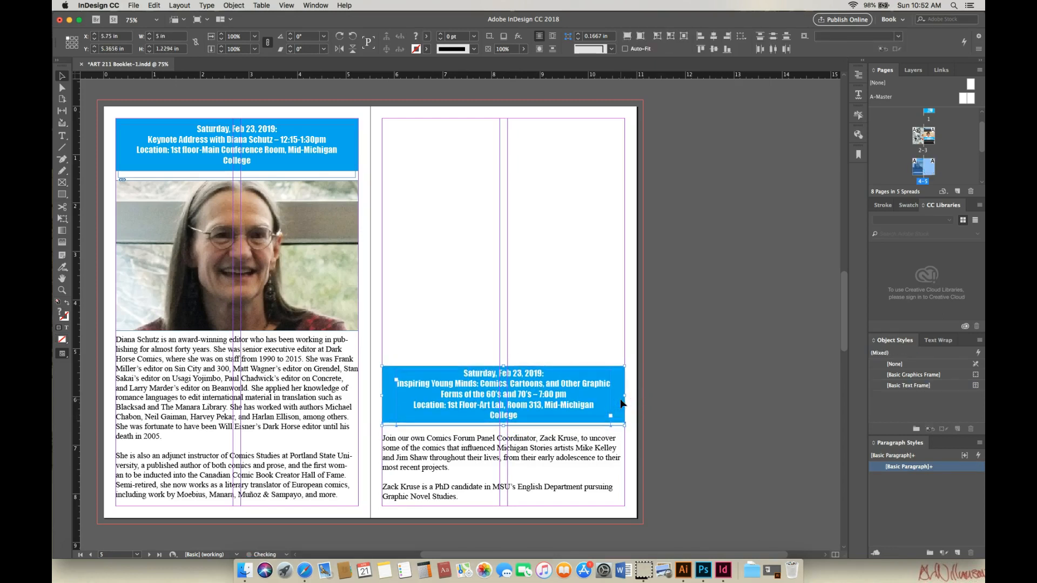
left_click(694, 337)
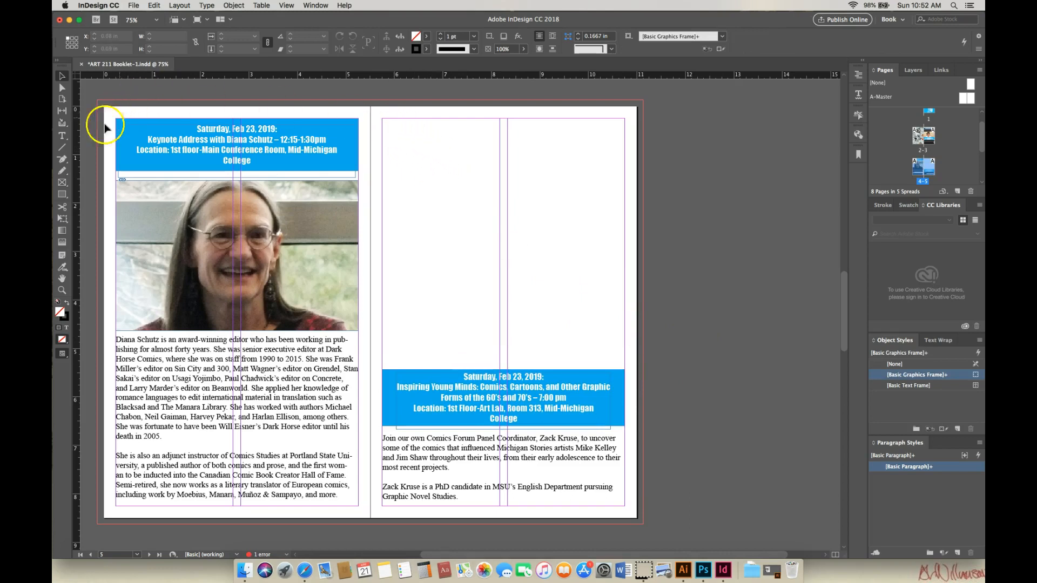
- Draw an image frame about 5 × 5.06 in above page 5's heading bar and place the photo of a hand drawing on a tablet
left_click(62, 183)
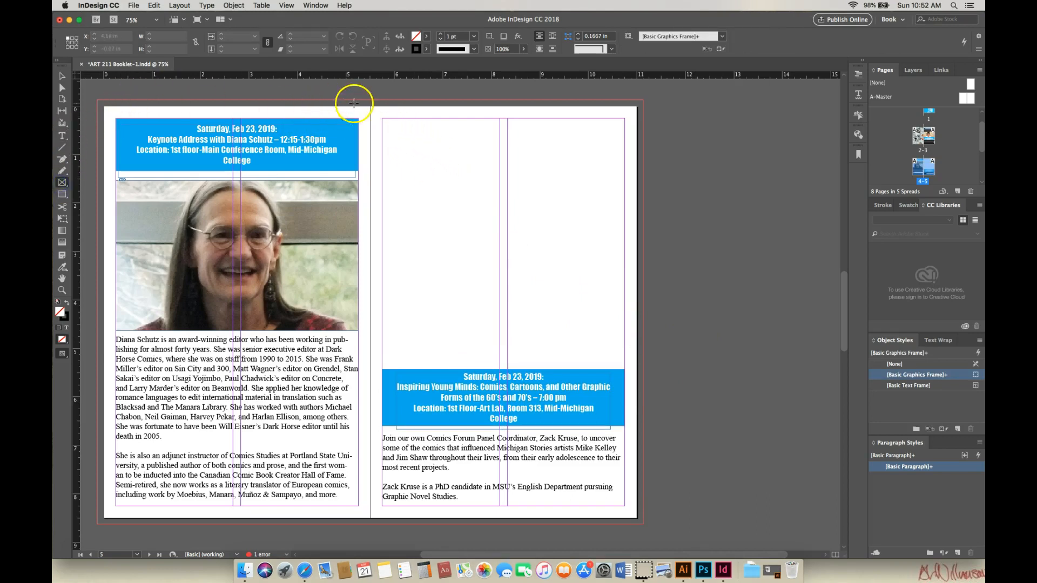
left_click_drag(382, 119, 625, 364)
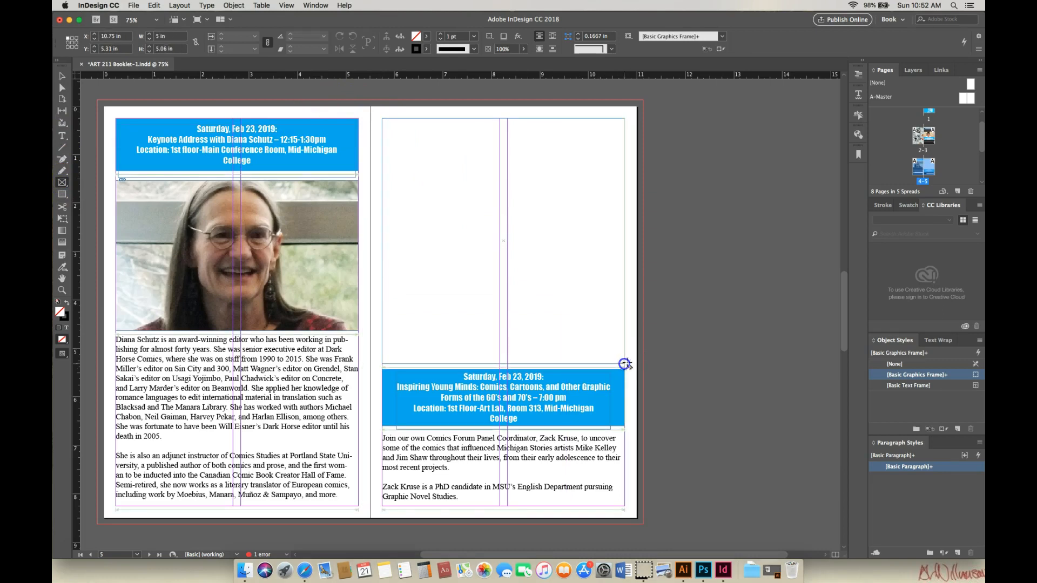
left_click(135, 6)
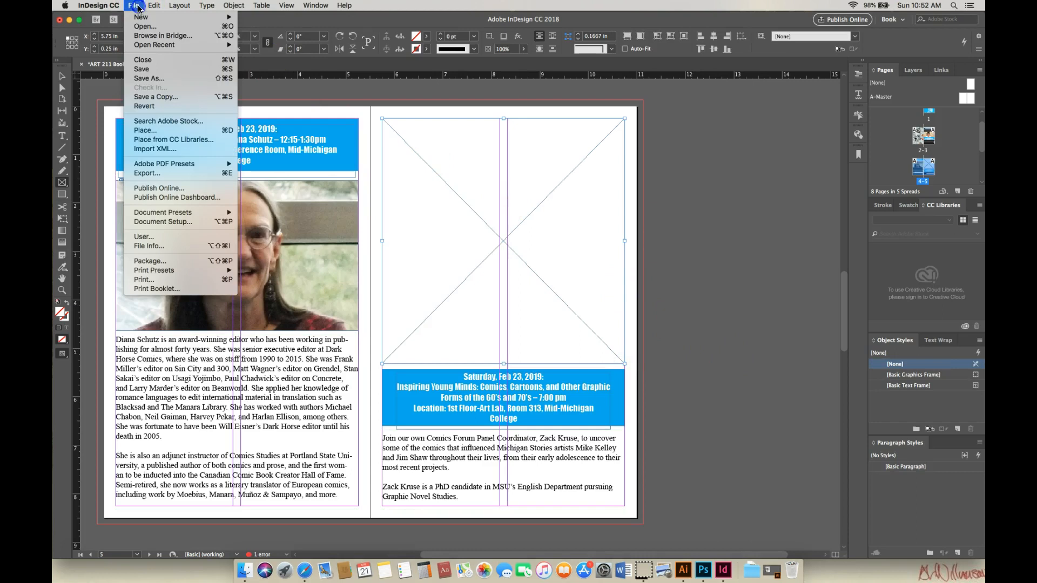
left_click(156, 127)
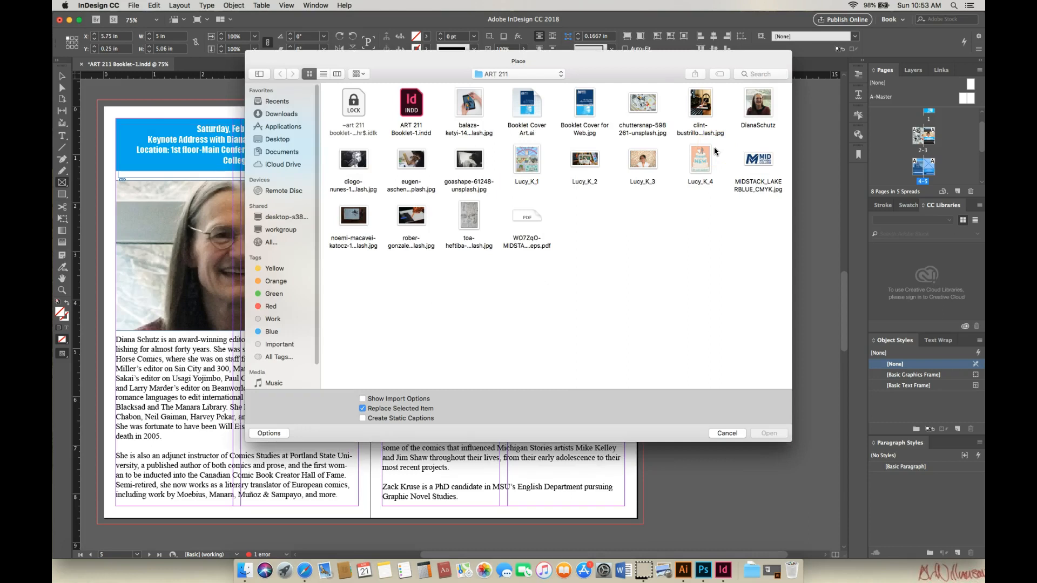
left_click(701, 104)
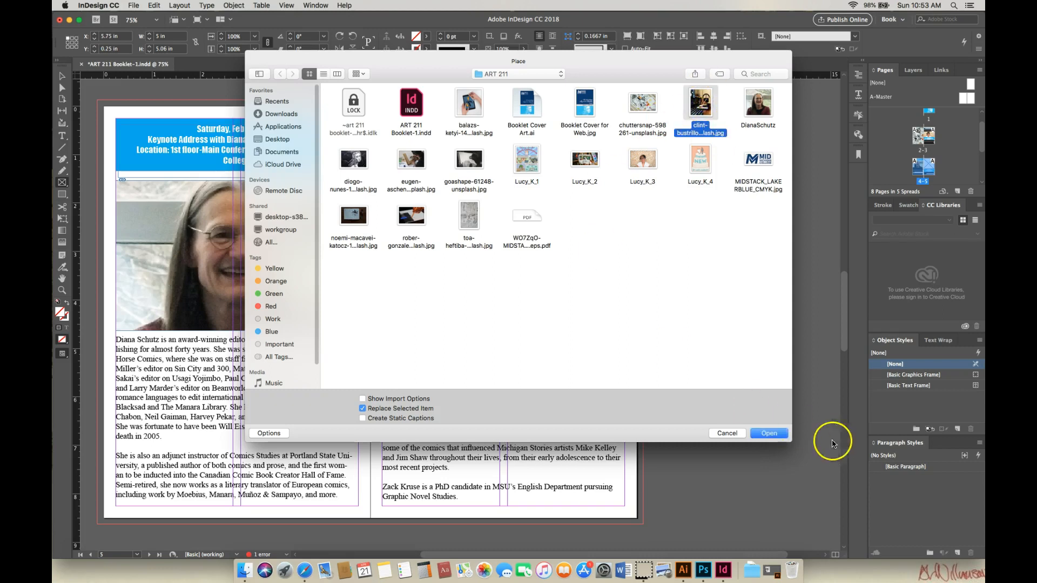
left_click(768, 434)
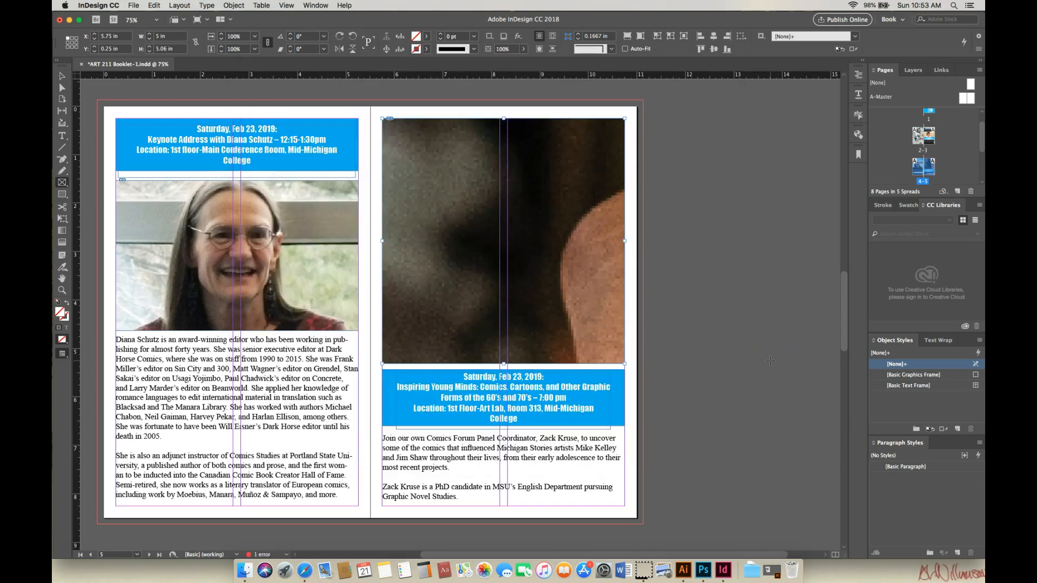
- Scale the oversized photo inside page 5's frame proportionally down to about 5.81 in wide and 7.27 in high
key("super+minus")
key("super+minus")
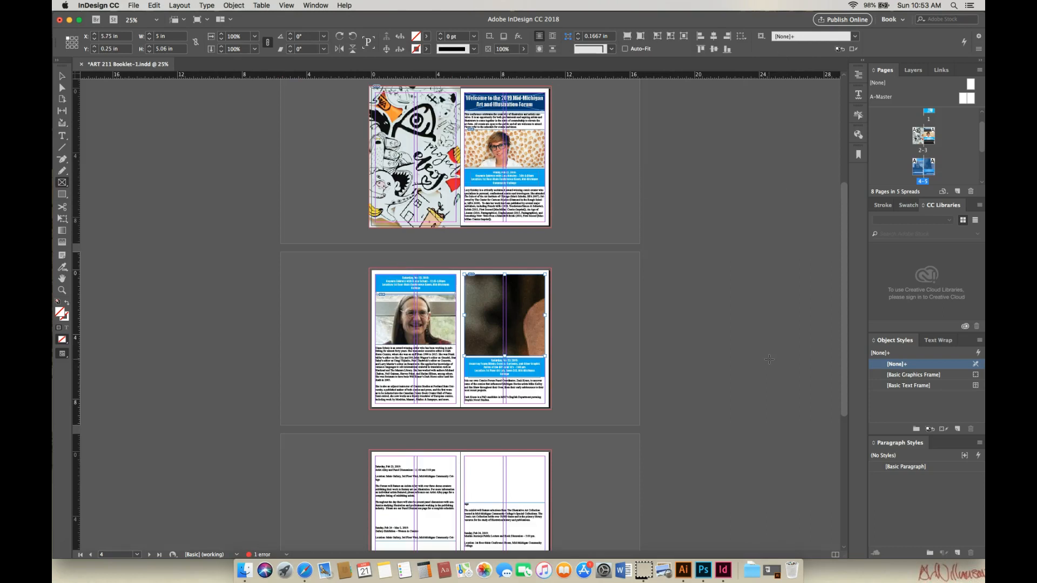
key("super+minus")
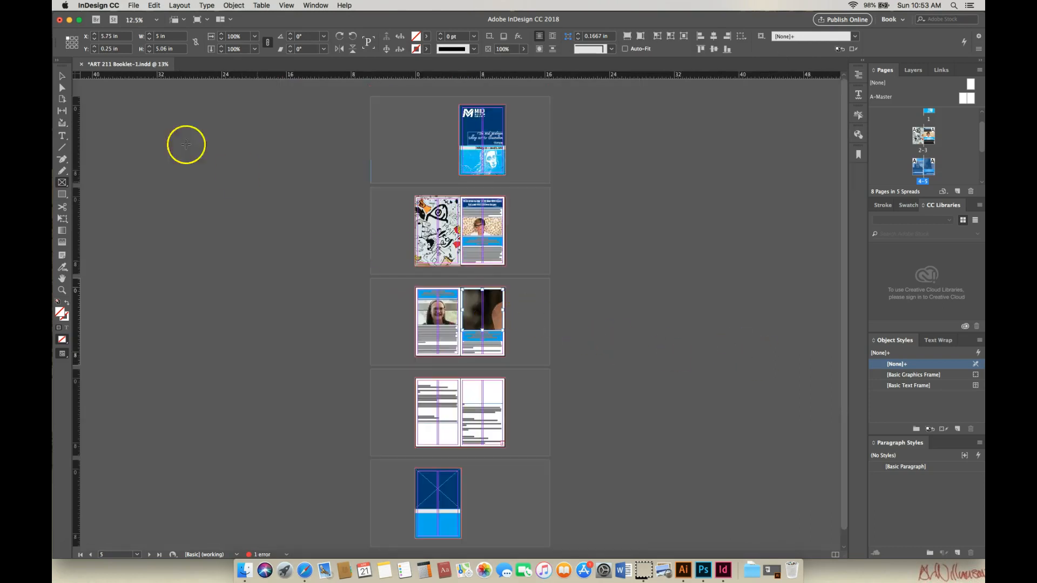
left_click(62, 78)
left_click(488, 303)
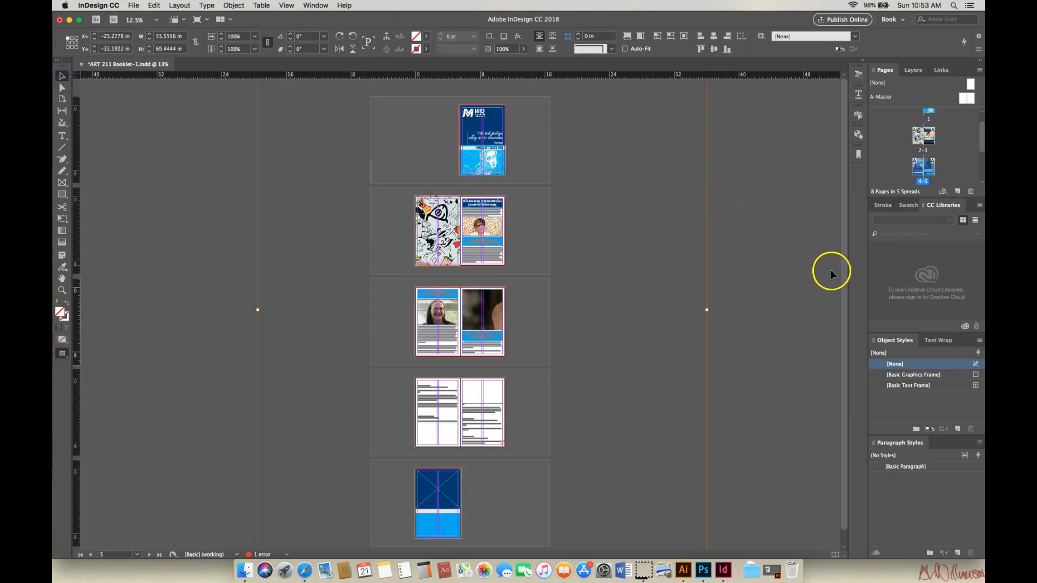
left_click(845, 266)
left_click_drag(846, 334, 846, 363)
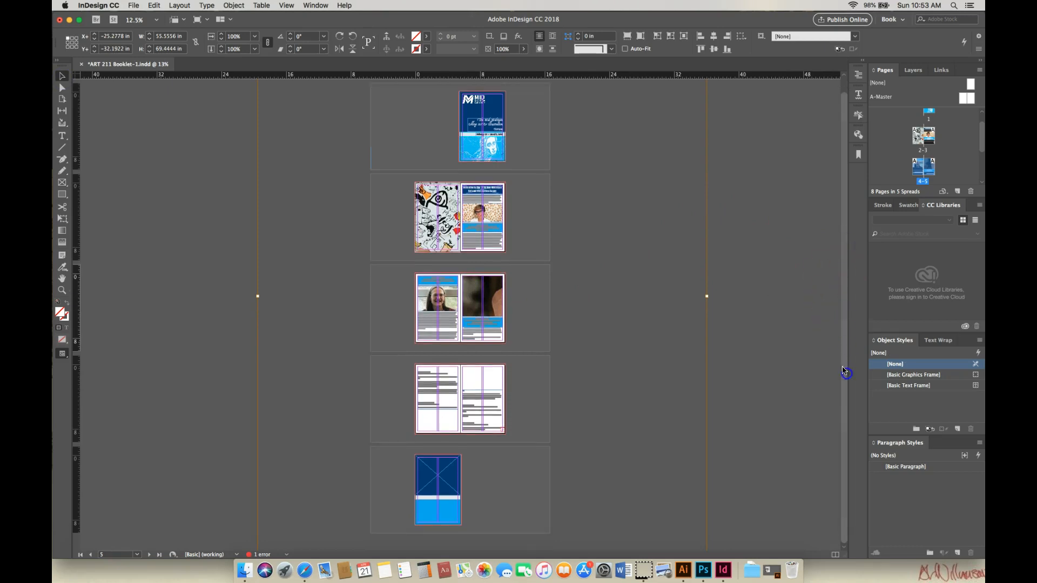
key("super+minus")
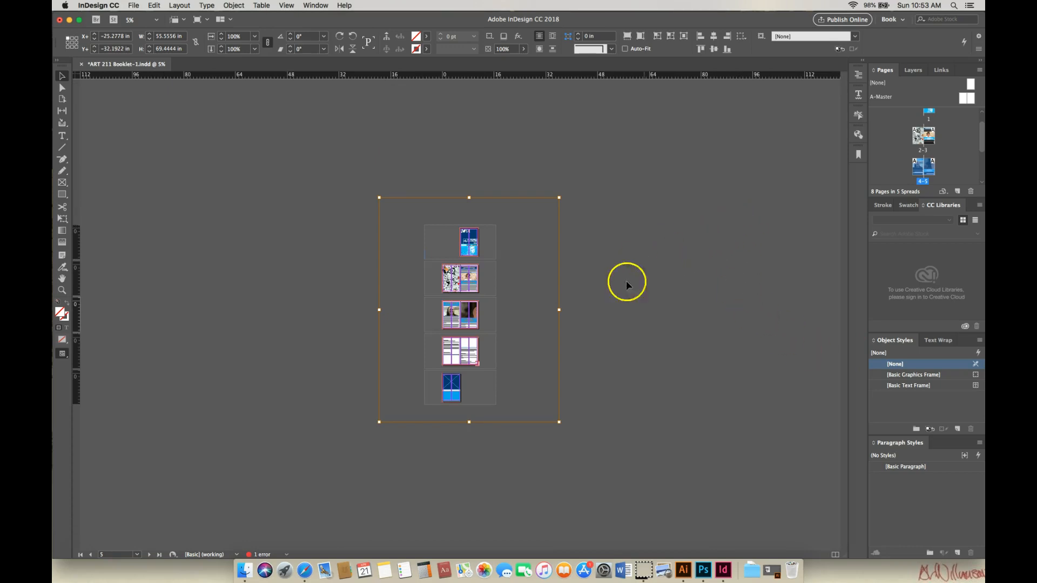
left_click_drag(559, 422, 468, 343)
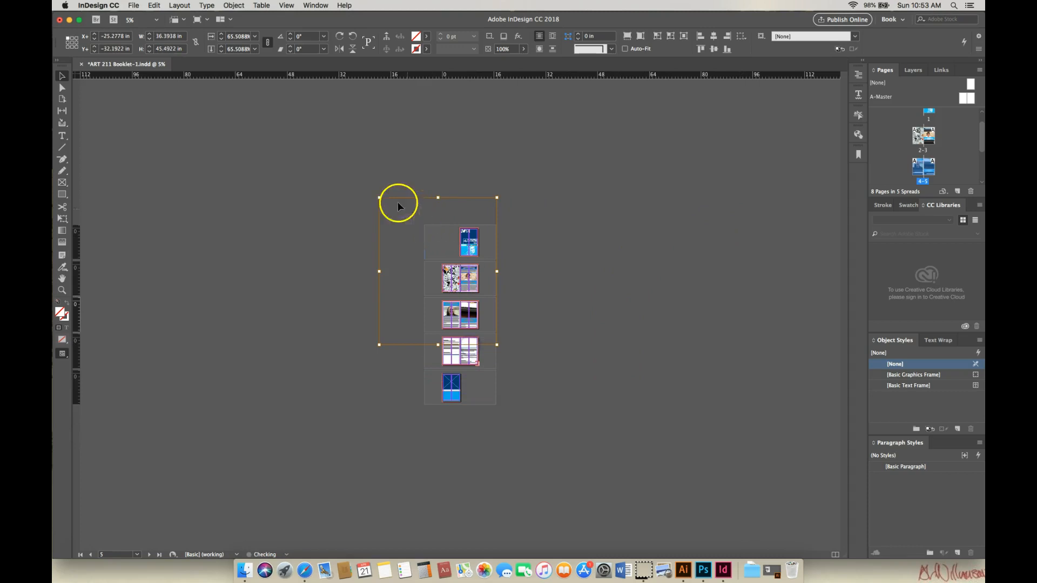
left_click_drag(381, 198, 465, 291)
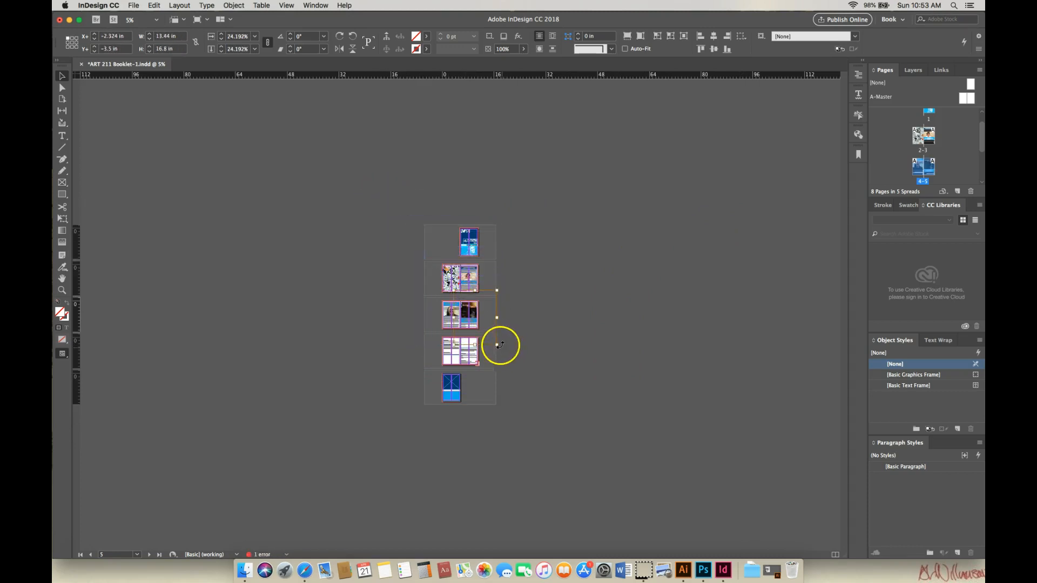
left_click_drag(493, 345, 458, 298)
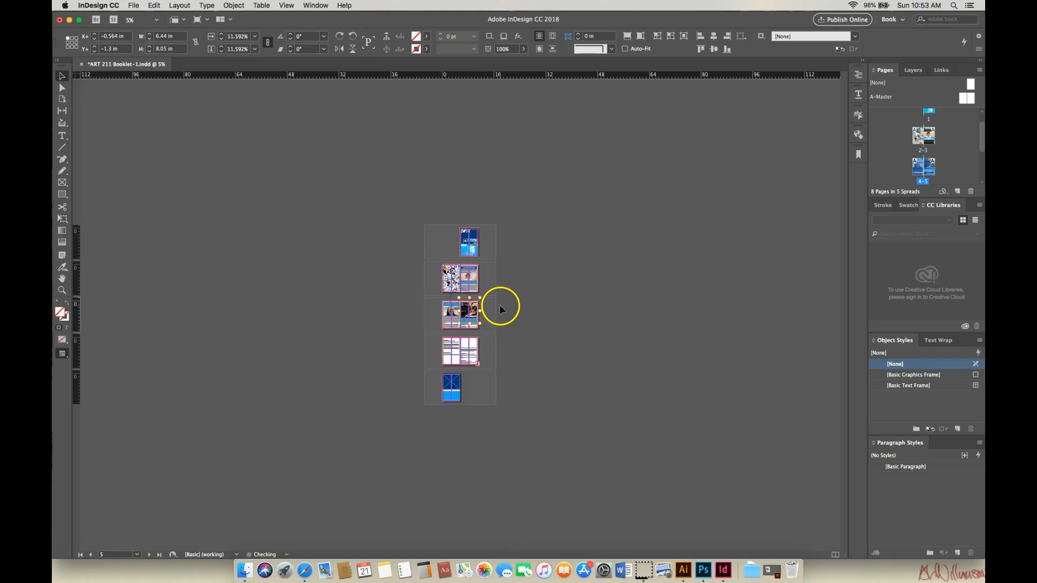
left_click_drag(479, 299, 478, 300)
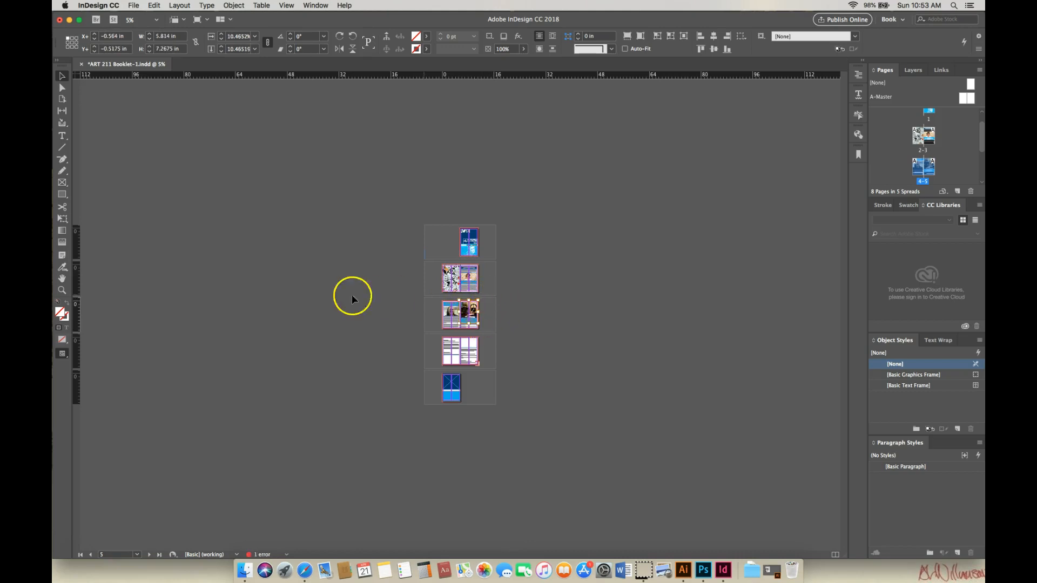
- Reposition the photo within page 5's frame and scale it down to about 5.54 in wide and 6.92 in high
left_click(62, 290)
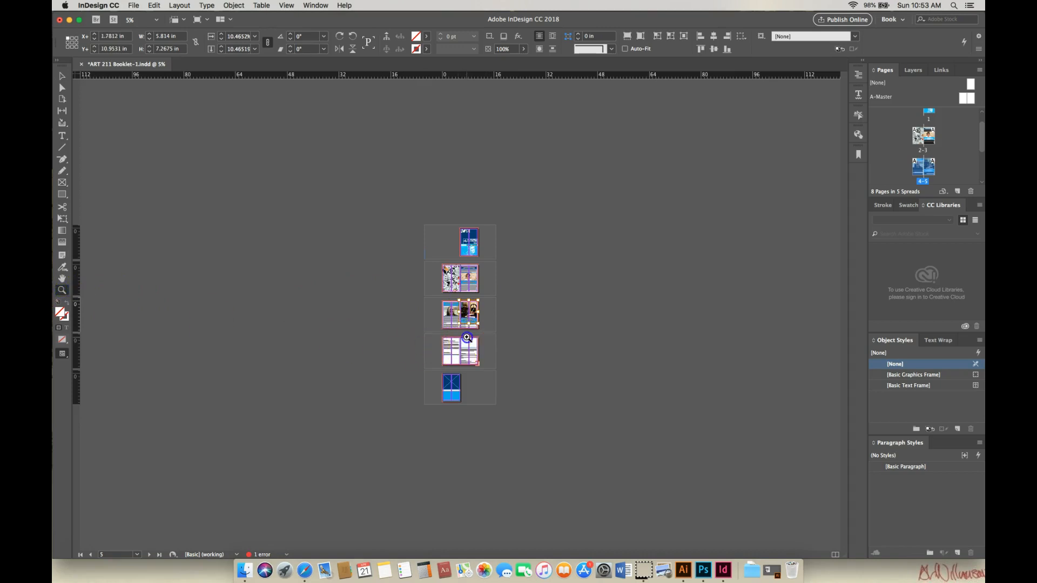
left_click(489, 323)
left_click(491, 322)
left_click(507, 312)
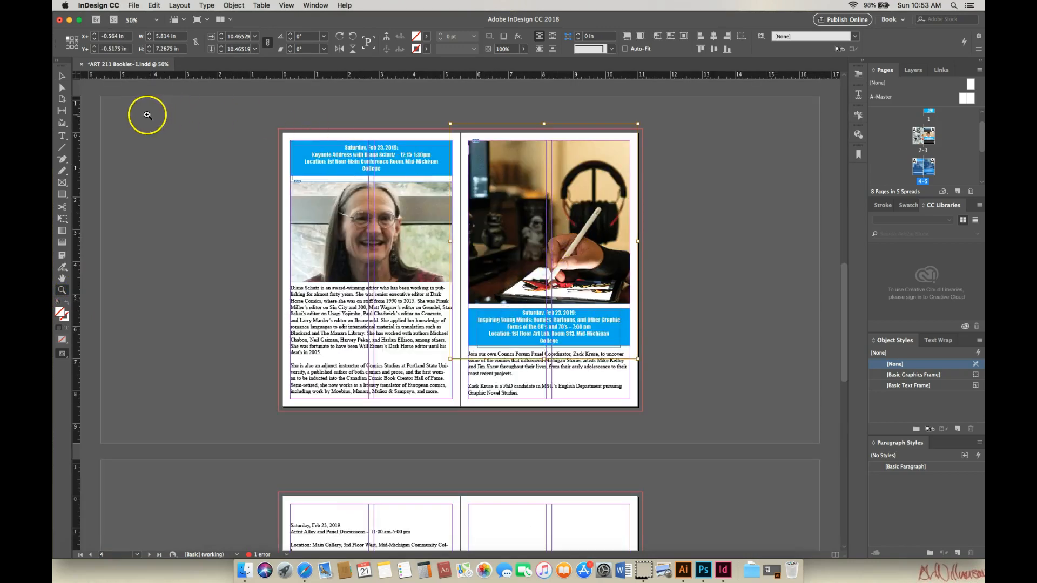
left_click(62, 76)
mouse_move(532, 194)
left_mouse_down()
mouse_move(521, 193)
mouse_move(541, 189)
left_mouse_up()
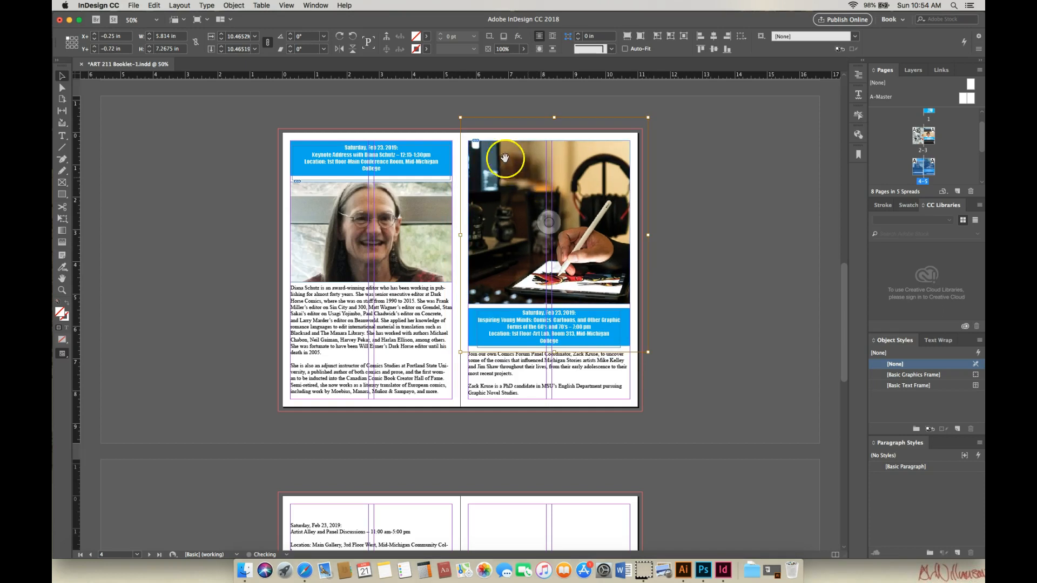
left_click_drag(459, 116, 473, 127)
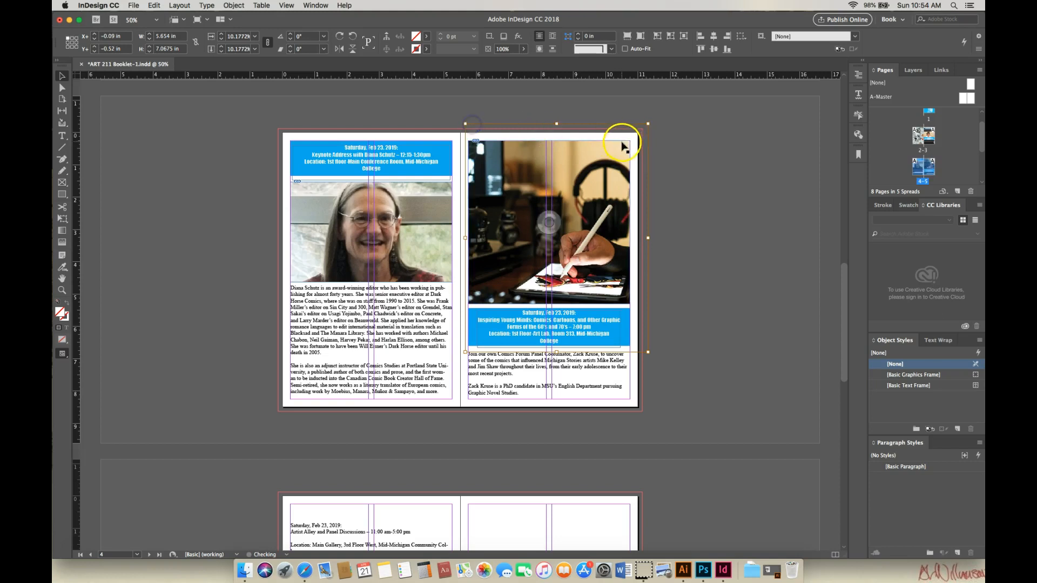
left_click_drag(648, 124, 642, 128)
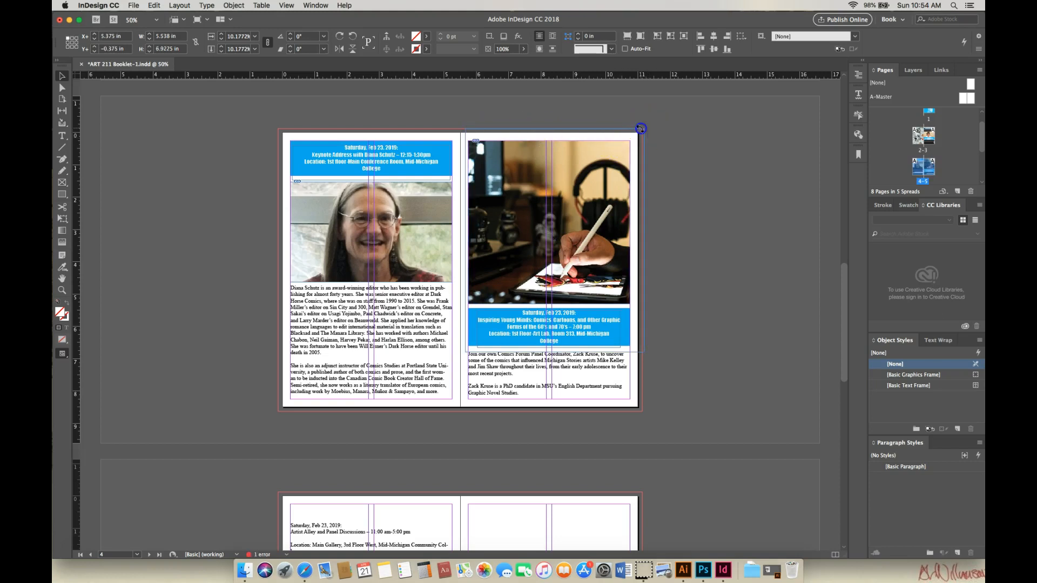
- Scale page 5's photo down to about 5.13 × 6.41 in and position it at X -0.0658 in, Y -0.6494 in within its frame
key("super+alt+shift+c")
left_click_drag(643, 354, 637, 342)
key("super+alt+shift+c")
left_click_drag(600, 250, 591, 245)
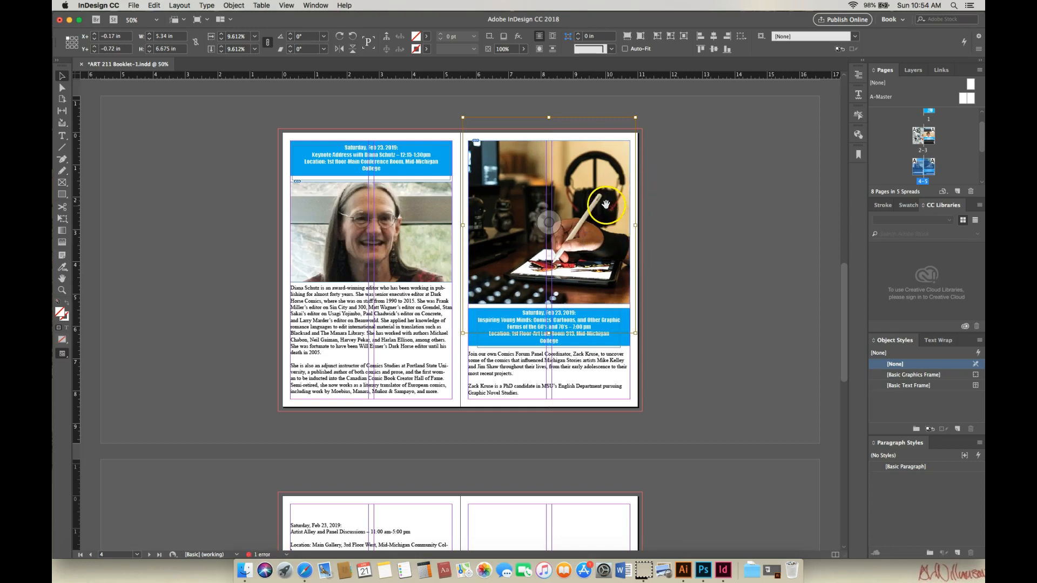
left_click_drag(636, 117, 631, 122)
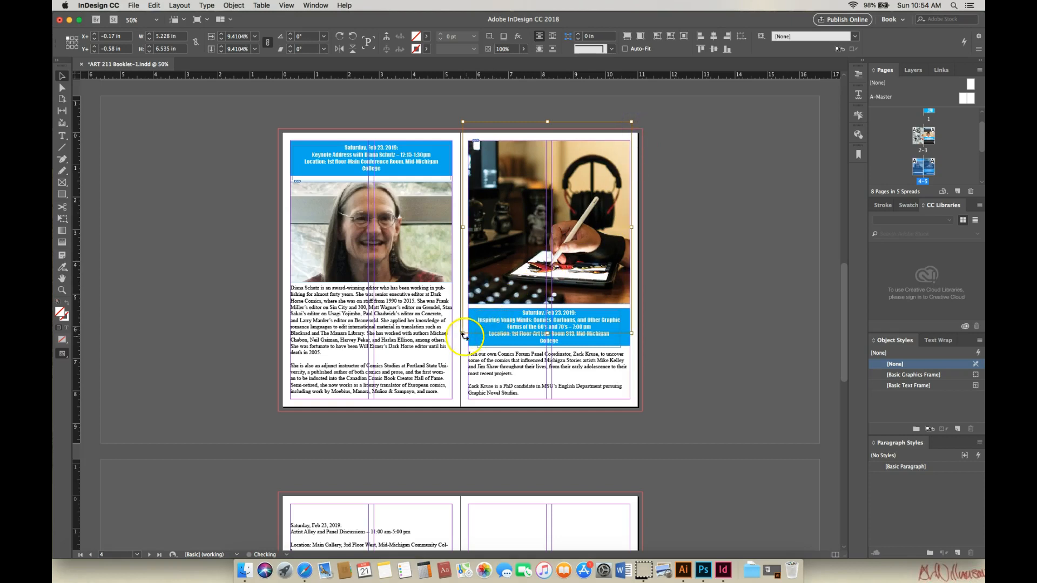
left_click_drag(462, 335, 468, 328)
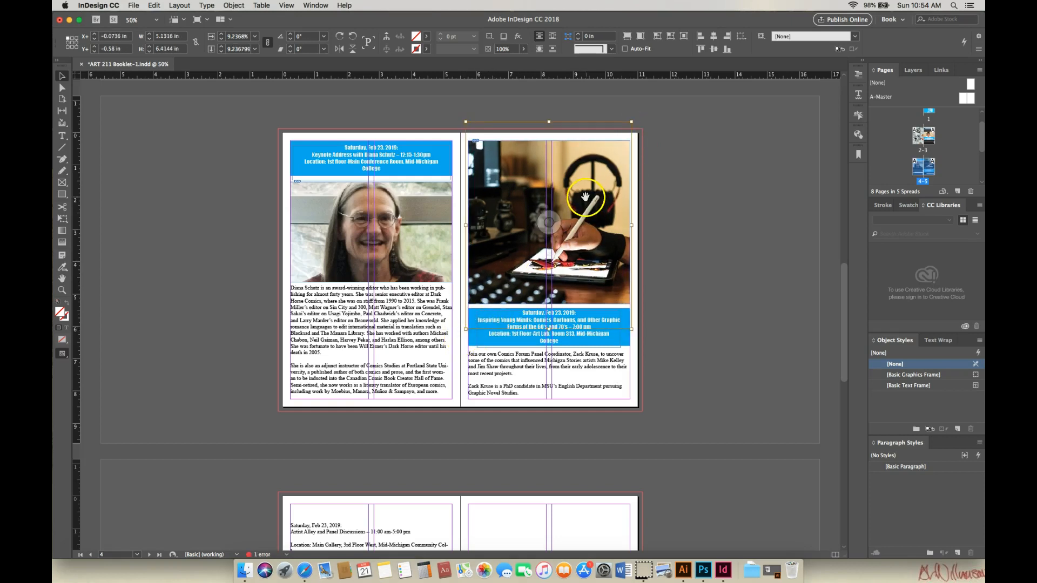
left_click_drag(580, 207, 580, 204)
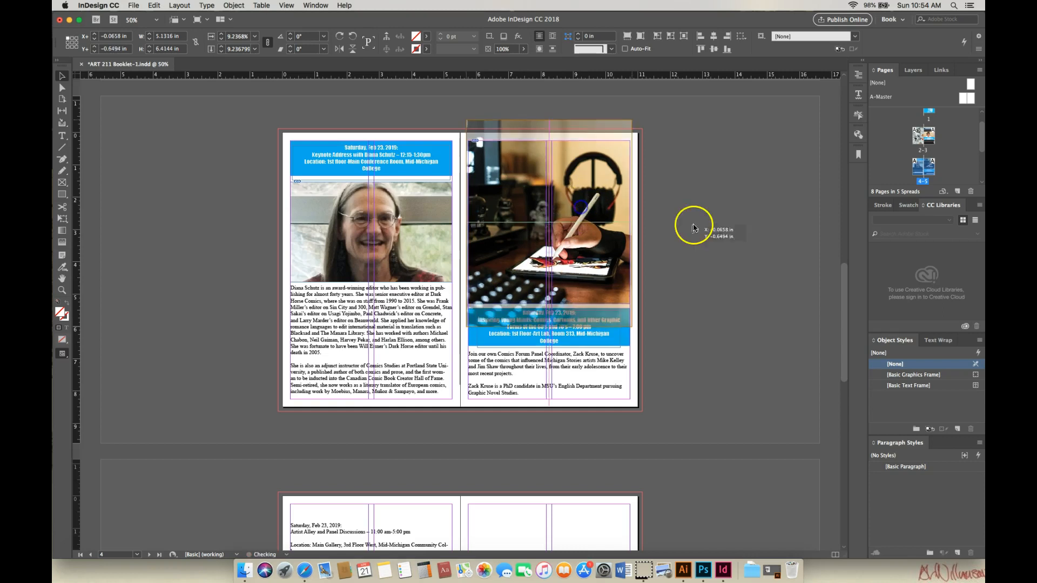
left_click(692, 224)
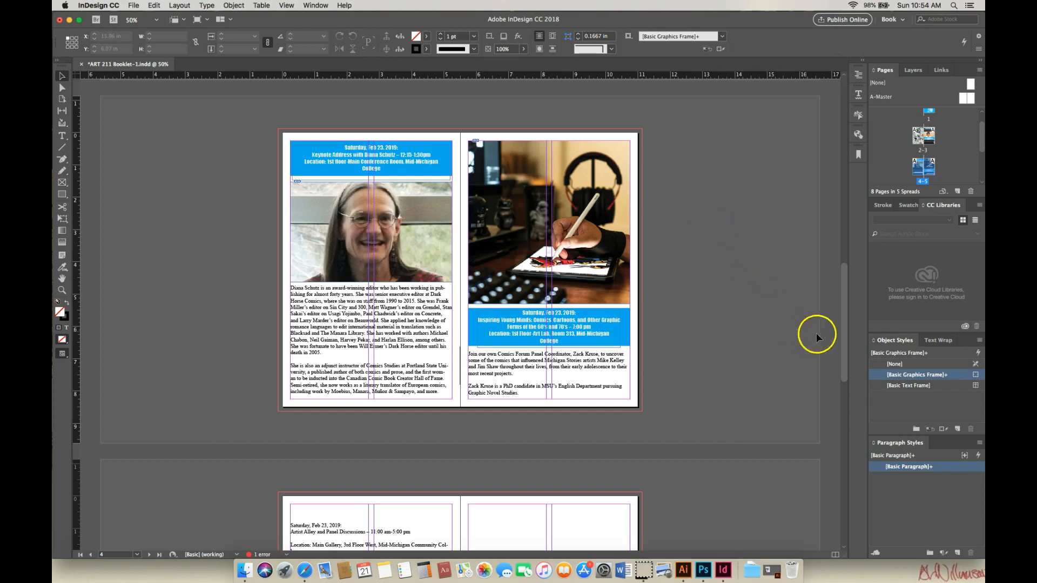
- Raise the upper edge of page 7's text frame to Y 1.58 in and extend page 6's text frame to 5.47 in high
left_click_drag(845, 331, 898, 446)
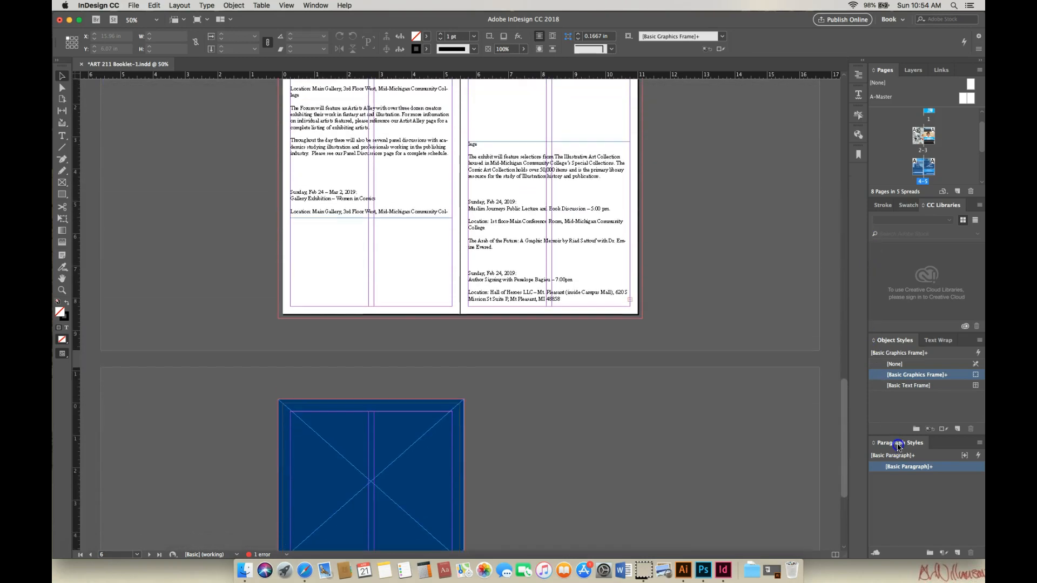
left_click_drag(846, 396, 847, 377)
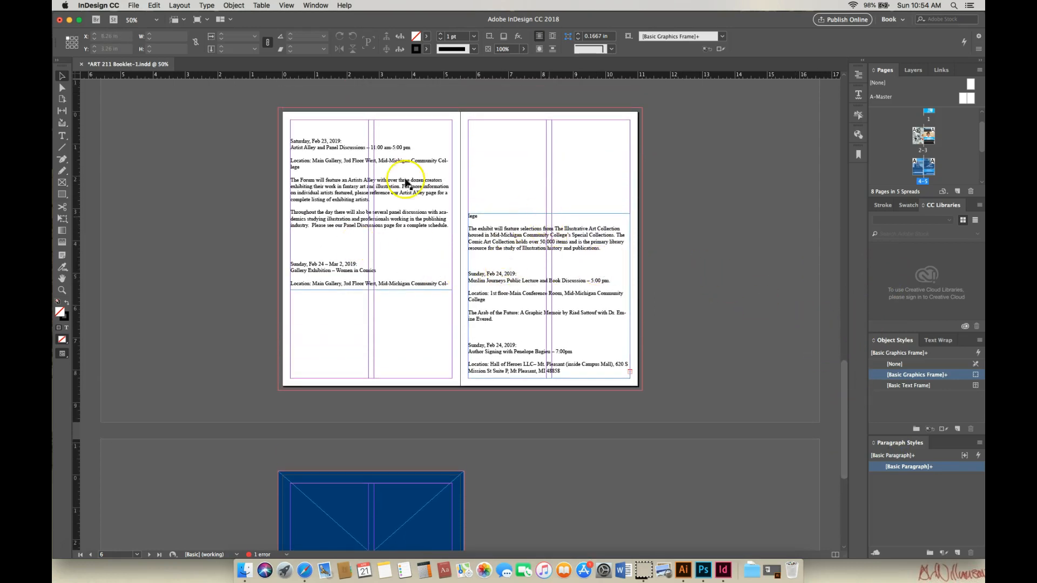
left_click(539, 251)
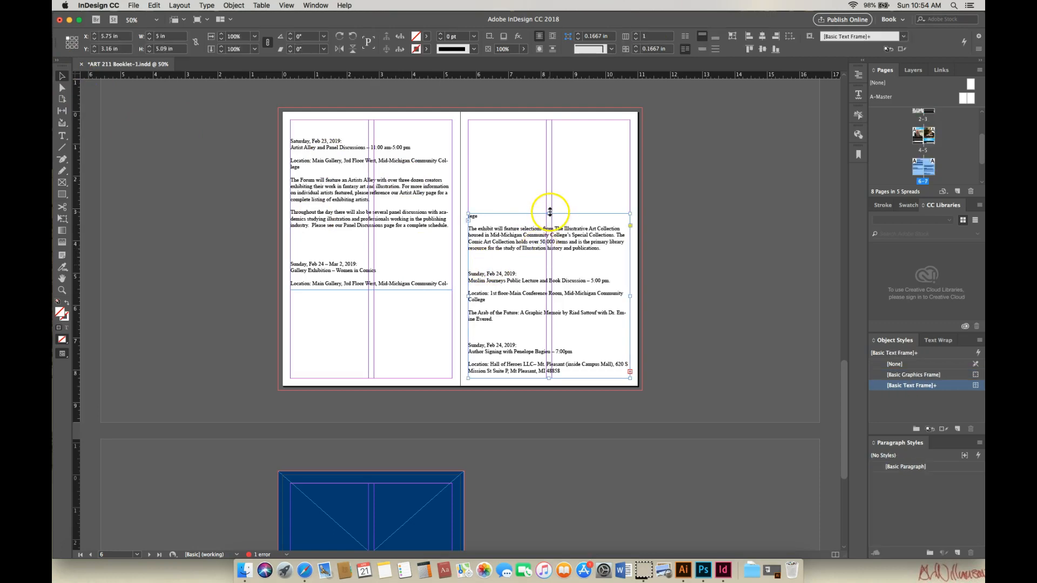
left_click_drag(550, 214, 554, 163)
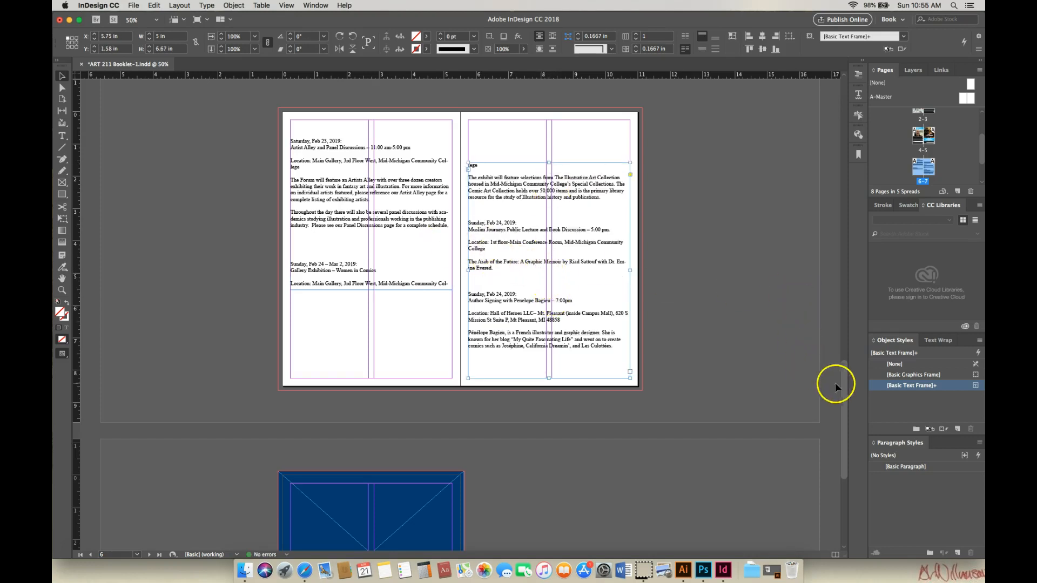
left_click_drag(845, 396, 866, 351)
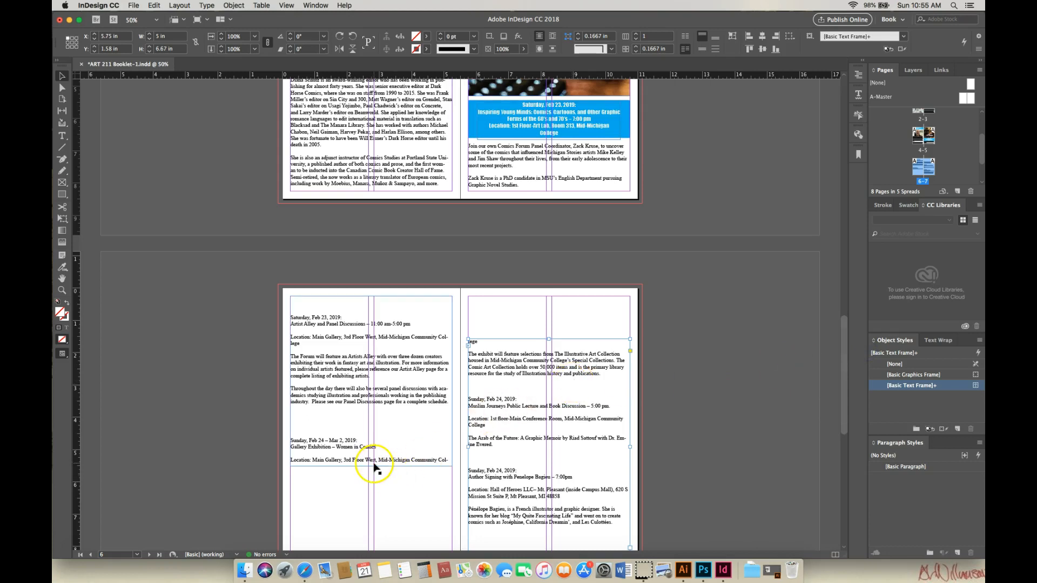
left_click_drag(373, 466, 373, 473)
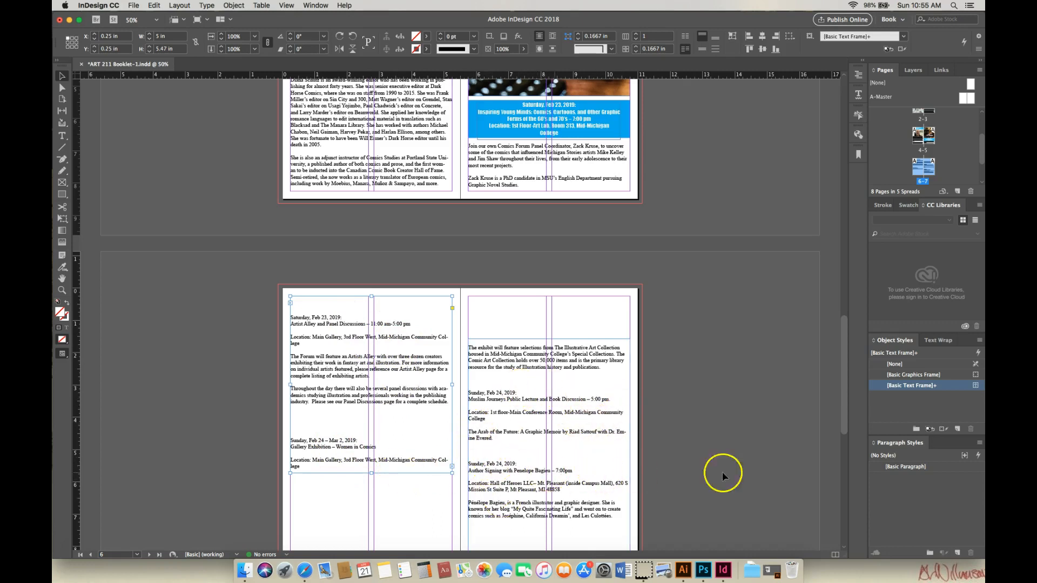
- Copy page 5's blue heading bar and place the copy on the pasteboard beside page 6
left_click_drag(849, 422, 901, 456)
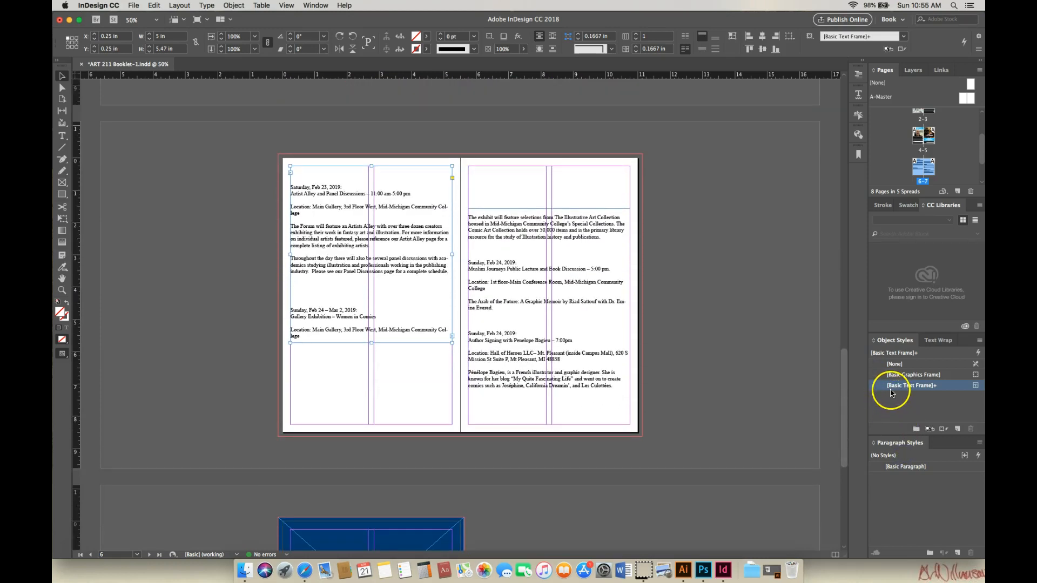
left_click_drag(846, 400, 861, 361)
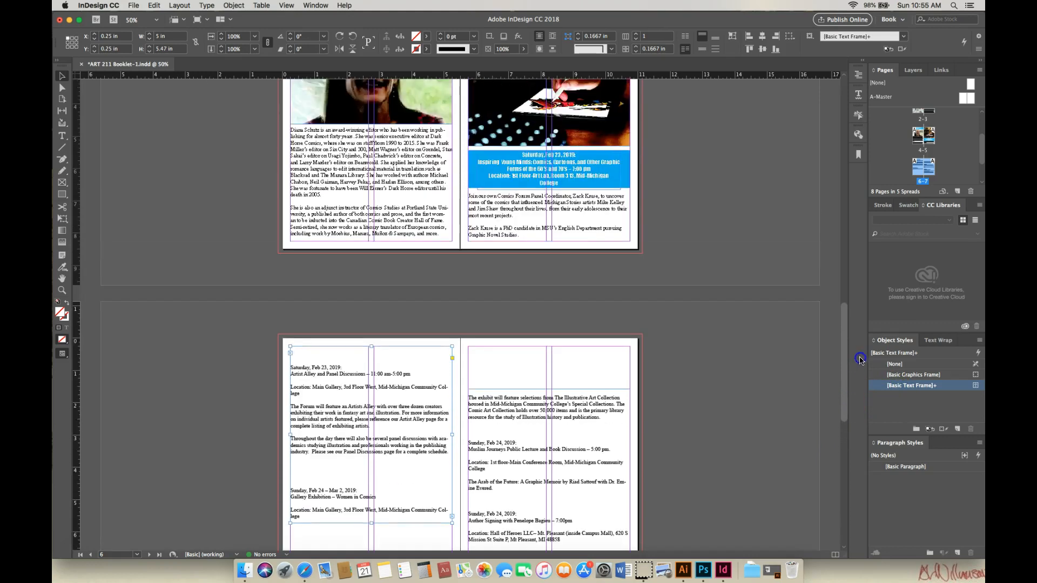
left_click(629, 175)
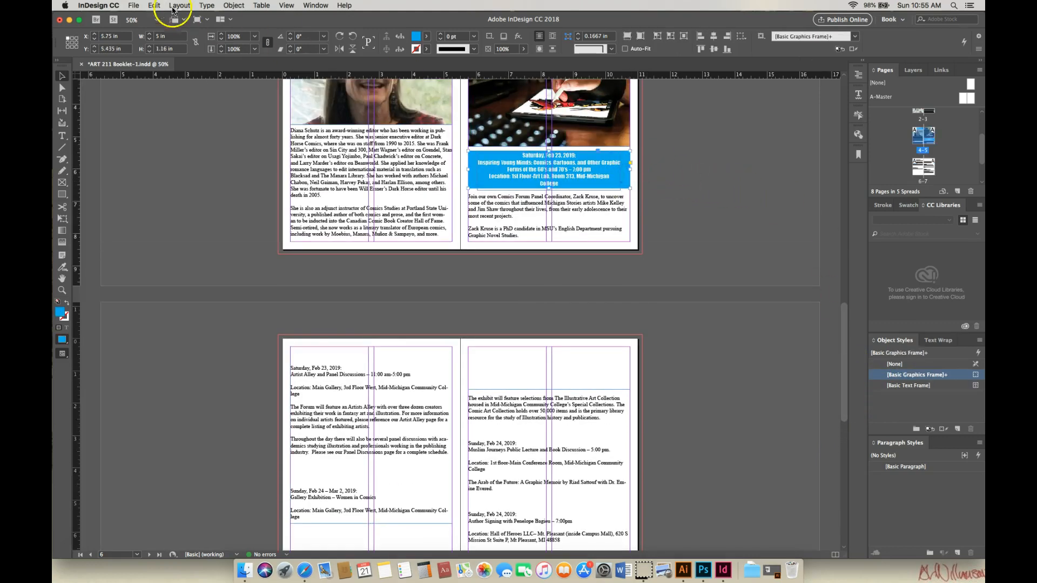
left_click(153, 6)
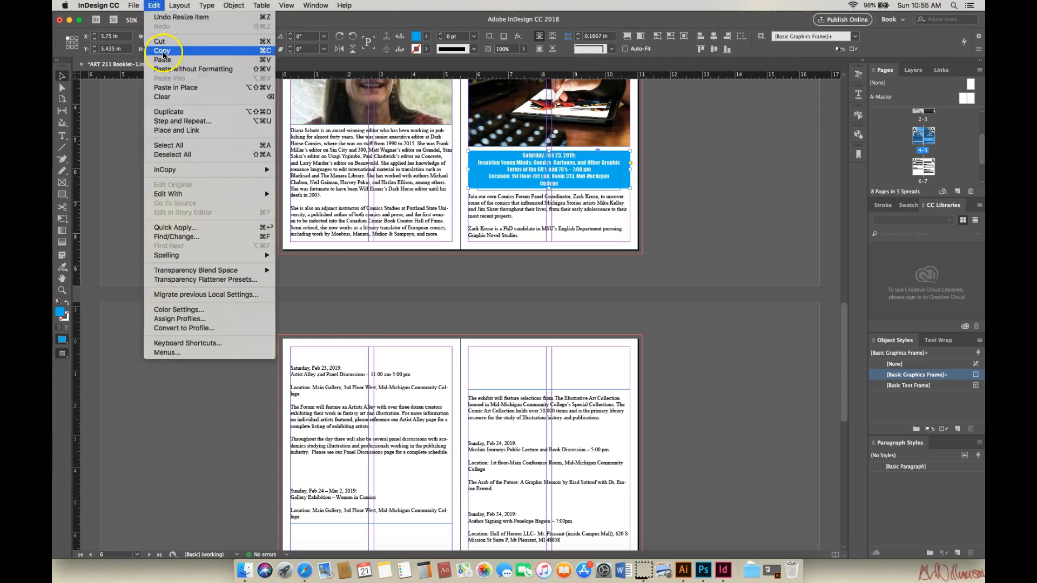
left_click(162, 51)
left_click(154, 5)
left_click(162, 59)
left_click_drag(460, 189, 396, 376)
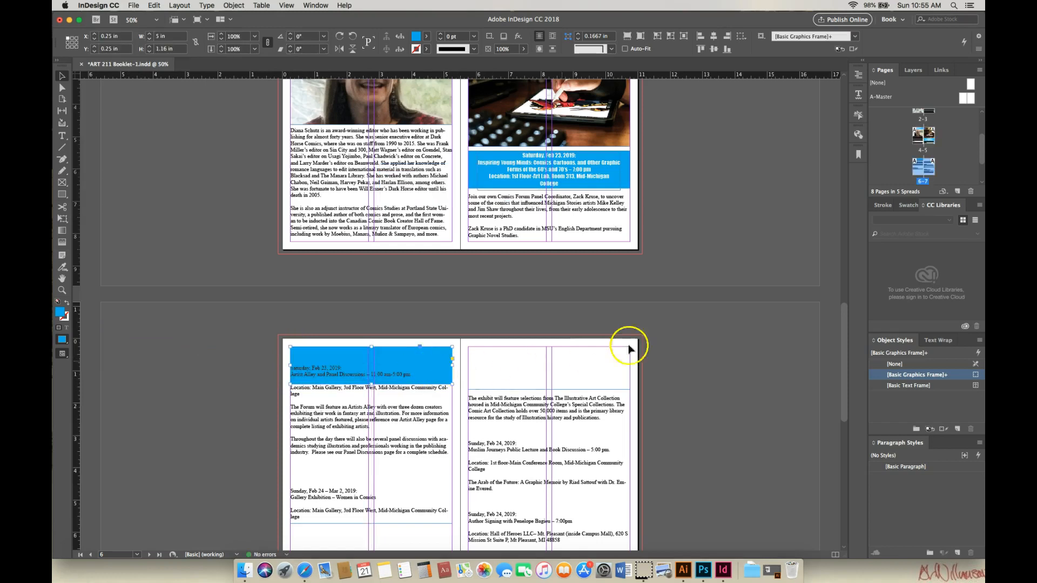
scroll(844, 324, "down", 5)
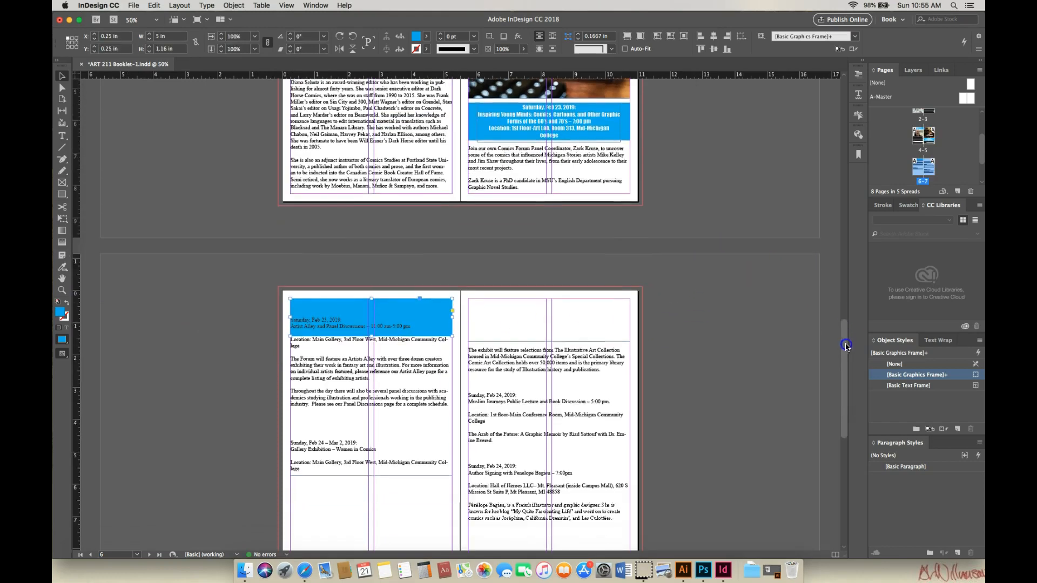
left_click_drag(420, 204, 254, 221)
left_click(155, 292)
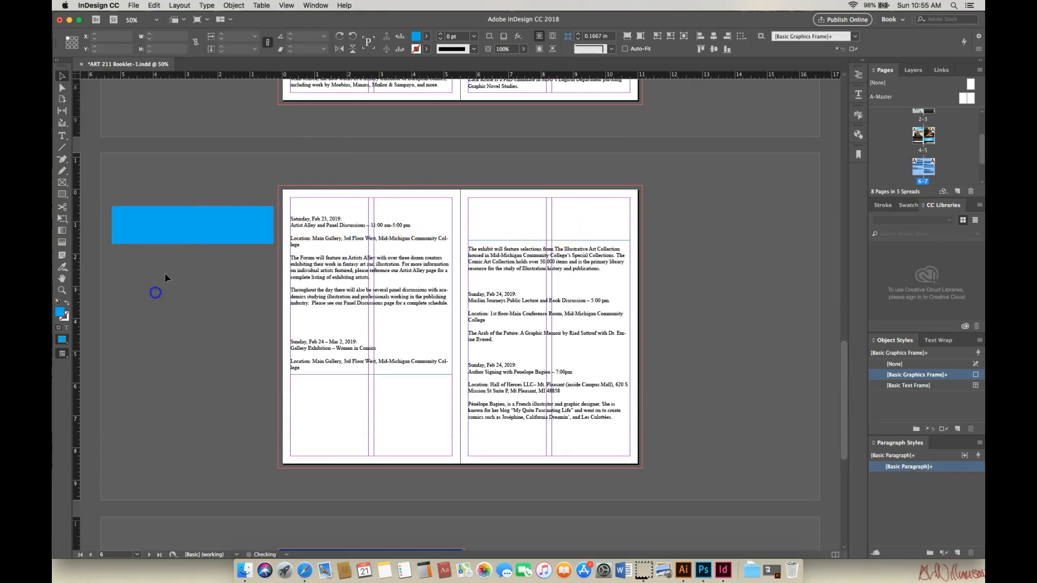
- Paste three more copies of the blue bar and stack them below the first one on the pasteboard beside page 6
left_click(156, 6)
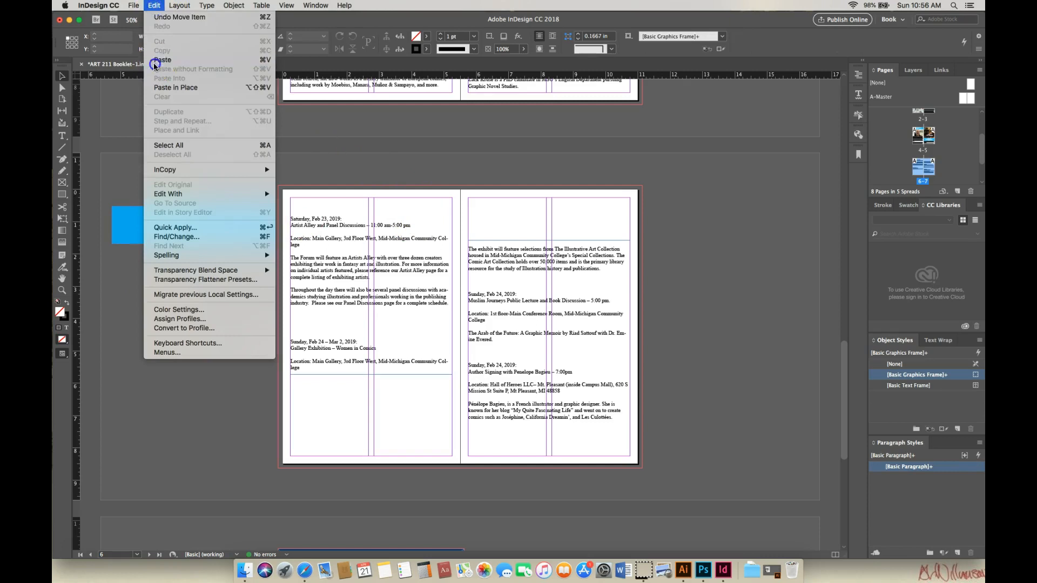
left_click(157, 59)
left_click_drag(470, 321, 191, 270)
left_click(155, 5)
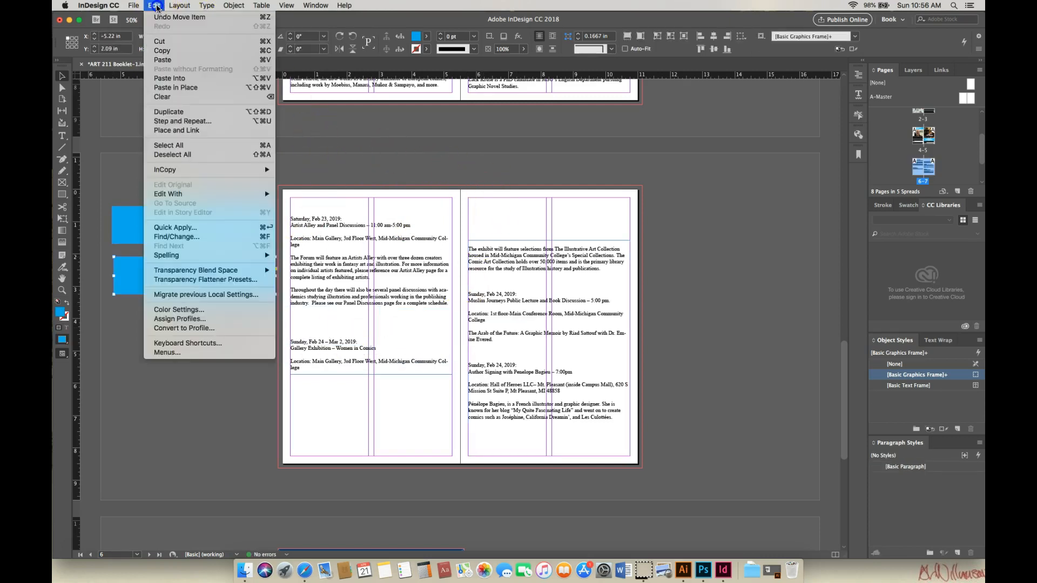
left_click(162, 60)
left_click_drag(474, 324, 190, 320)
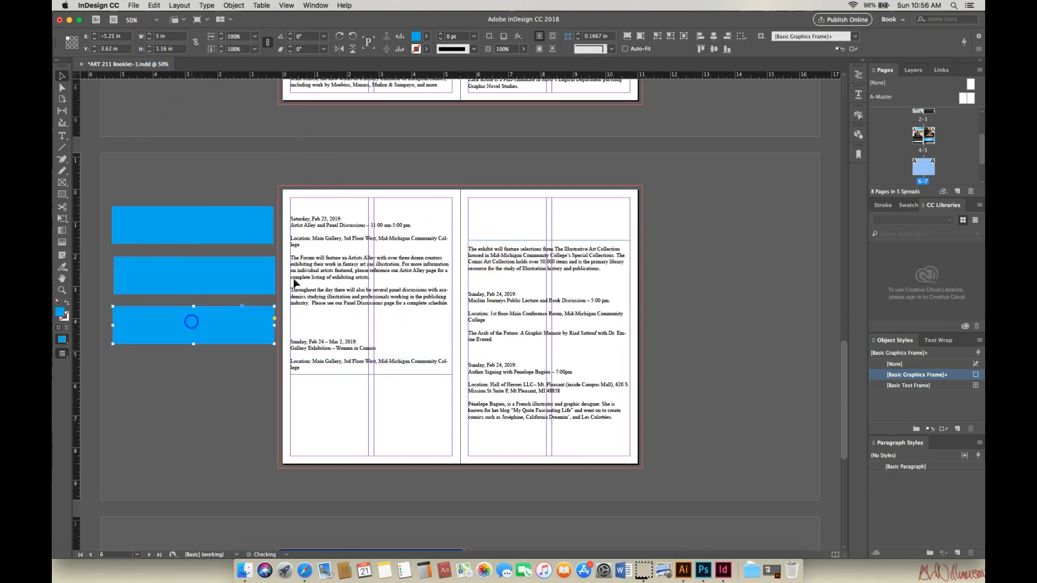
left_click(161, 8)
left_click(162, 61)
left_click_drag(483, 326, 229, 381)
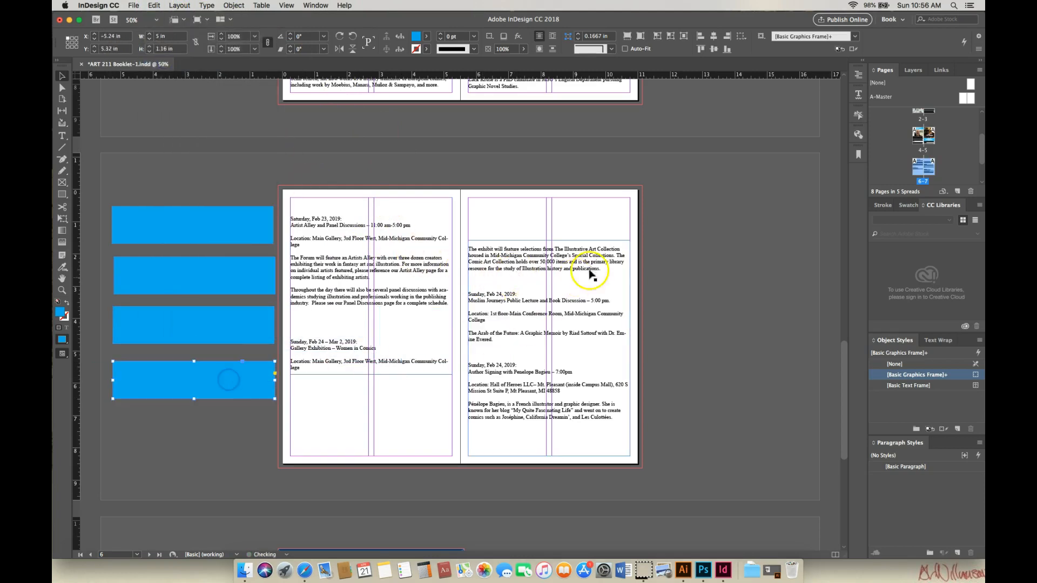
- Move the uppermost spare blue bar to X 0.25 in, Y 0.25 in on page 6 and shift that page's text frame down to Y 2.375 in
left_click_drag(843, 413, 856, 295)
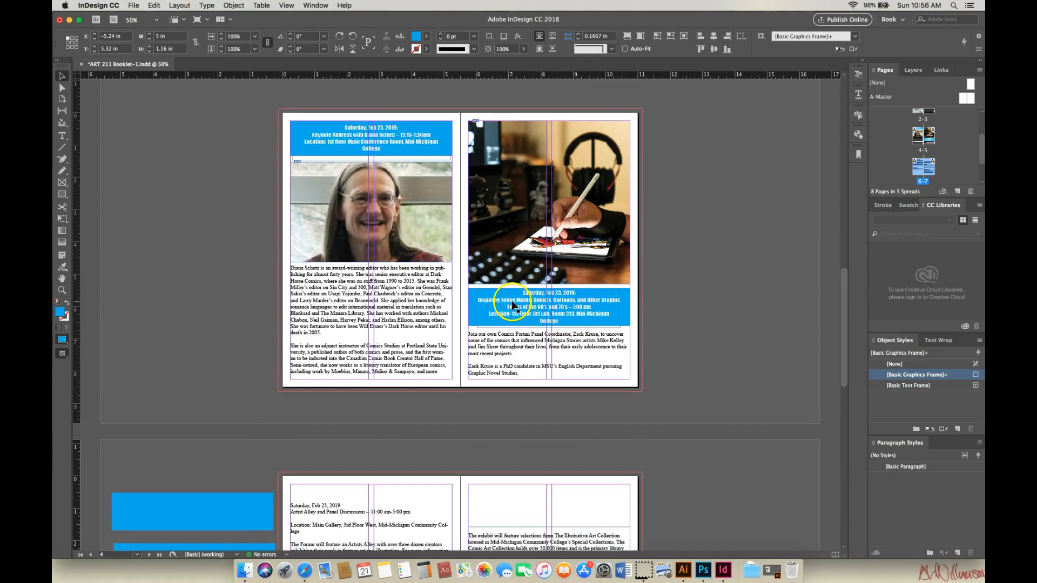
left_click_drag(846, 322, 844, 387)
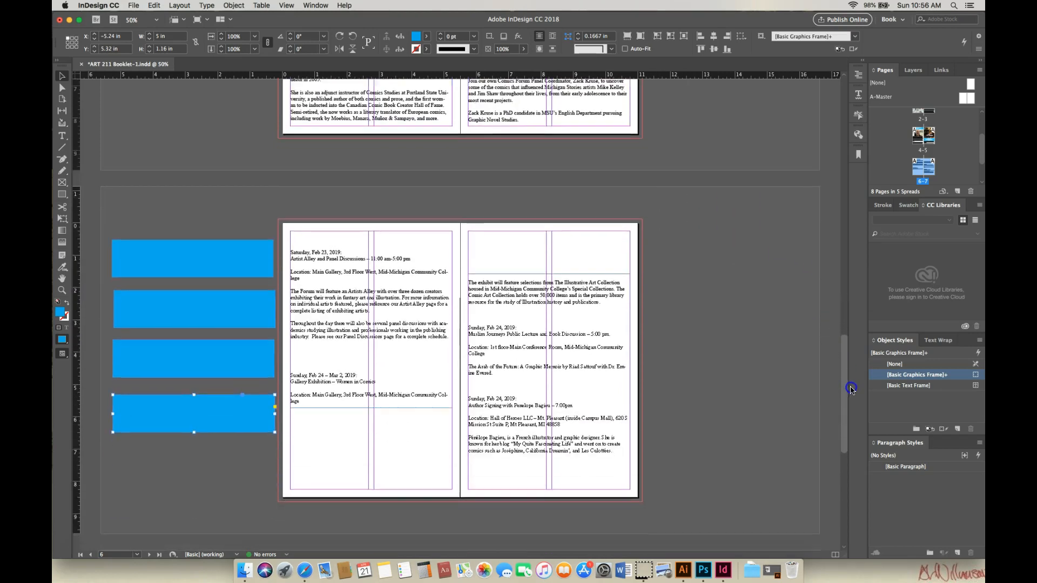
left_click_drag(204, 234, 386, 227)
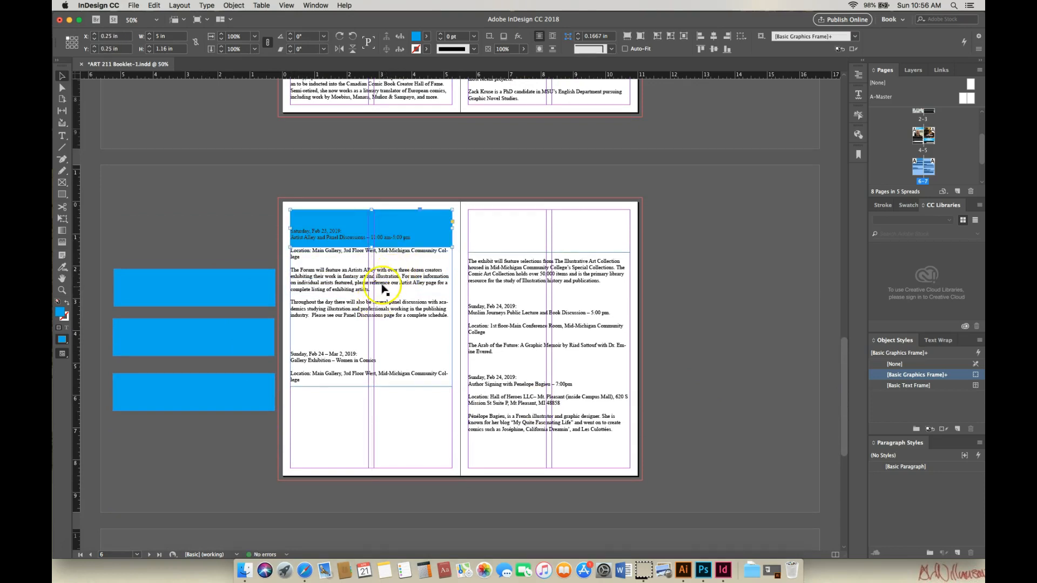
left_click(383, 283)
left_click_drag(382, 285, 382, 353)
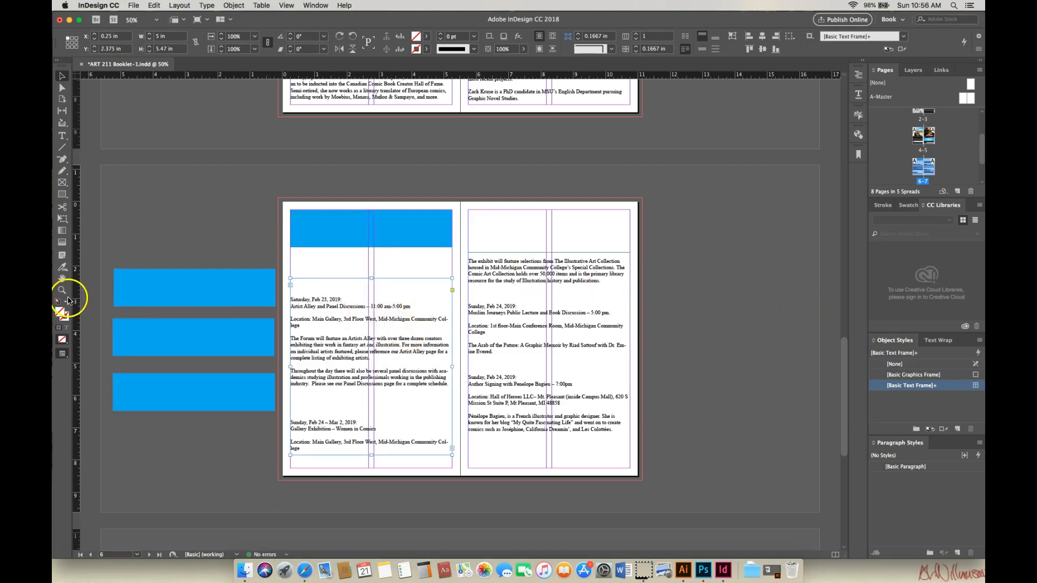
- Copy the Artist Alley and Panel Discussions heading text on page 6, from the date through the location
left_click(360, 354)
left_click(474, 283)
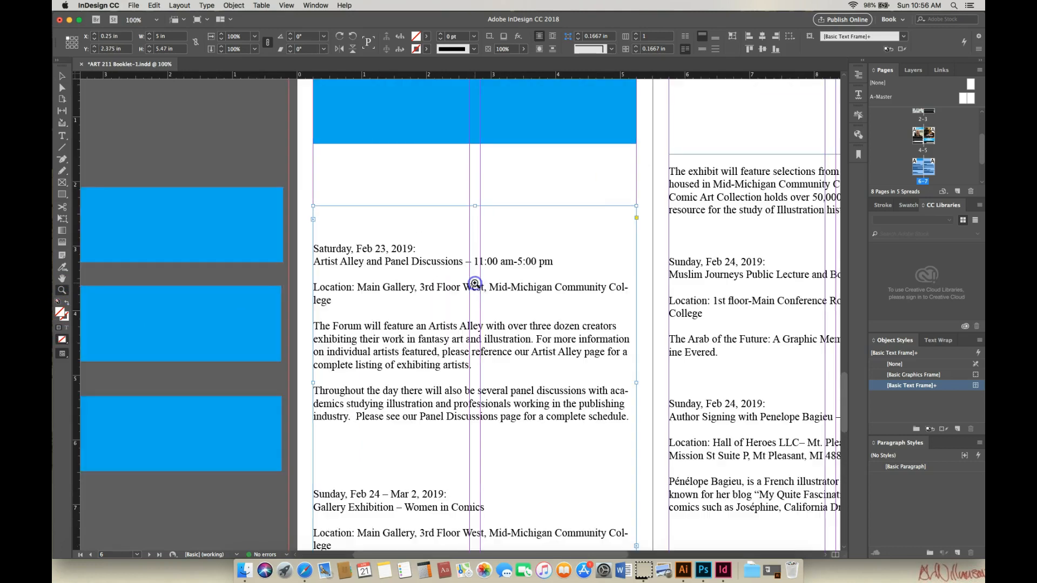
mouse_move(846, 417)
left_mouse_down()
mouse_move(847, 343)
mouse_move(859, 411)
left_mouse_up()
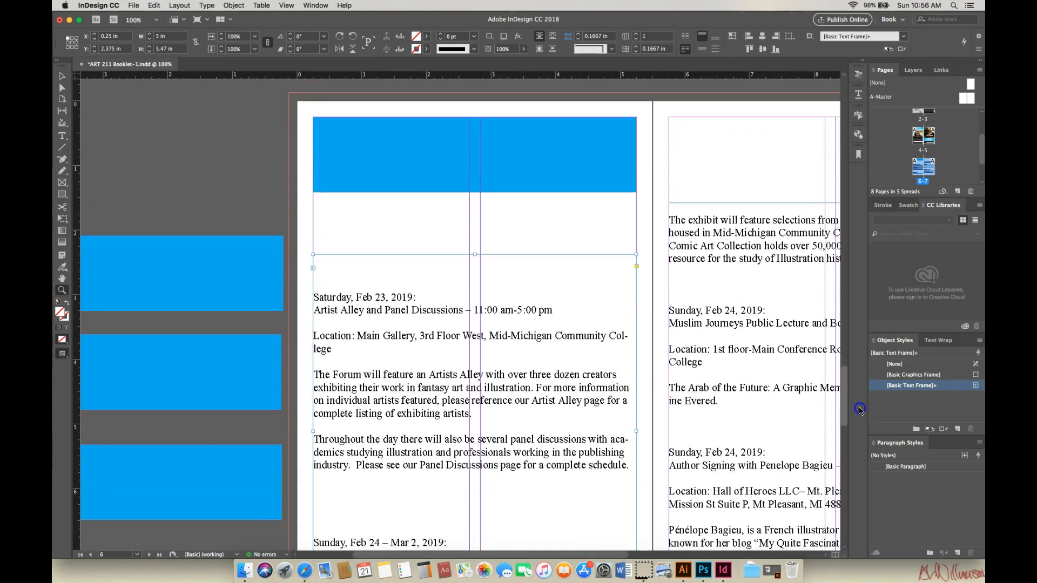
left_click(62, 135)
left_click_drag(315, 298, 331, 348)
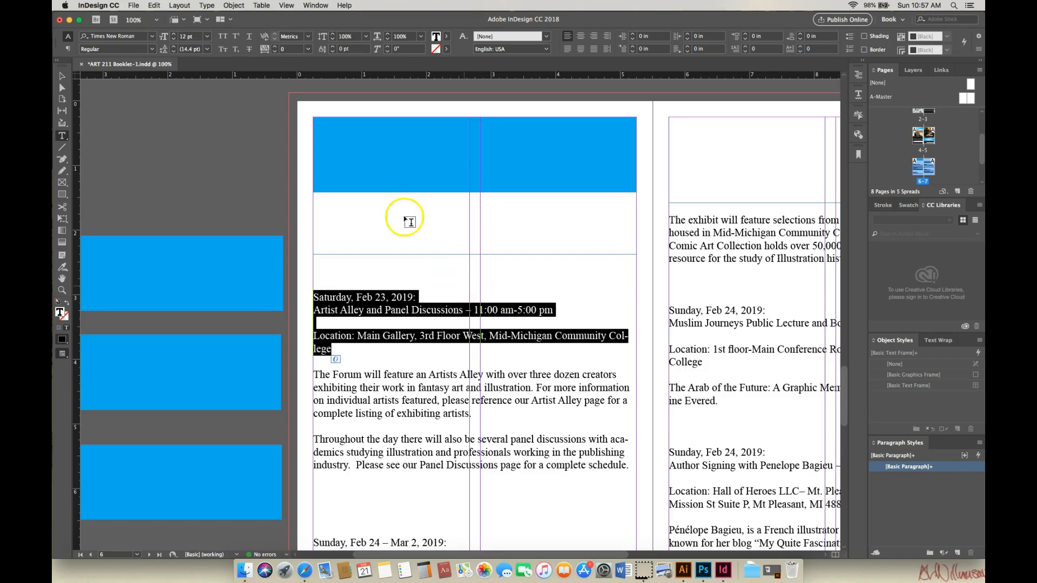
right_click(396, 305)
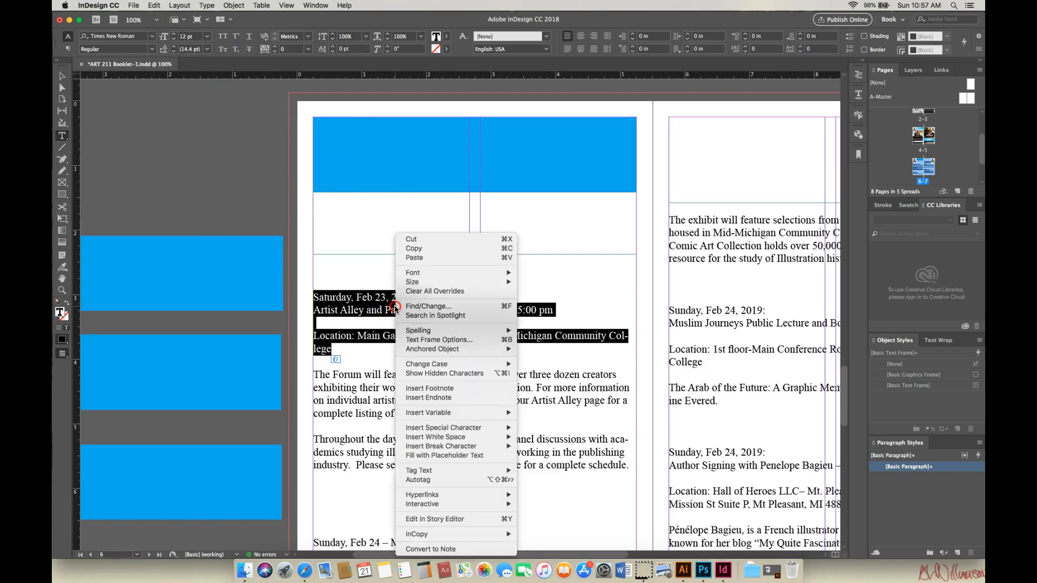
left_click(415, 249)
- Delete the Artist Alley heading and the blank lines so page 6's text frame starts with "The Forum will feature"
key("BackSpace")
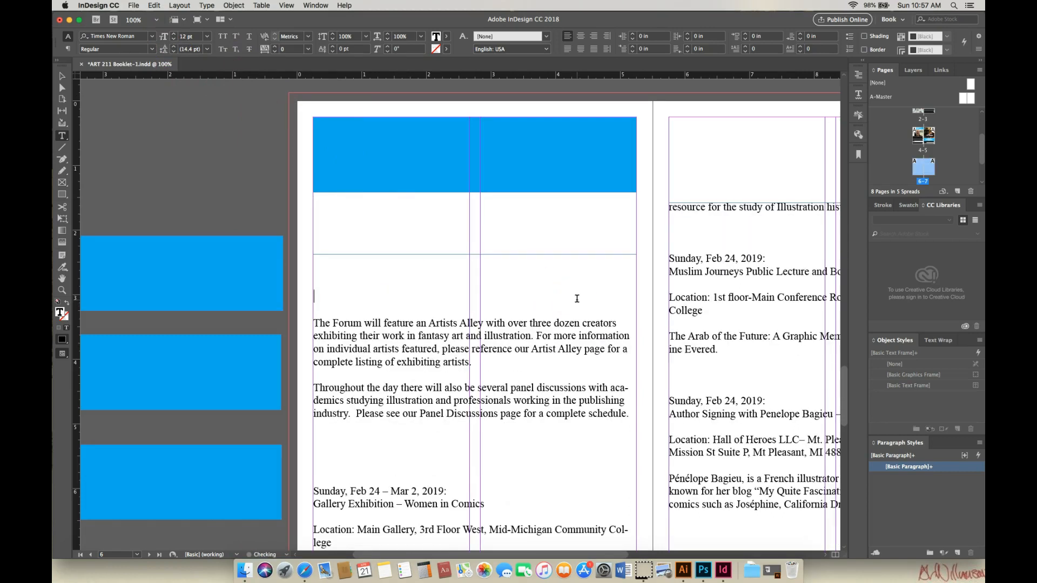
key("BackSpace")
key("BackSpace")
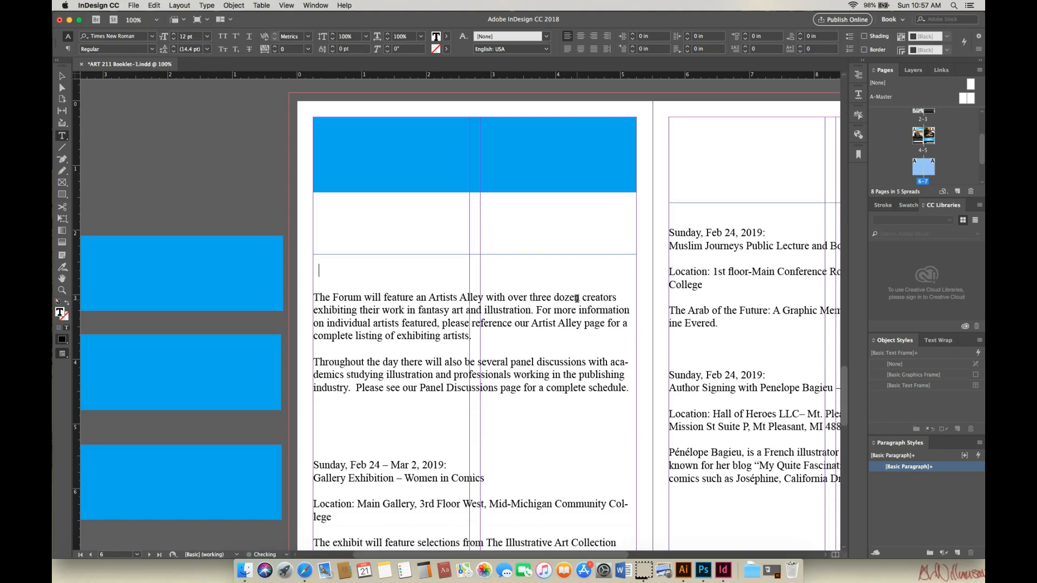
key("BackSpace")
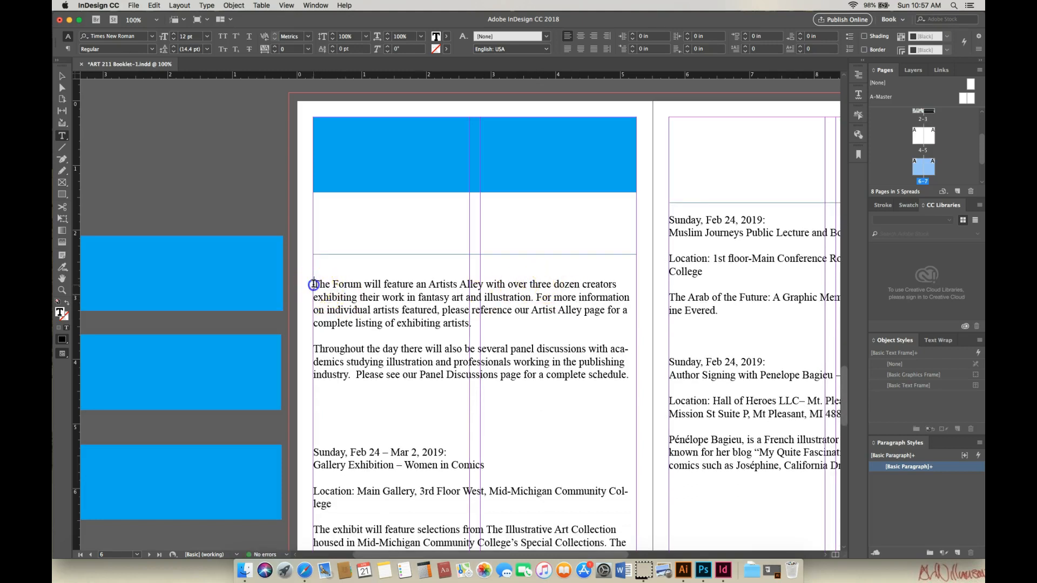
key("BackSpace")
key("BackSpace")
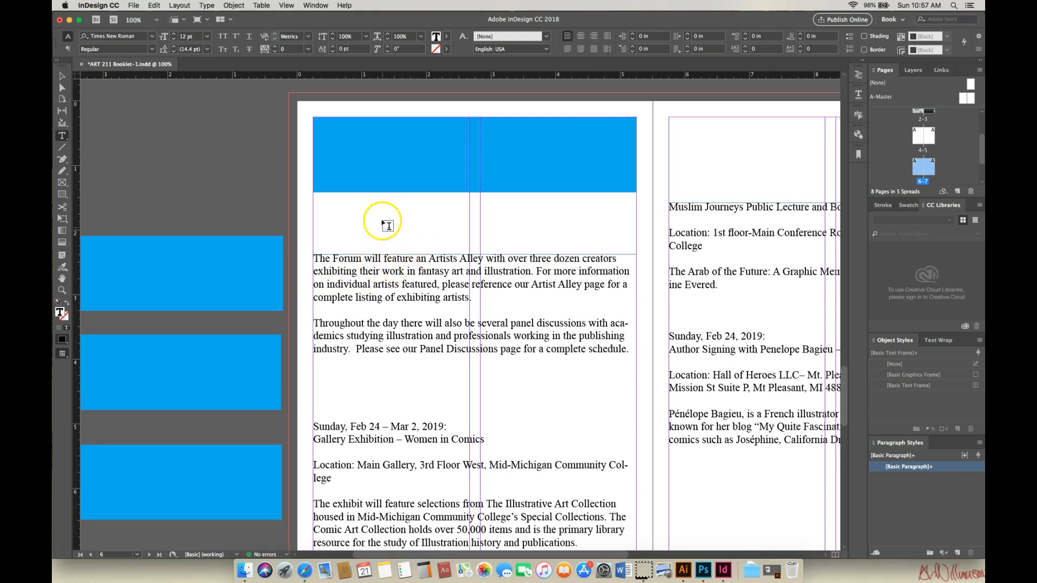
- Lower the upper edge of page 6's text frame to Y 5.25 in, making the frame 2.595 in high
left_click(61, 77)
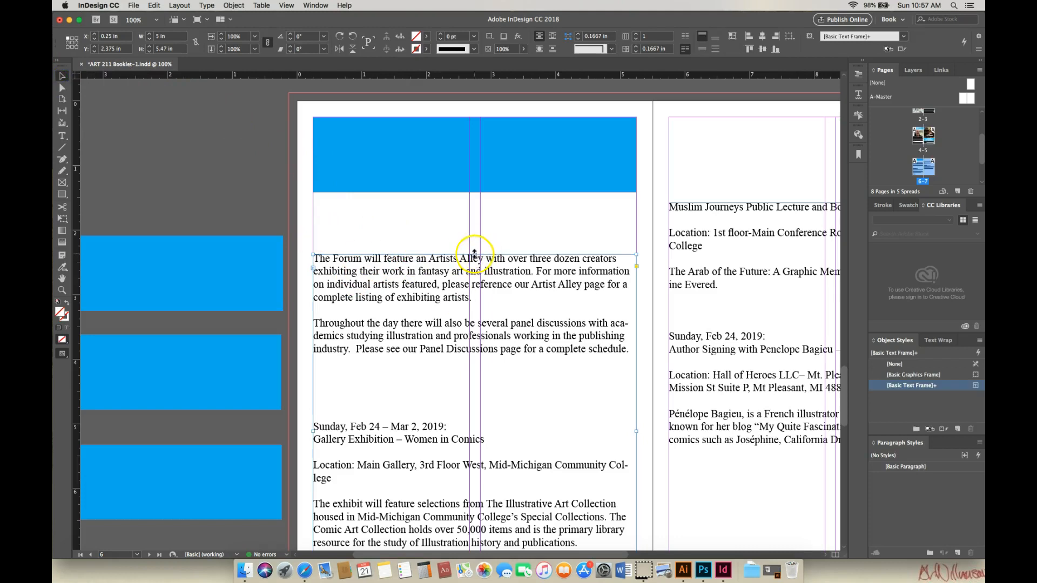
left_click_drag(475, 258, 473, 379)
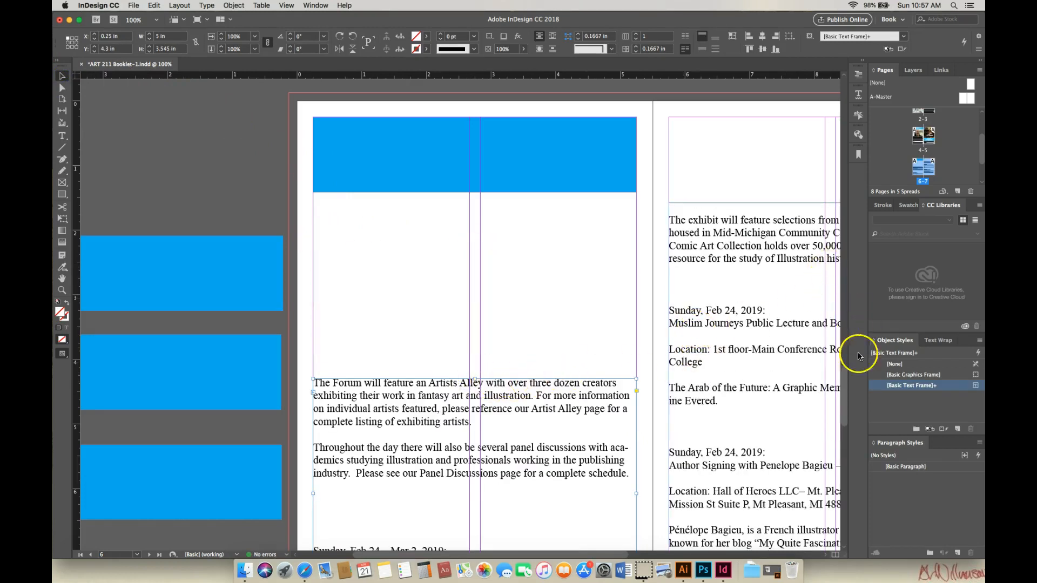
left_click_drag(845, 403, 845, 417)
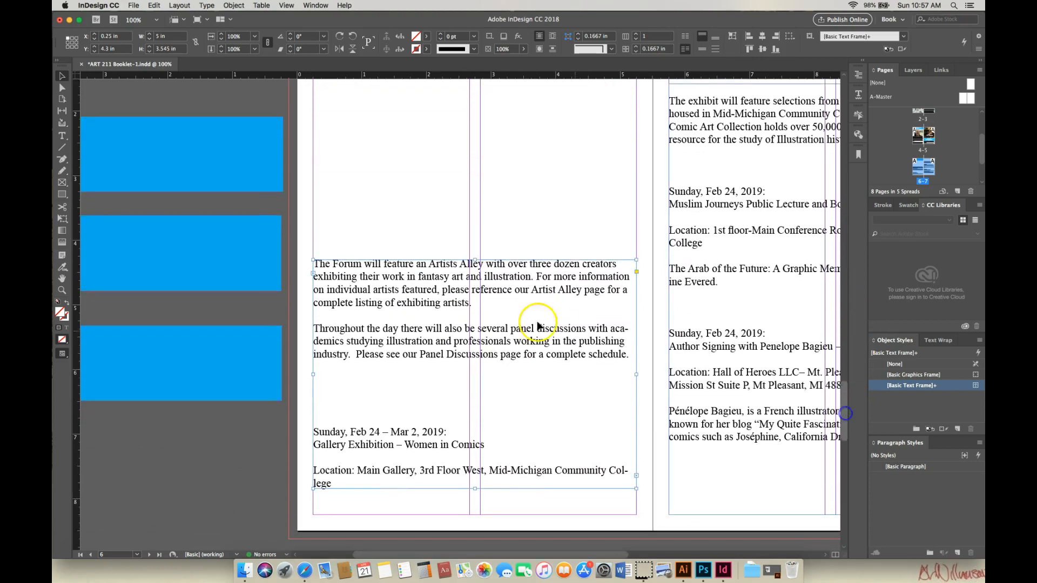
left_click_drag(473, 259, 475, 320)
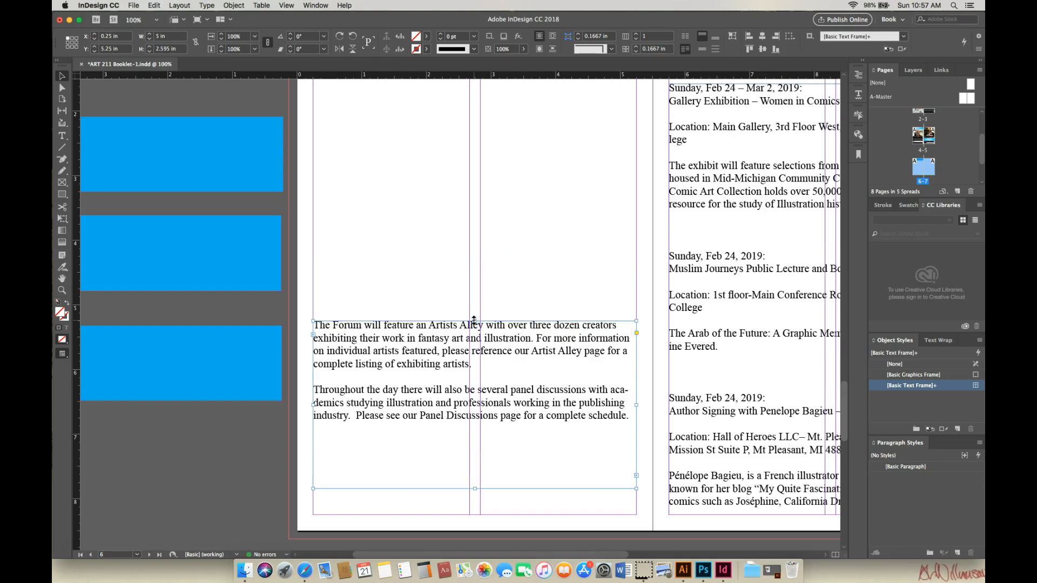
- Extend page 7's text frame up to the top margin at Y 0.25 in, making it 8 in high
left_click_drag(391, 556, 457, 556)
mouse_move(843, 405)
left_mouse_down()
mouse_move(845, 470)
mouse_move(856, 400)
left_mouse_up()
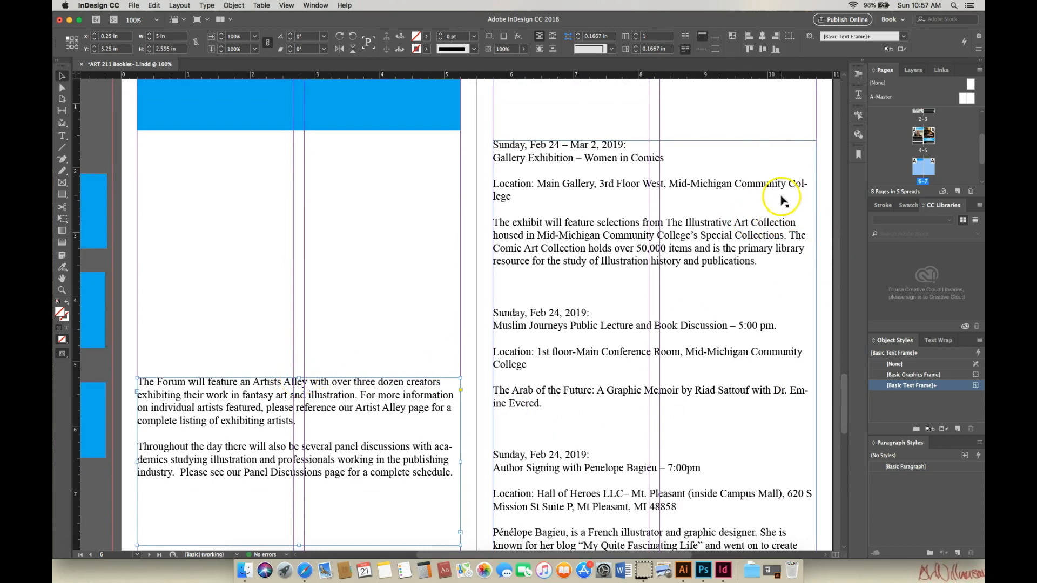
left_click_drag(845, 385, 846, 373)
left_click(661, 266)
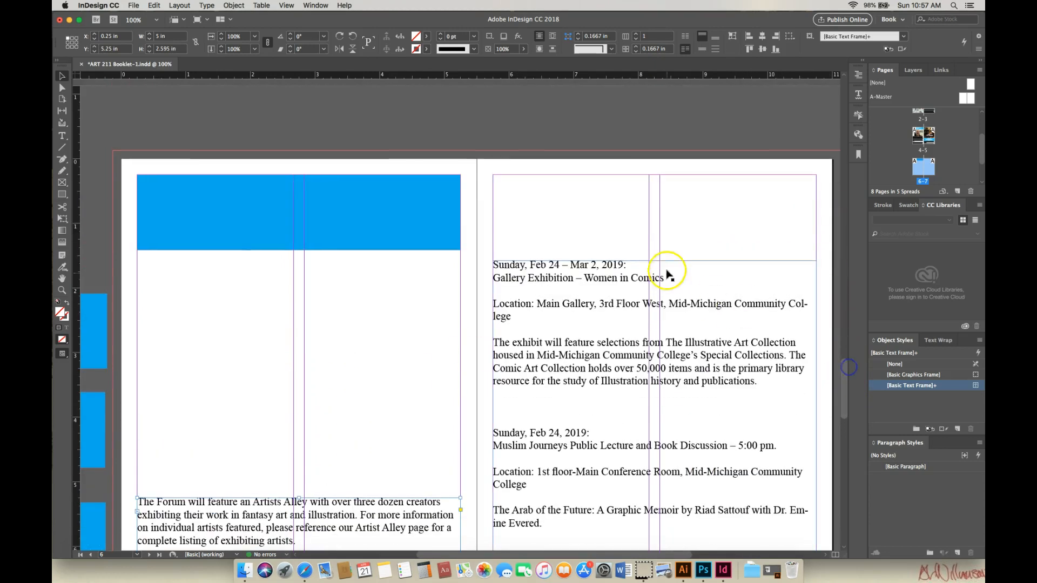
left_click(690, 297)
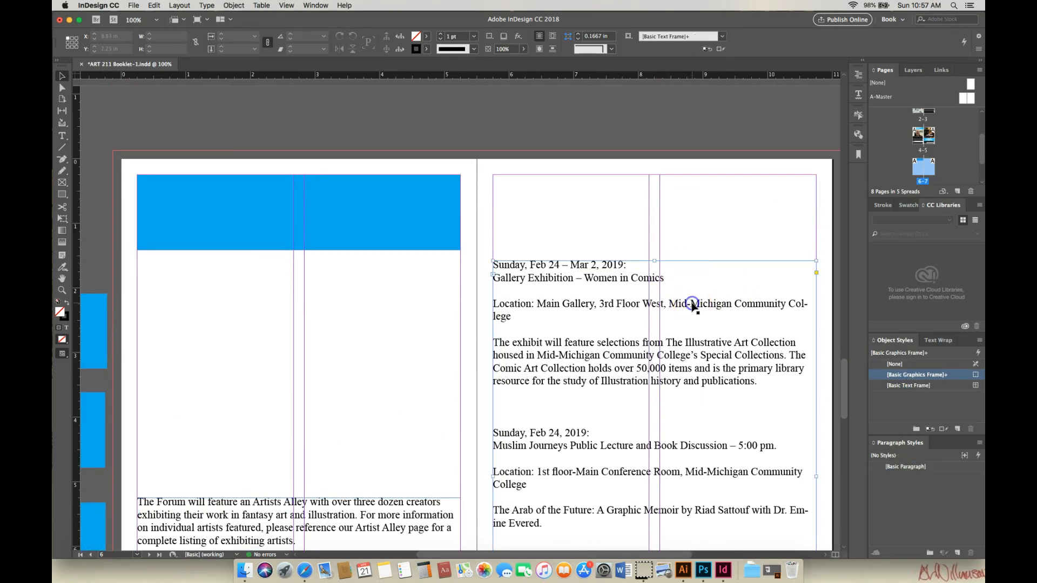
left_click_drag(654, 262, 642, 174)
- Create a text frame on the pasteboard beside page 7 and paste the copied Artist Alley heading into it
mouse_move(845, 363)
left_mouse_down()
mouse_move(848, 397)
mouse_move(858, 374)
left_mouse_up()
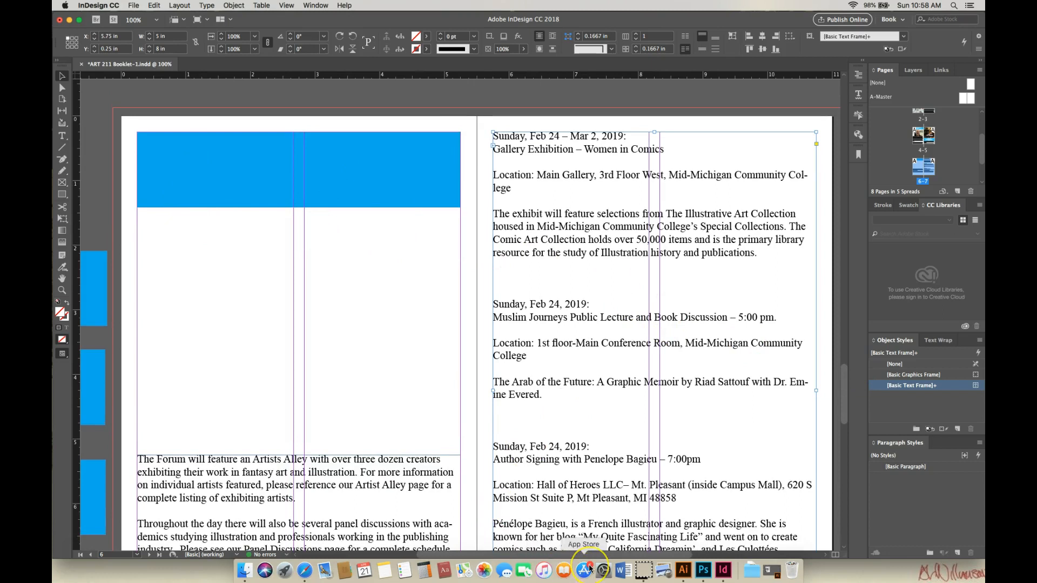
key("super+minus")
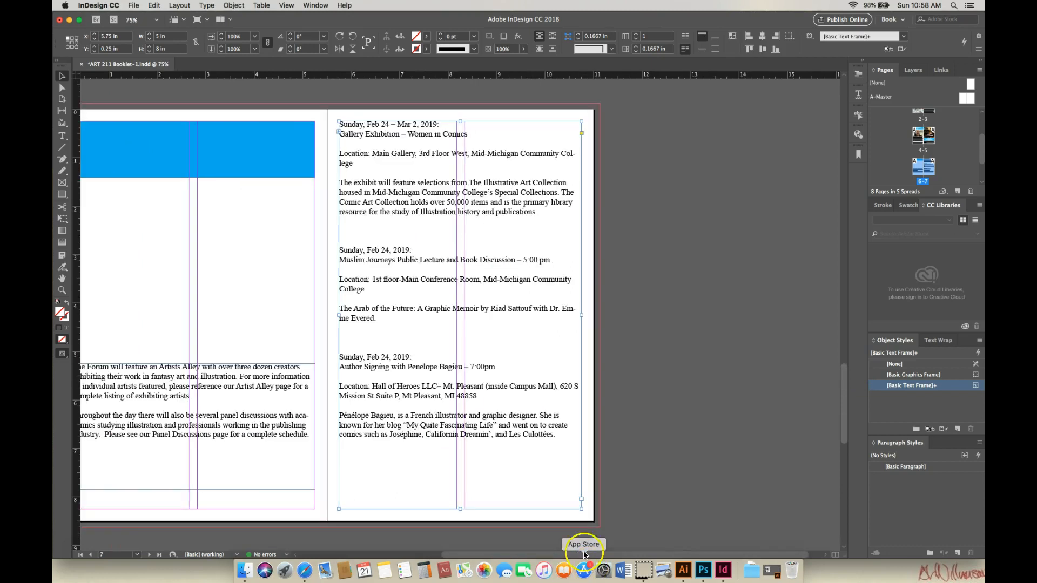
left_click(63, 138)
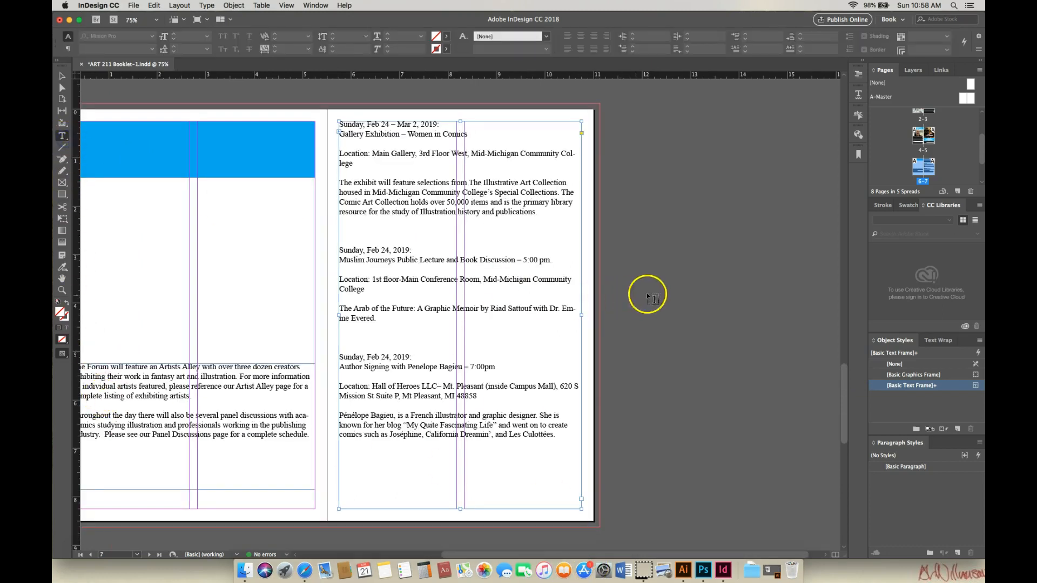
left_click_drag(609, 255, 826, 311)
right_click(698, 272)
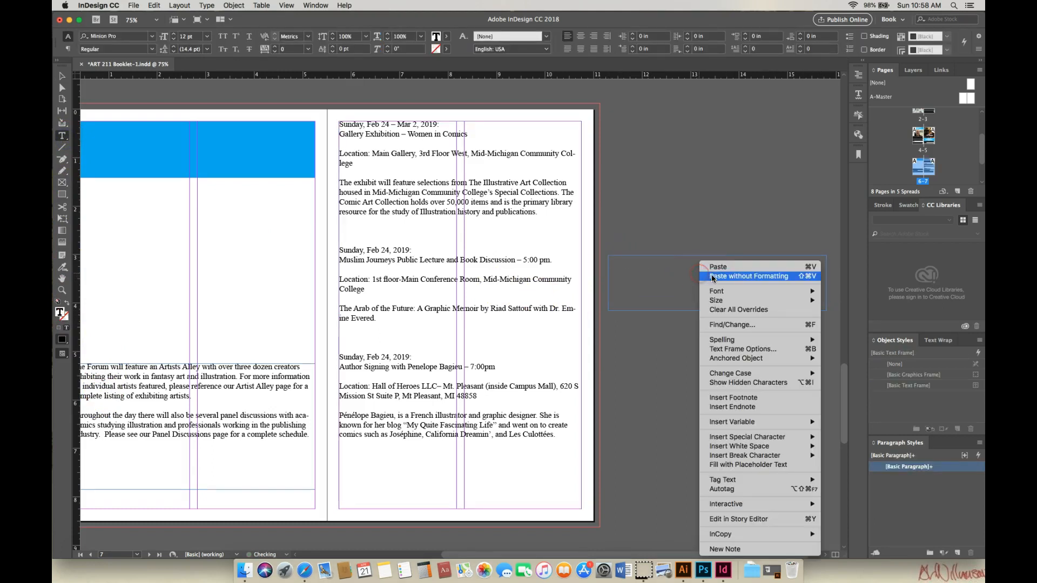
left_click(715, 269)
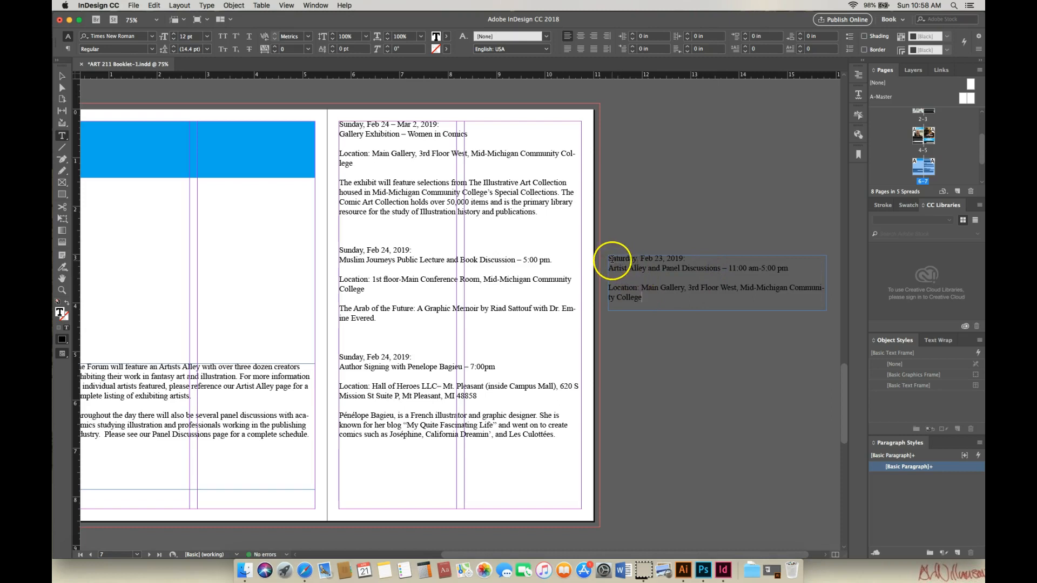
- Format the pasteboard Artist Alley heading as centred 13 pt Impact text in the [Paper] colour
left_click_drag(610, 259, 653, 297)
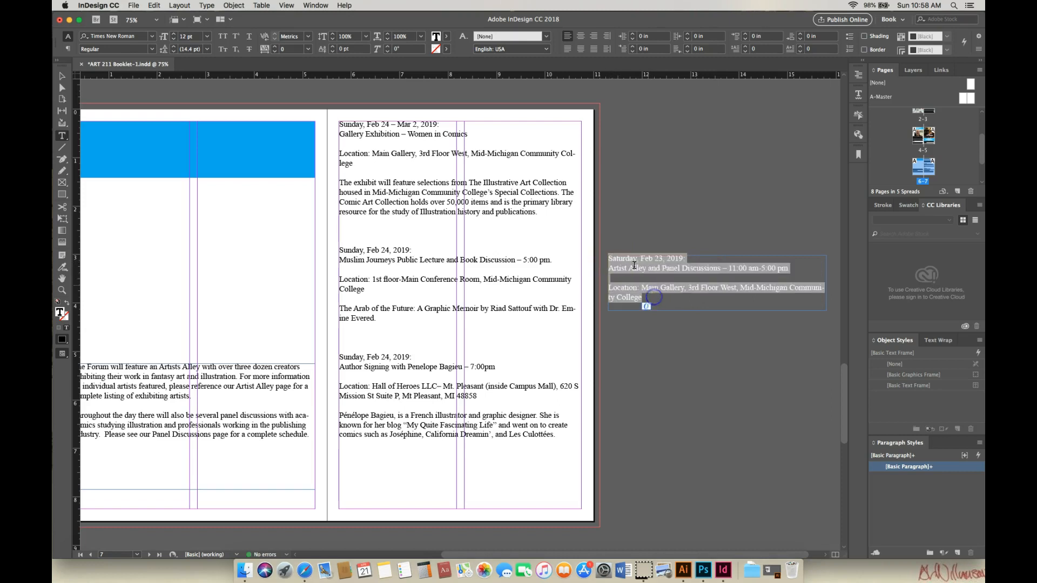
left_click(581, 38)
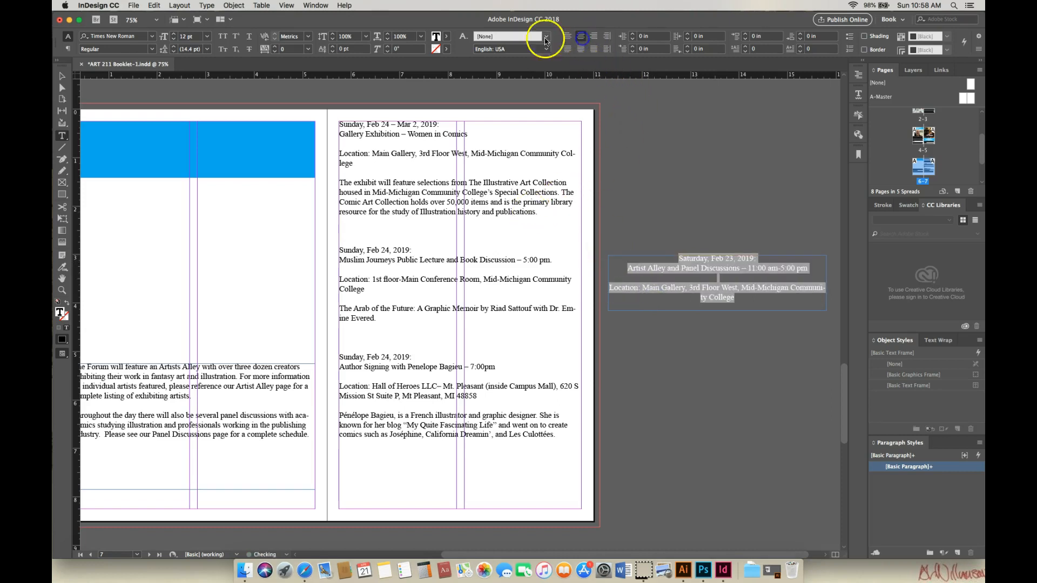
left_click(448, 38)
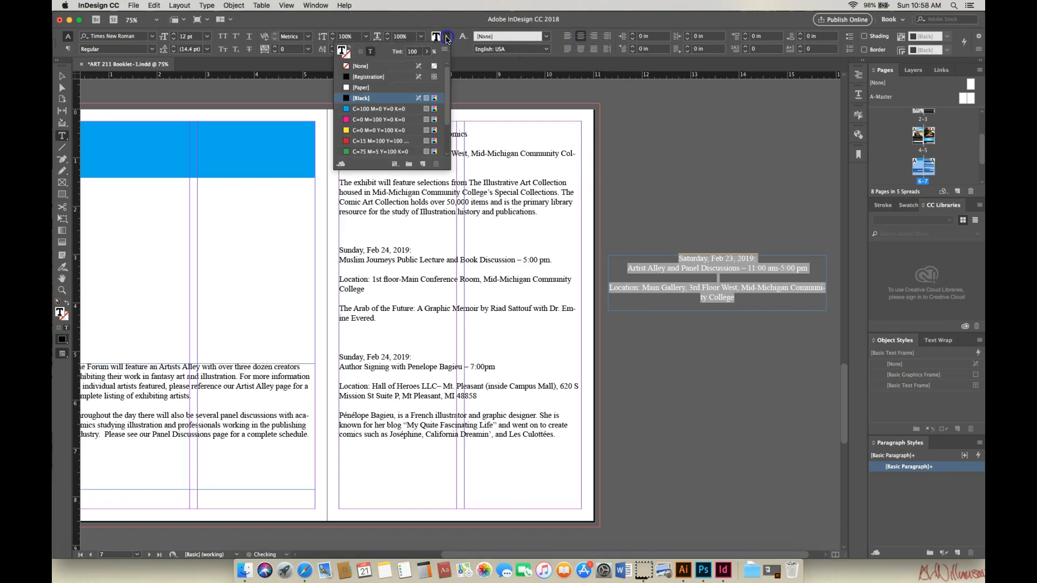
left_click(361, 87)
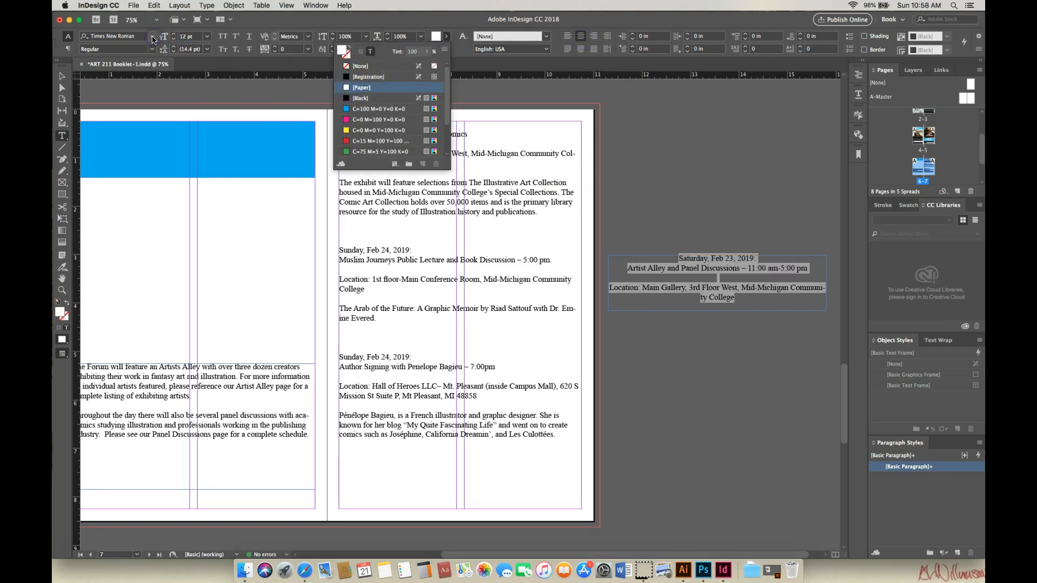
left_click(152, 38)
left_click(165, 64)
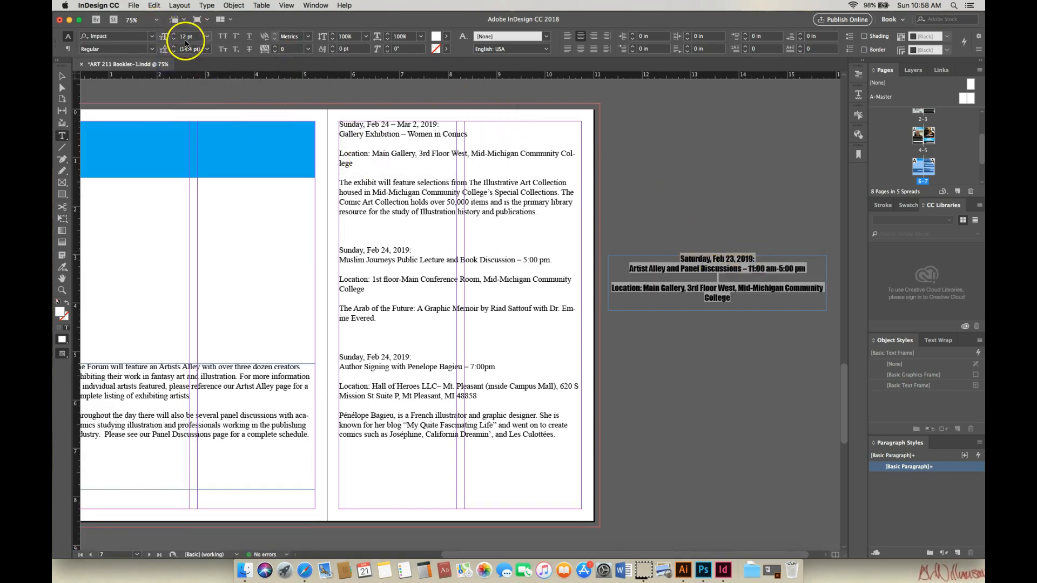
left_click(175, 35)
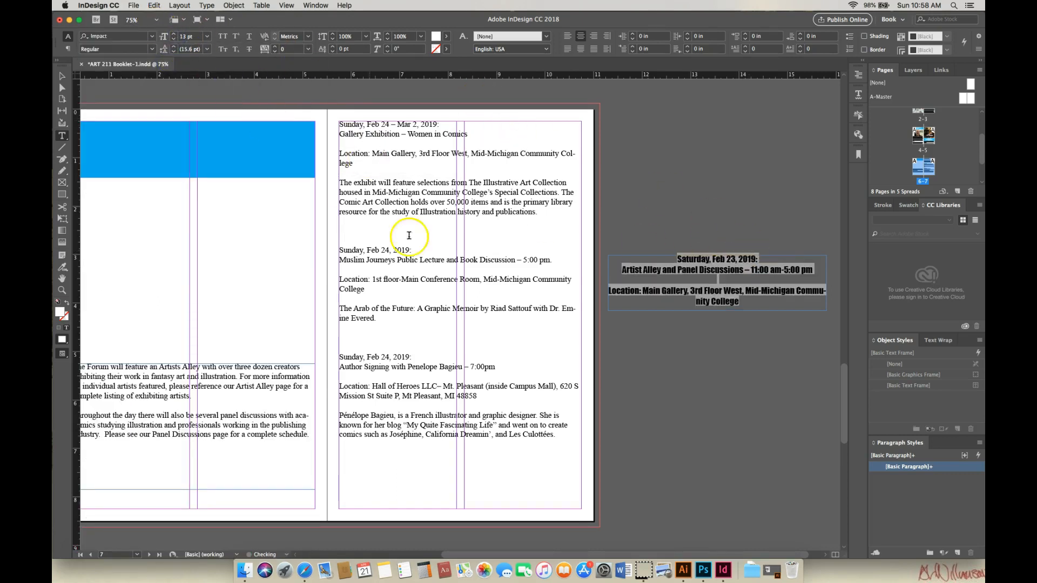
- Remove the blank line above the location in the Artist Alley heading and delete the word "Community"
left_click(610, 292)
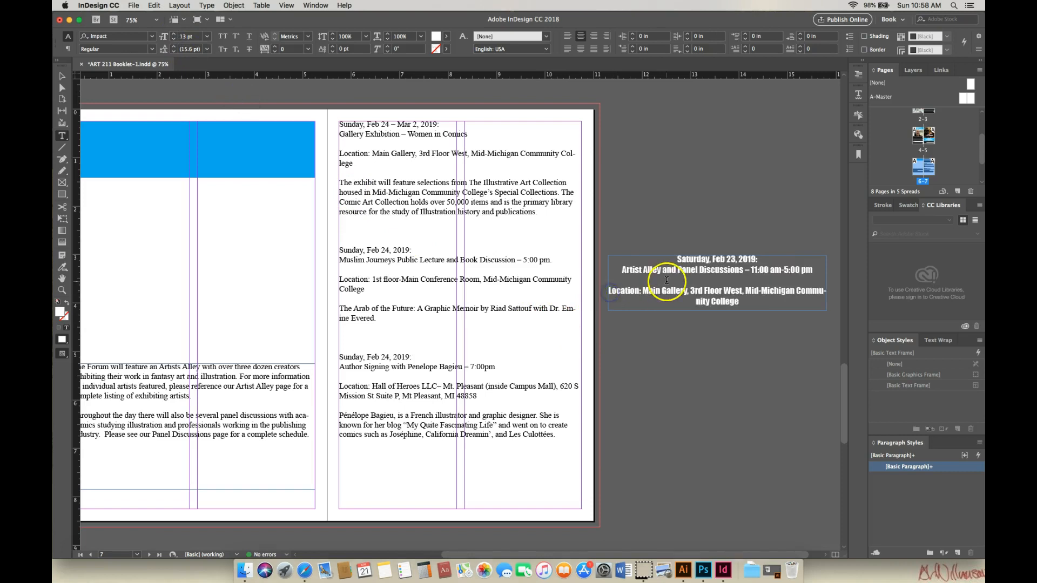
key("BackSpace")
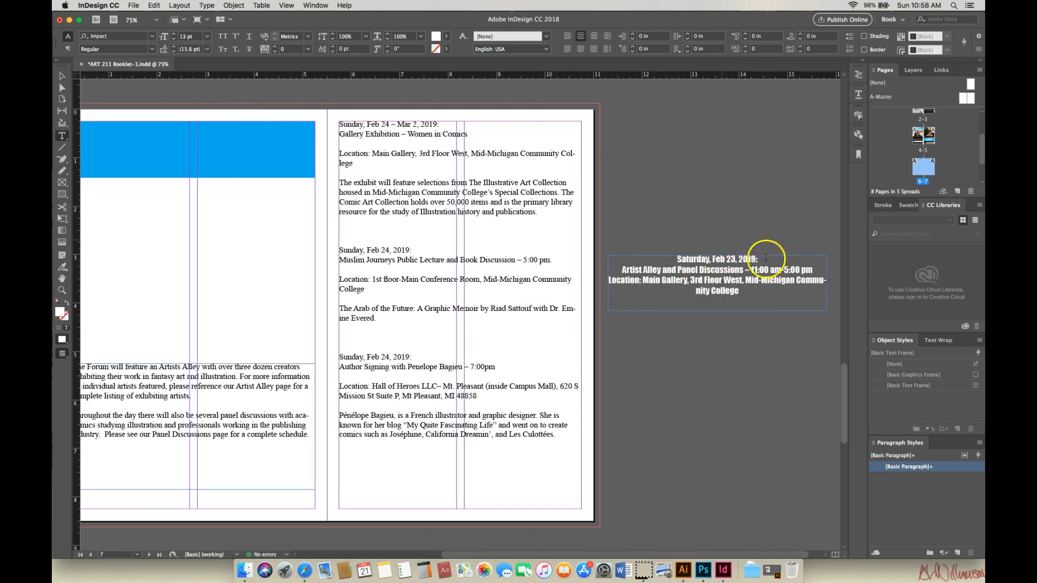
left_click_drag(805, 284, 790, 289)
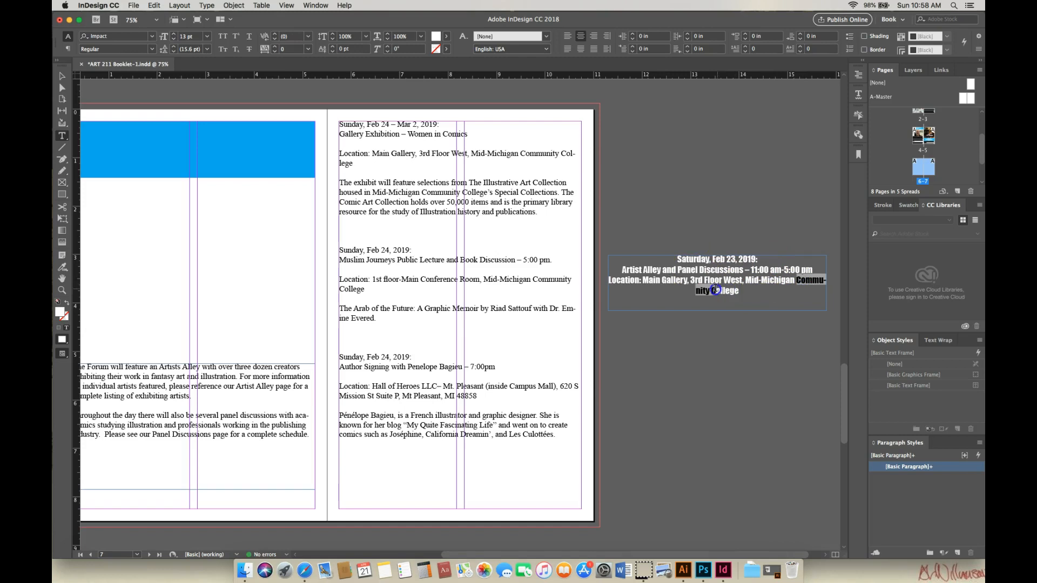
key("BackSpace")
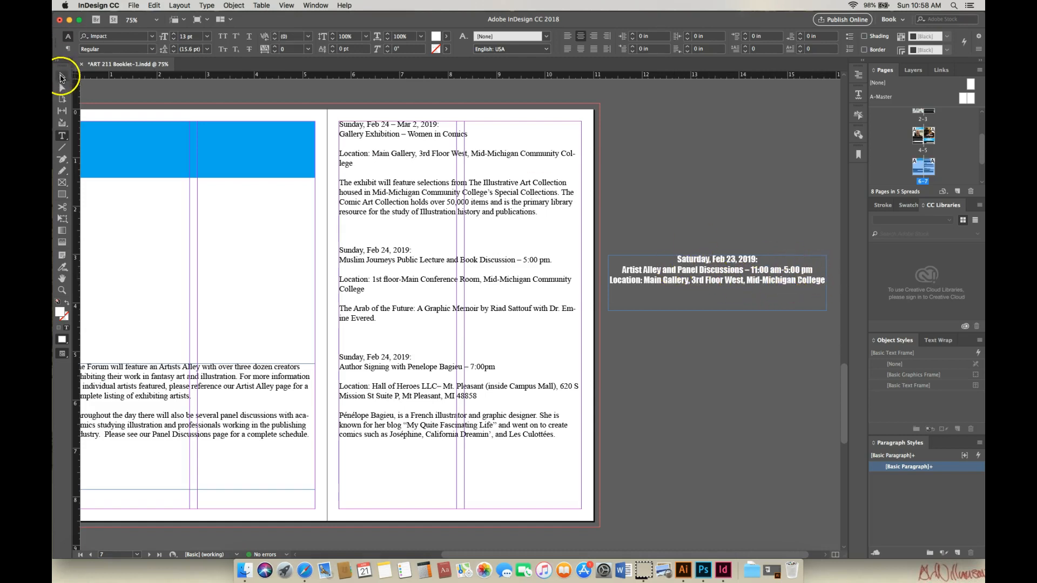
- Move the Artist Alley heading frame onto page 6's blue bar, at X 0.5 in and Y 0.32 in
left_click(61, 77)
left_click_drag(680, 265, 179, 142)
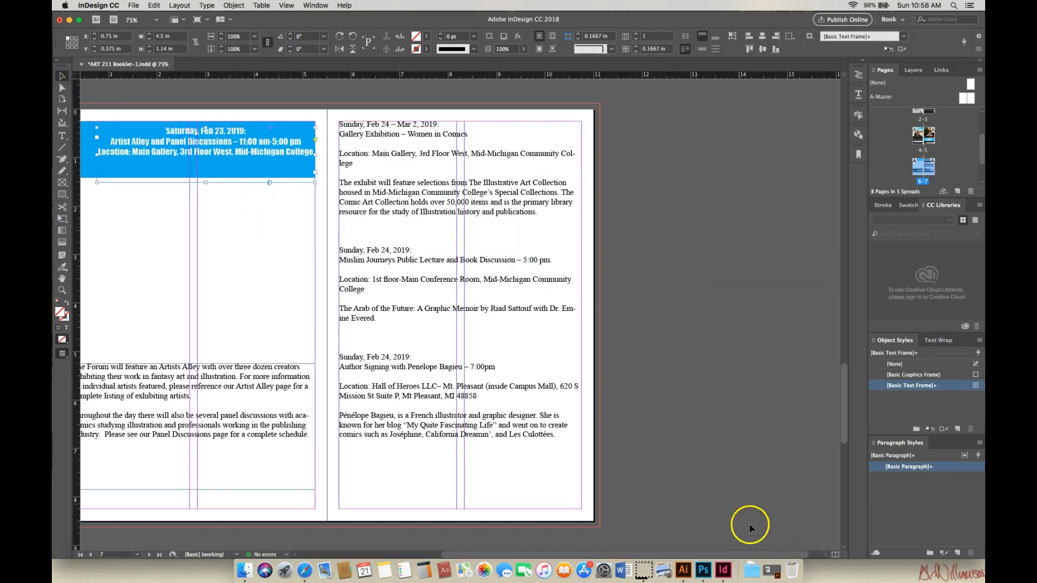
left_click_drag(735, 555, 685, 558)
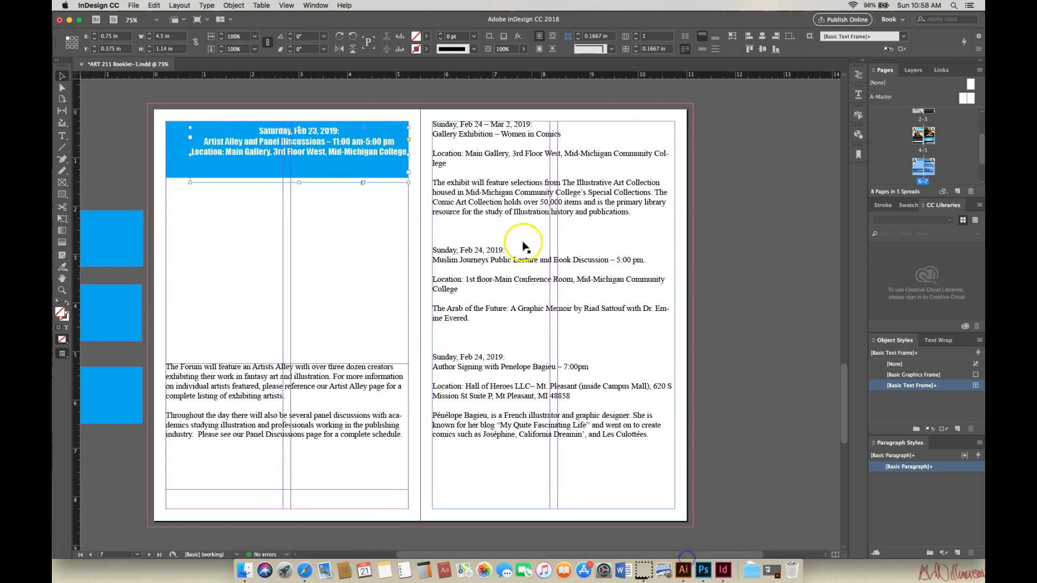
double_click(346, 145)
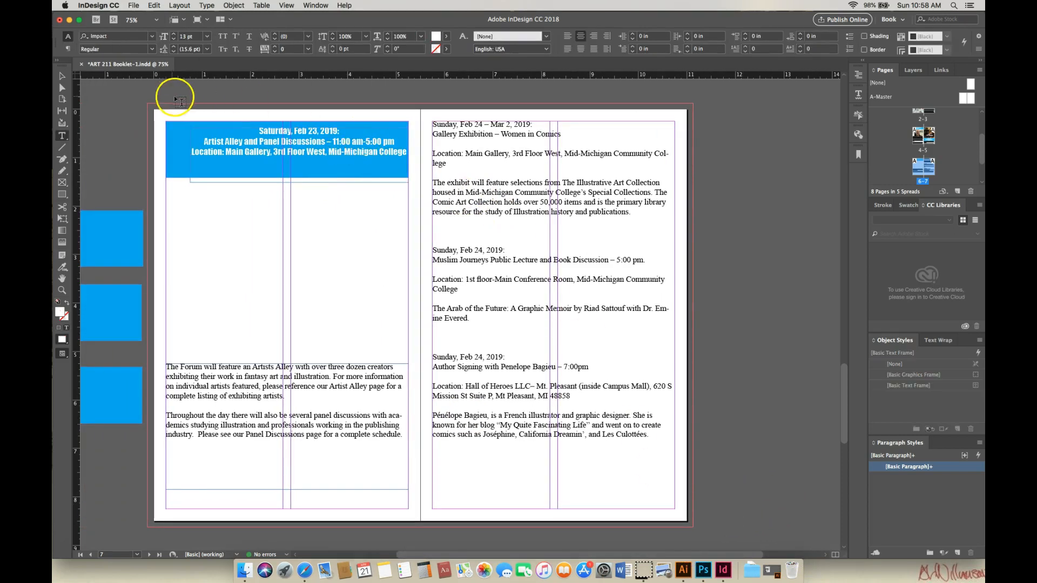
left_click(62, 76)
left_click_drag(314, 145, 298, 144)
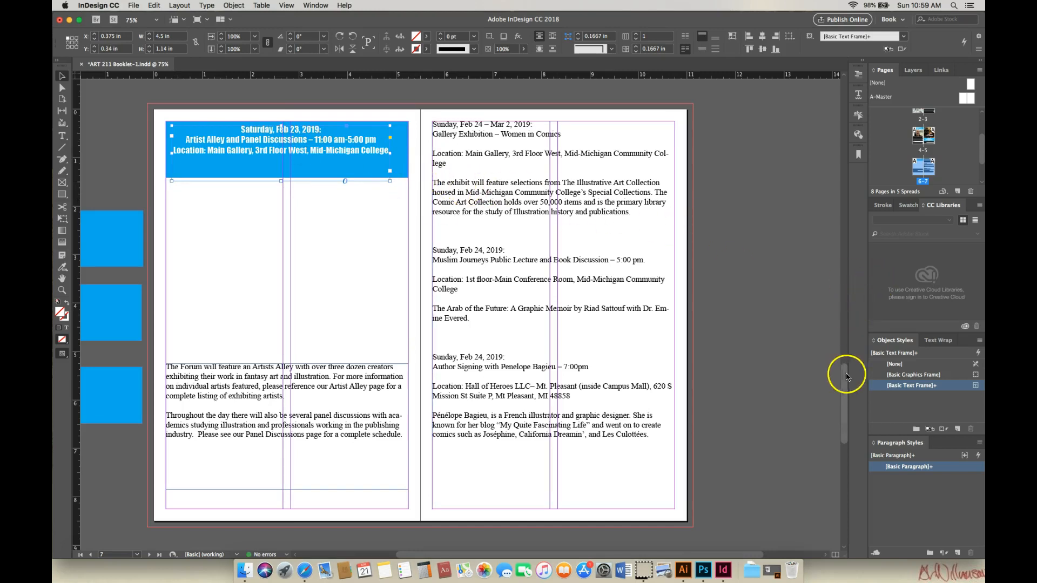
scroll(850, 346, "up", 10)
scroll(855, 324, "down", 6)
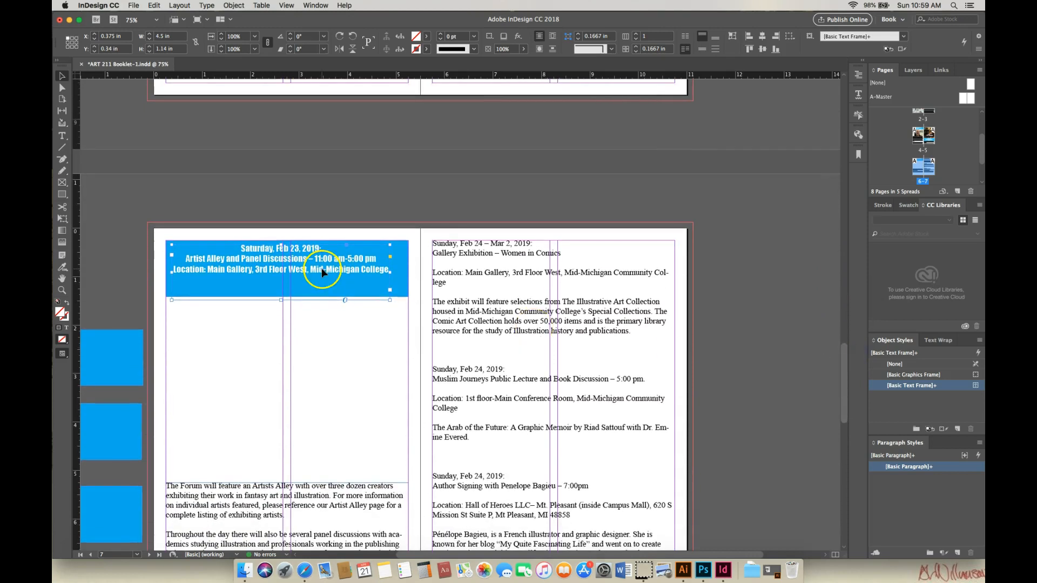
left_click_drag(321, 269, 329, 267)
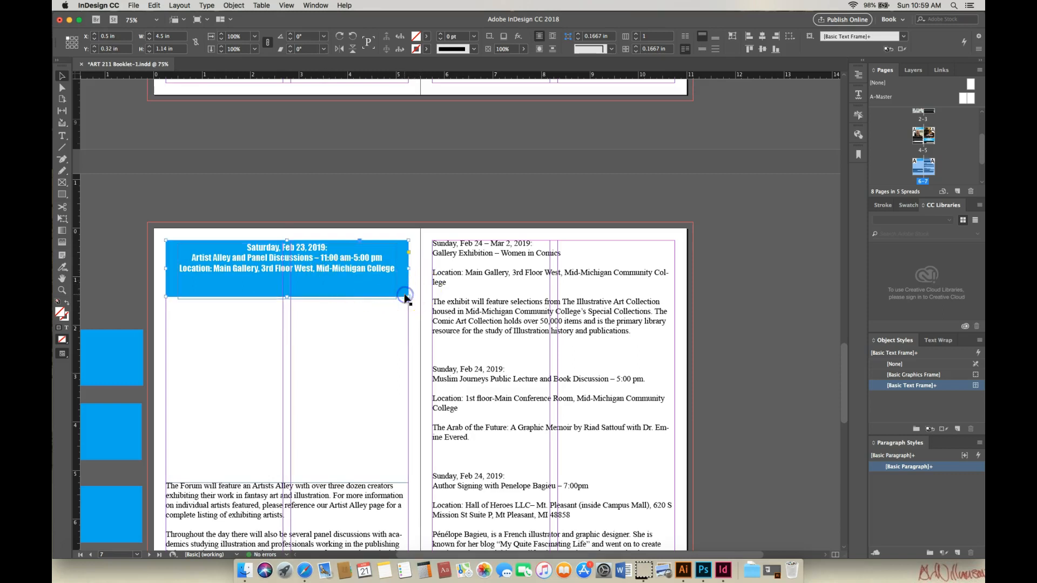
- Shorten page 6's blue bar to 0.87 in high and resize the heading frame on it to 4.6 by 0.74 in
left_click(405, 296)
left_click_drag(286, 297, 286, 283)
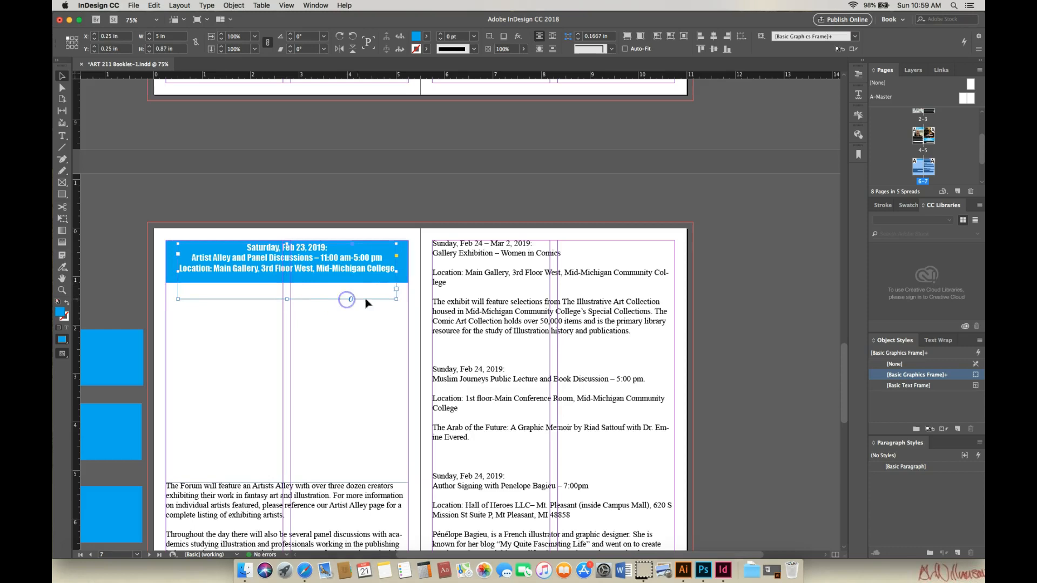
left_click(392, 299)
left_click_drag(397, 300, 401, 280)
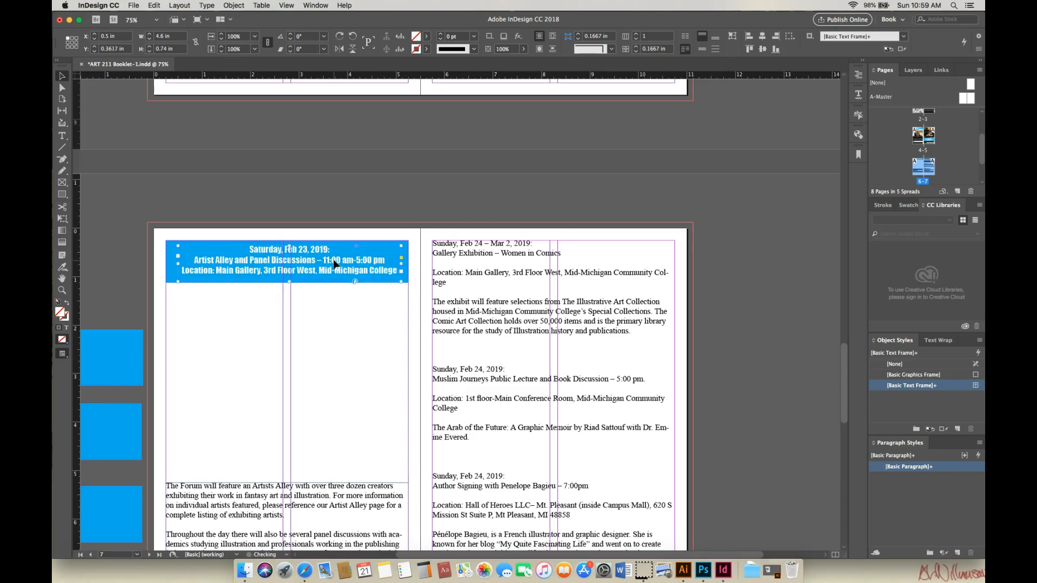
left_click(341, 316)
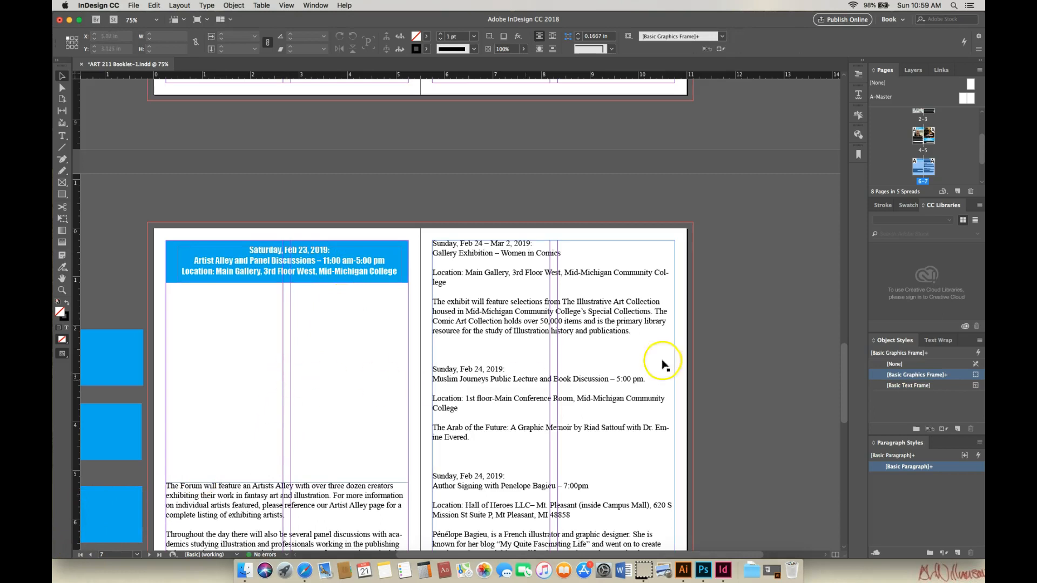
- Extend page 6's body text frame up to Y 3.06 in and down to the bottom margin, making it 5.19 in high
left_click_drag(845, 355, 852, 380)
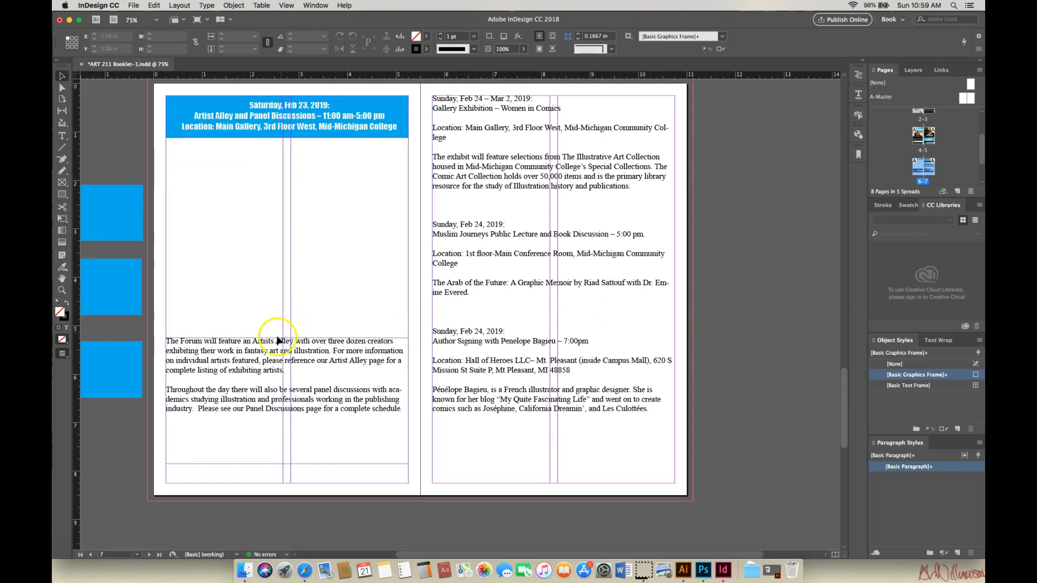
left_click(286, 345)
left_click_drag(288, 338, 295, 233)
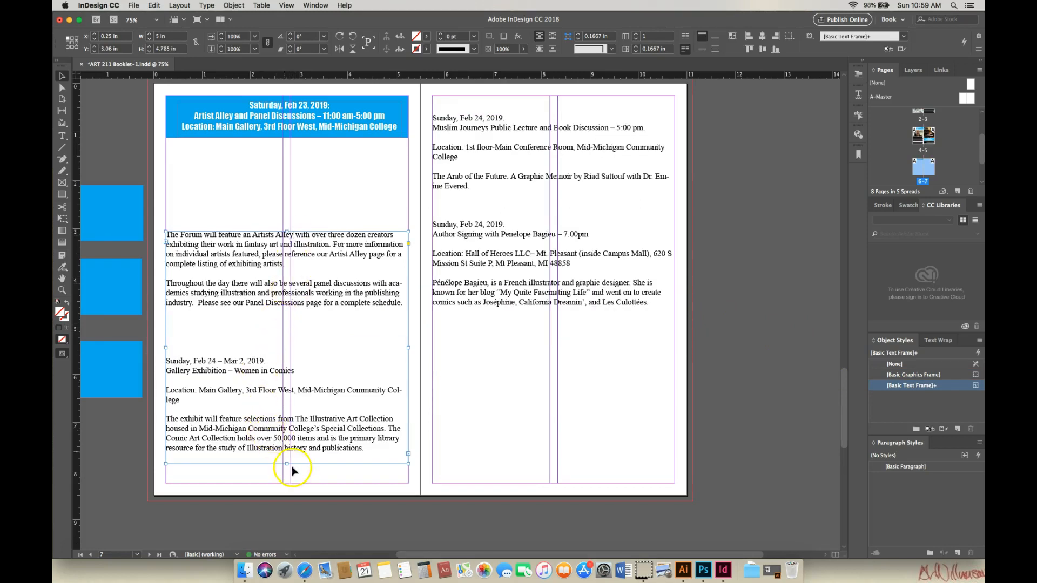
left_click_drag(286, 467, 287, 486)
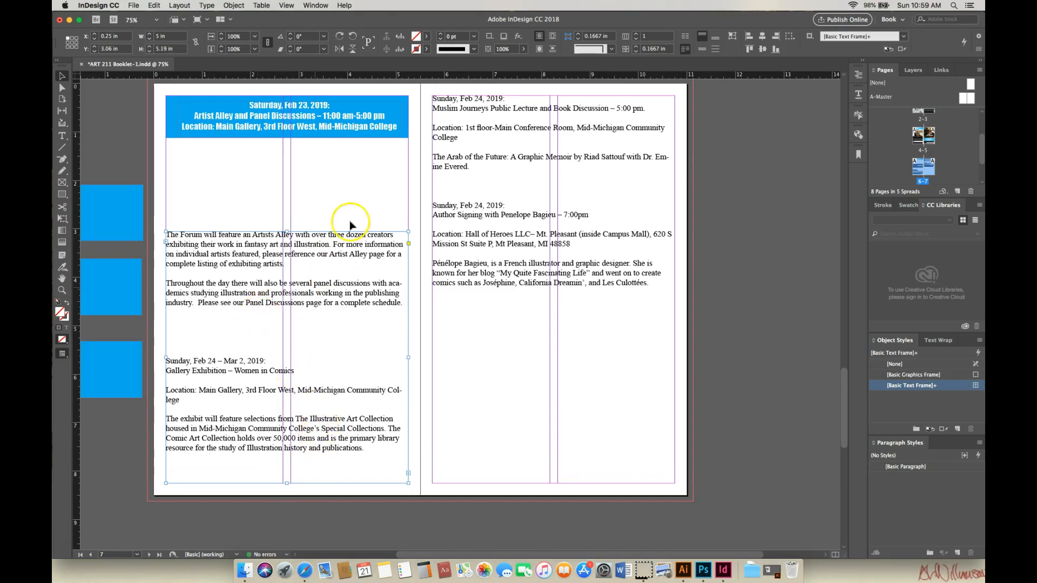
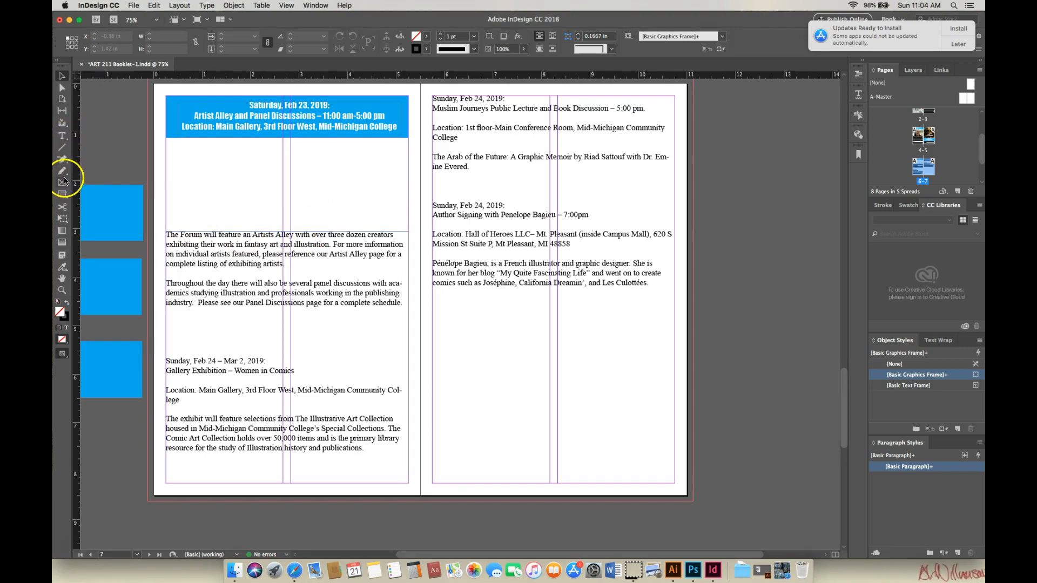
- Draw a 5 by 1.6 in image frame between page 6's blue bar and body text, and place the Artists Alley image in it
left_click(63, 183)
left_click_drag(166, 149, 409, 224)
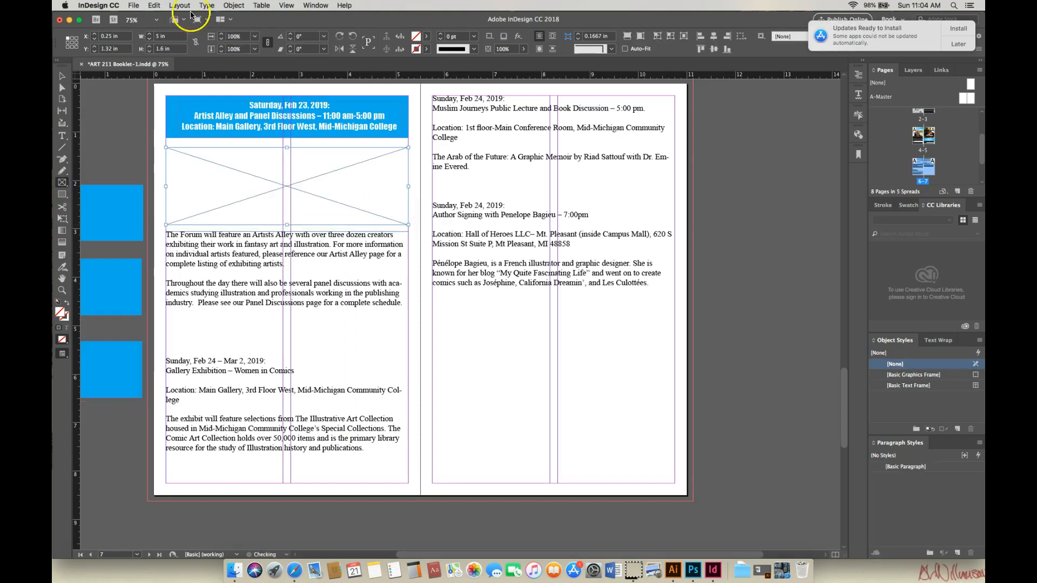
left_click(134, 7)
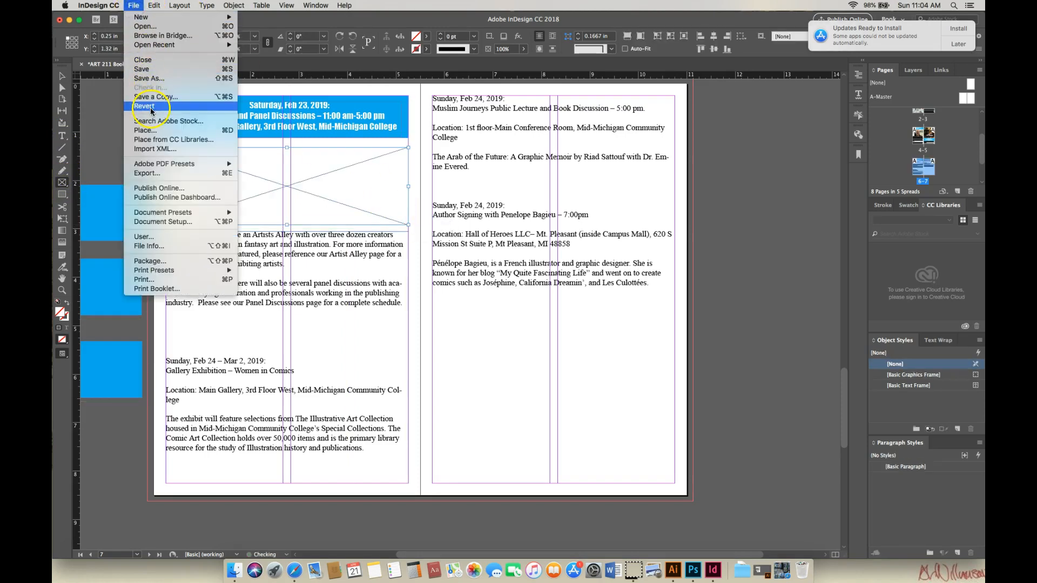
left_click(150, 130)
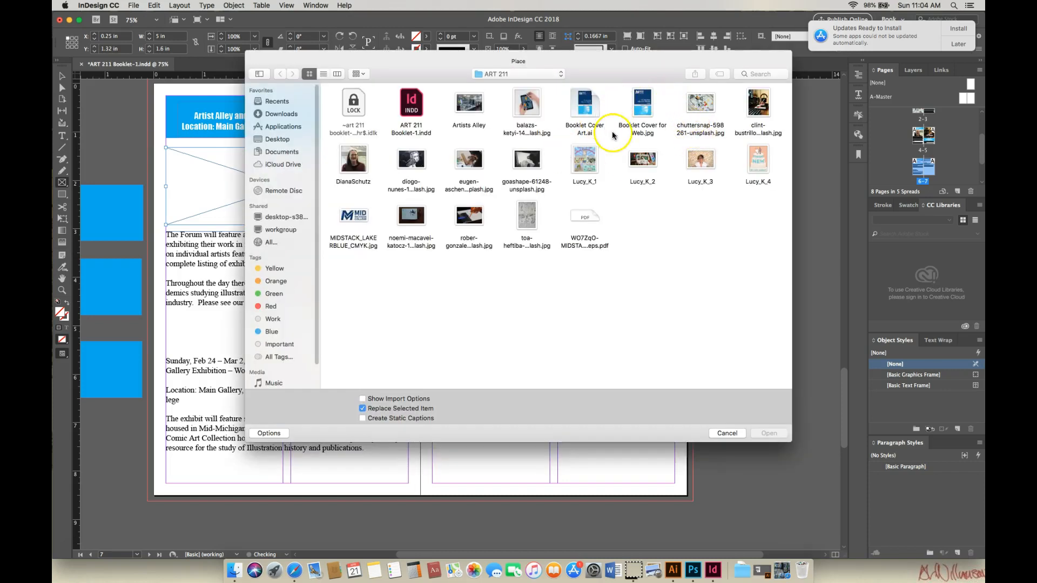
left_click(468, 105)
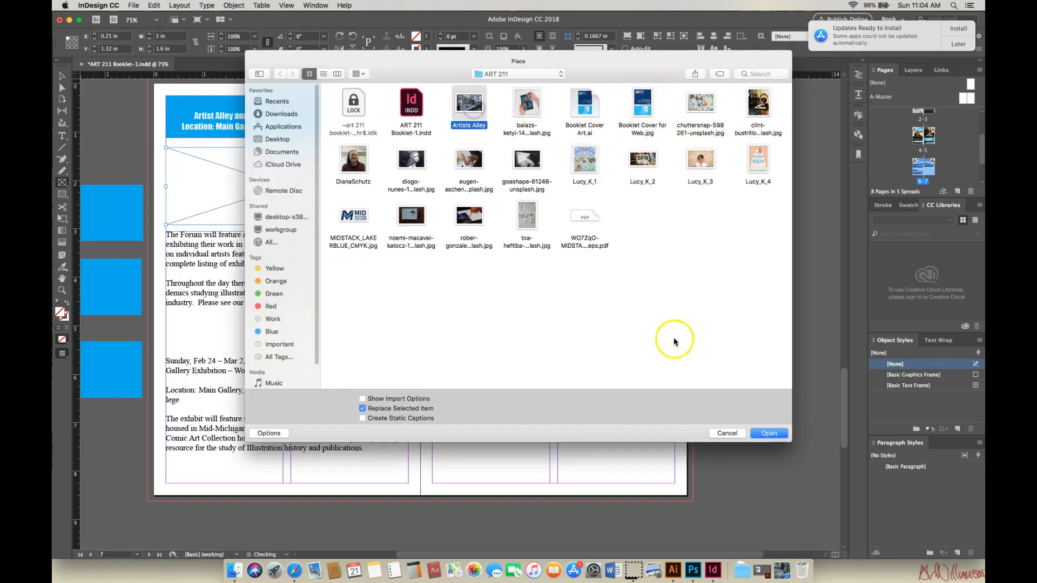
left_click(768, 434)
left_click_drag(327, 198, 269, 265)
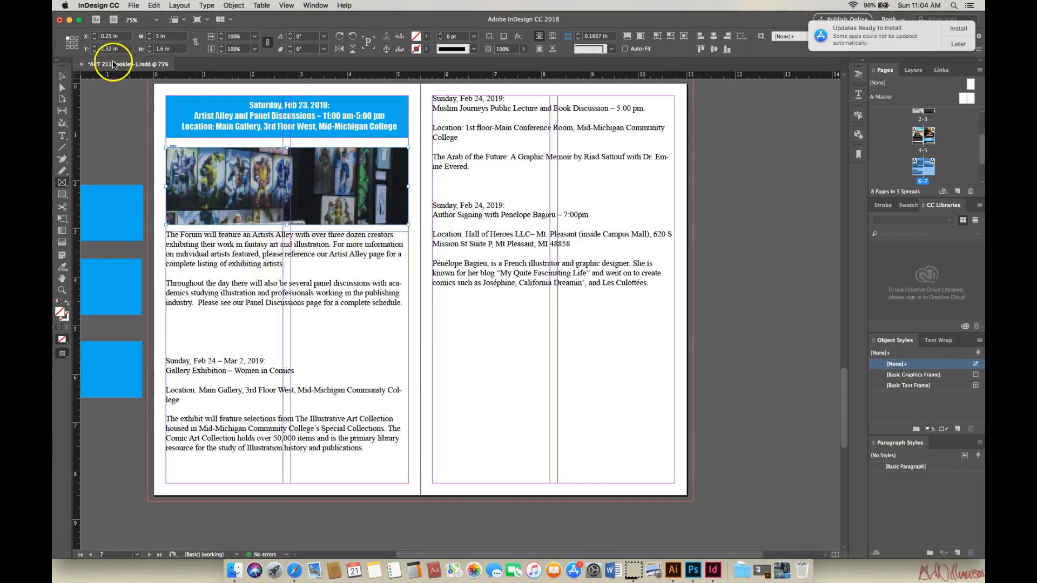
- Scale the Artists Alley image inside its frame down to about 5.10 by 3.40 in so it spans the frame's width
left_click(63, 78)
left_click(280, 176)
double_click(307, 182)
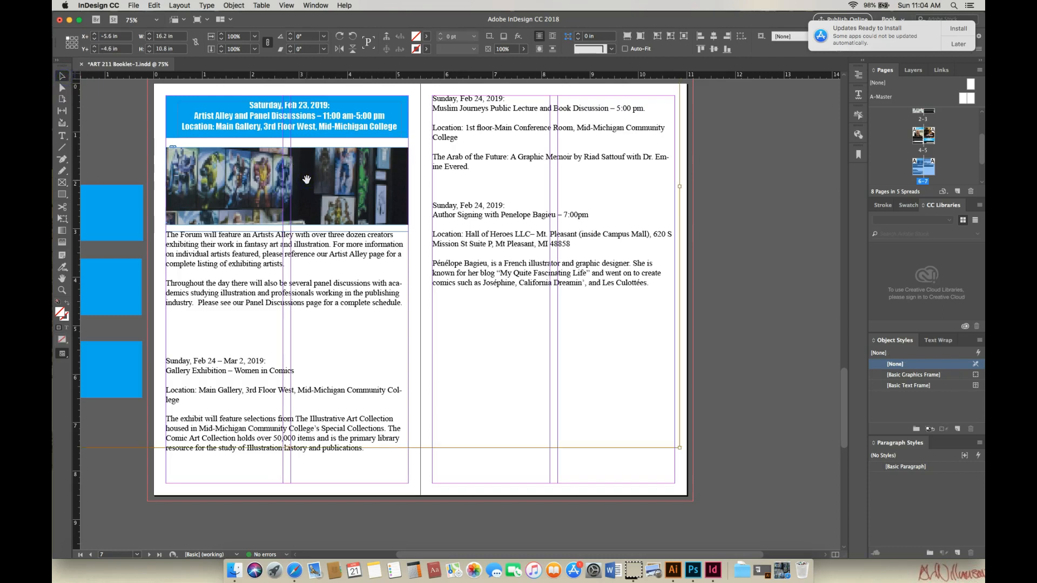
key("super+minus")
key("super+minus")
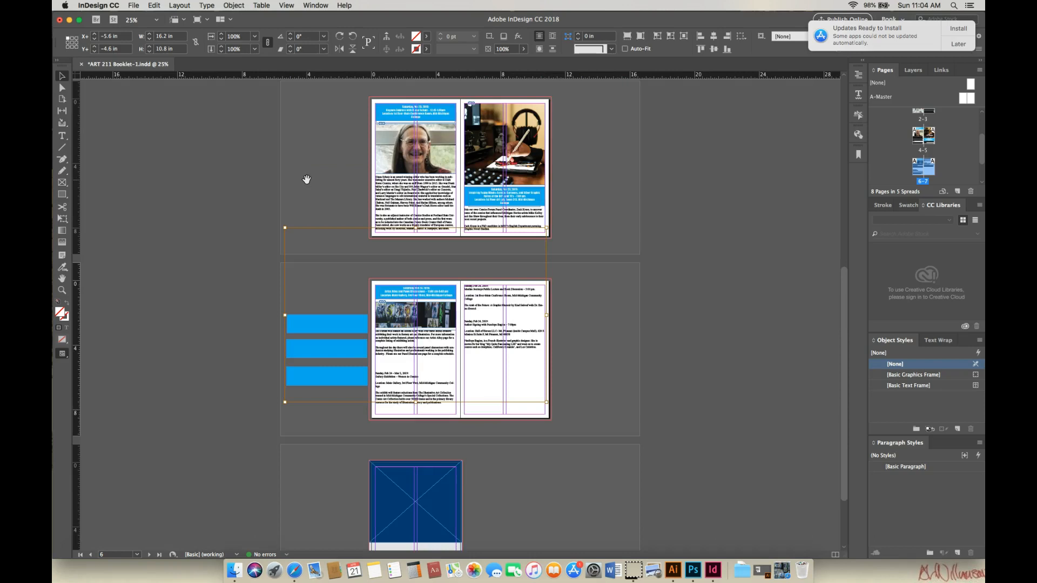
left_click_drag(547, 228, 460, 286)
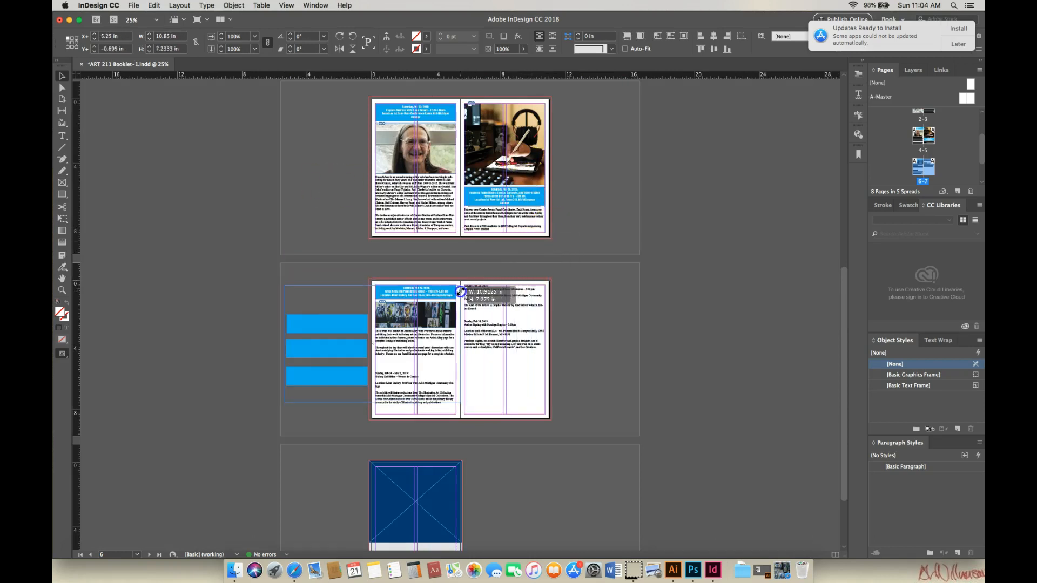
left_click_drag(286, 404, 372, 345)
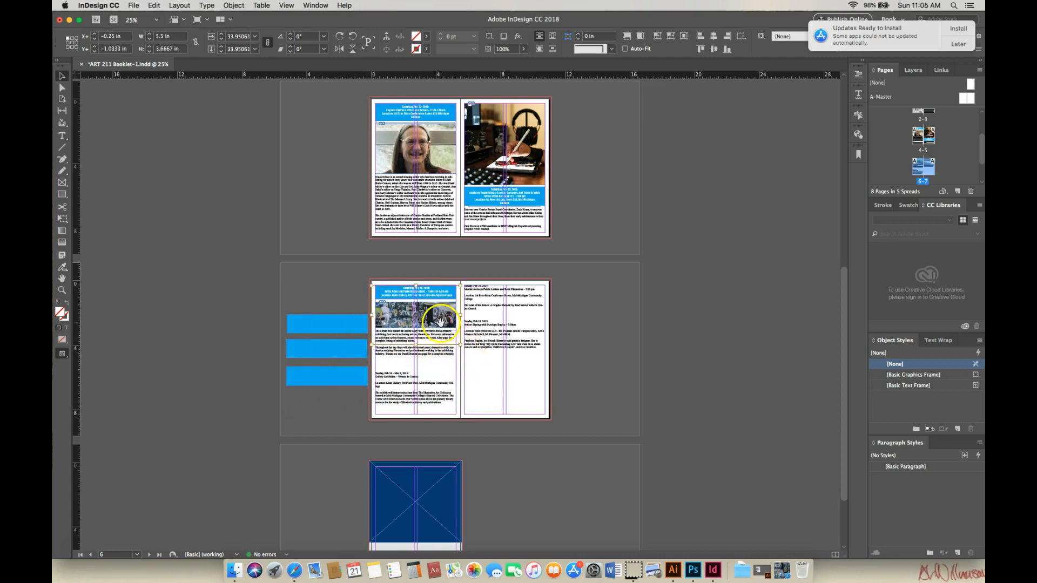
left_click_drag(458, 344, 457, 342)
left_click_drag(371, 344, 375, 344)
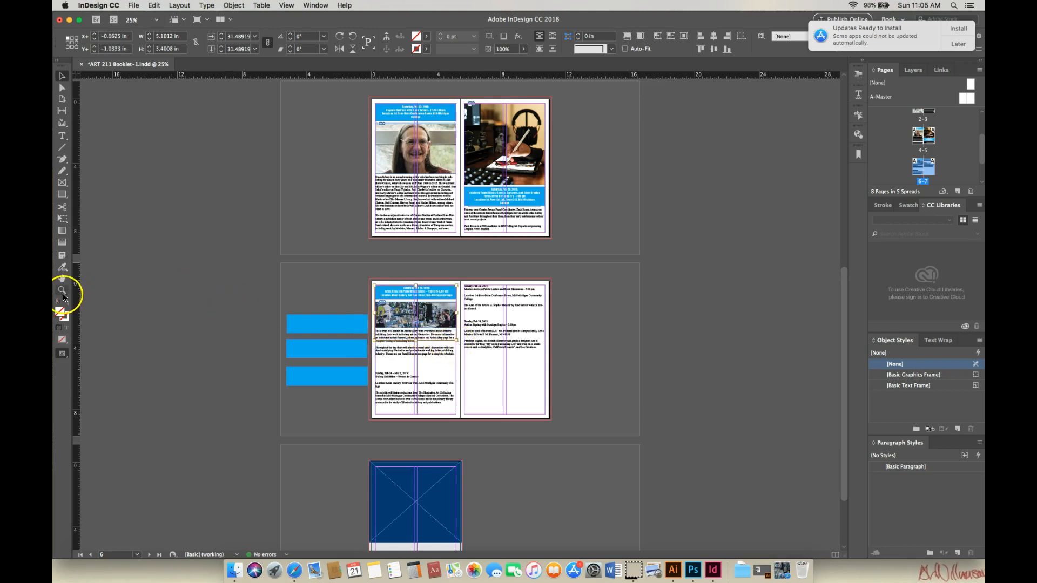
left_click(410, 305)
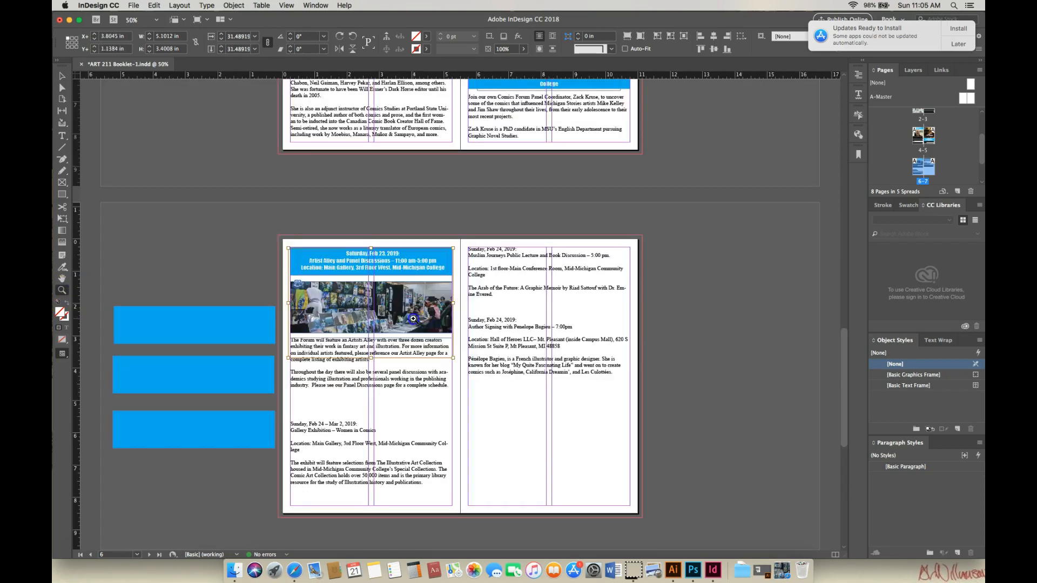
left_click(413, 319)
left_click(400, 315)
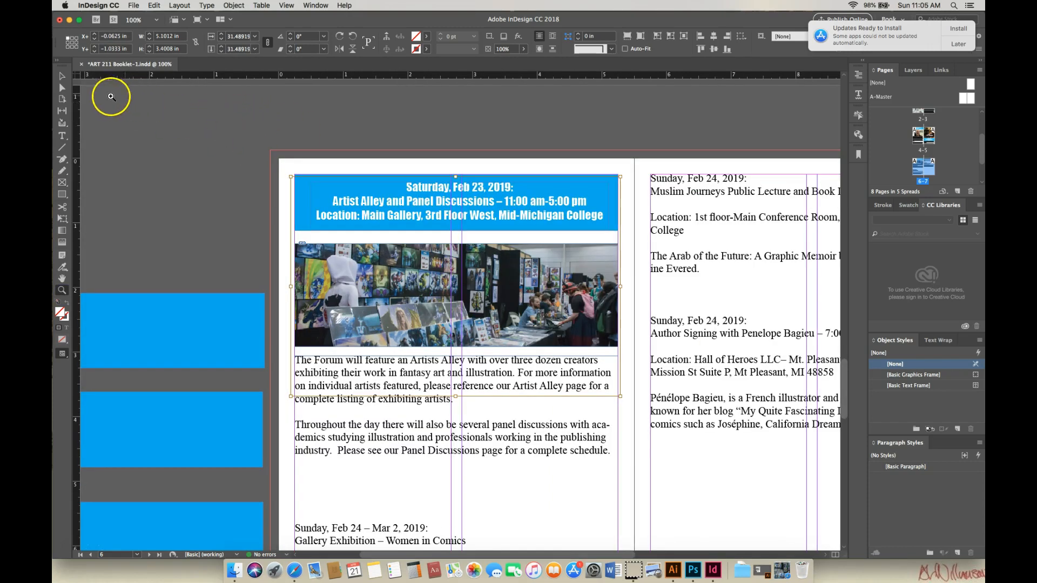
- Shift the Artists Alley image inside its frame to an offset of about X -0.10 in and Y -1.07 in
left_click(62, 77)
left_click_drag(527, 286, 529, 289)
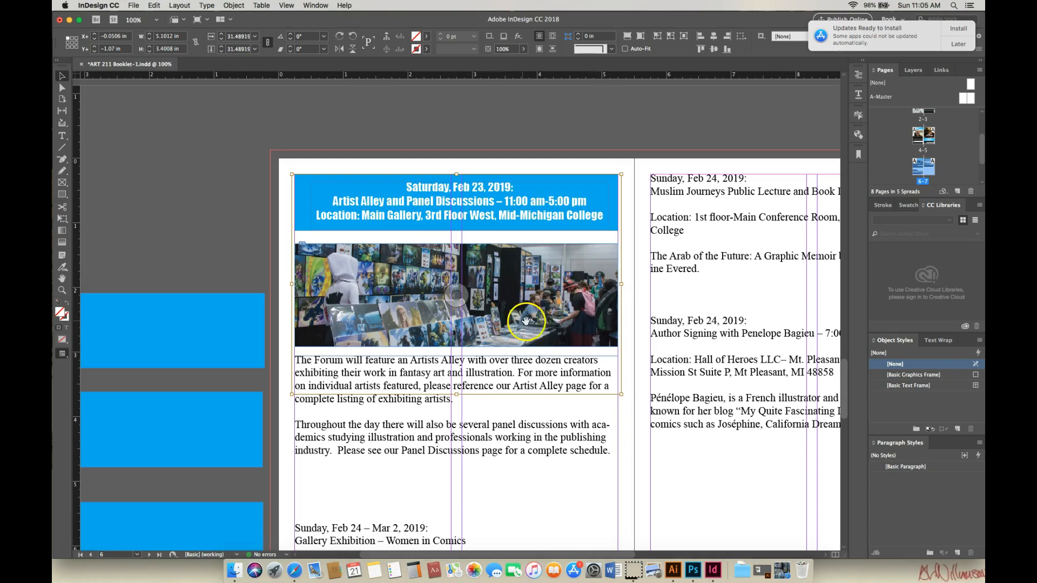
mouse_move(510, 289)
left_mouse_down()
mouse_move(556, 291)
mouse_move(508, 291)
mouse_move(517, 292)
left_mouse_up()
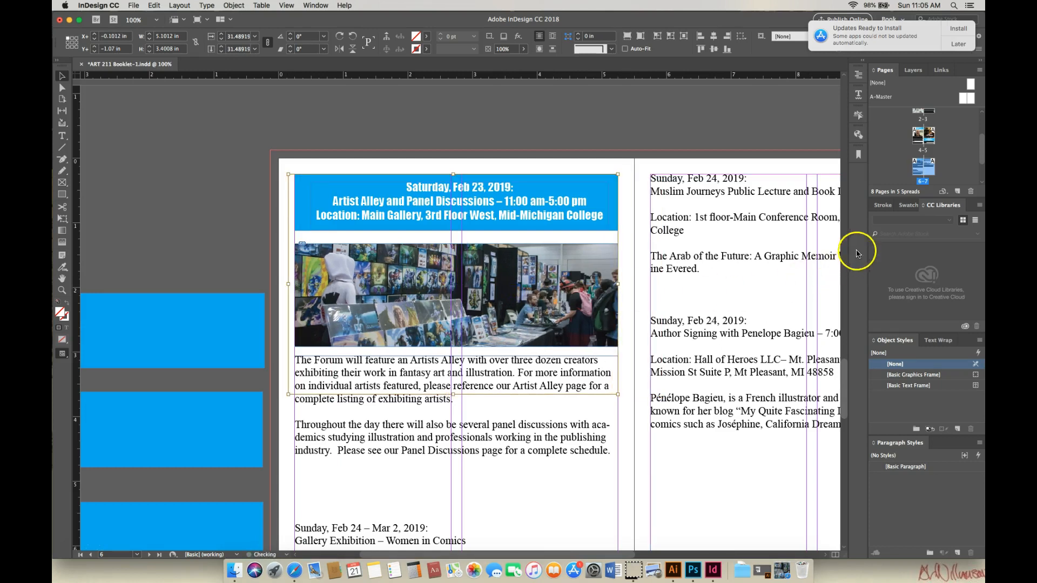
- Extend the Artists Alley image frame up to Y 1.21 in and slightly downward, making it 1.76 in high
left_click_drag(846, 384, 848, 397)
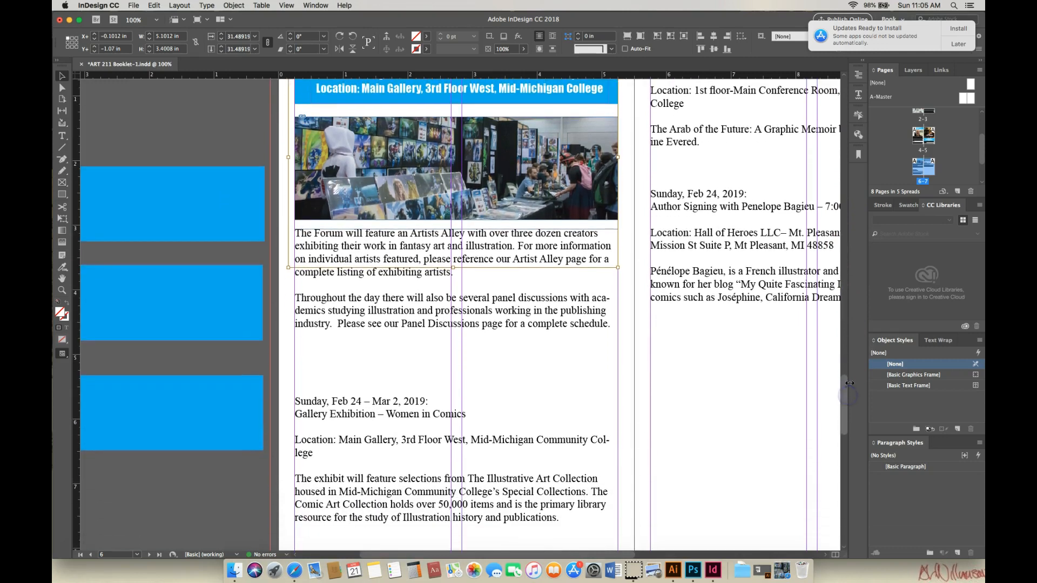
left_click(846, 387)
left_click_drag(846, 388, 846, 382)
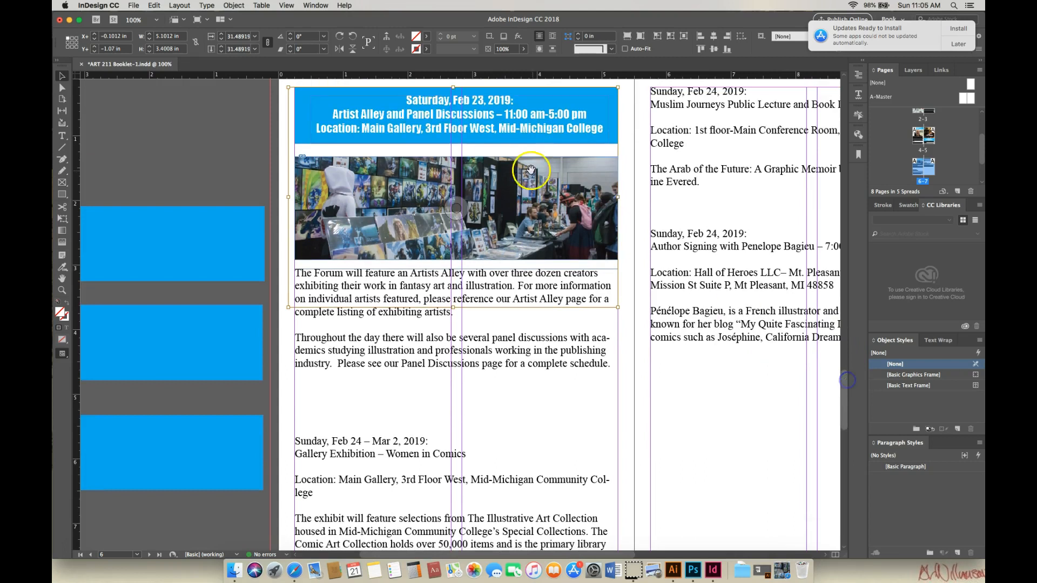
left_click(488, 163)
left_click_drag(457, 156, 456, 149)
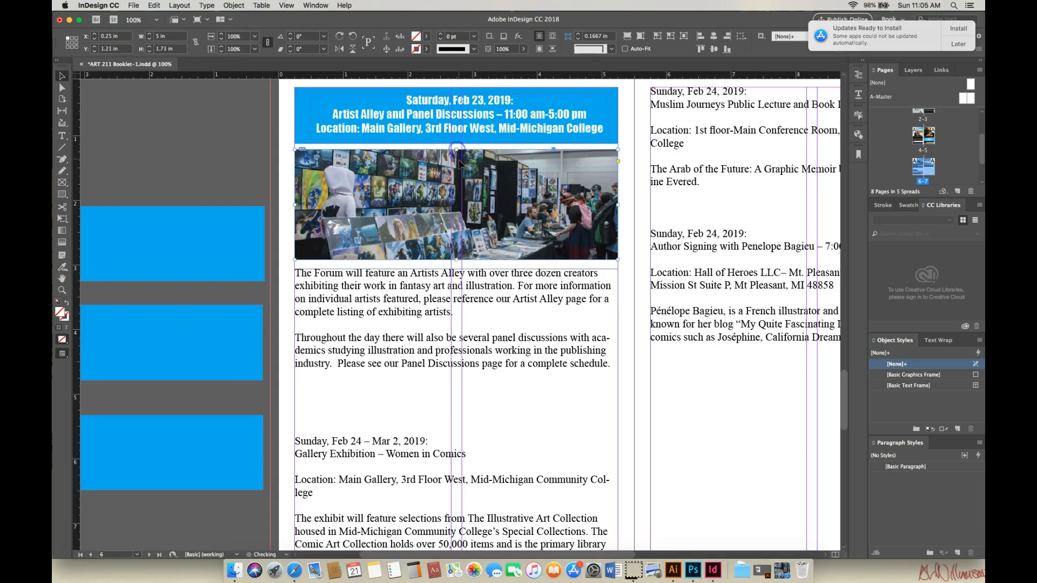
left_click(473, 256)
left_click_drag(457, 260, 458, 264)
left_click(457, 261)
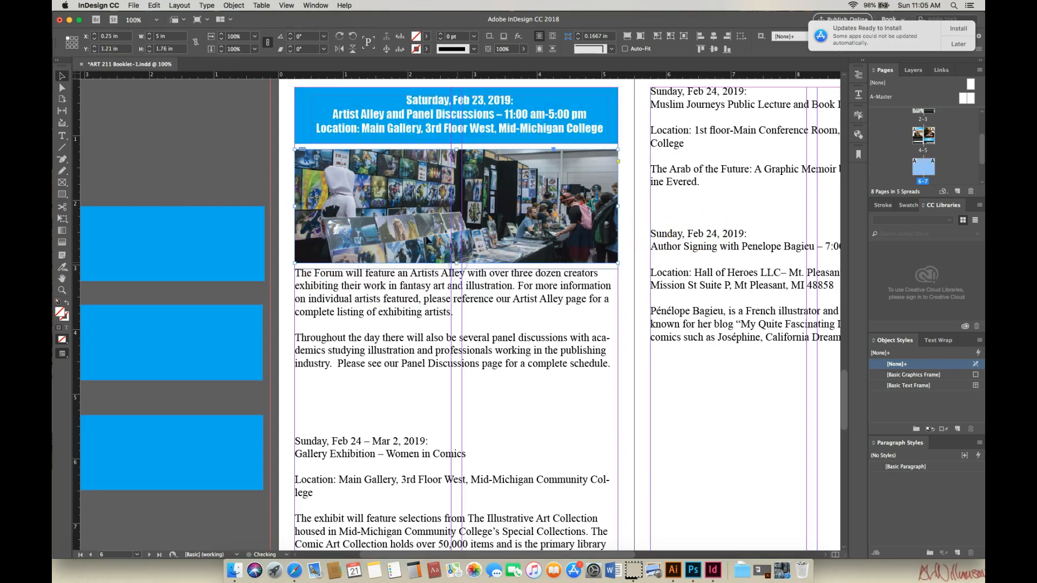
left_click(251, 171)
- Review the remaining event text and free space on pages 6 and 7
left_click_drag(845, 395, 849, 400)
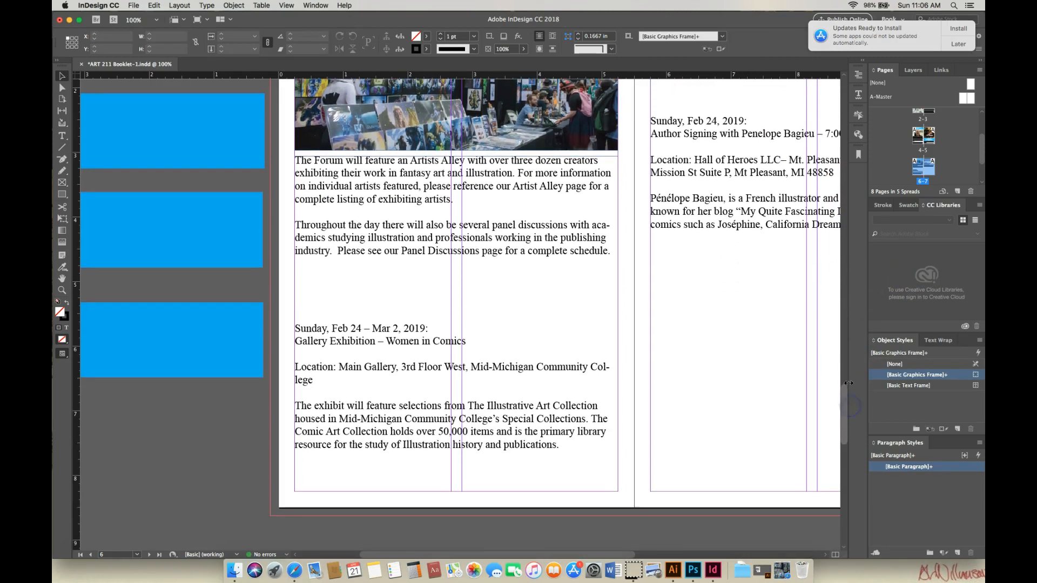
mouse_move(845, 388)
left_mouse_down()
mouse_move(847, 376)
mouse_move(853, 403)
left_mouse_up()
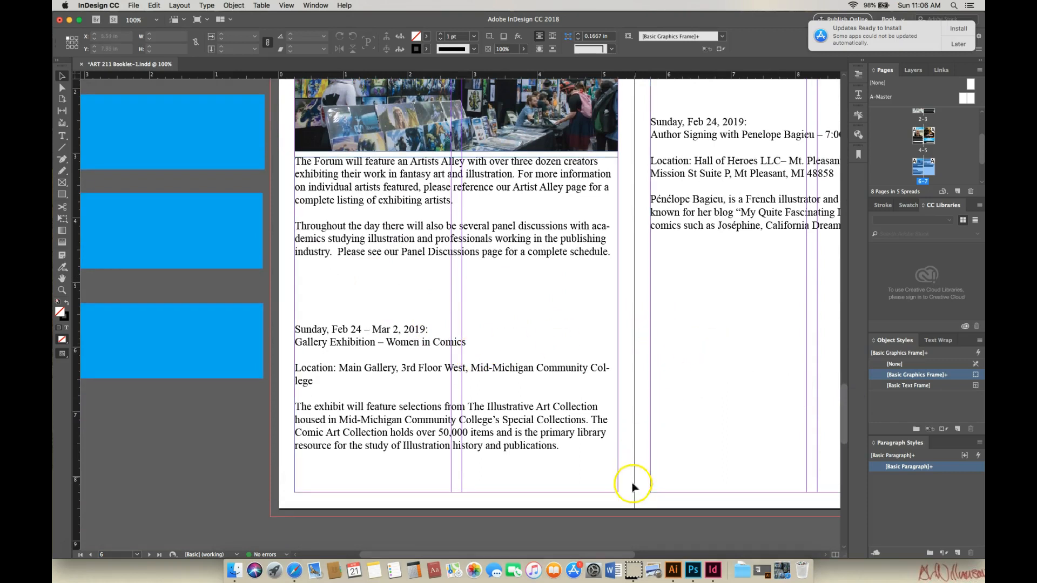
left_click_drag(620, 553, 695, 557)
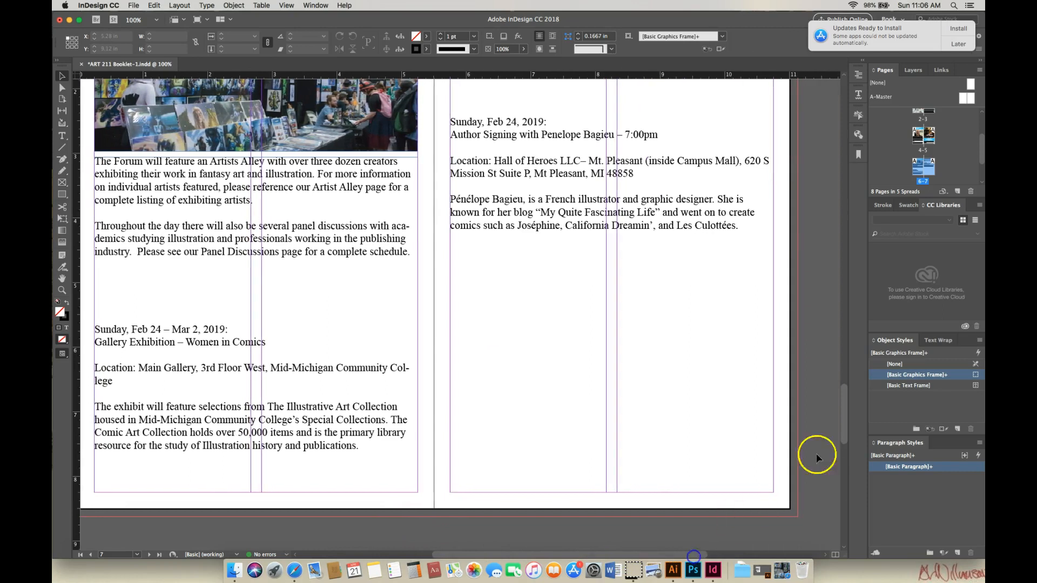
mouse_move(848, 413)
left_mouse_down()
mouse_move(845, 469)
mouse_move(847, 413)
mouse_move(862, 404)
left_mouse_up()
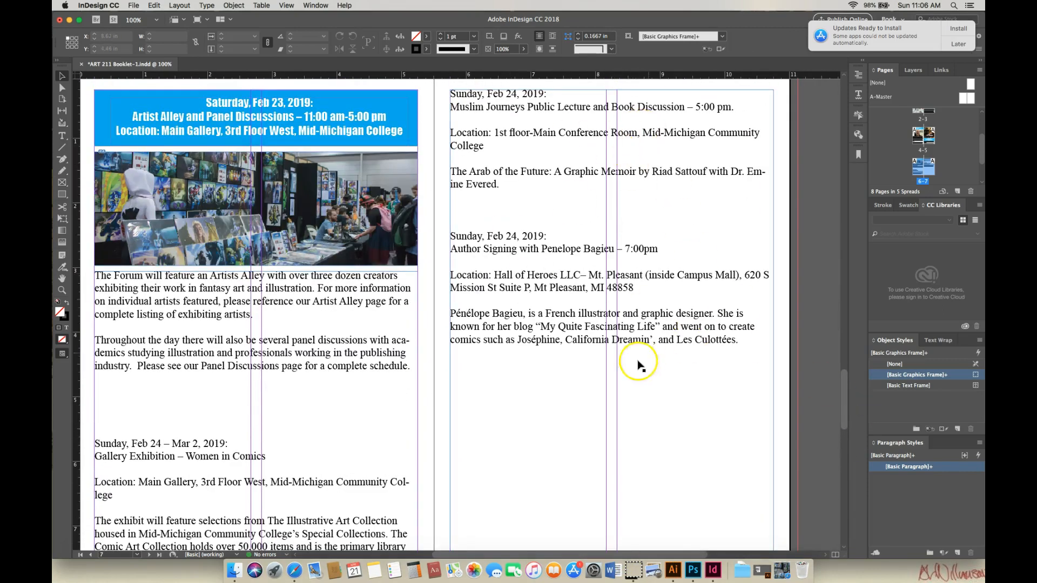
left_click_drag(844, 394, 907, 397)
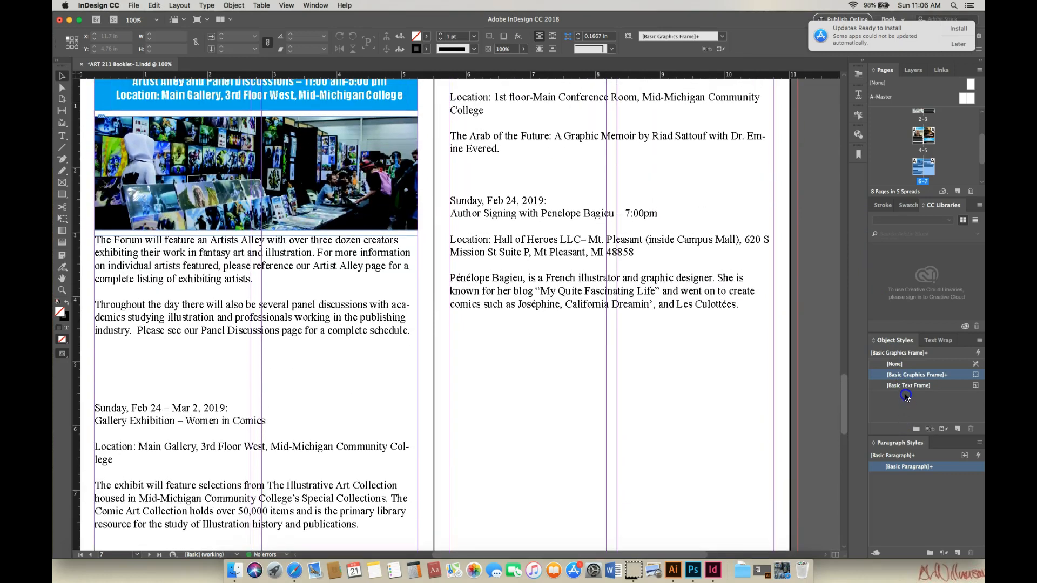
left_click(454, 556)
left_click_drag(457, 556, 404, 556)
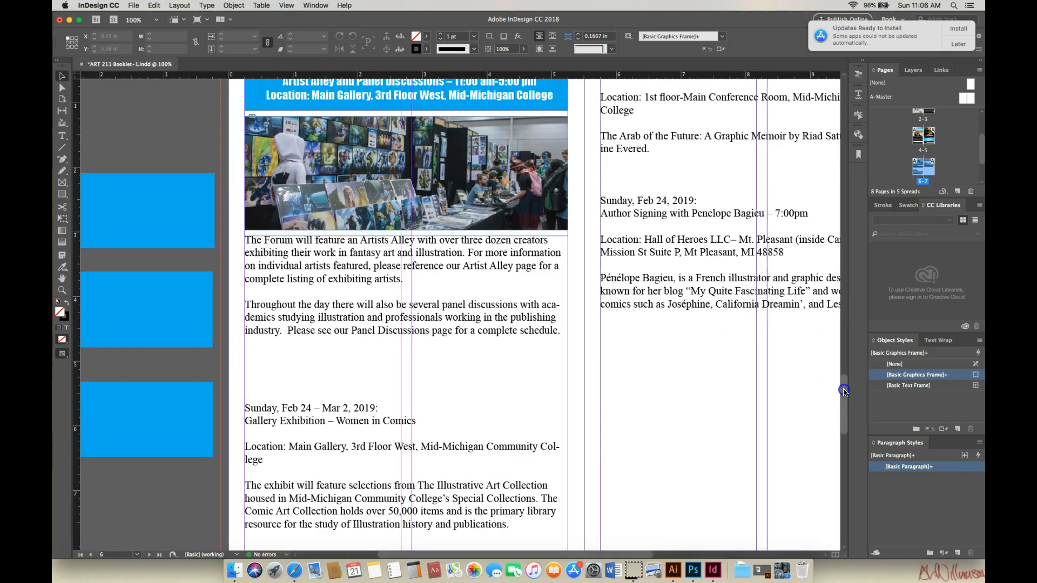
scroll(823, 388, "down", 4)
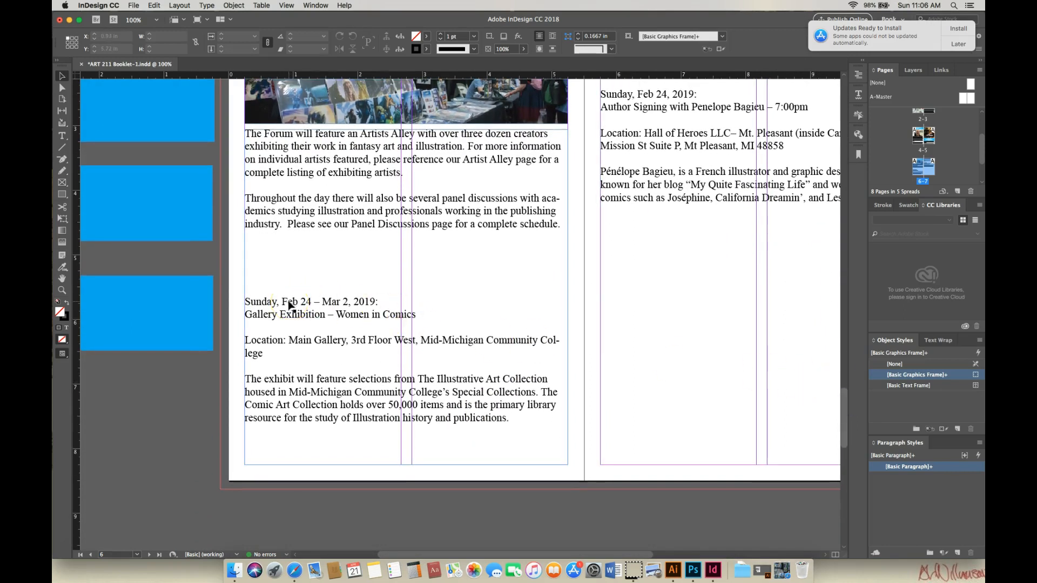
- Copy the "Gallery Exhibition – Women in Comics" date, title and location lines and delete them from page 6's body text
double_click(290, 306)
left_click(247, 302)
left_click_drag(246, 302, 275, 354)
key("super+c")
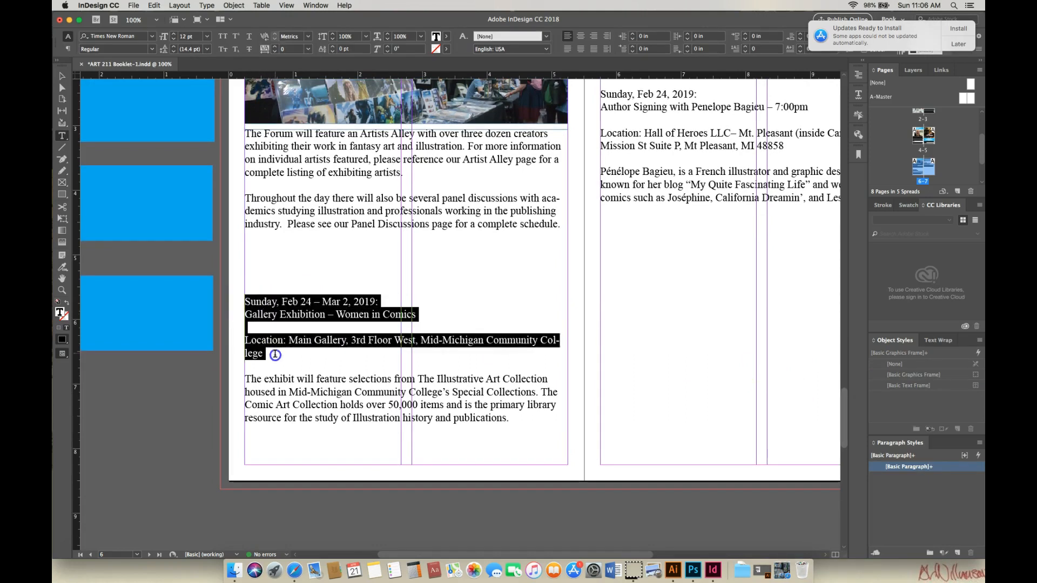
right_click(309, 311)
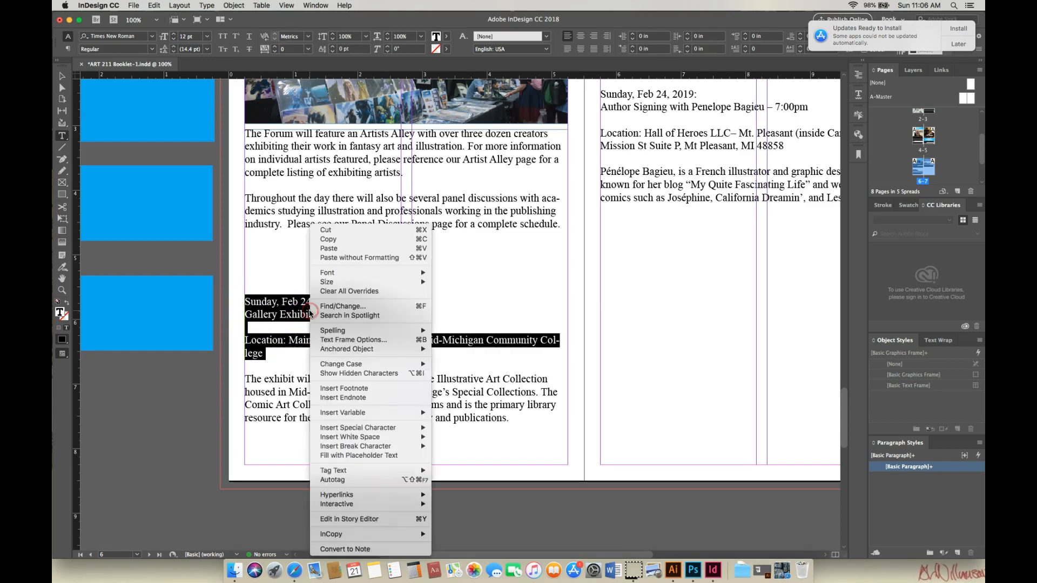
left_click(334, 242)
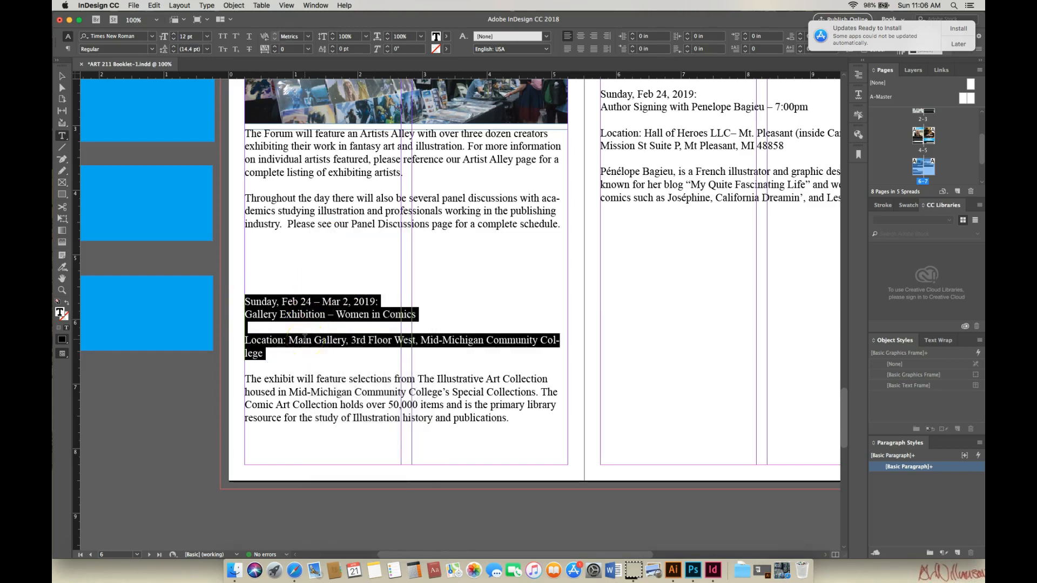
key("BackSpace")
- Insert blank lines above the exhibit description so the paragraph ends at page 6's bottom margin
left_click(267, 307)
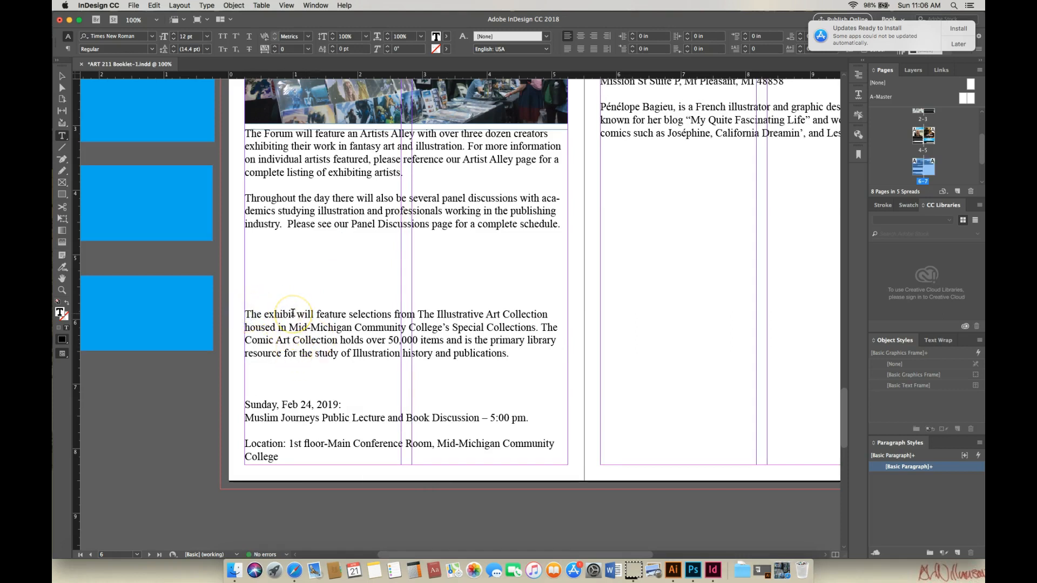
key("Return")
key("Return")
key("Return")
key("Return")
key("Return")
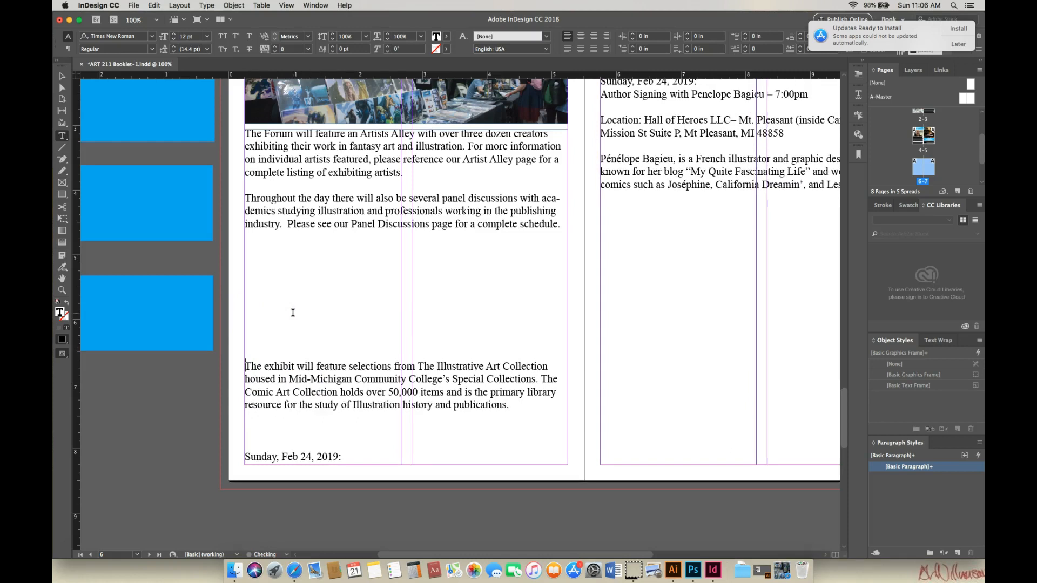
key("Return")
key("Return")
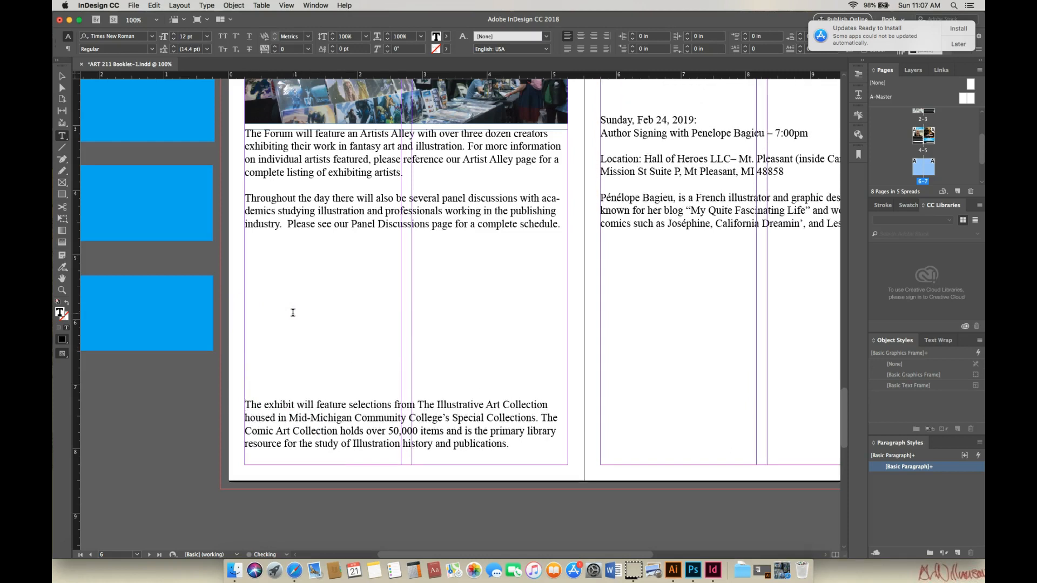
key("Return")
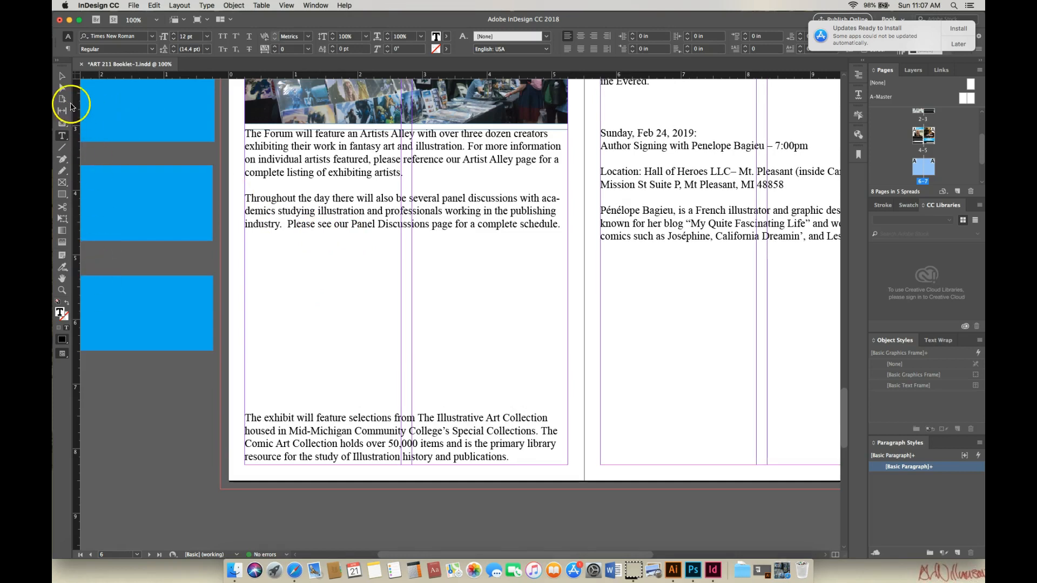
- Move the lowest blue bar from the pasteboard to X 0.25 in, Y 6.15 in, just above page 6's exhibit description
left_click(61, 80)
left_click_drag(162, 286, 501, 336)
mouse_move(846, 405)
left_mouse_down()
mouse_move(845, 372)
mouse_move(856, 390)
left_mouse_up()
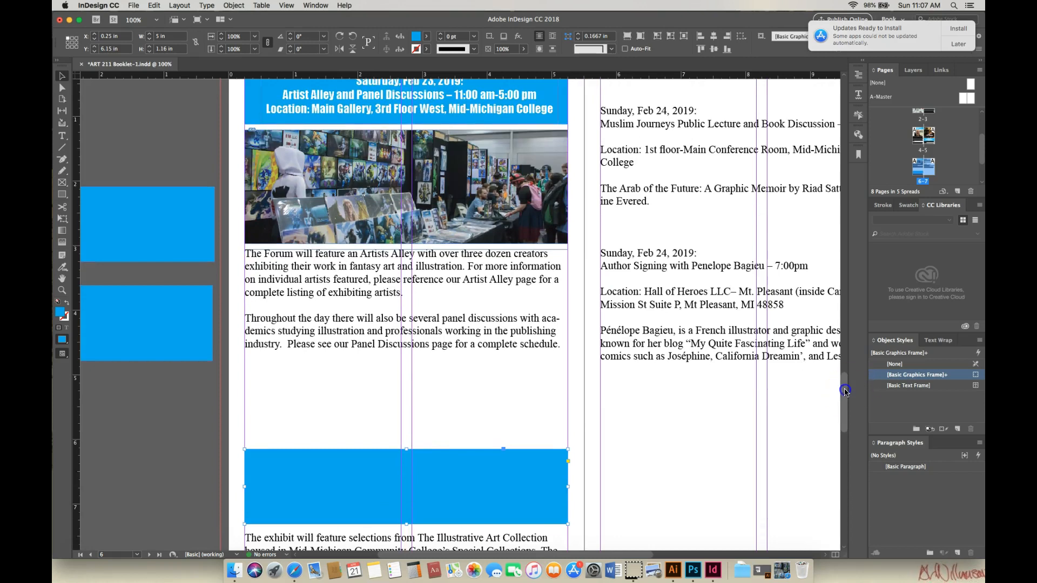
left_click_drag(846, 391, 846, 384)
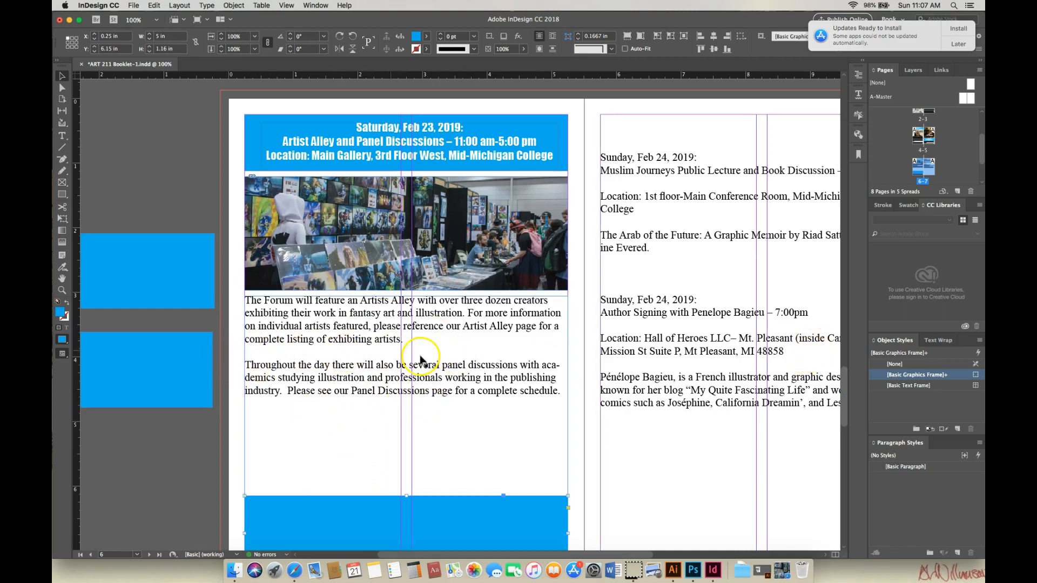
scroll(846, 385, "down", 5)
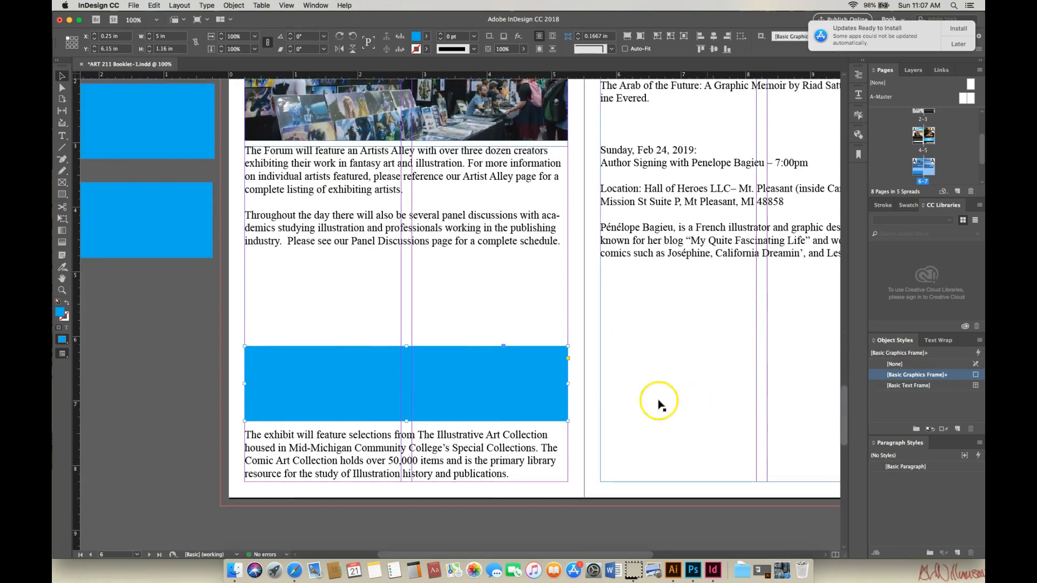
- Draw a 4.01 by 1.1 in text frame on the pasteboard below the blue bars and paste the Gallery Exhibition heading into it
left_click_drag(595, 557, 522, 556)
left_click(63, 135)
left_click_drag(99, 316, 357, 386)
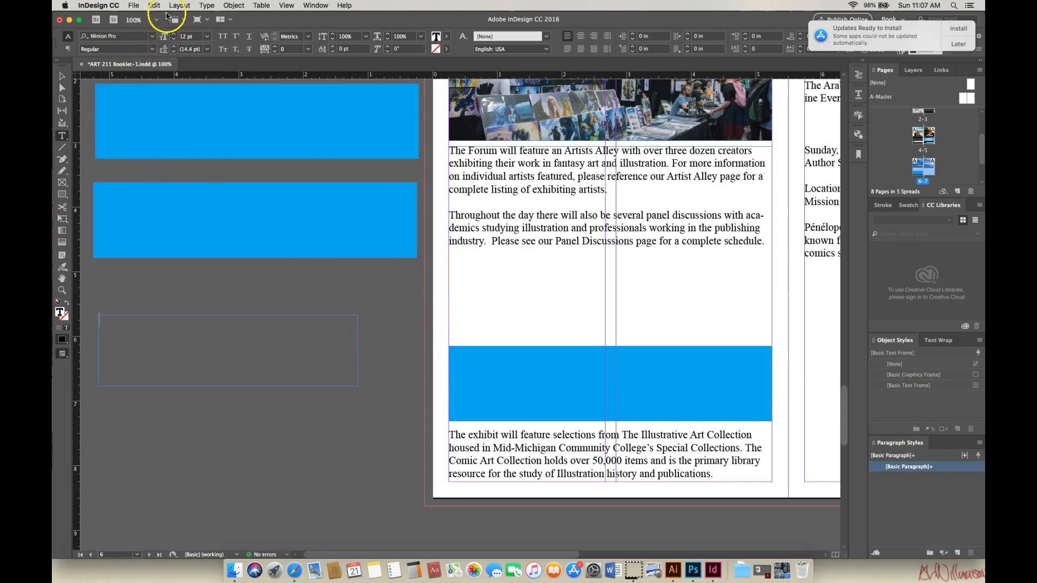
left_click(154, 6)
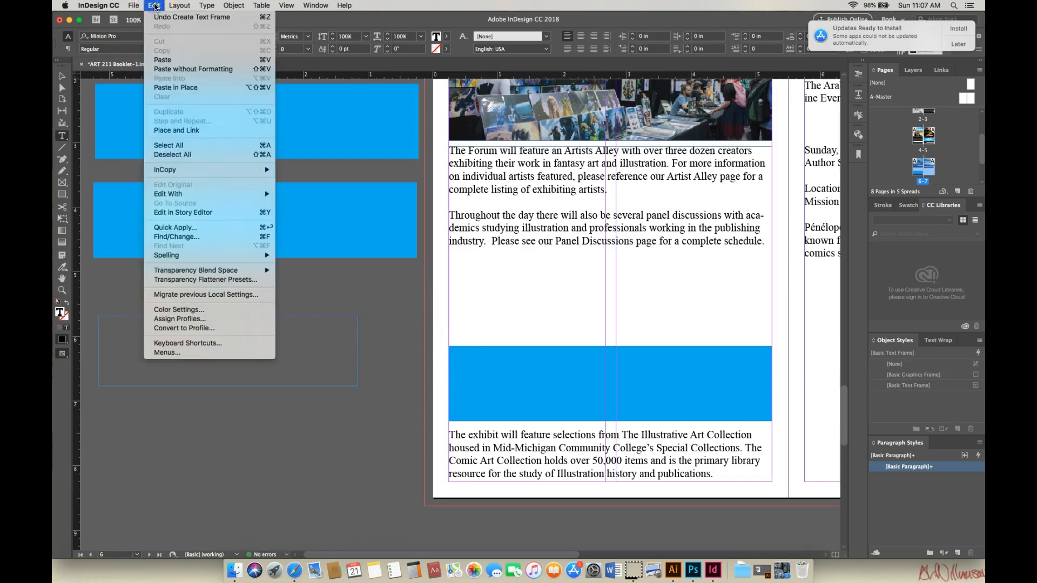
left_click(162, 60)
- Format the pasted Gallery Exhibition heading in Impact at 13 pt and center it
left_click_drag(101, 319, 218, 380)
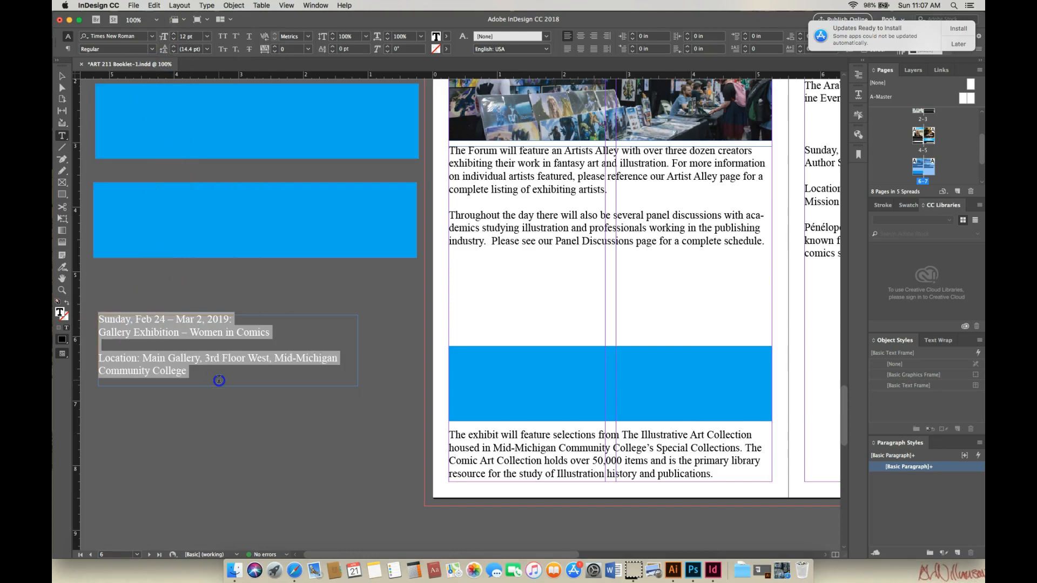
left_click(152, 37)
left_click(160, 64)
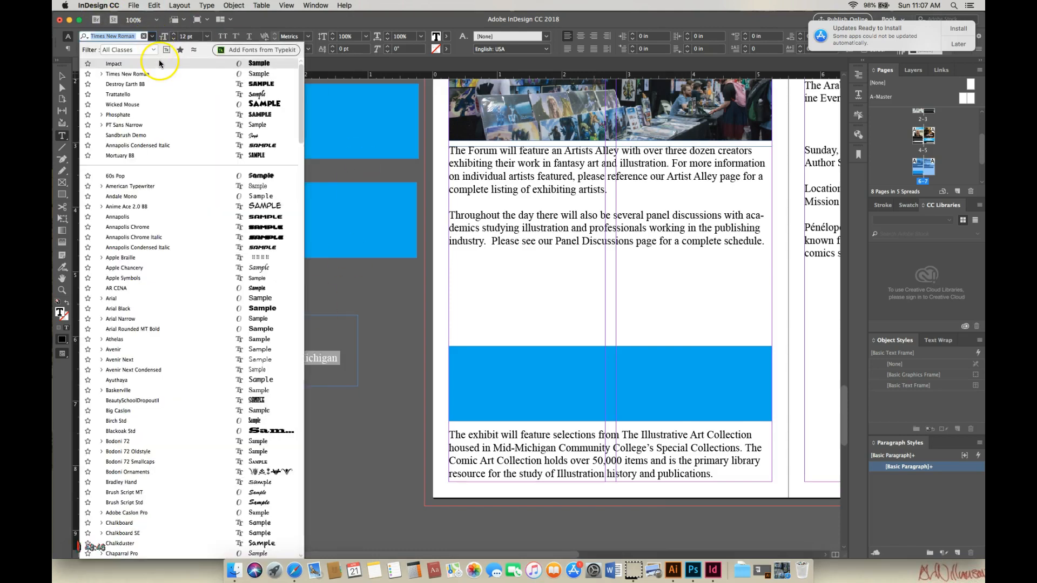
left_click(207, 36)
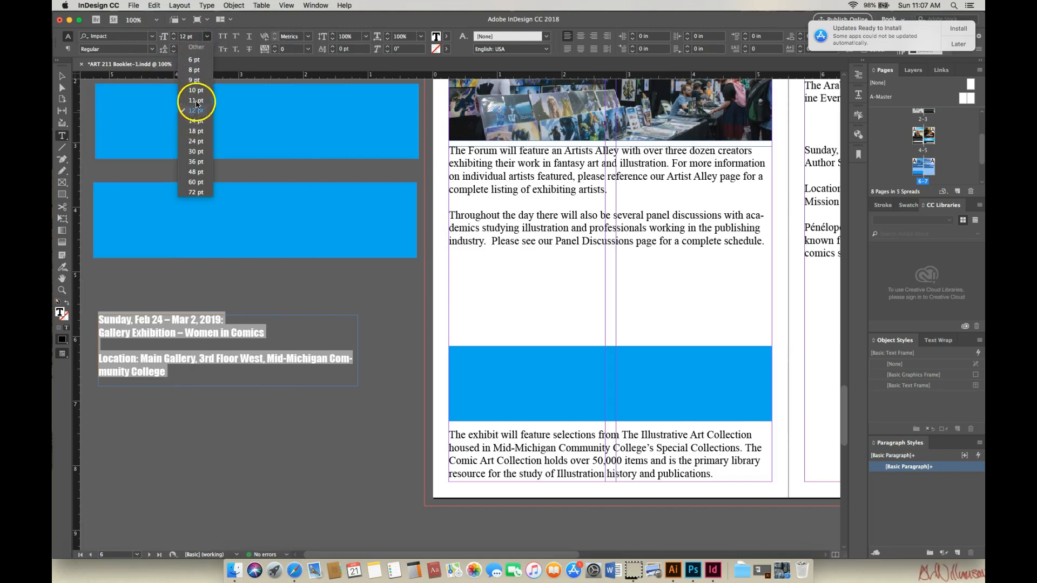
left_click(173, 35)
left_click(437, 38)
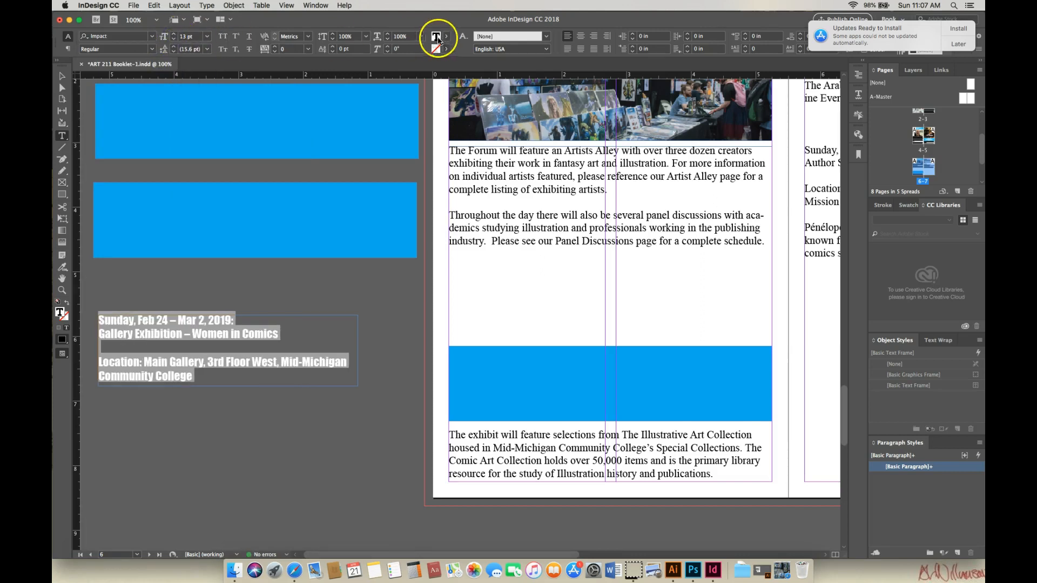
left_click(581, 37)
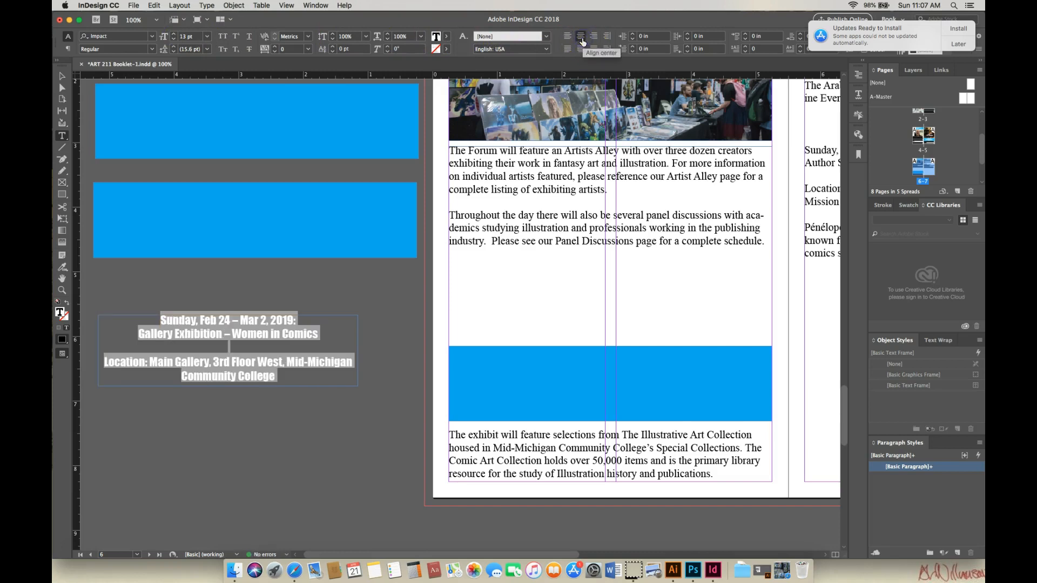
- Remove the word "Community" and the blank line above the location from the Gallery Exhibition heading
left_click(367, 329)
left_click_drag(183, 376, 230, 377)
key("BackSpace")
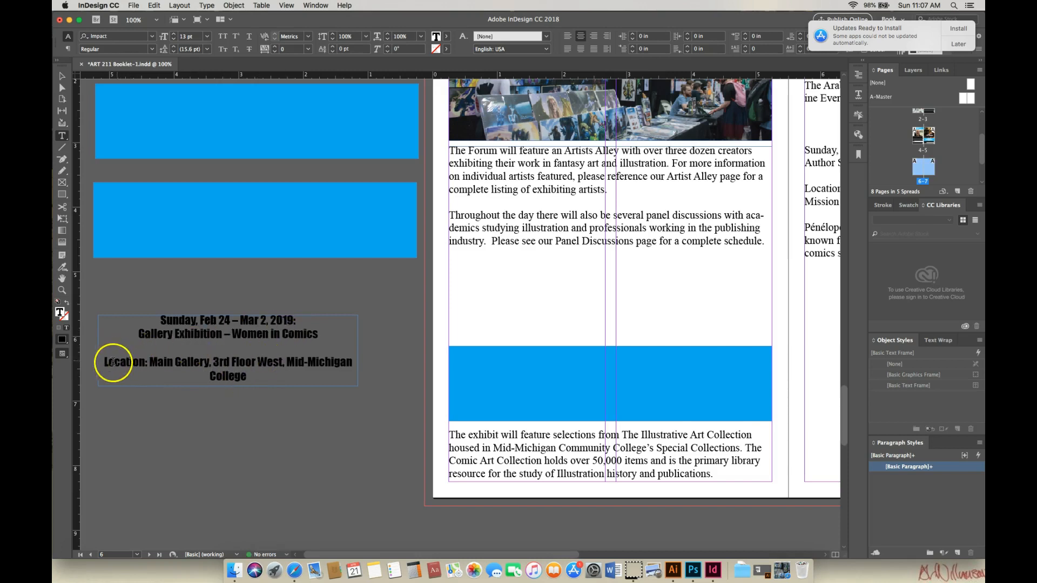
key("BackSpace")
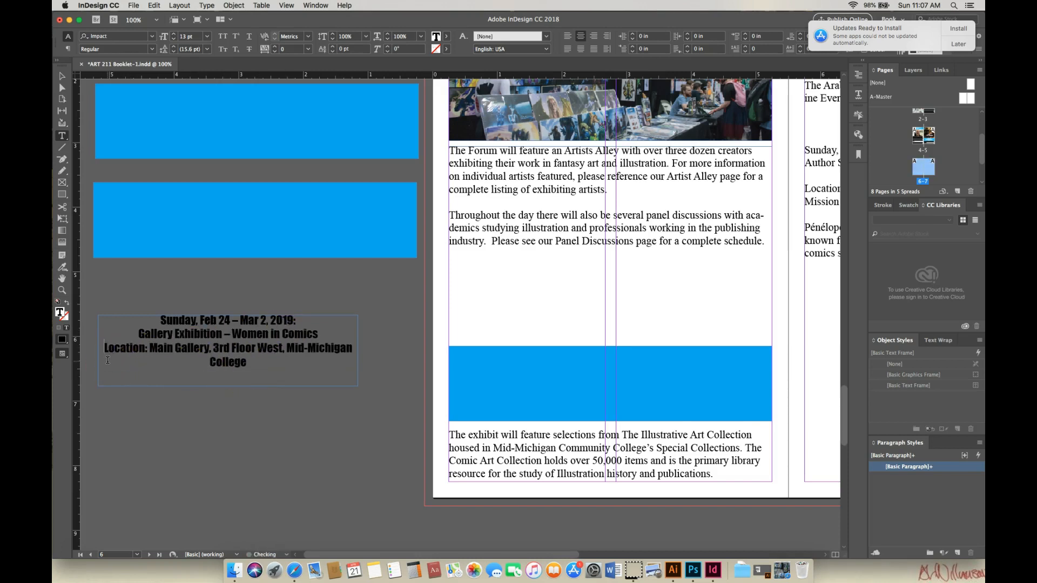
- Set the Gallery Exhibition heading's text color to Paper
left_click(63, 76)
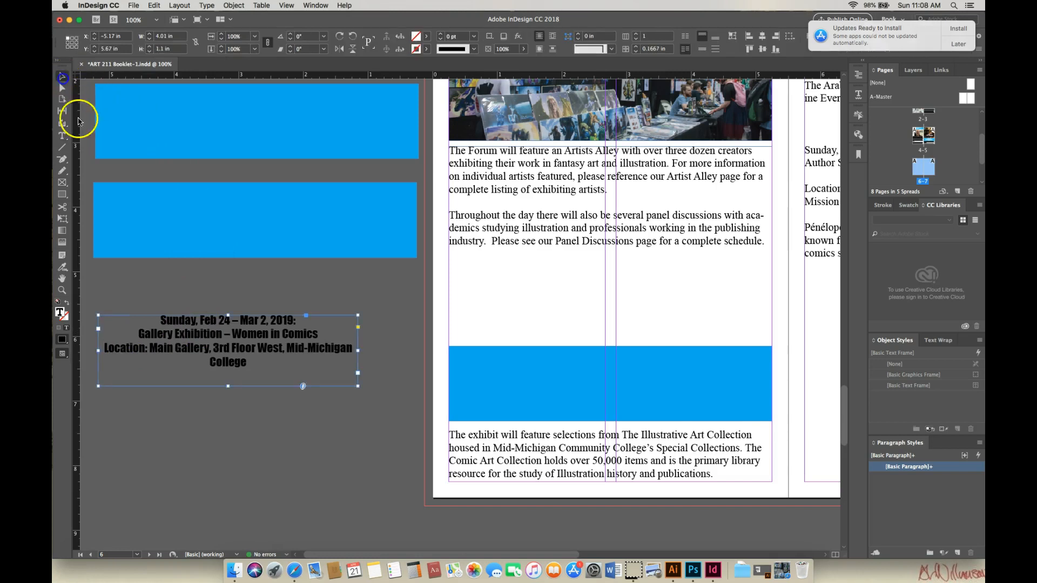
double_click(169, 322)
left_click_drag(161, 320, 281, 376)
left_click(448, 37)
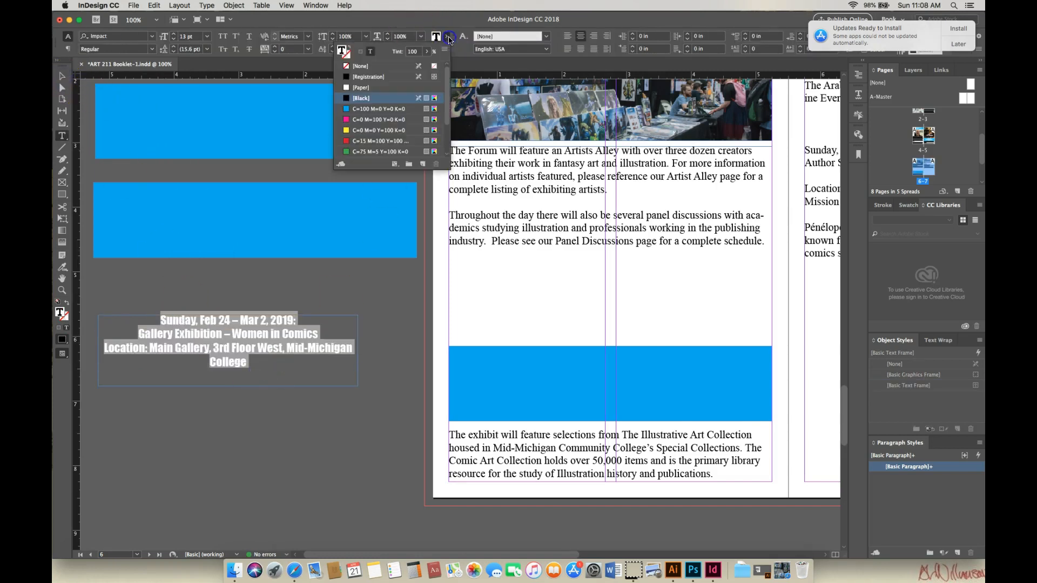
left_click(348, 88)
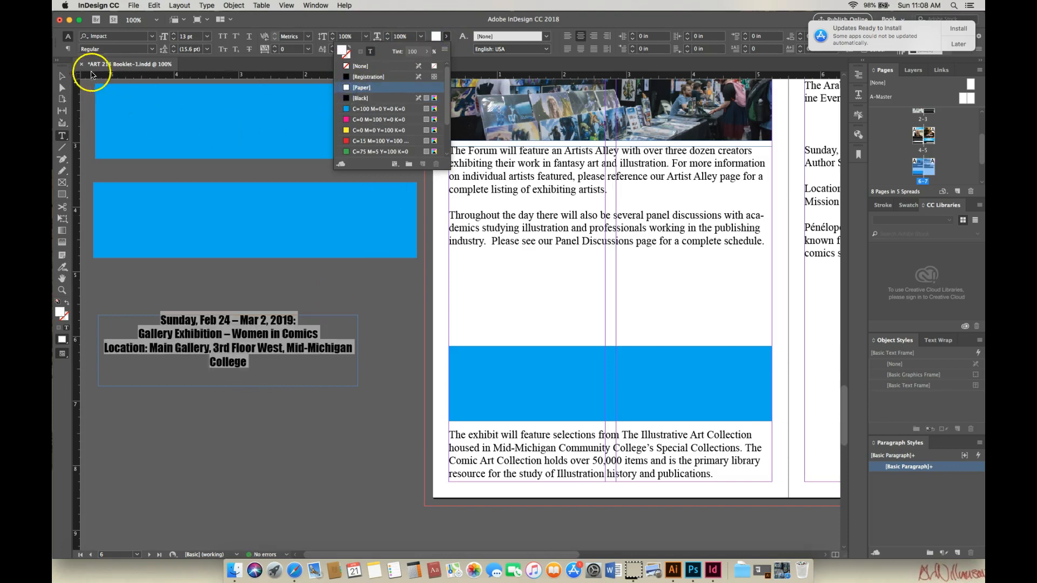
- Position the Gallery Exhibition heading on page 6's lower blue bar and trim the bar's height to about 0.99 in from above
left_click(62, 77)
left_click(233, 321)
left_click_drag(241, 336, 623, 395)
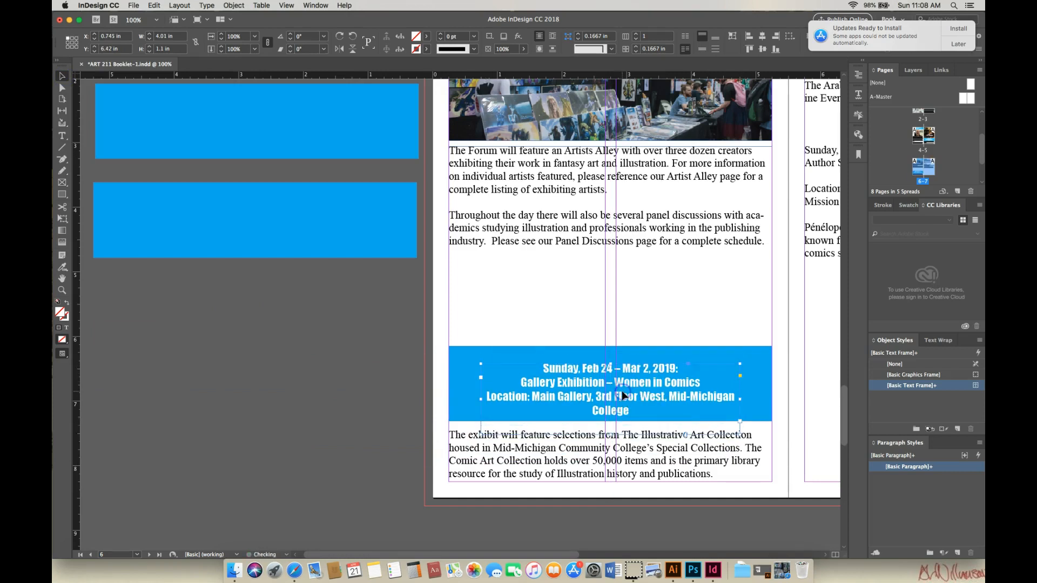
left_click_drag(611, 435, 613, 421)
left_click(623, 359)
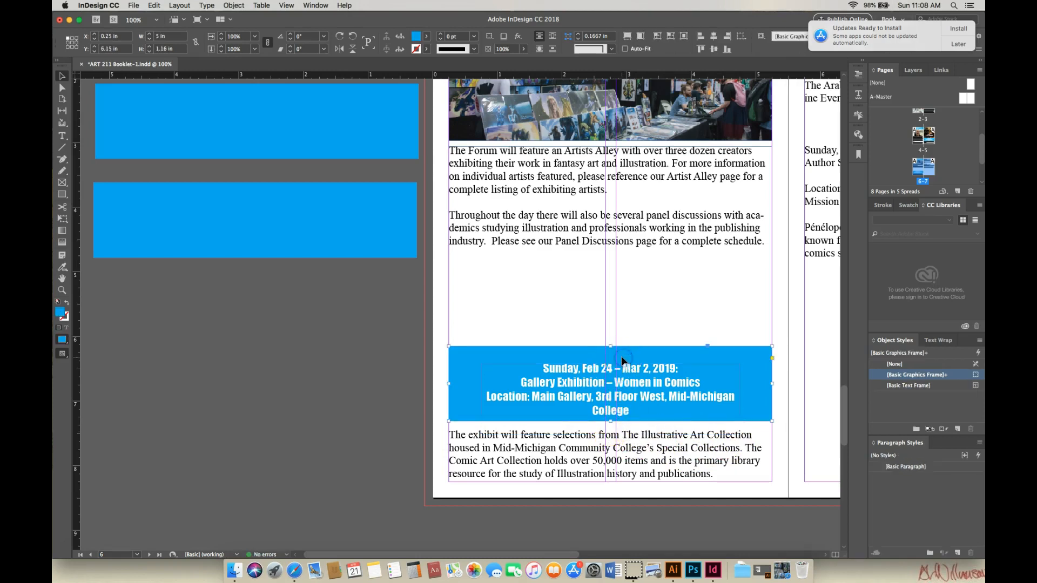
left_click_drag(611, 346, 611, 357)
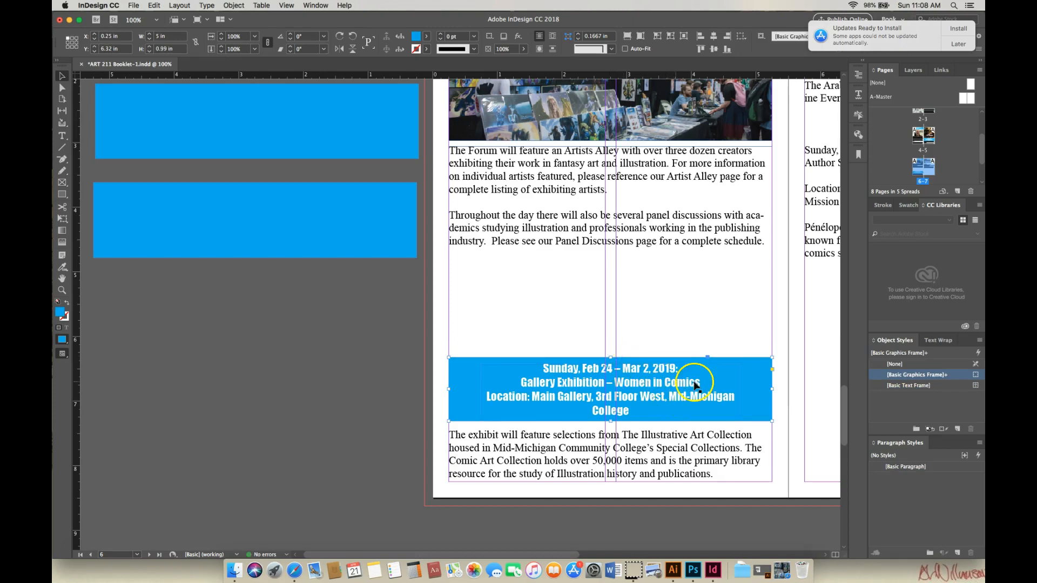
- Draw a rectangular graphics frame, size it to about 5 by 1.76 in, and place it above the Gallery Exhibition bar
left_click_drag(845, 409, 847, 397)
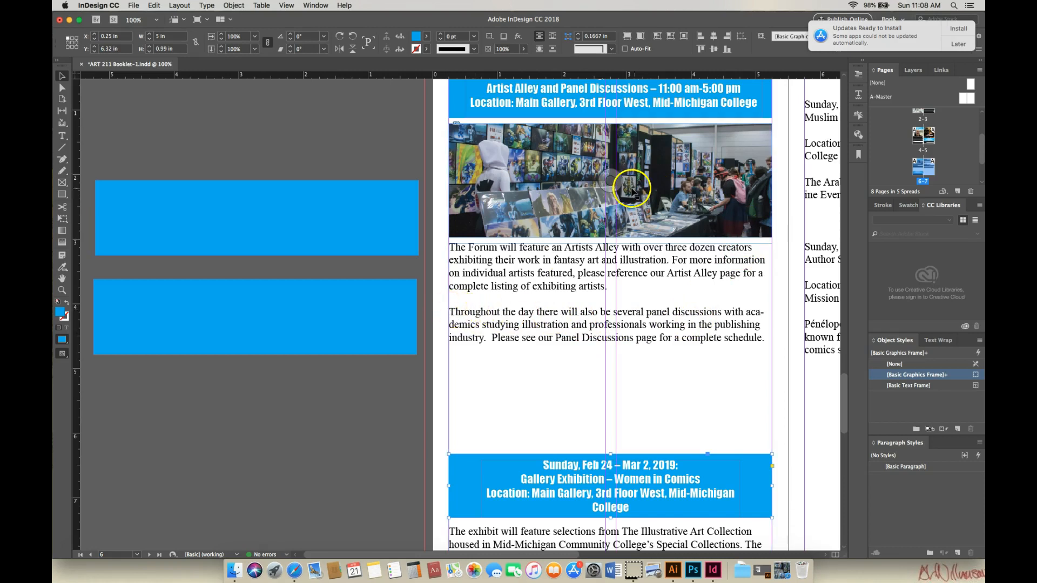
left_click(62, 182)
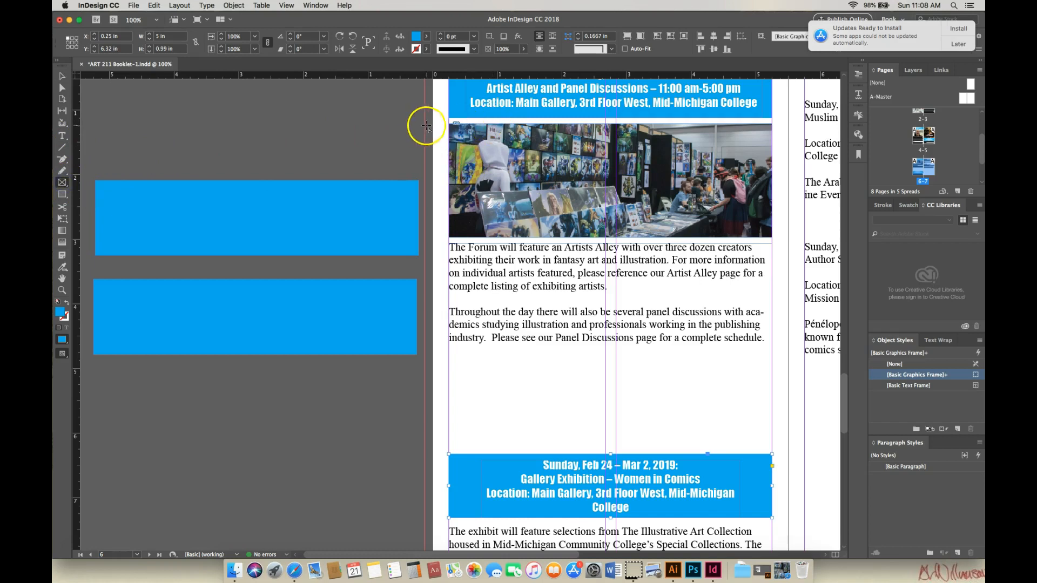
left_click_drag(442, 125, 133, 210)
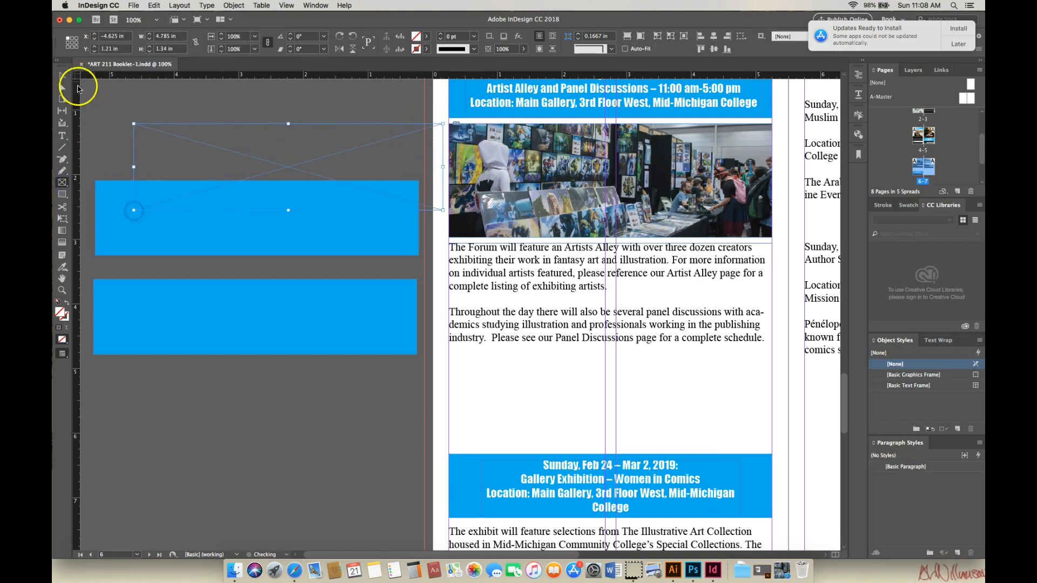
left_click_drag(401, 125, 716, 125)
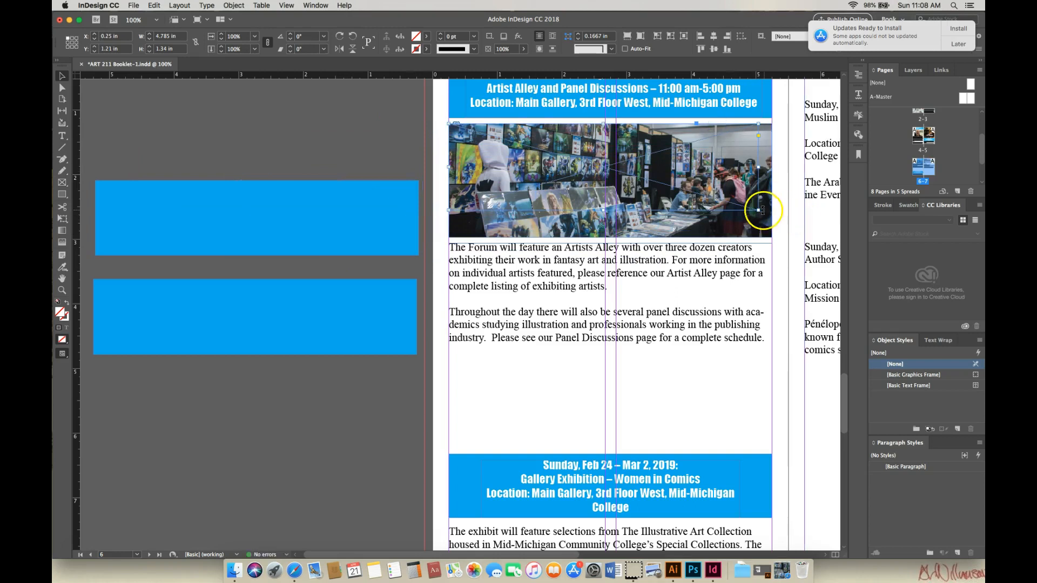
left_click_drag(759, 208, 772, 237)
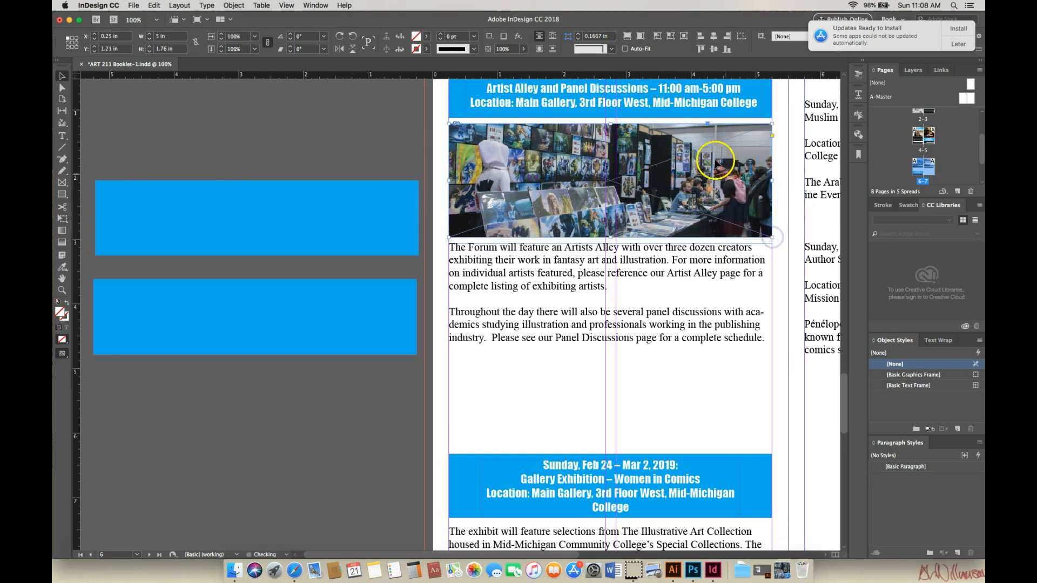
left_click_drag(706, 152, 707, 360)
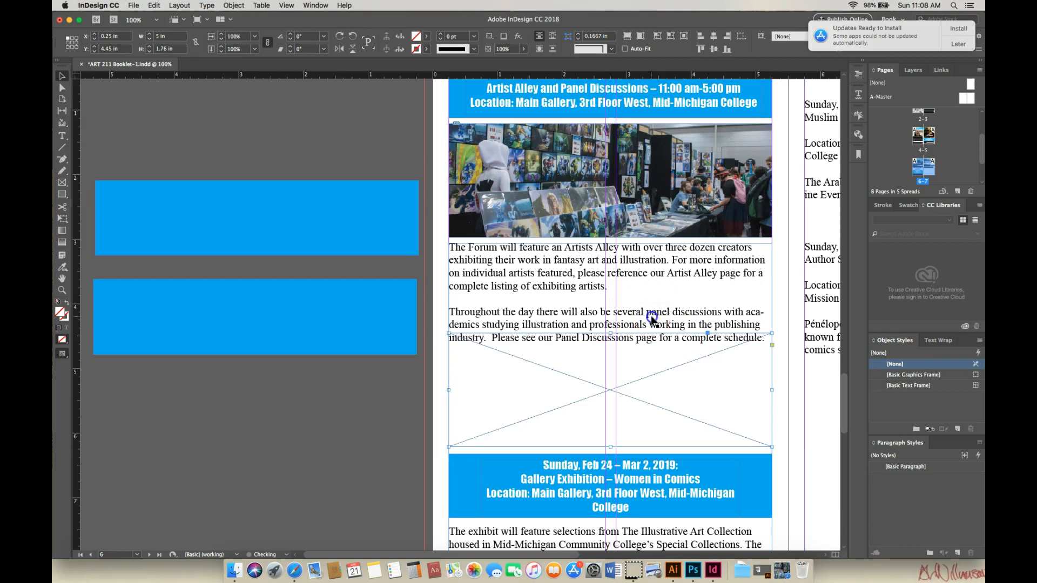
- Merge the two Artists Alley paragraphs into one and add a blank line above the exhibit paragraph to move it below the bar
double_click(655, 312)
left_click(451, 309)
left_click(521, 305)
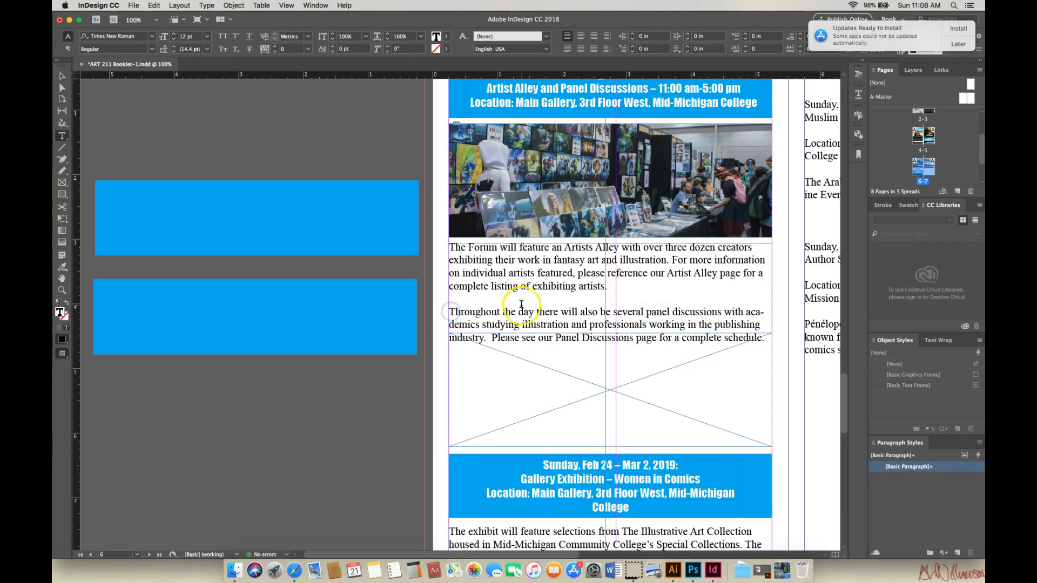
key("BackSpace")
key("BackSpace")
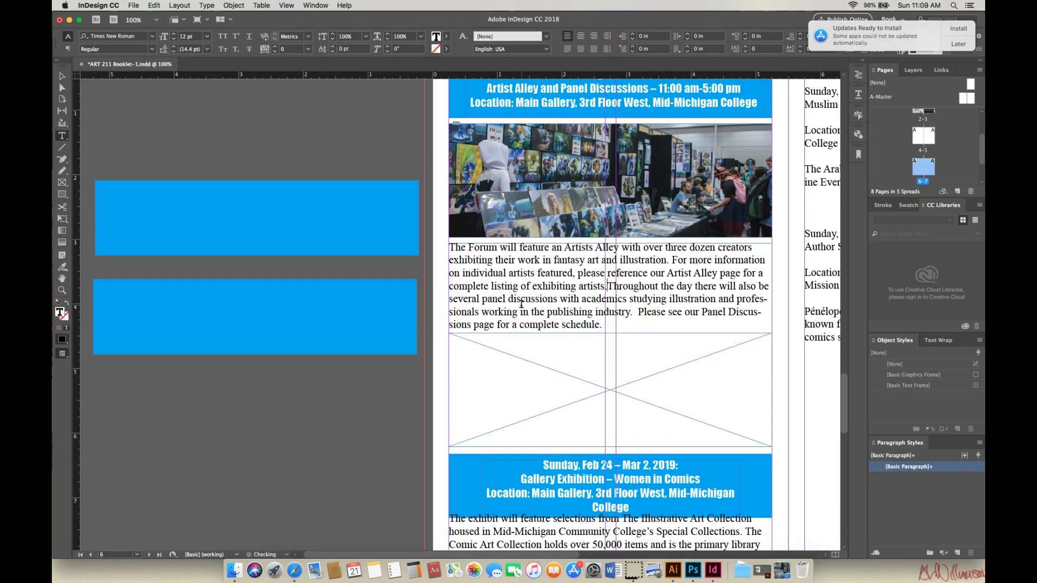
left_click(677, 285)
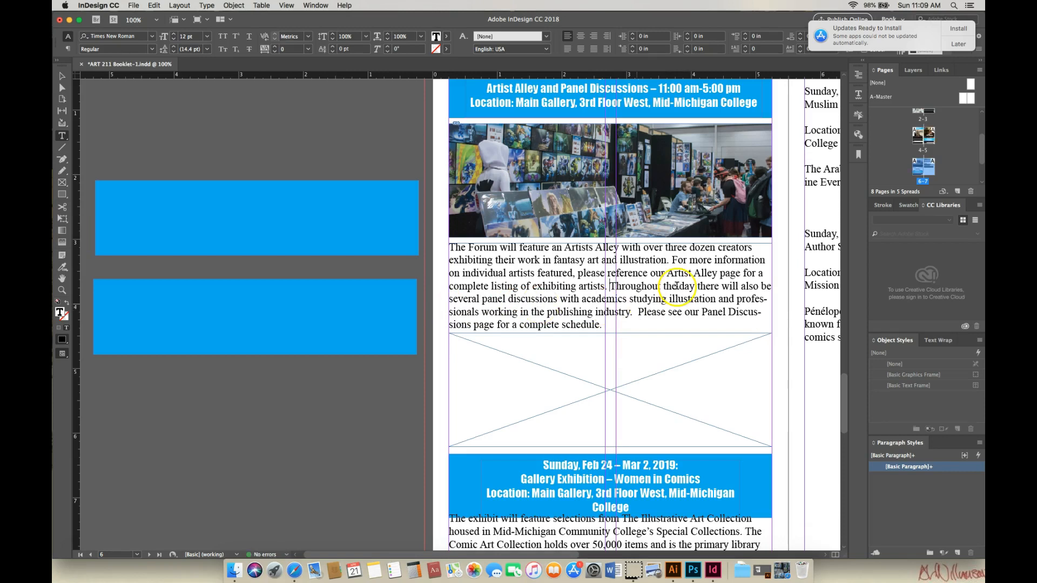
left_click_drag(845, 387, 847, 401)
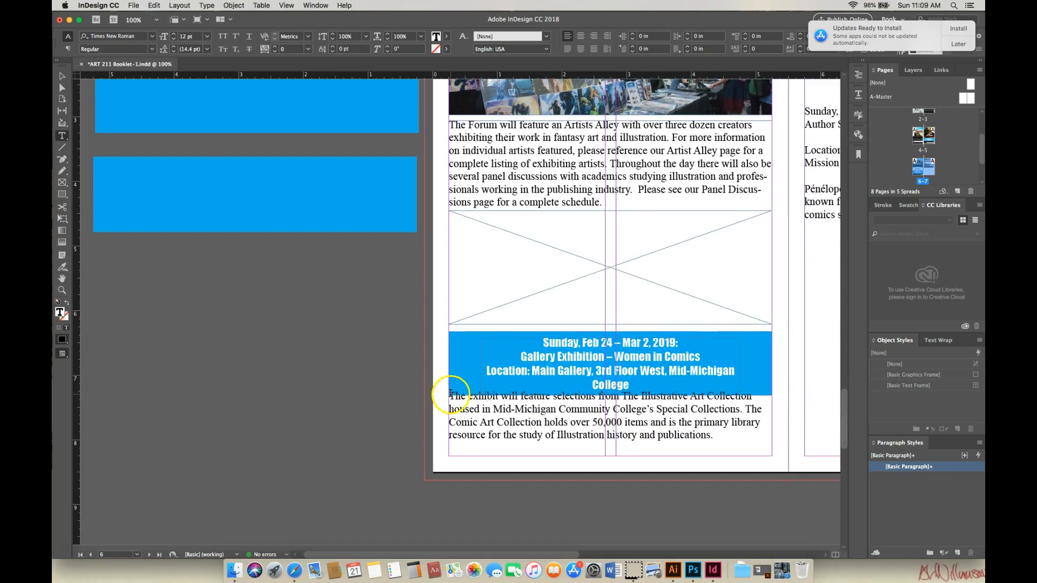
key("Return")
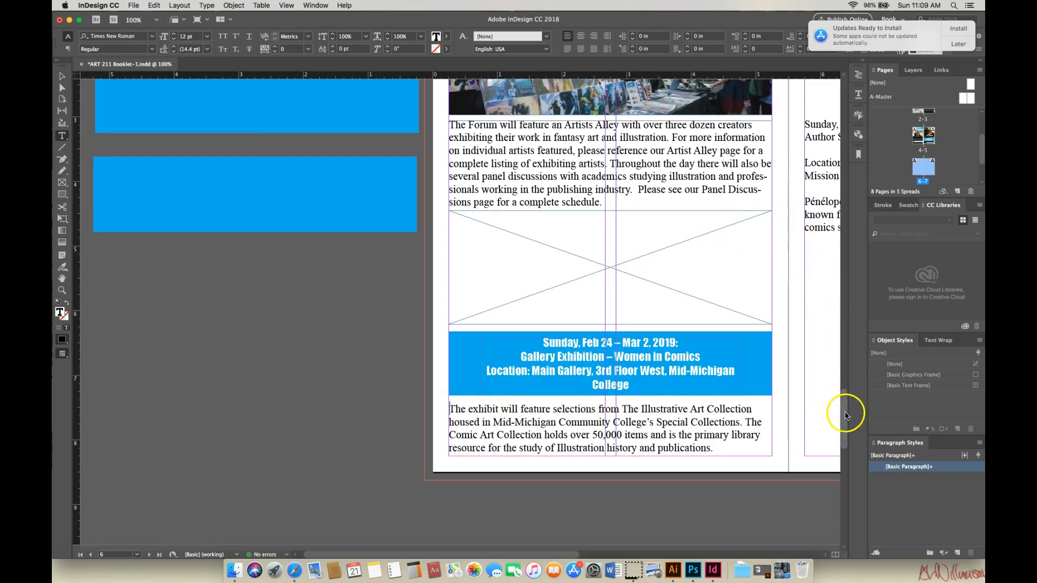
- Move the empty graphics frame slightly down to about Y 4.49 in, between the Artists Alley text and the Gallery Exhibition bar
scroll(846, 415, "up", 5)
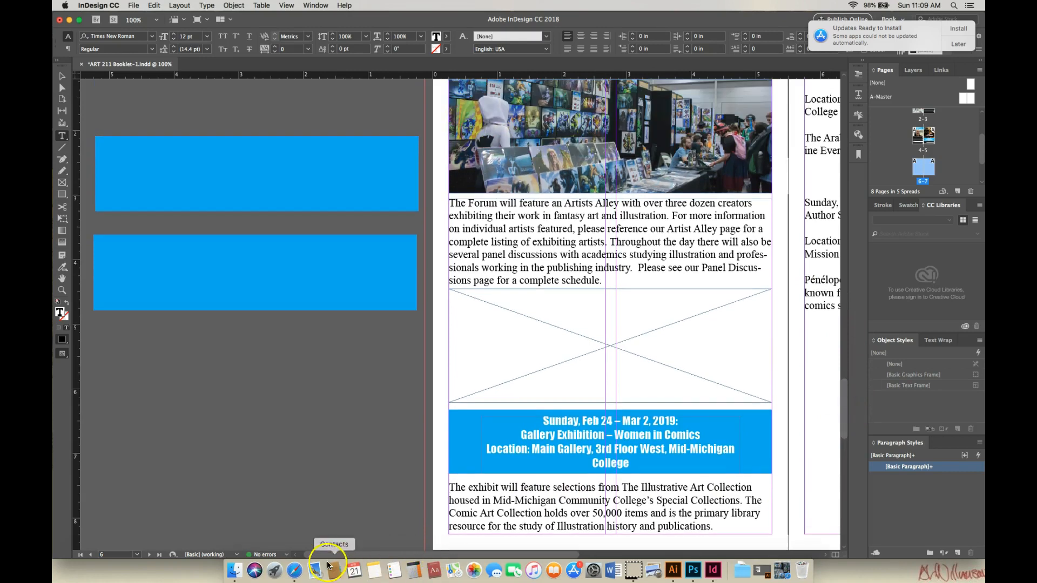
left_click_drag(348, 555, 371, 557)
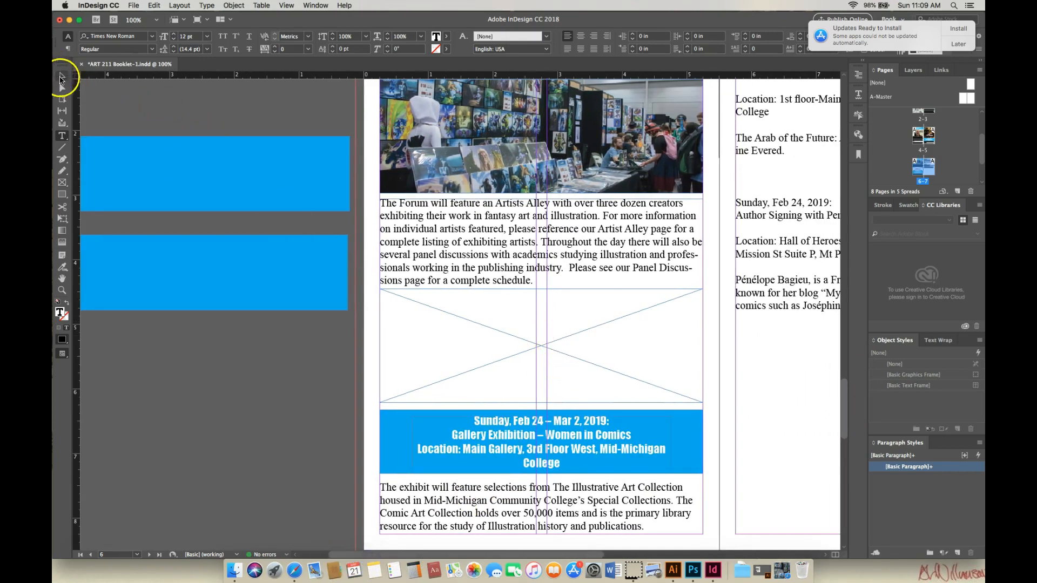
left_click(61, 76)
left_click(529, 352)
left_click_drag(542, 347, 542, 350)
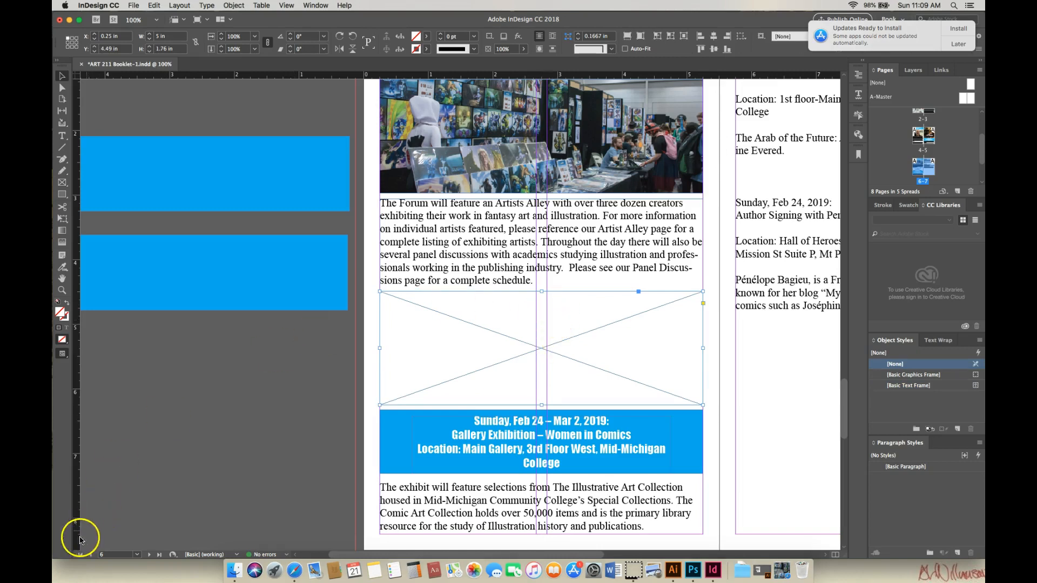
- Postpone the system update reminder until tomorrow
left_click(959, 44)
left_click(959, 46)
left_click(957, 48)
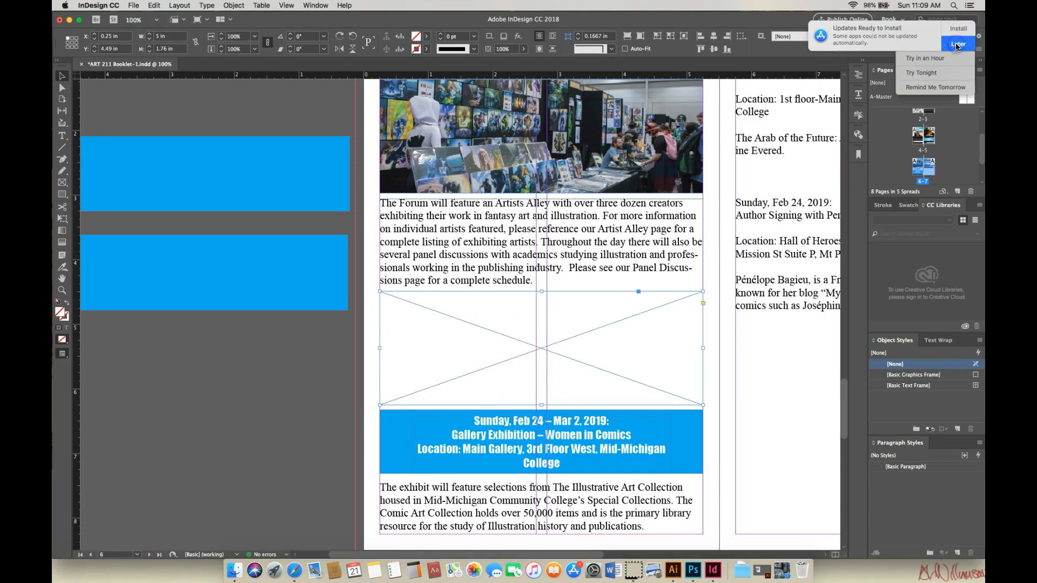
left_click(935, 87)
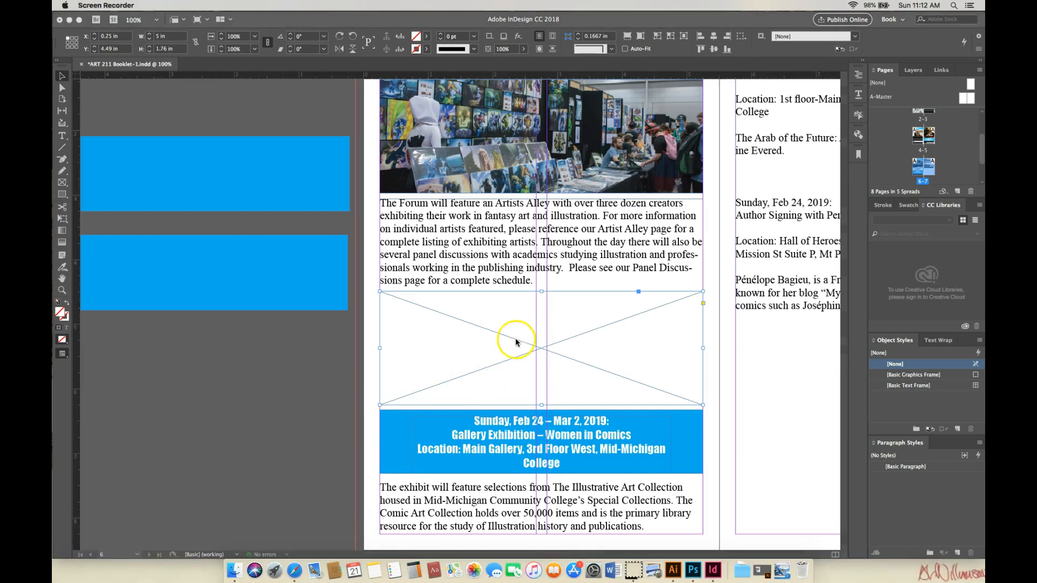
- Place the babies-in-arms-featured comic image into the empty frame above the Gallery Exhibition bar
left_click(394, 22)
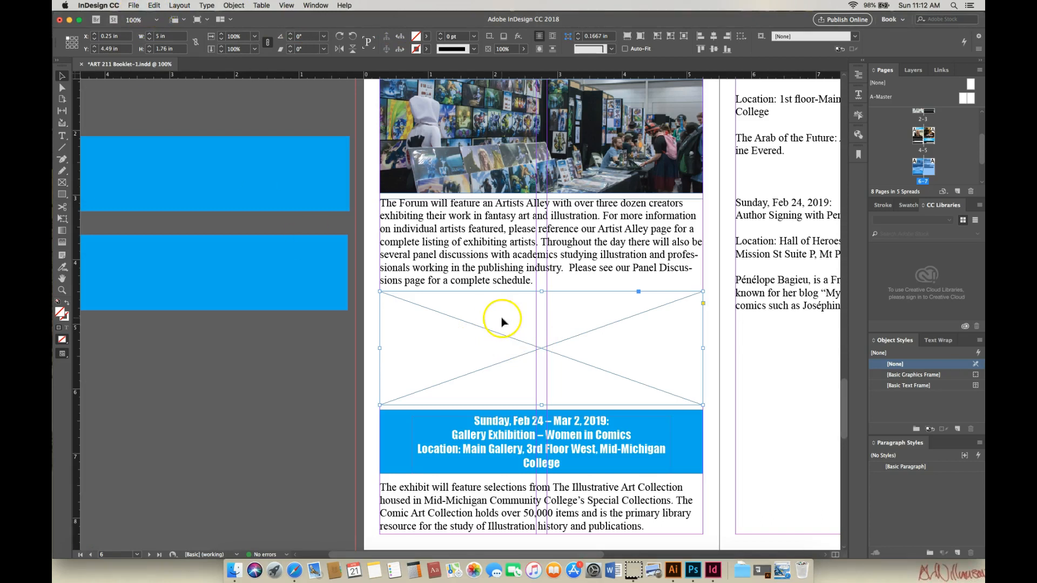
left_click(134, 6)
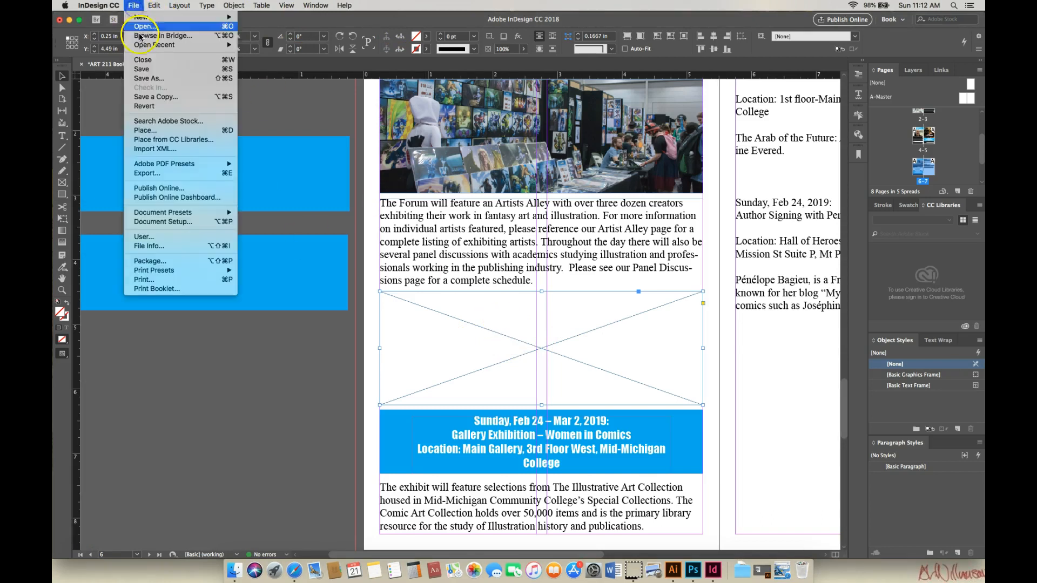
left_click(151, 130)
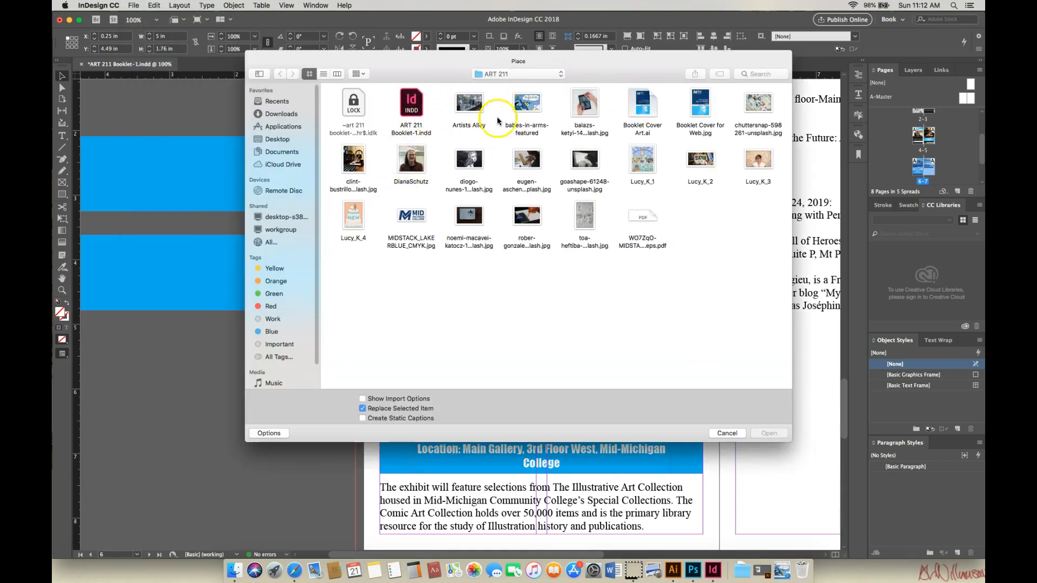
left_click(524, 107)
left_click(760, 432)
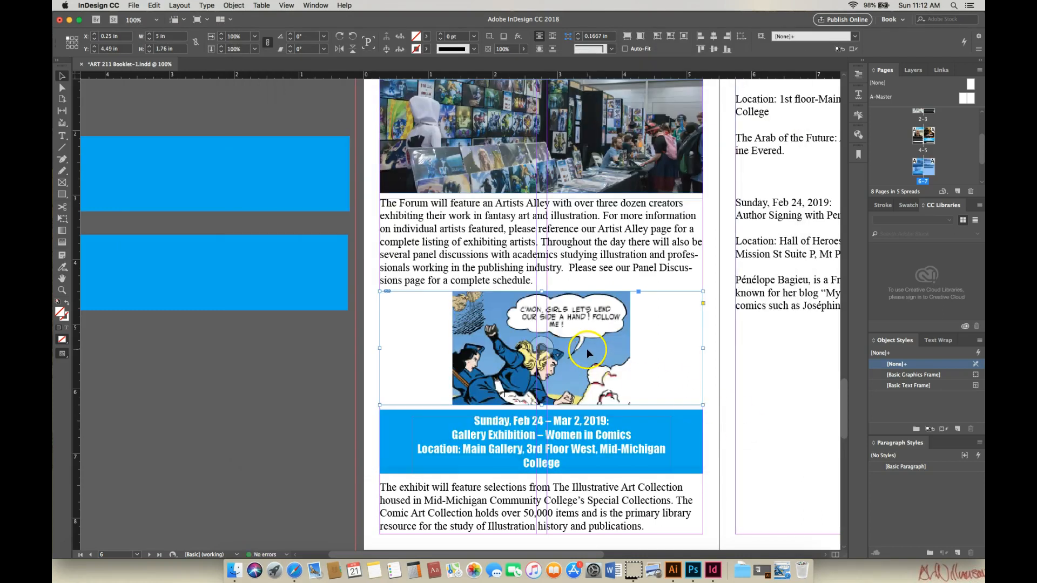
- Enlarge the comic image inside its frame to about 148% and reposition it so the speech bubble fits
mouse_move(585, 350)
left_mouse_down()
mouse_move(575, 342)
mouse_move(581, 348)
left_mouse_up()
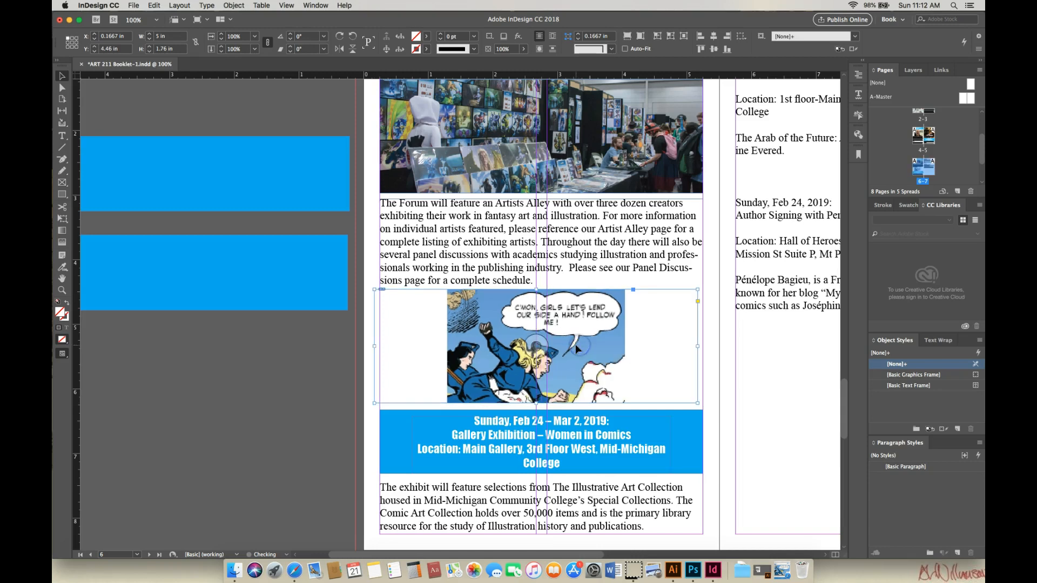
left_click(536, 346)
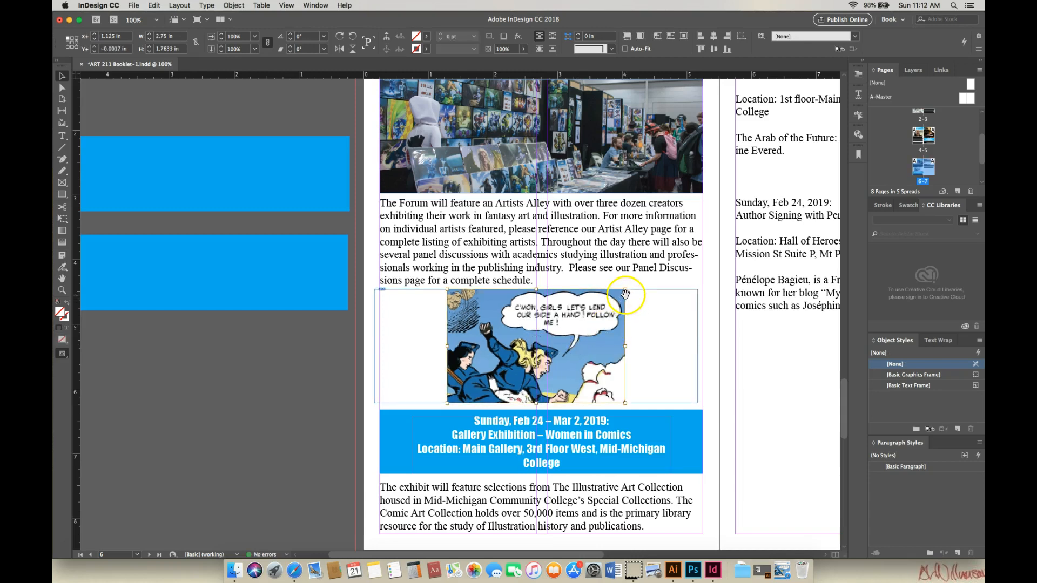
left_click_drag(627, 290, 662, 265)
left_click_drag(447, 402, 399, 431)
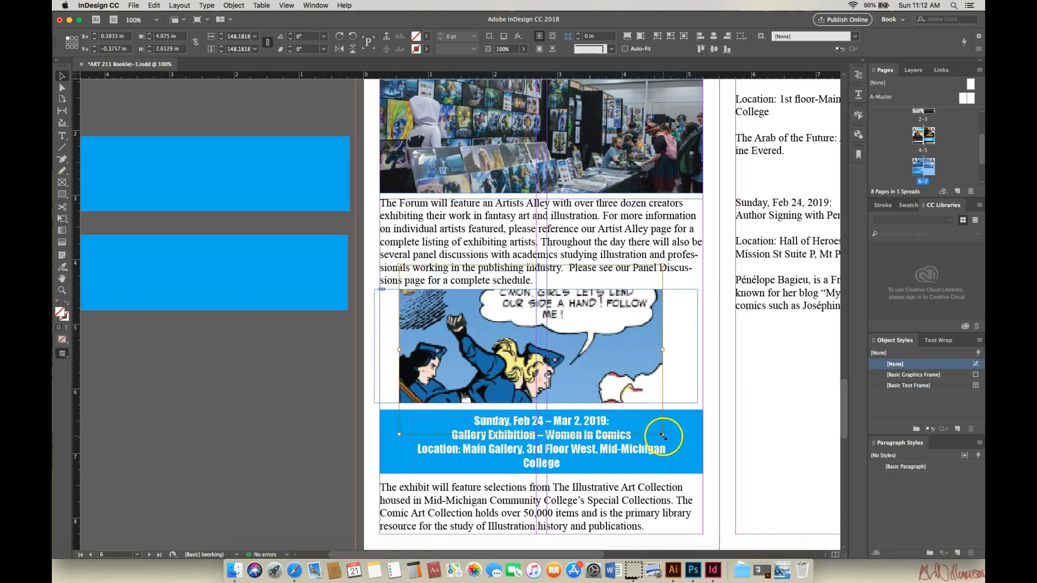
left_click_drag(635, 368, 633, 367)
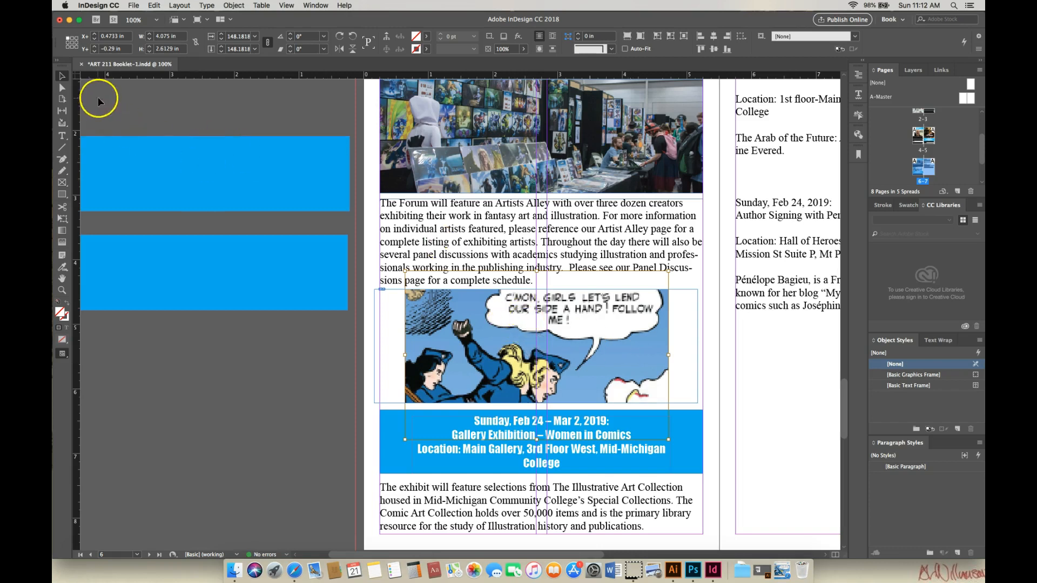
left_click(332, 360)
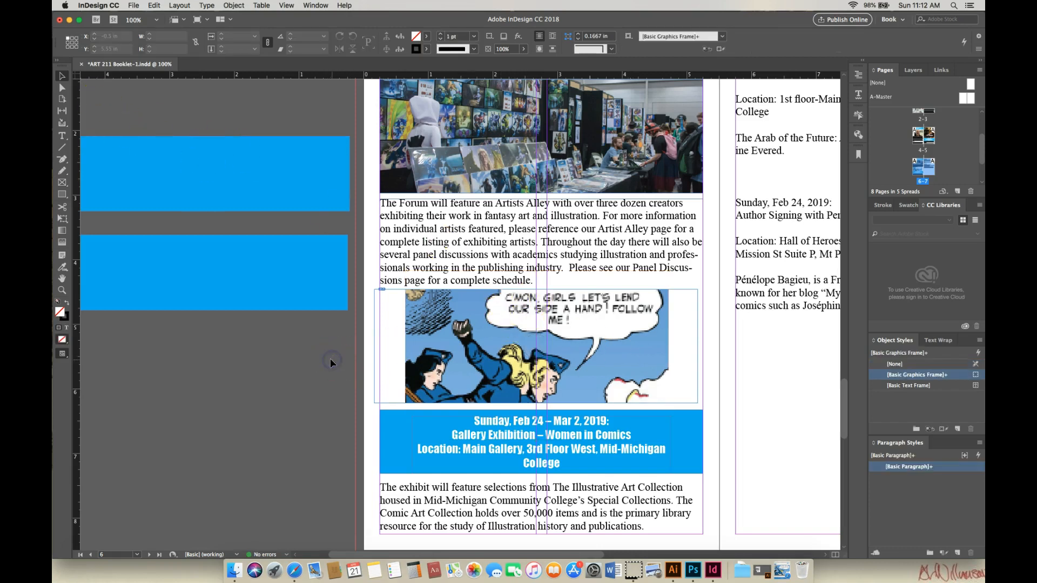
- Delete the comic image from its frame and realign the empty frame with the text column at X 0.25 in
left_click(613, 346)
double_click(614, 345)
key("Delete")
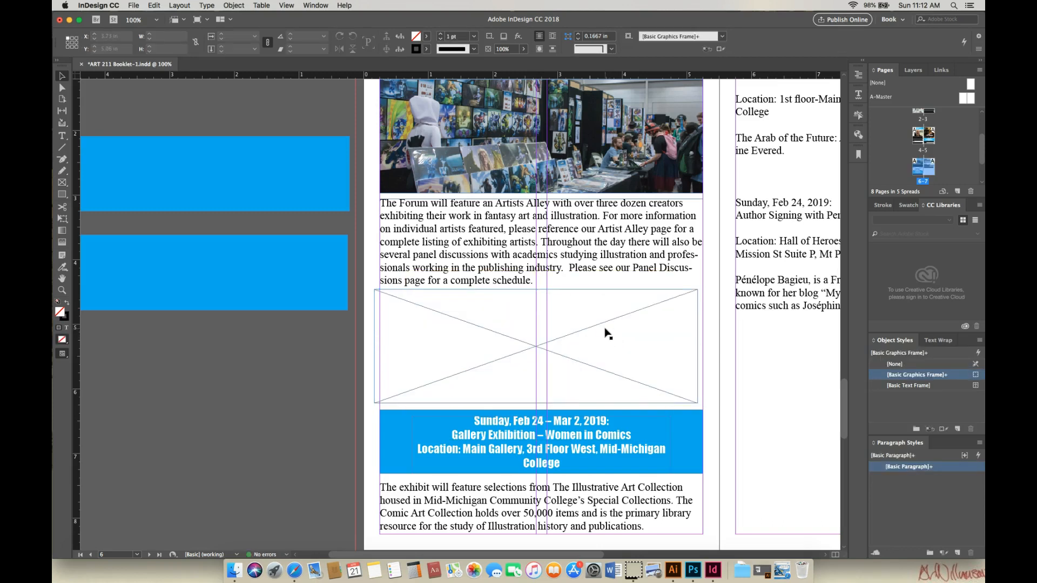
left_click(609, 331)
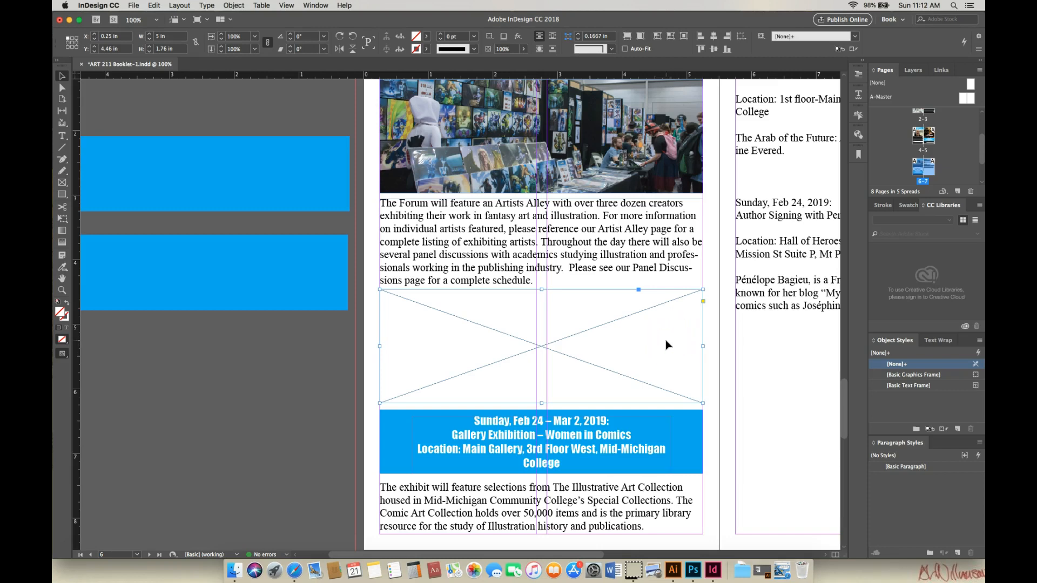
- Place the Women in Comics image from the ART 211 folder into the empty frame above the Gallery Exhibition bar
left_click(74, 548)
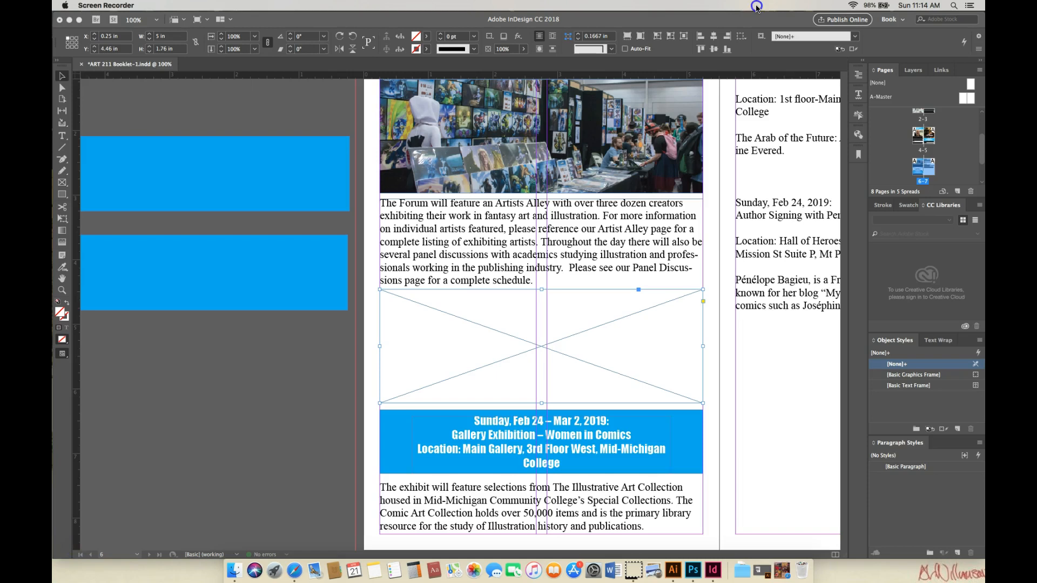
left_click(556, 339)
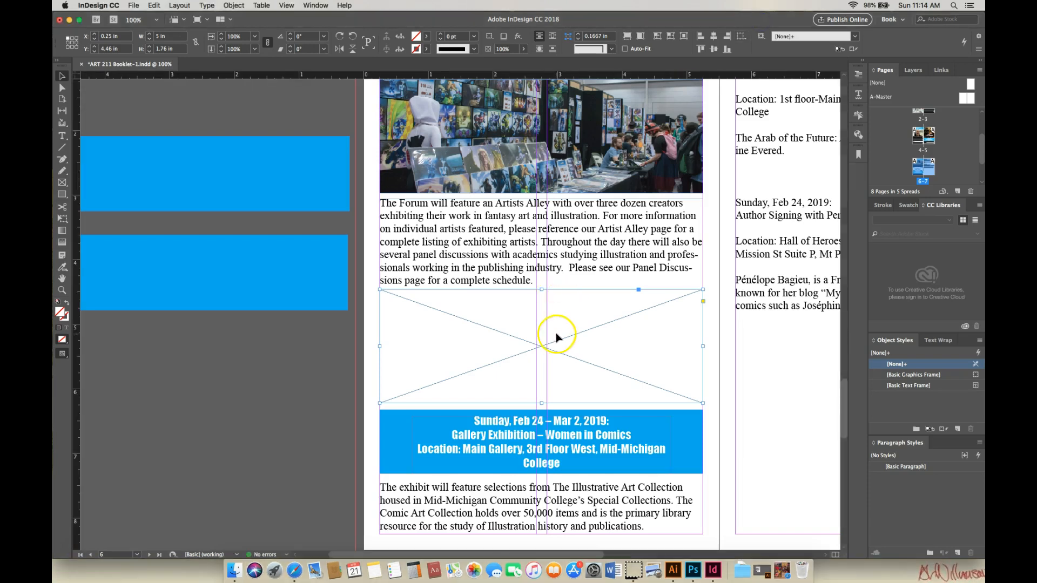
left_click(110, 34)
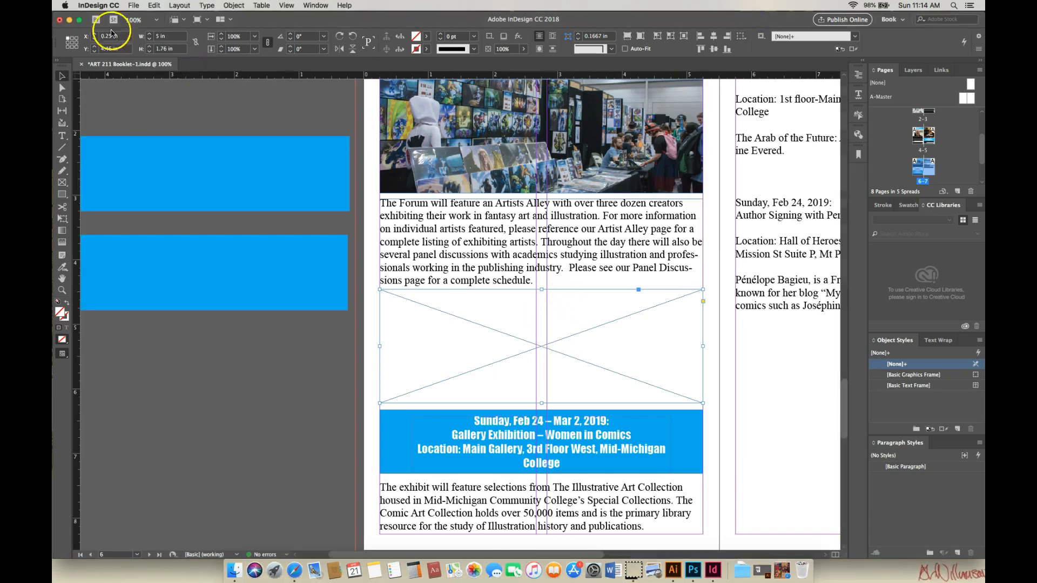
left_click(134, 6)
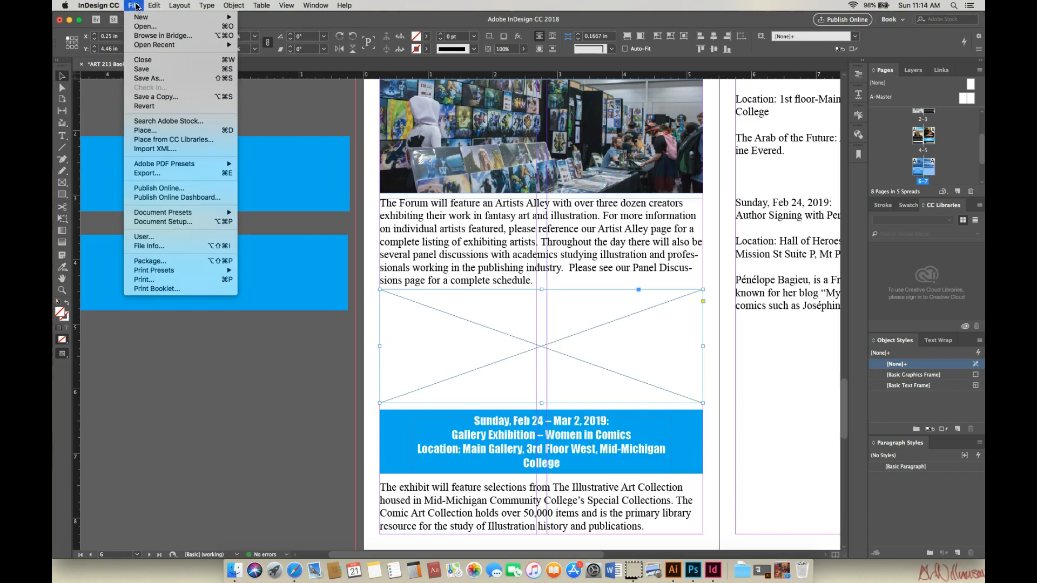
left_click(154, 124)
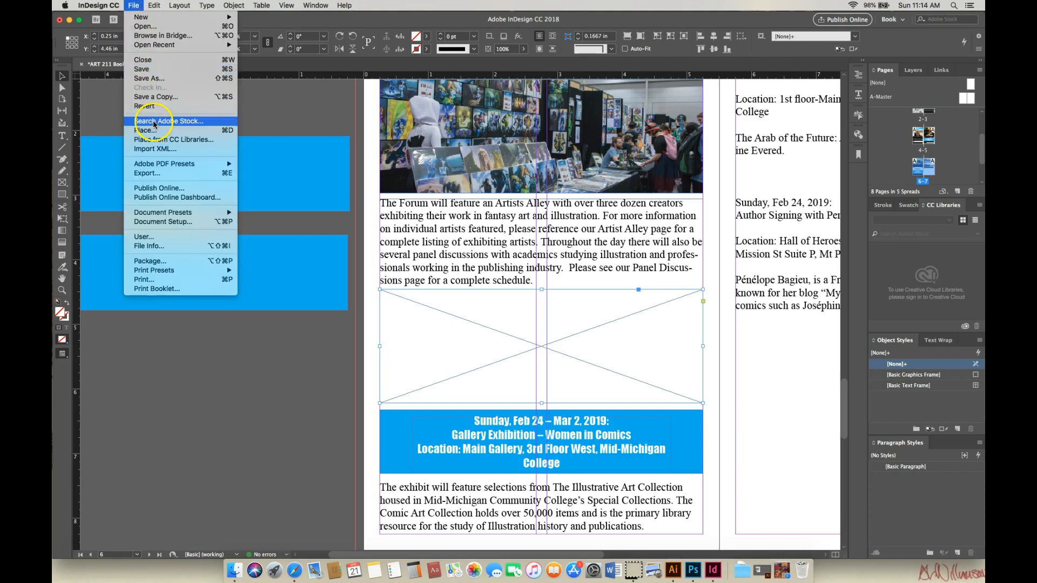
left_click(150, 130)
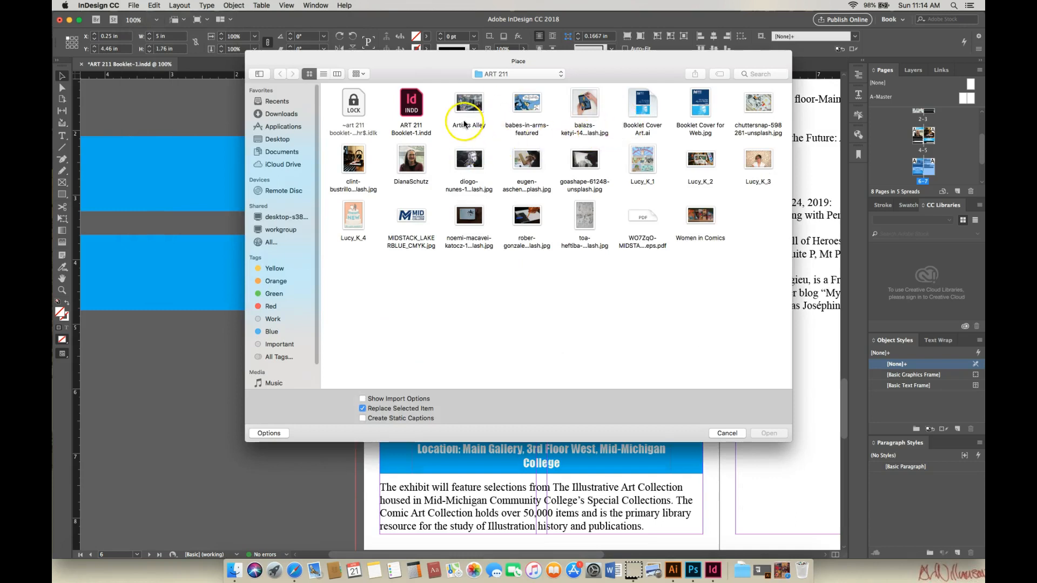
left_click(708, 218)
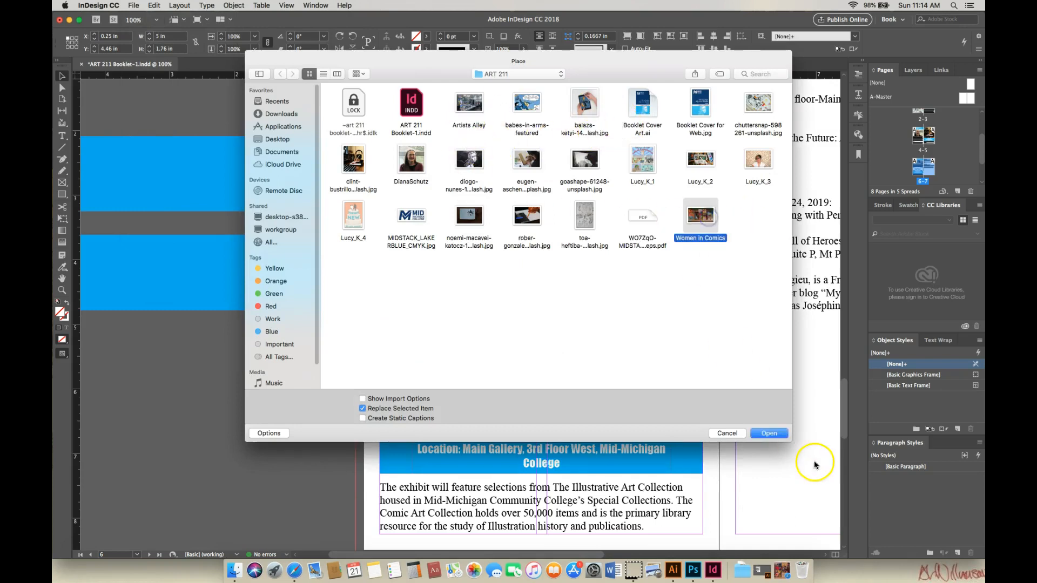
left_click(772, 434)
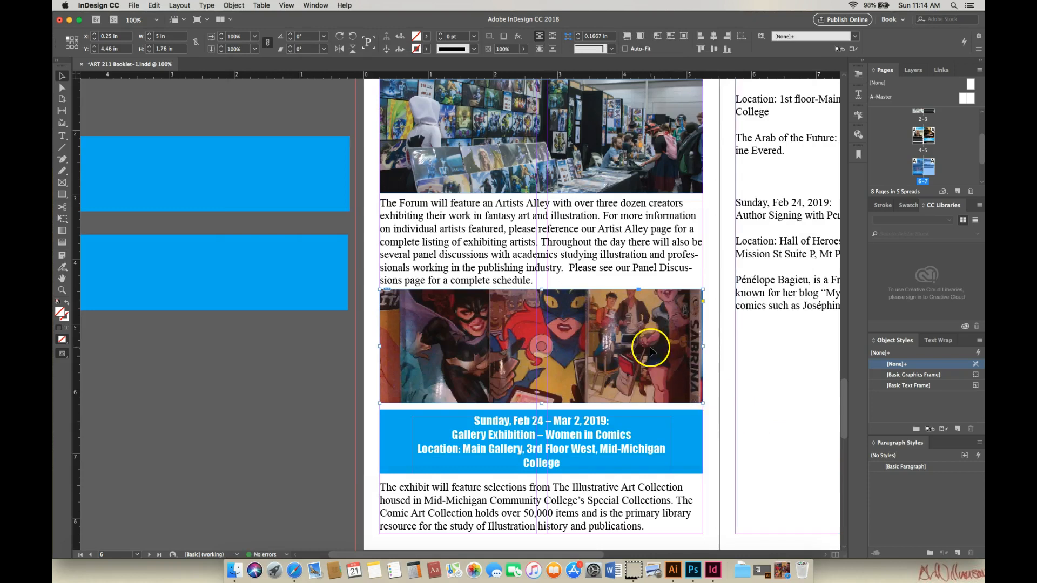
- Scale the Women in Comics image down inside its frame to about 15.7%, roughly 5.59 by 3.14 in
double_click(599, 316)
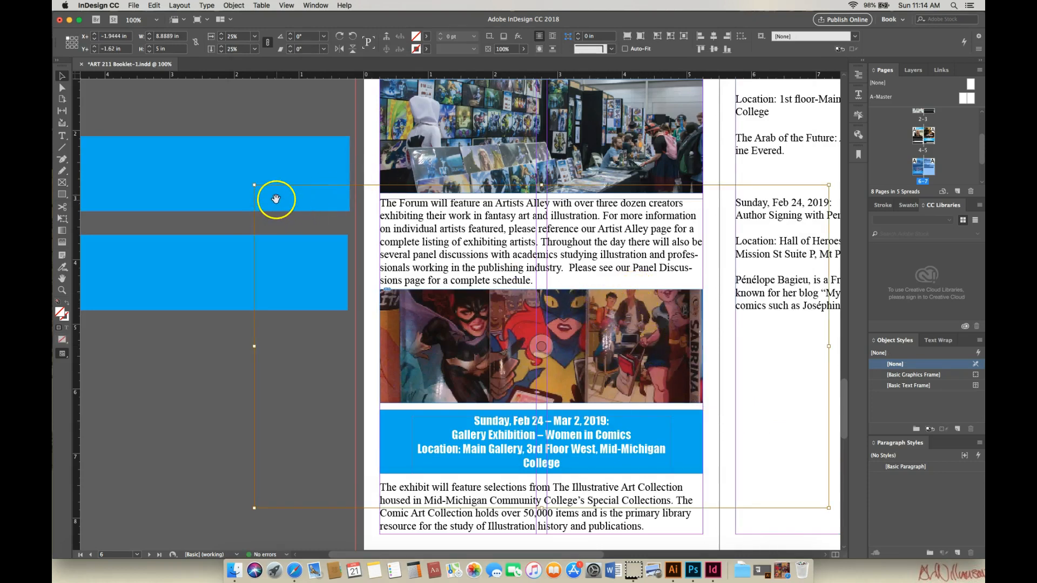
left_click_drag(254, 186, 335, 232)
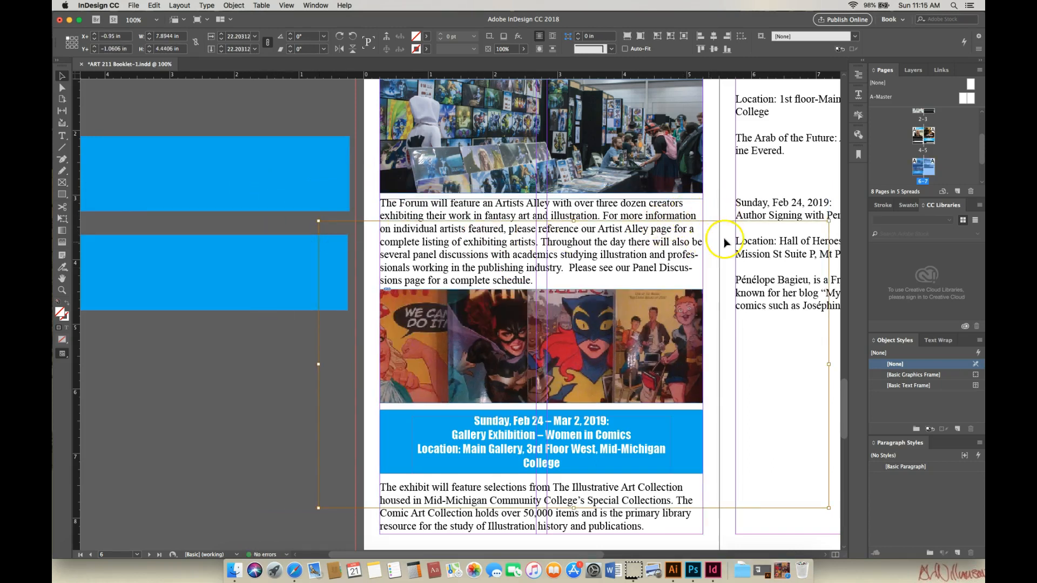
left_click_drag(828, 509, 792, 488)
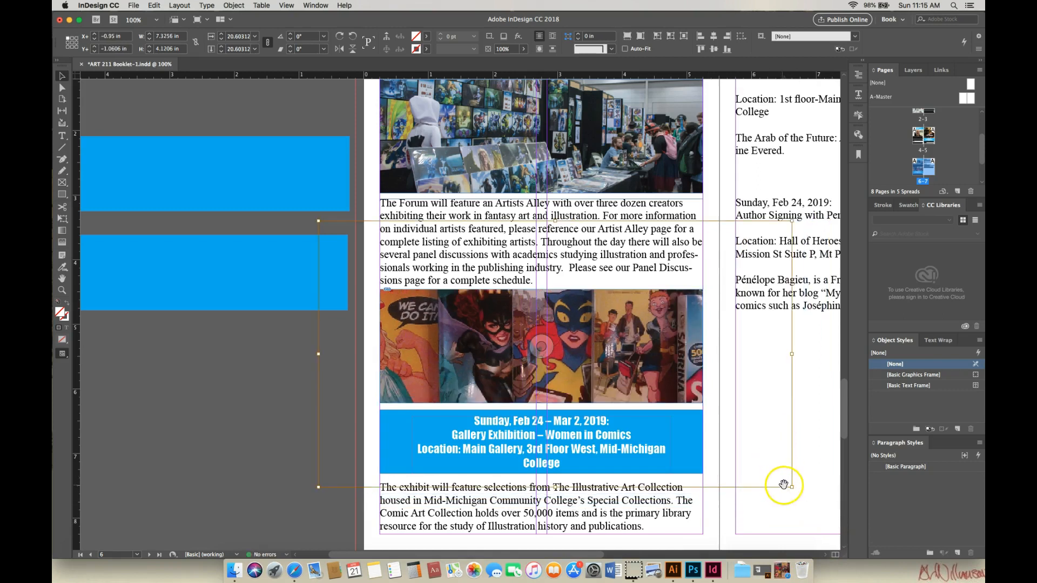
left_click_drag(318, 487, 346, 472)
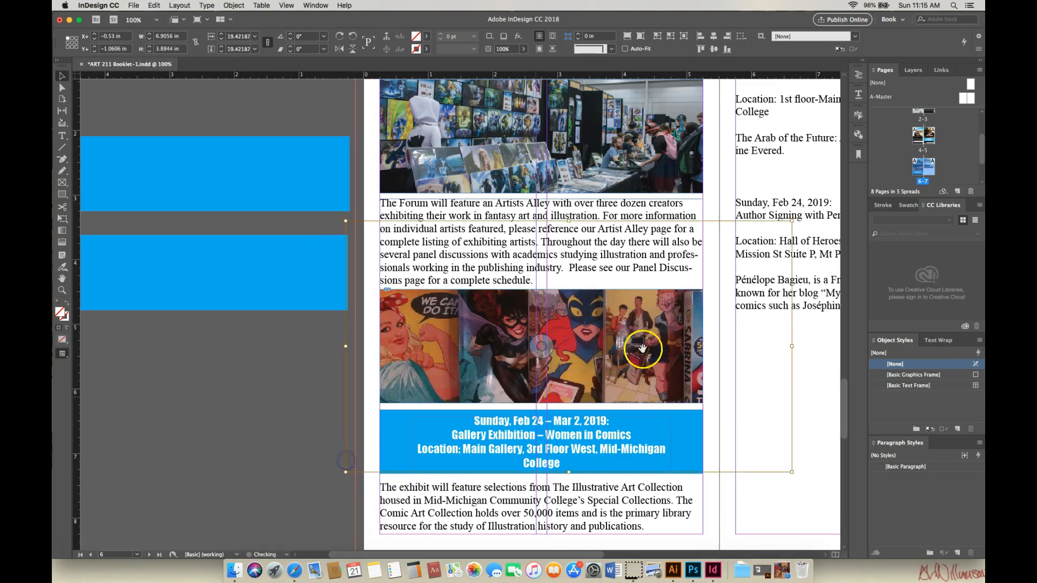
left_click_drag(791, 222, 757, 240)
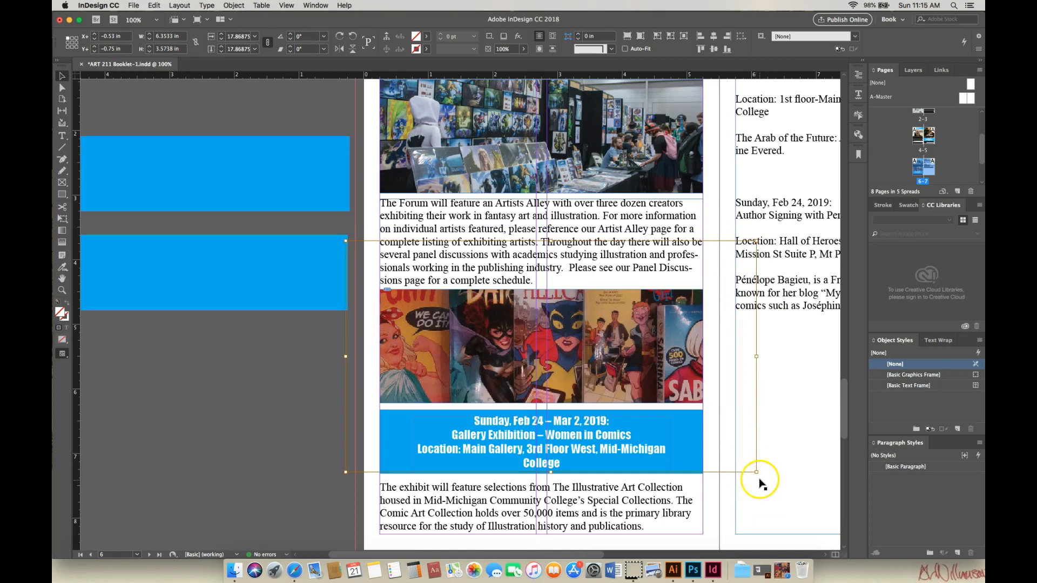
left_click_drag(755, 473, 728, 456)
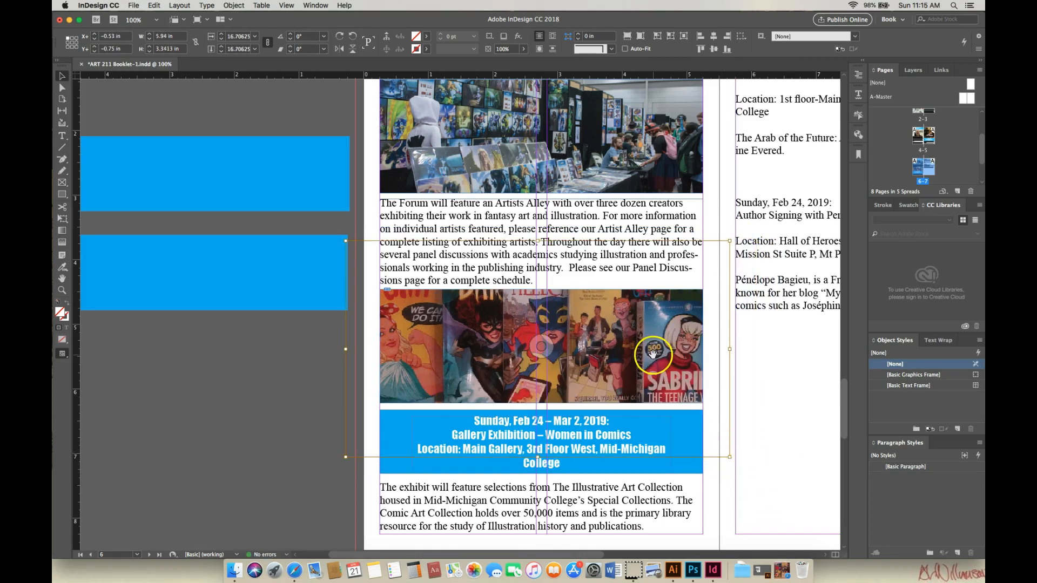
left_click_drag(346, 456, 359, 448)
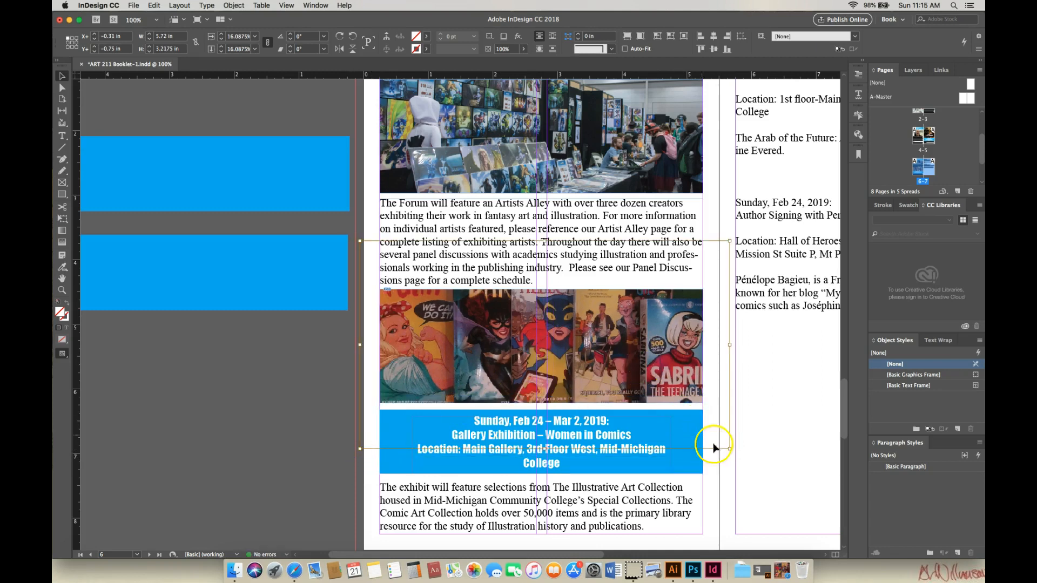
left_click_drag(729, 449, 721, 444)
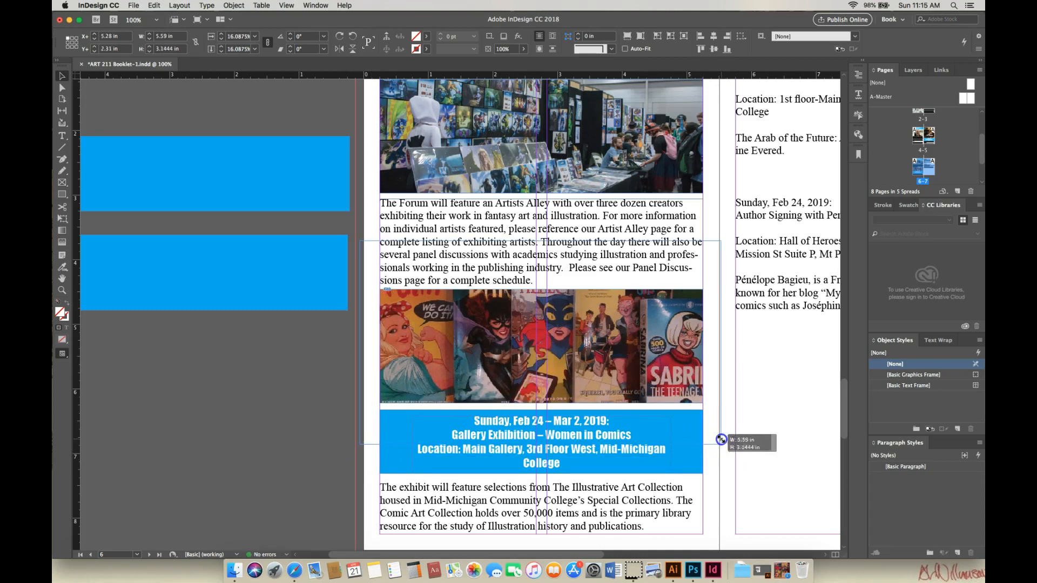
- Shift the comics image inside its frame to about X -0.34 in, Y -0.83 in, and deselect it
left_click(657, 370)
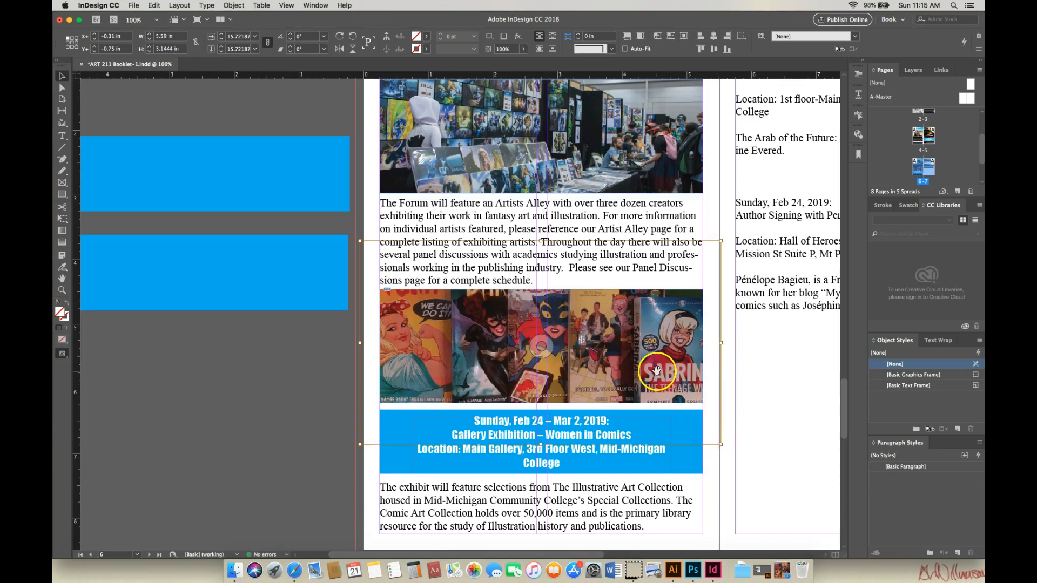
left_click_drag(658, 371, 656, 365)
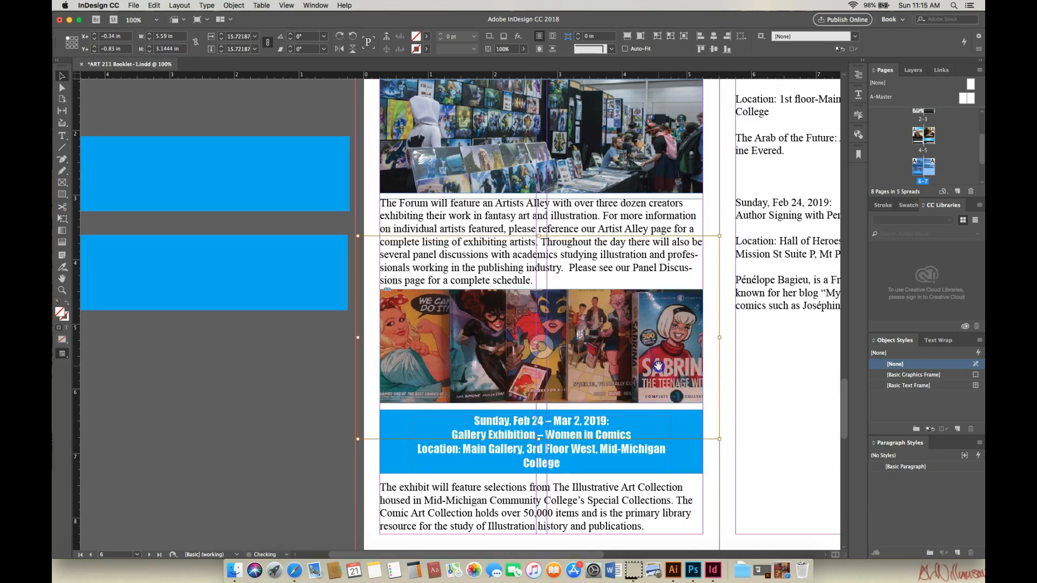
left_click(239, 194)
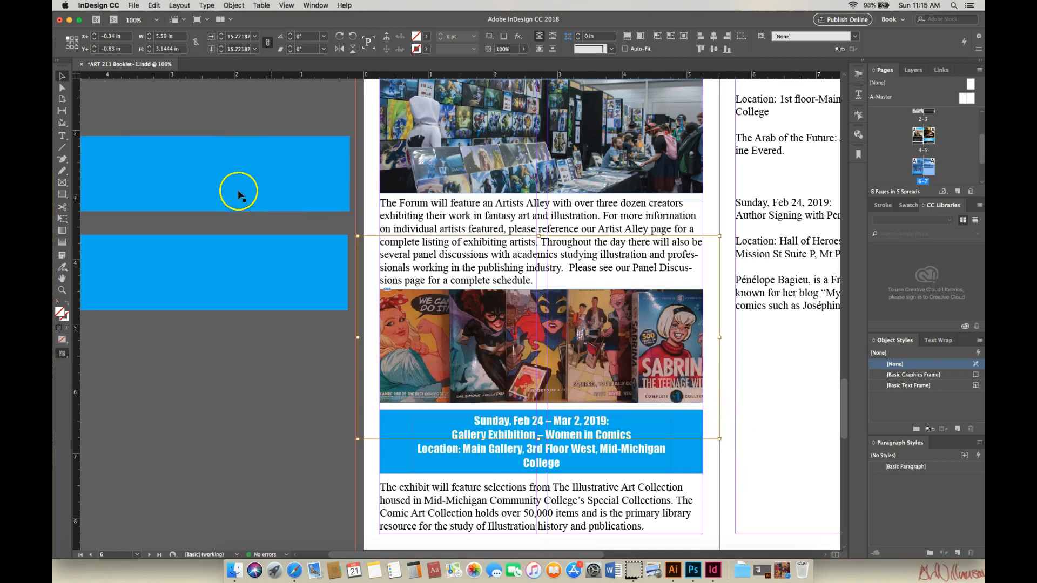
left_click(179, 111)
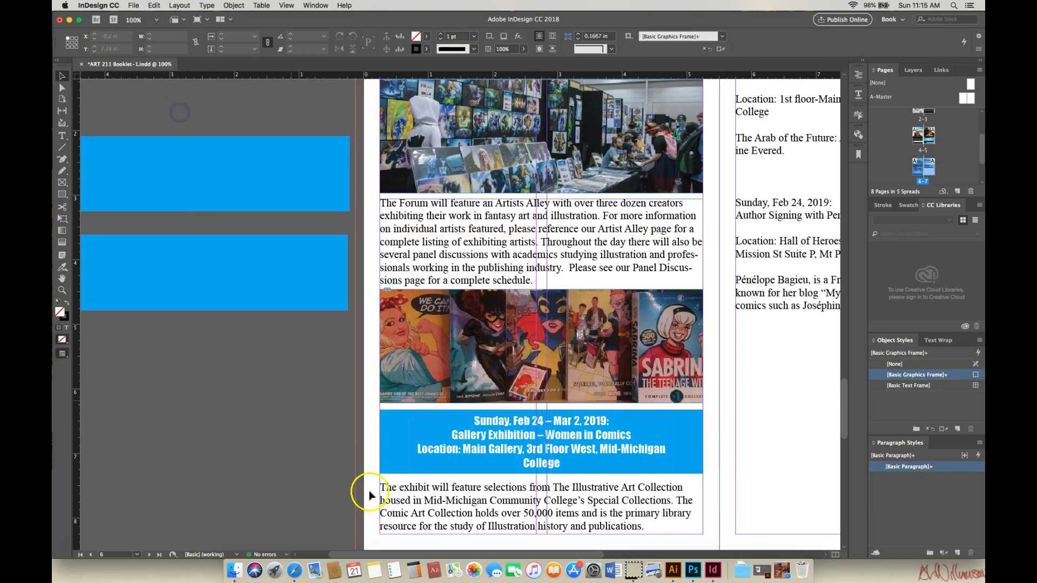
- Reposition the two spare blue bars on the pasteboard beside page 6, the upper one at about X -5.2 in, Y 0.56 in
left_click_drag(354, 556, 443, 566)
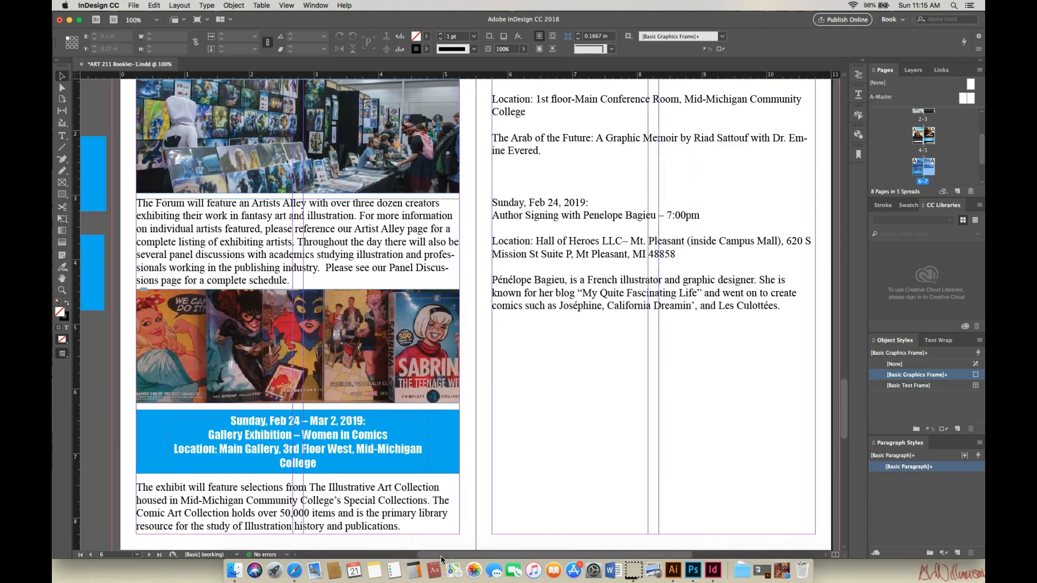
key("super+minus")
left_click(460, 474)
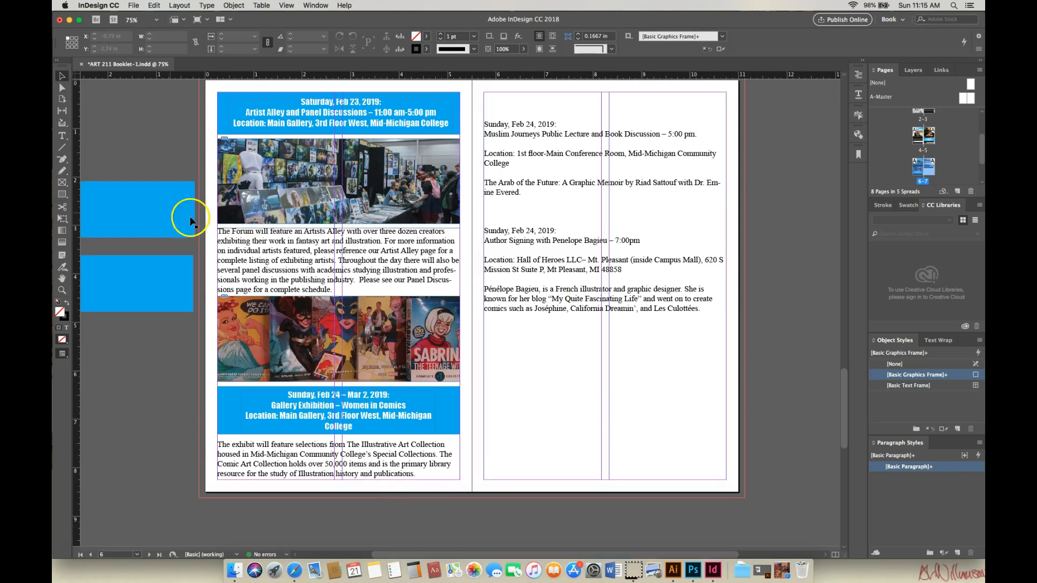
left_click_drag(157, 209, 164, 138)
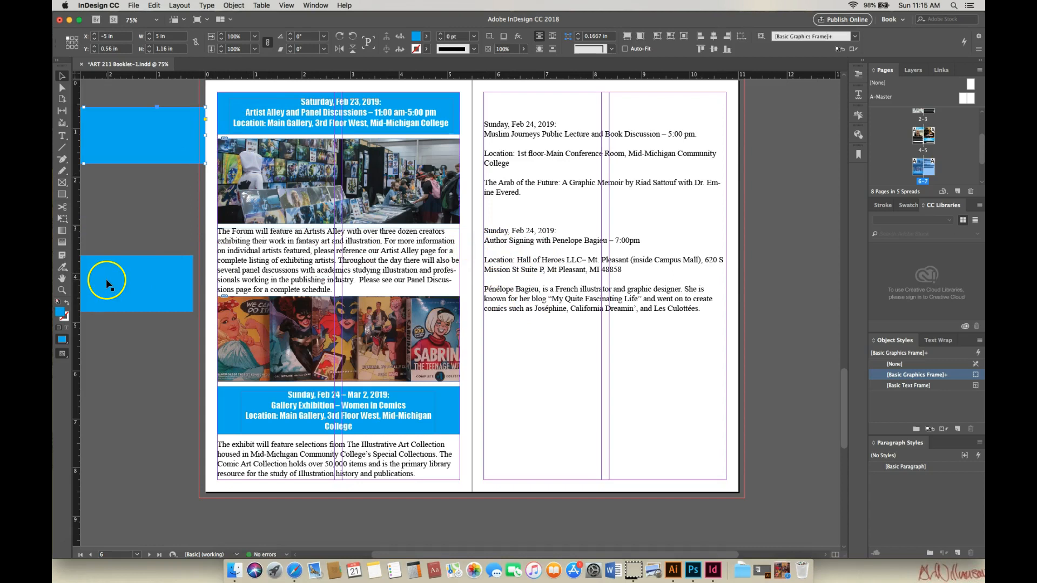
mouse_move(109, 282)
left_mouse_down()
mouse_move(177, 296)
mouse_move(650, 234)
mouse_move(641, 233)
mouse_move(656, 351)
mouse_move(643, 378)
mouse_move(369, 348)
mouse_move(112, 290)
left_mouse_up()
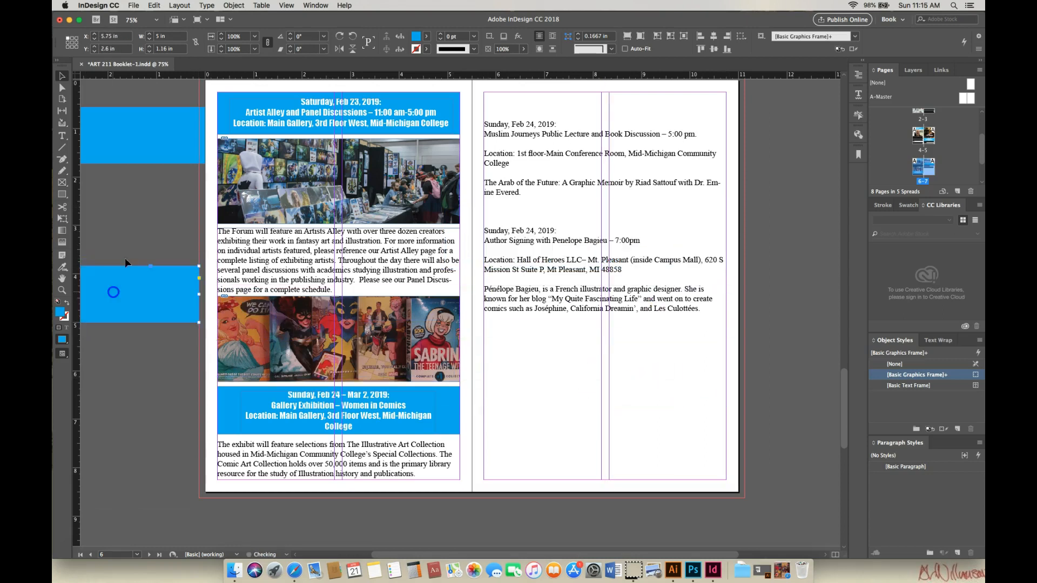
left_click_drag(169, 132, 169, 132)
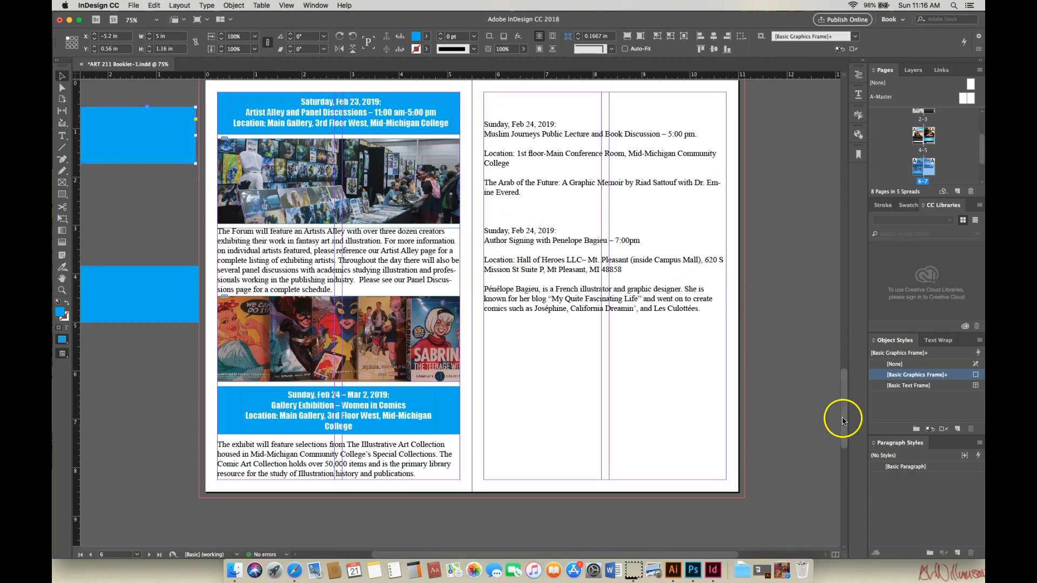
left_click_drag(846, 420, 909, 416)
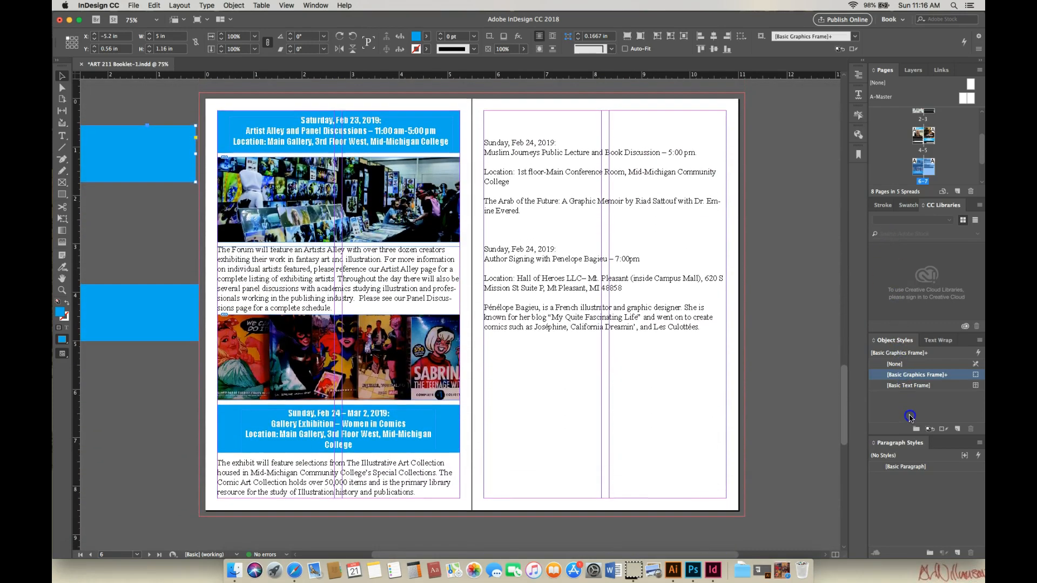
left_click_drag(684, 556, 635, 559)
left_click_drag(845, 421, 875, 421)
left_click_drag(594, 555, 626, 555)
left_click_drag(846, 440, 867, 340)
scroll(880, 407, "down", 10)
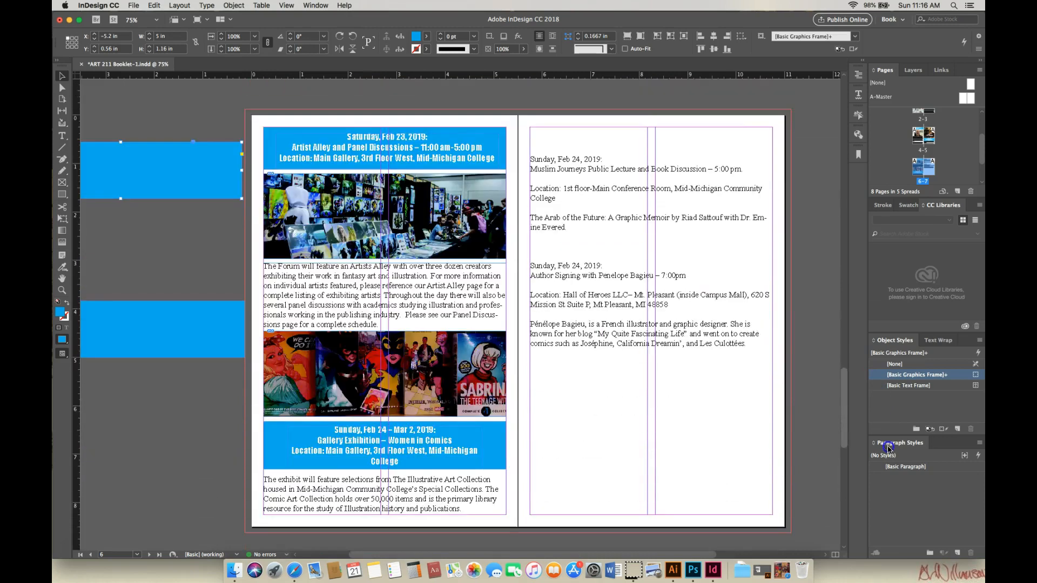
scroll(891, 450, "up", 2)
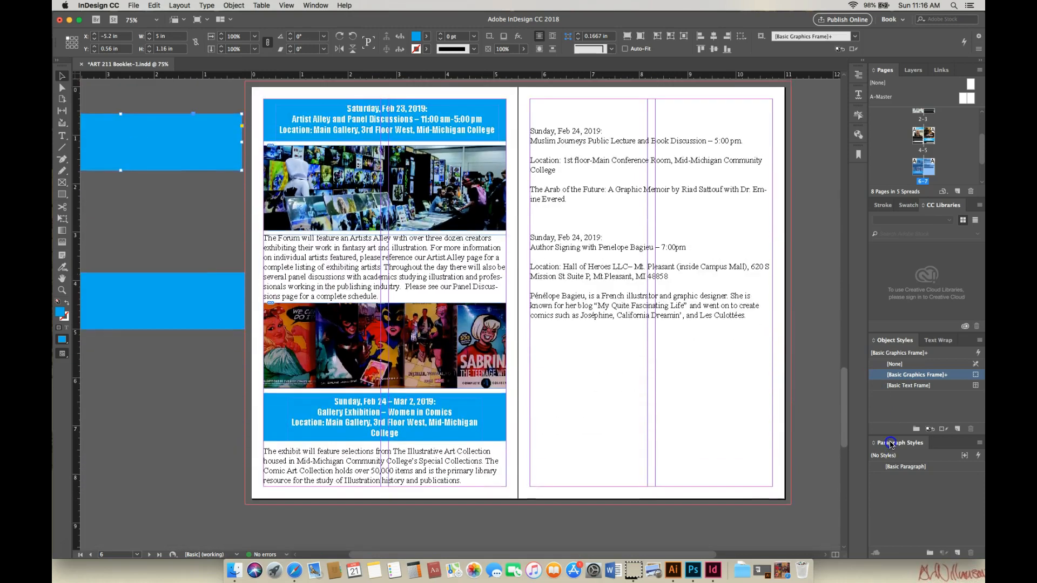